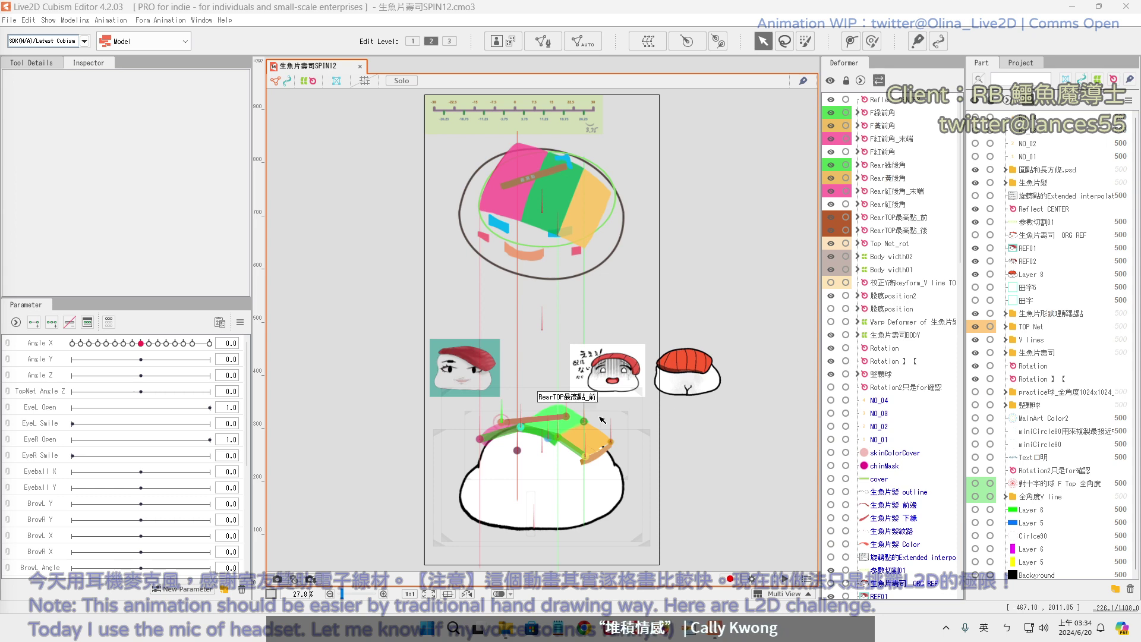
Preview the sushi model's rotation at the Angle X extremes of -30 and 30, returning the parameter to 0
drag(143, 344, 208, 345)
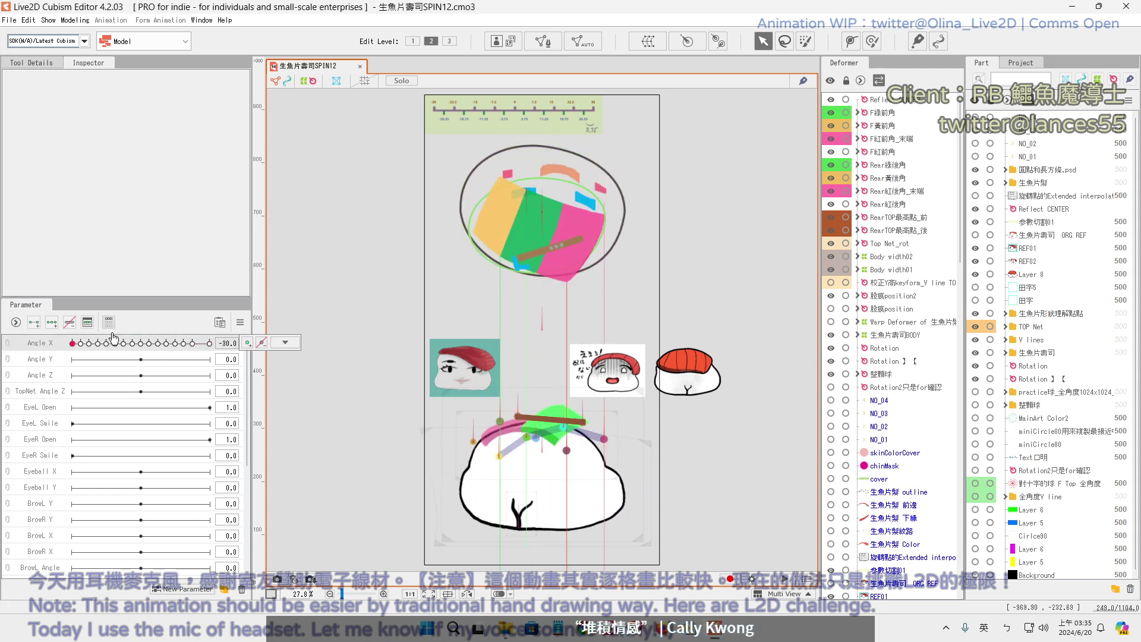
click(140, 343)
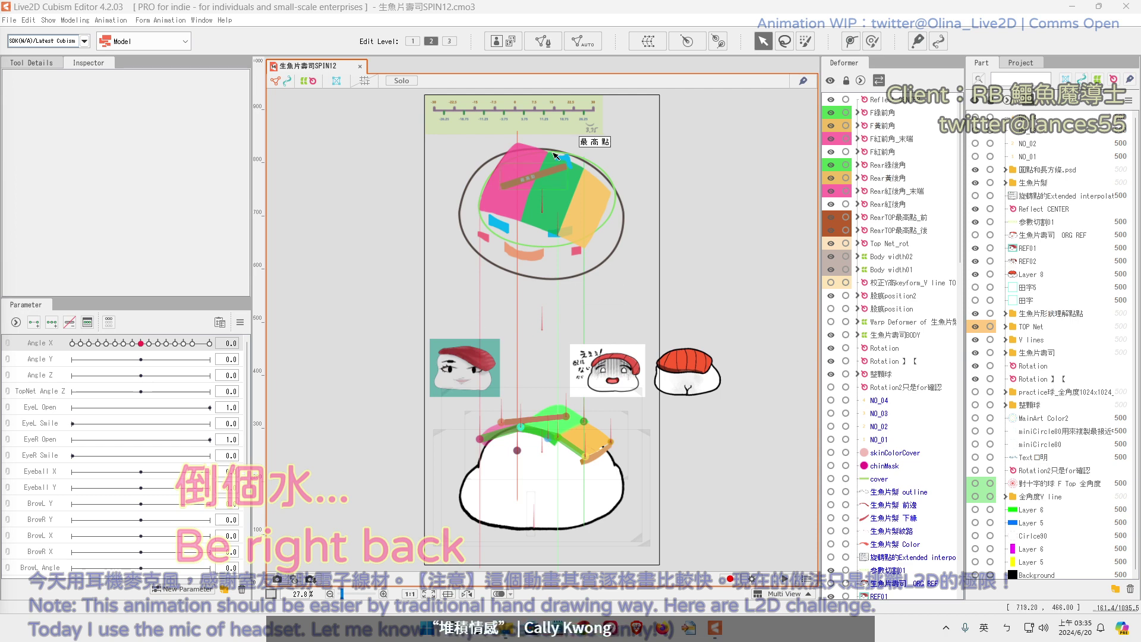
drag(138, 344, 71, 344)
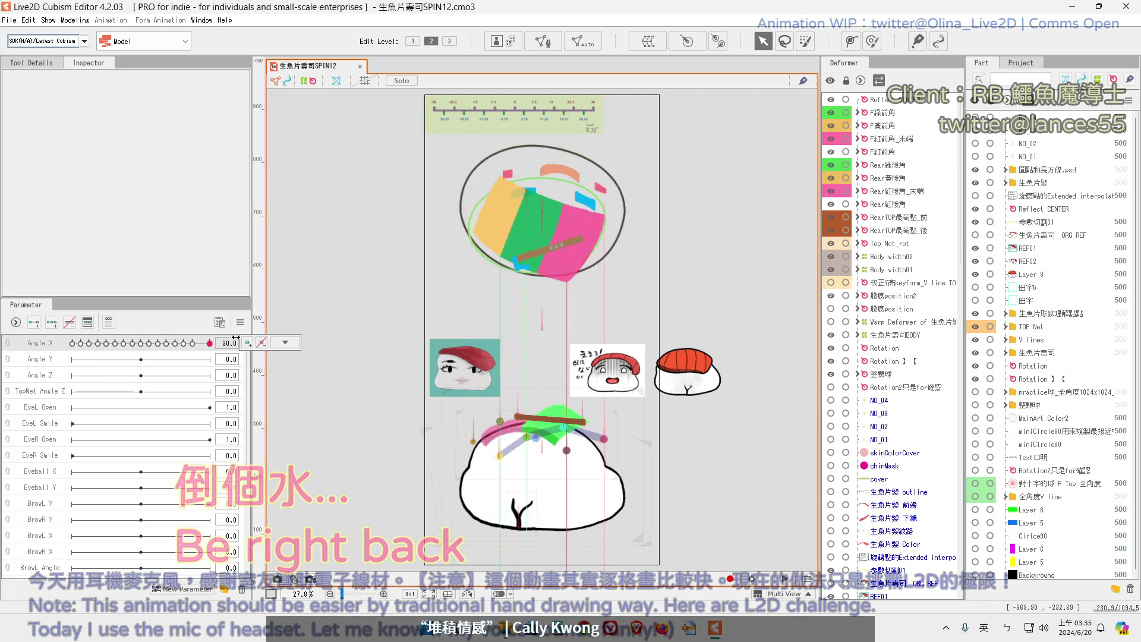
click(140, 343)
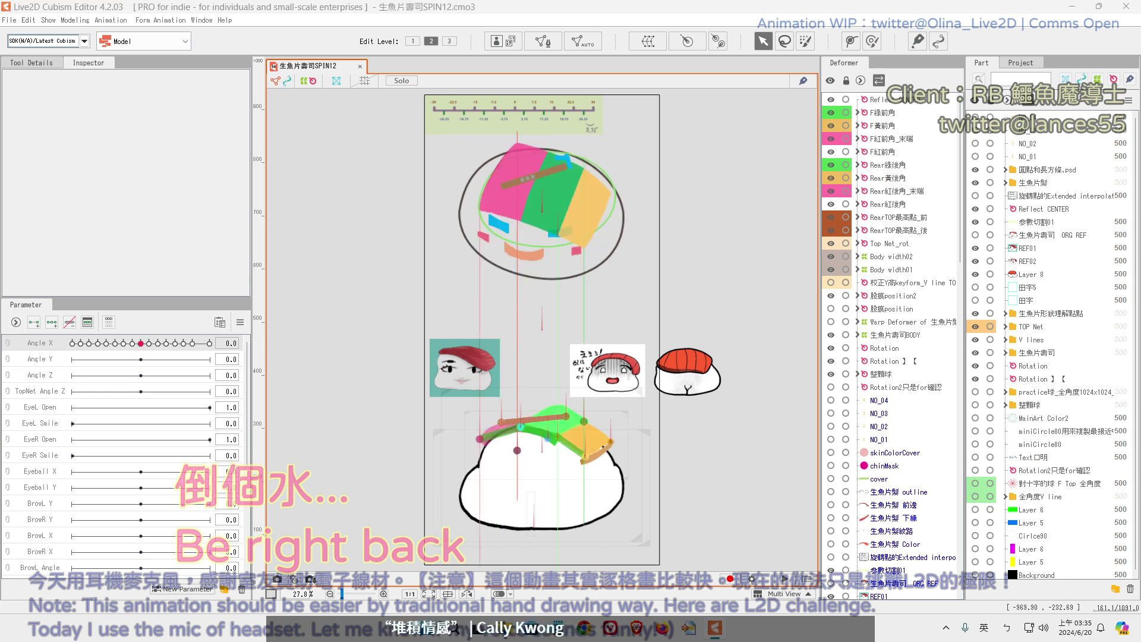
key(shift)
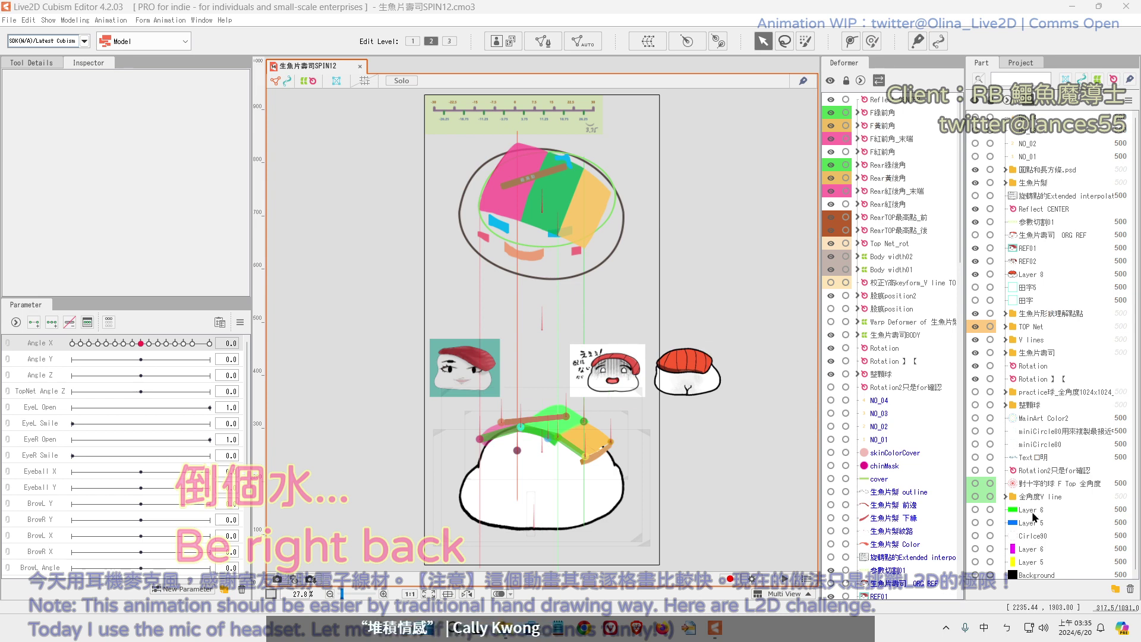
click(1032, 512)
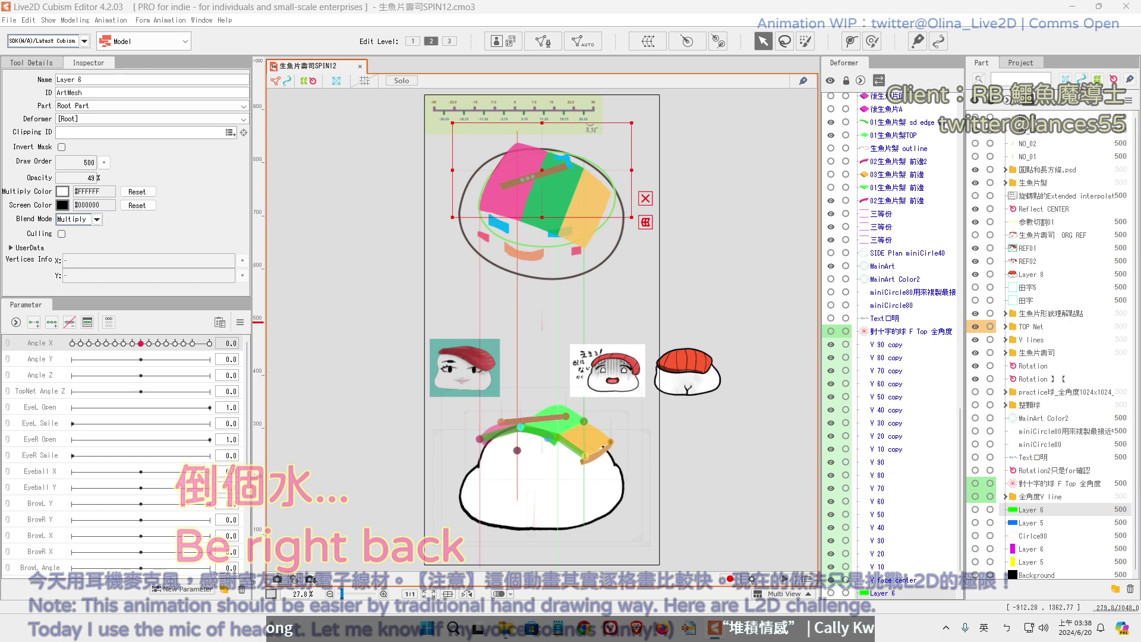
key(shift)
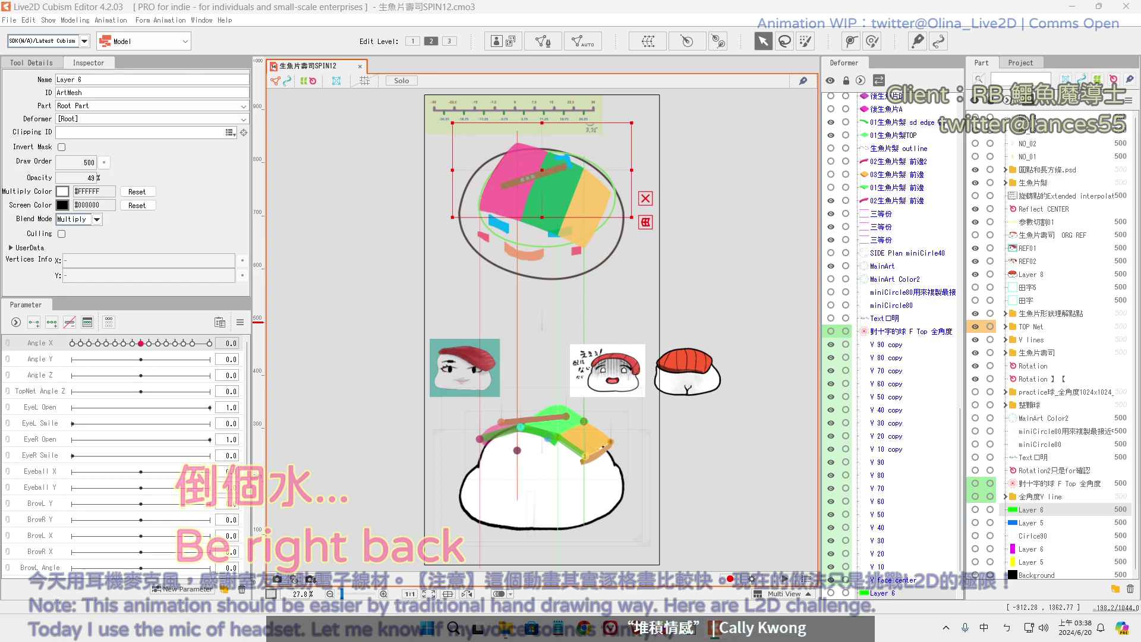
drag(0, 145, 255, 69)
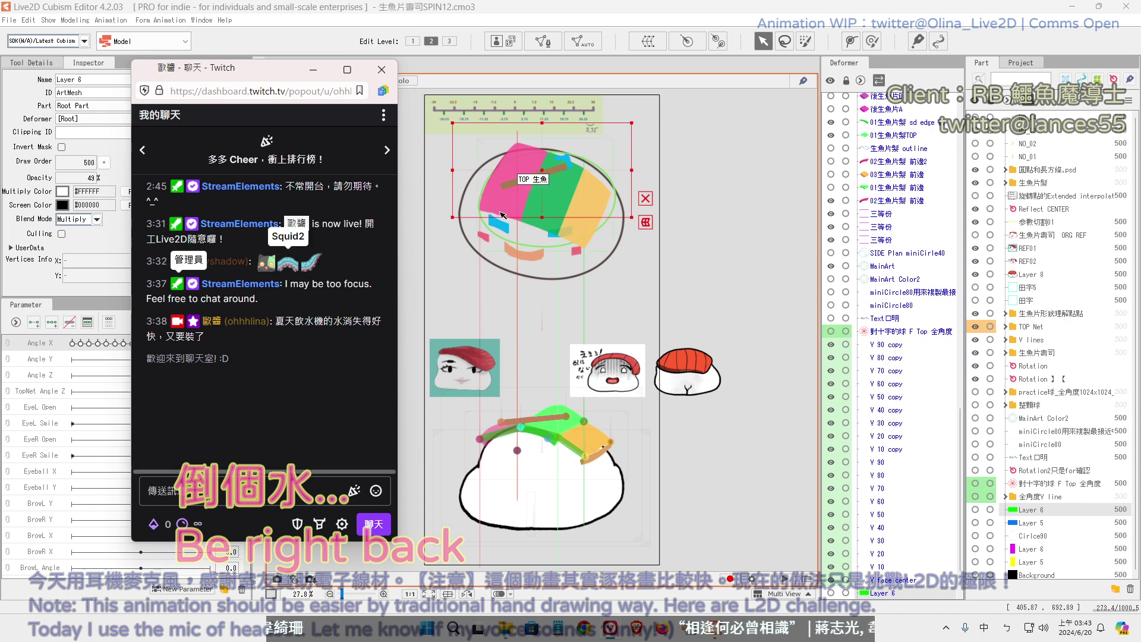
click(313, 69)
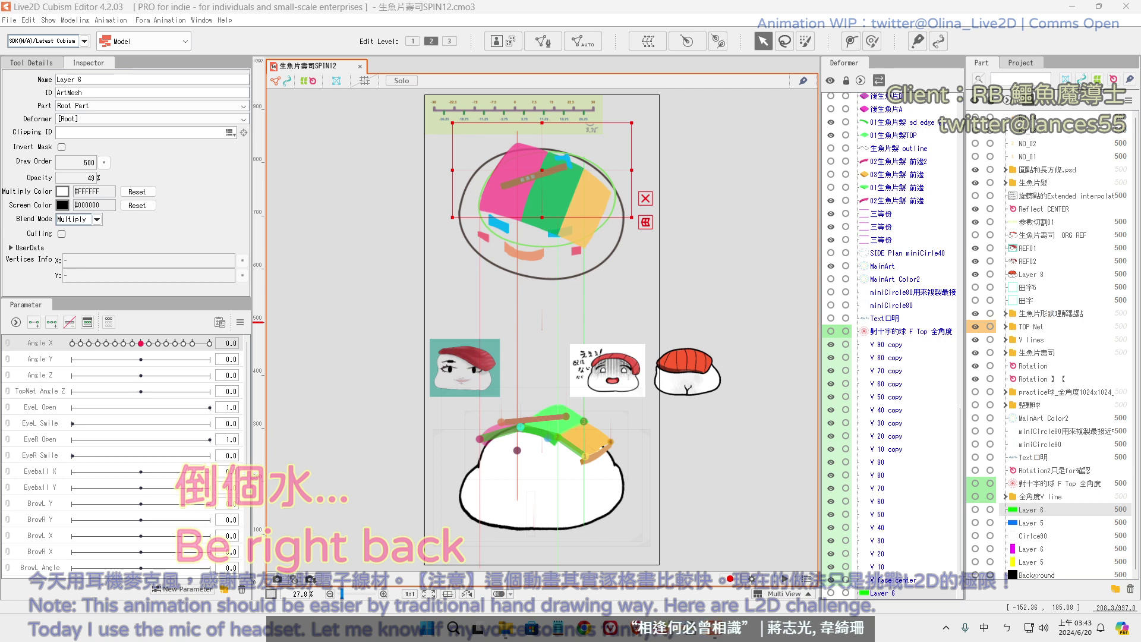
key(shift)
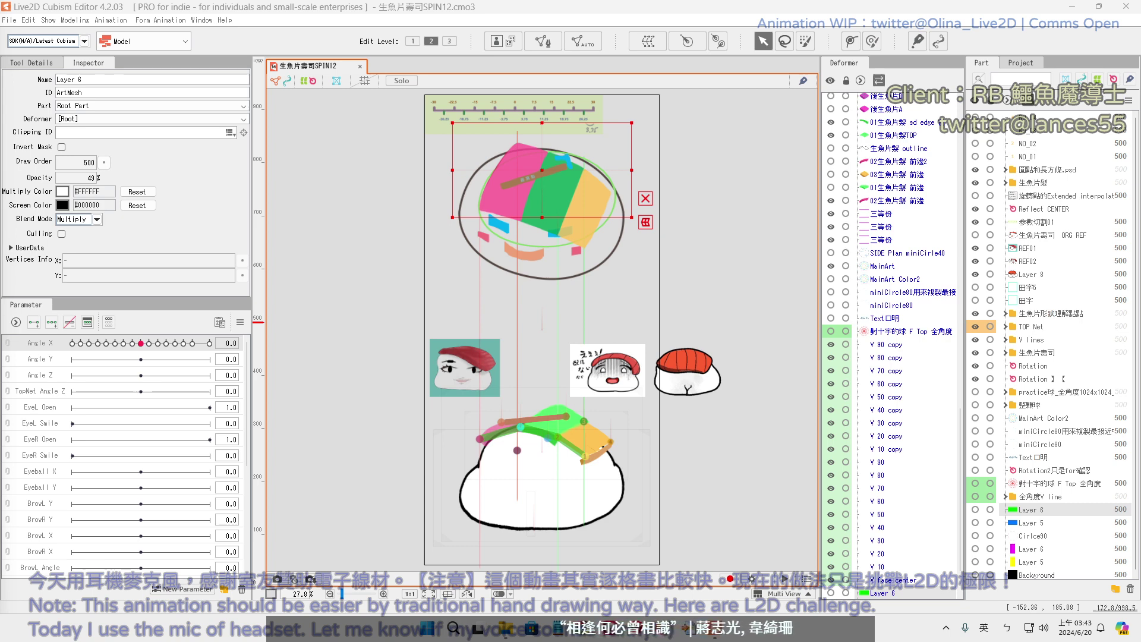
scroll(513, 463, up, 1)
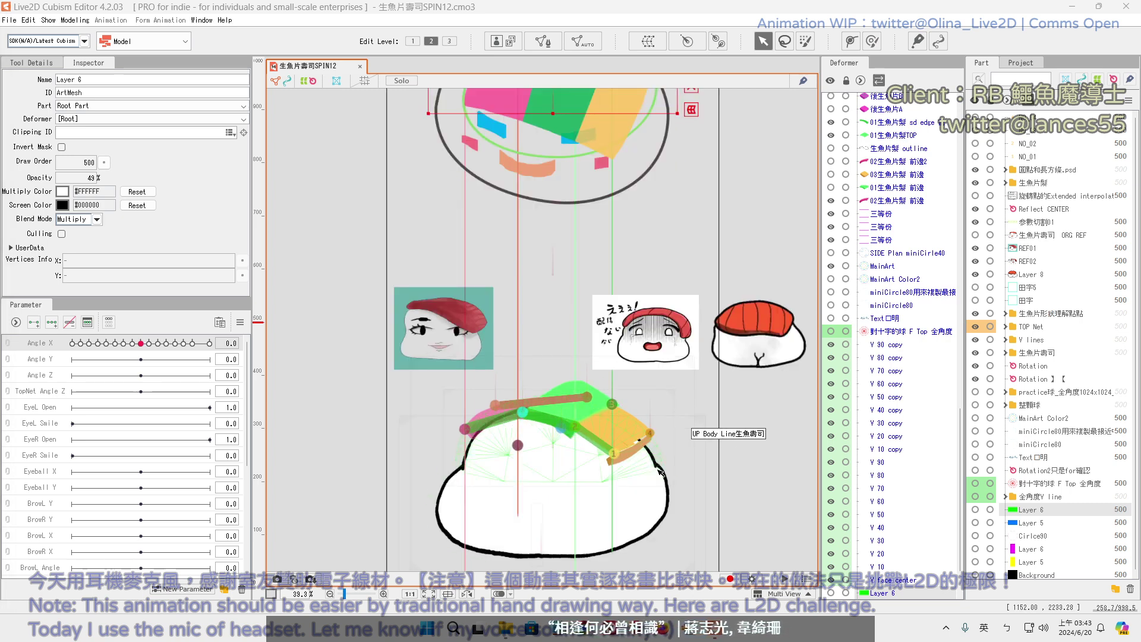
click(737, 443)
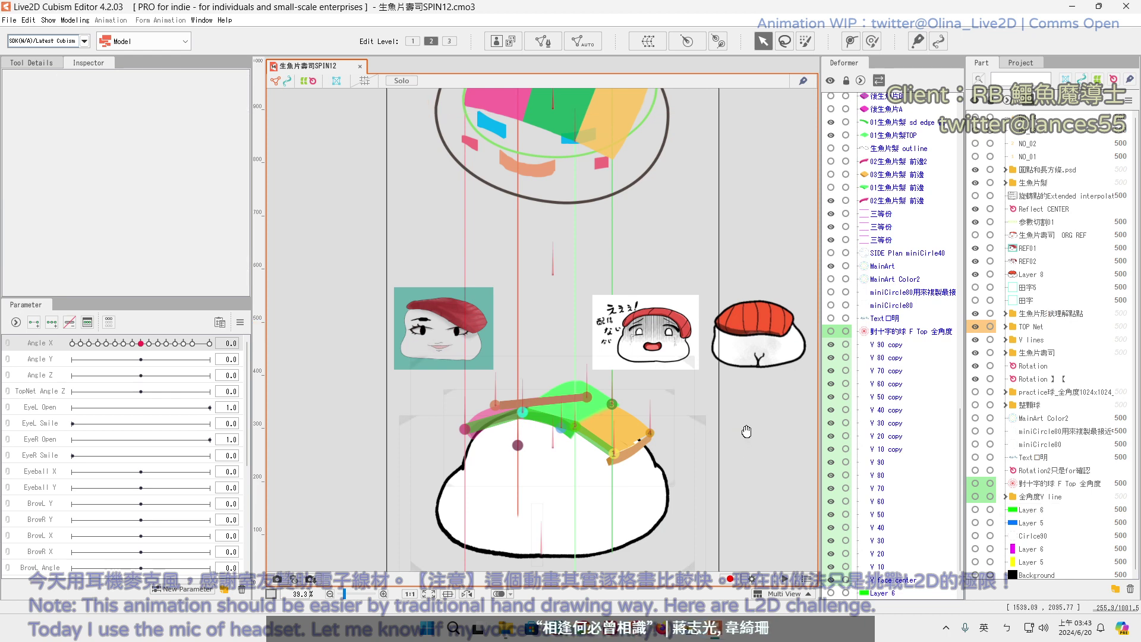
drag(739, 441, 739, 499)
scroll(722, 499, up, 1)
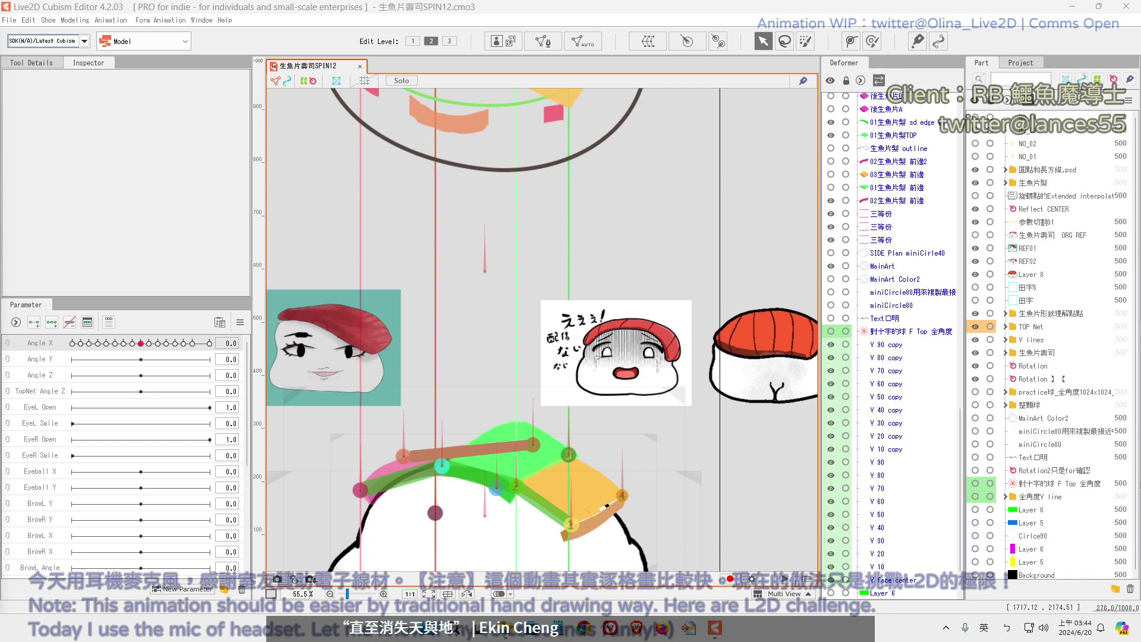
Switch the system sound output to 喇叭 (Realtek(R) Audio) and lower the system volume slightly
click(1037, 628)
click(1113, 559)
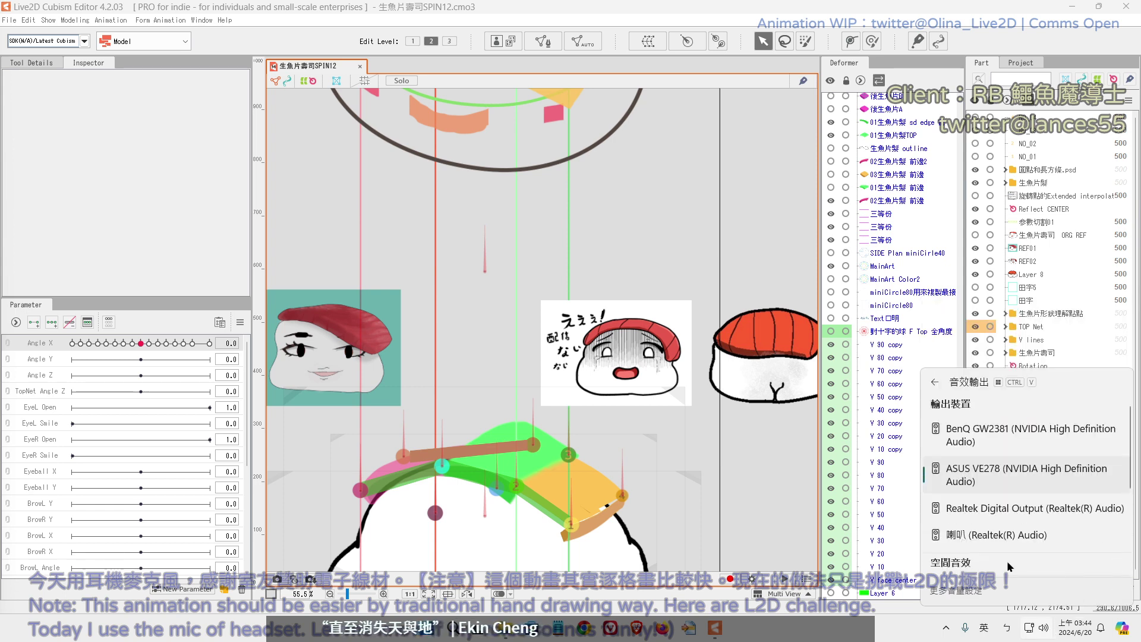
click(969, 540)
click(1044, 632)
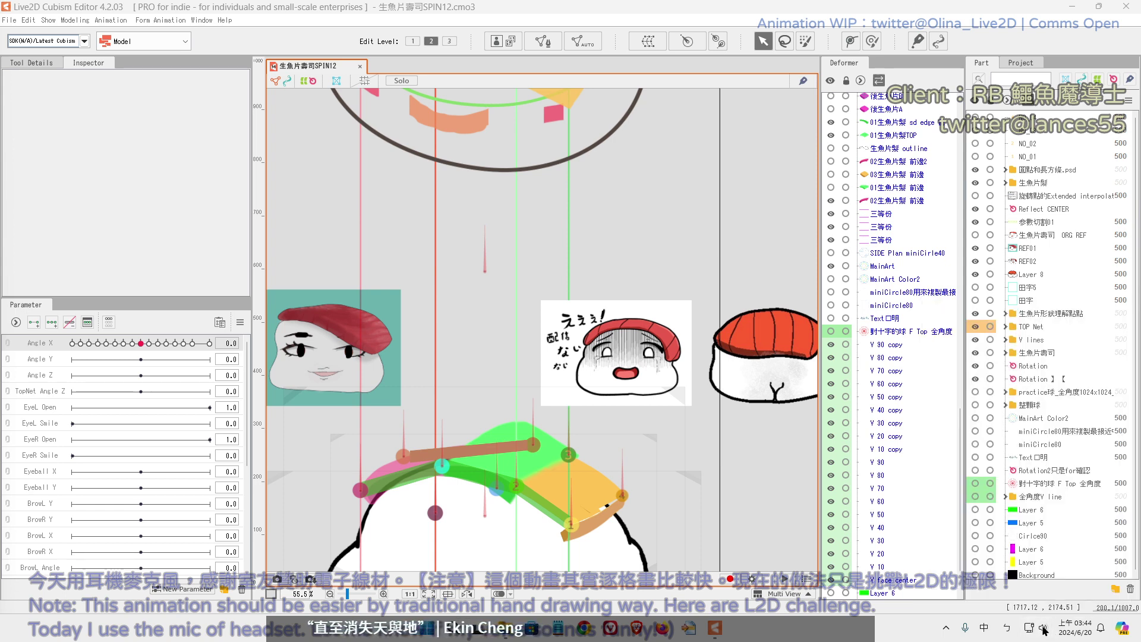
click(1041, 629)
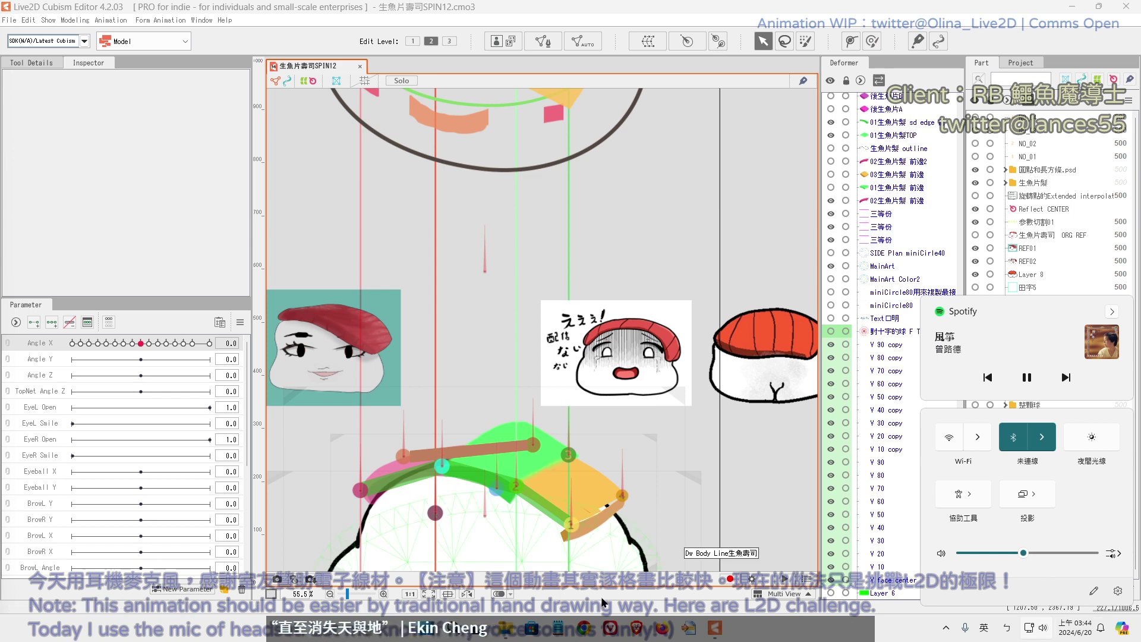
click(202, 273)
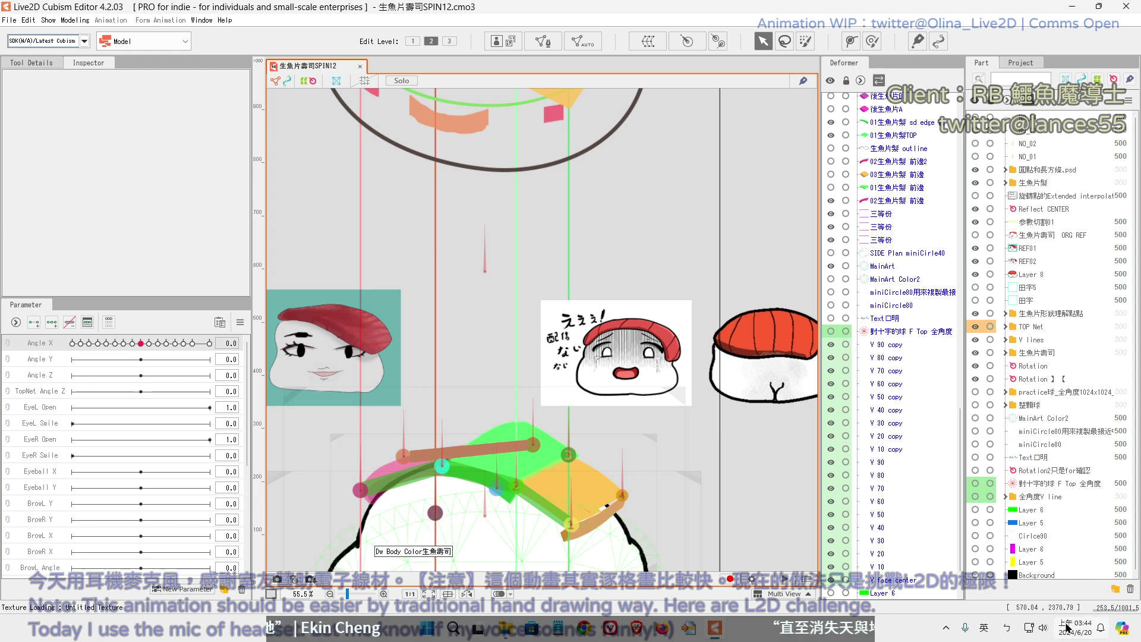
click(1044, 627)
drag(1023, 553, 1003, 554)
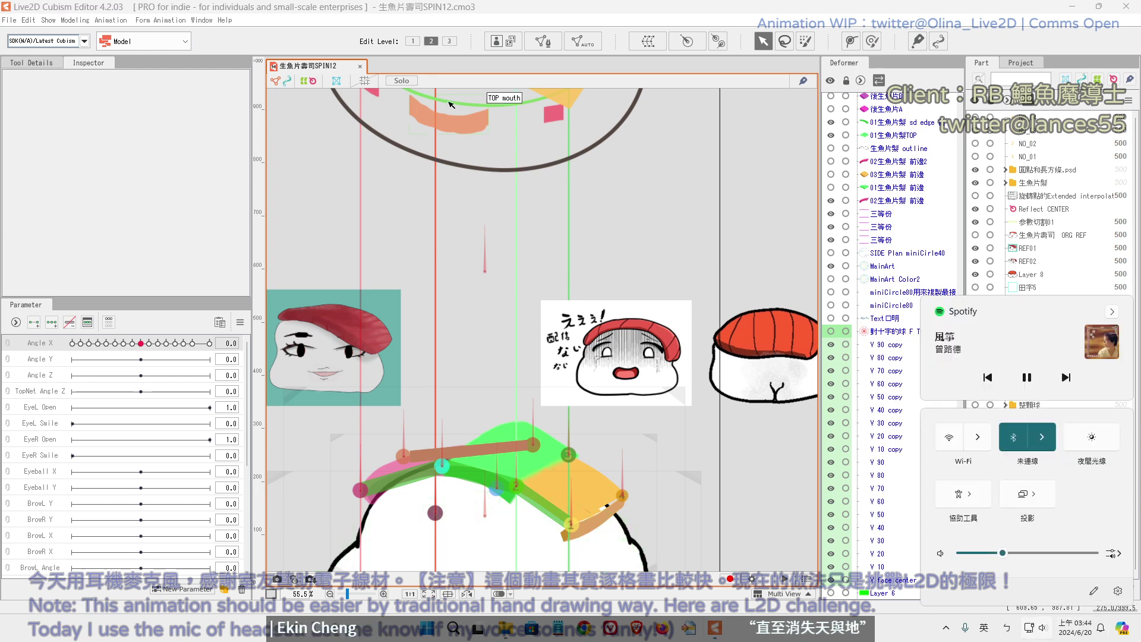
click(382, 26)
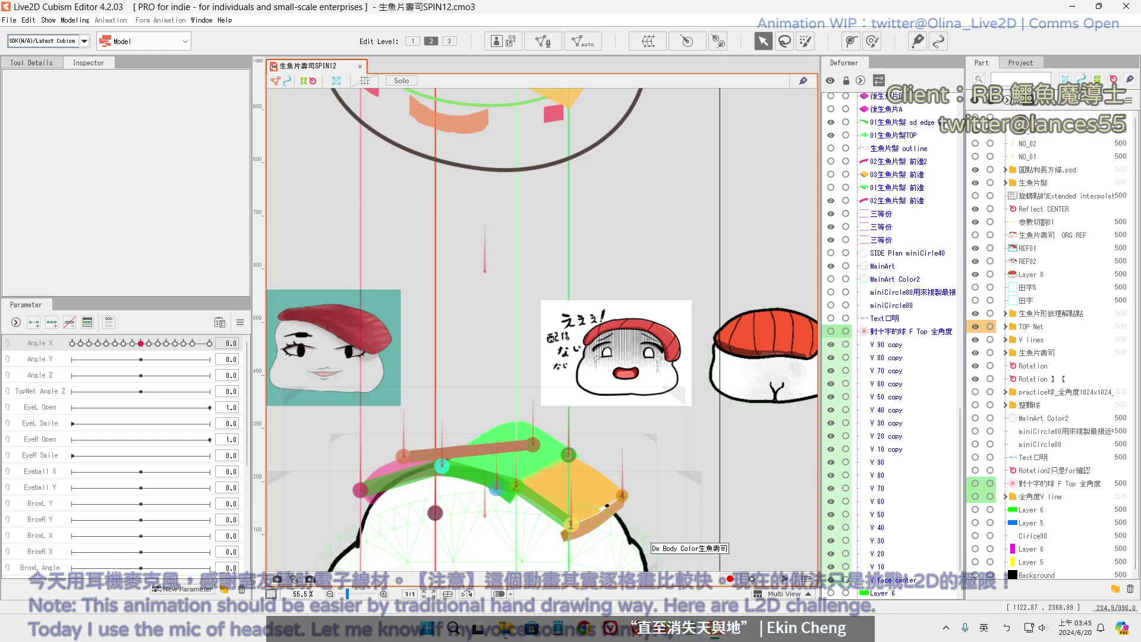
key(shift)
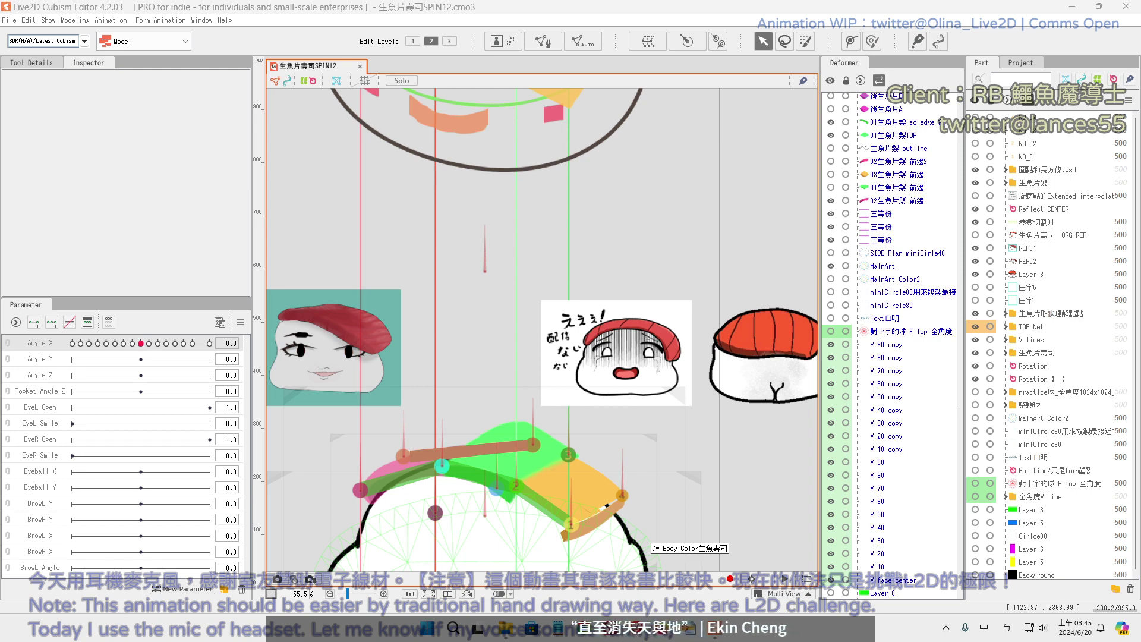
key(alt+Tab)
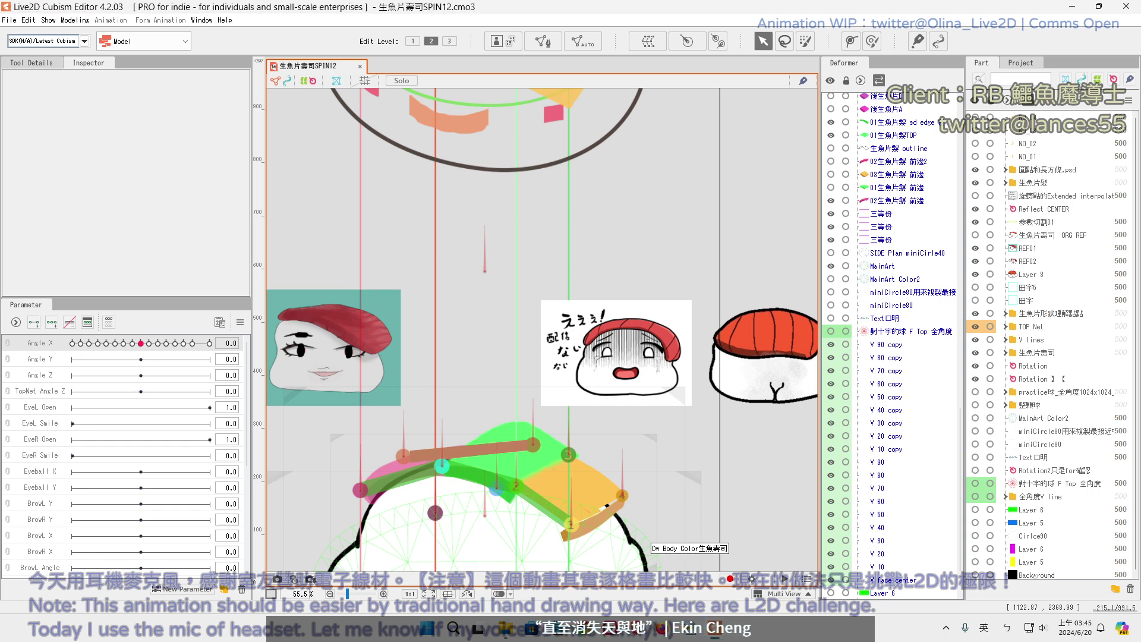
key(shift)
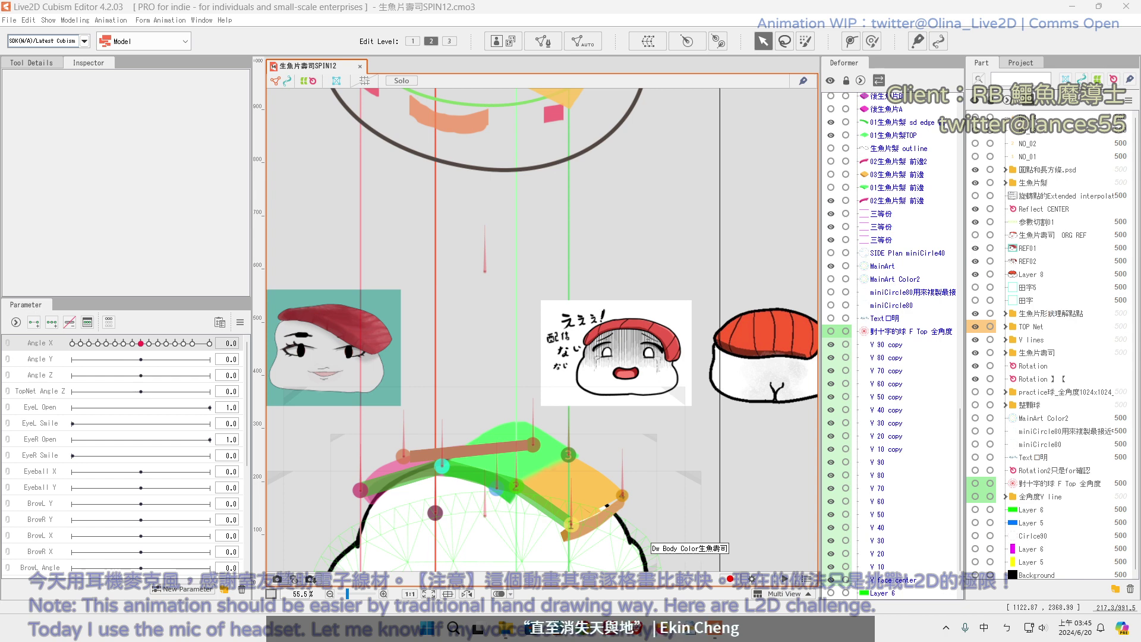
key(shift)
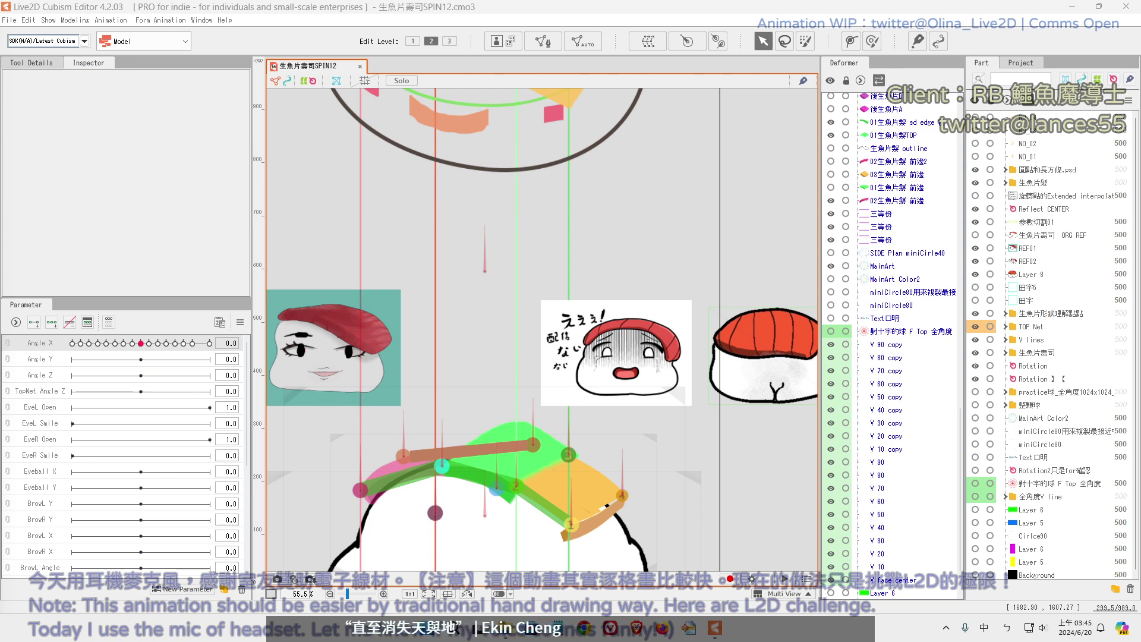
key(shift)
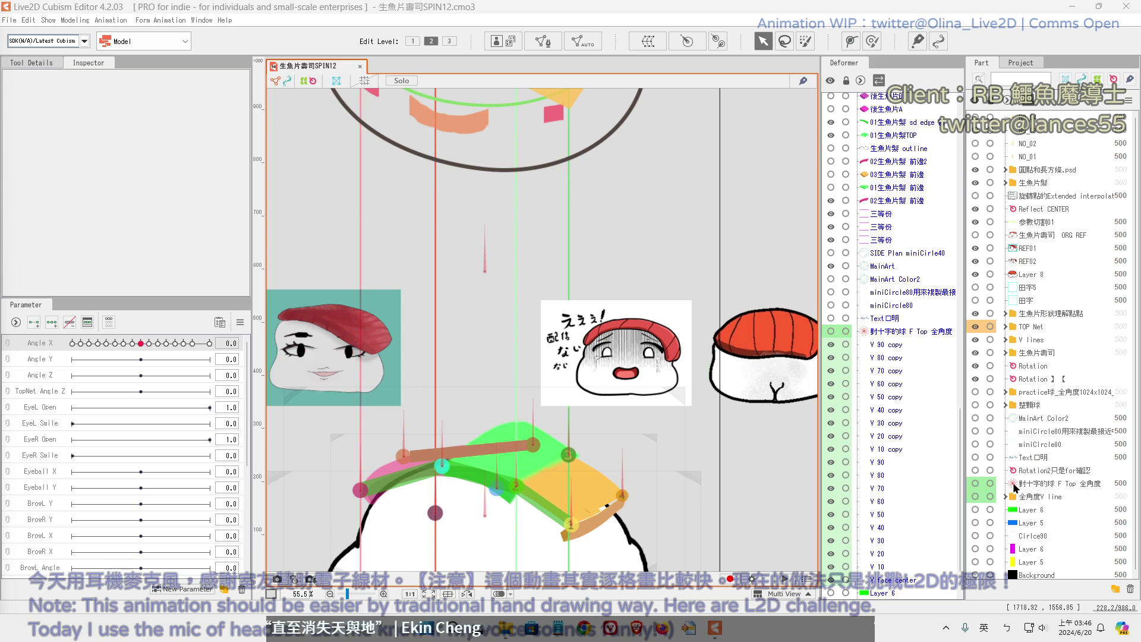
Select the green art mesh 01生魚片髮TOP and open it for manual mesh editing with its tool options shown
right_click(523, 440)
click(553, 512)
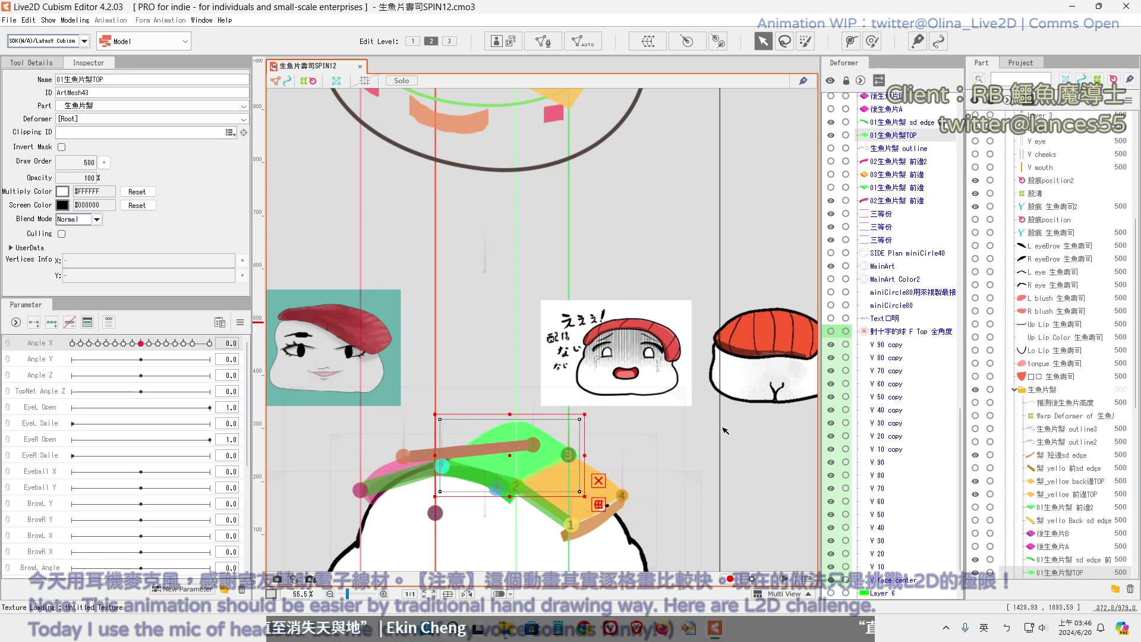
click(543, 41)
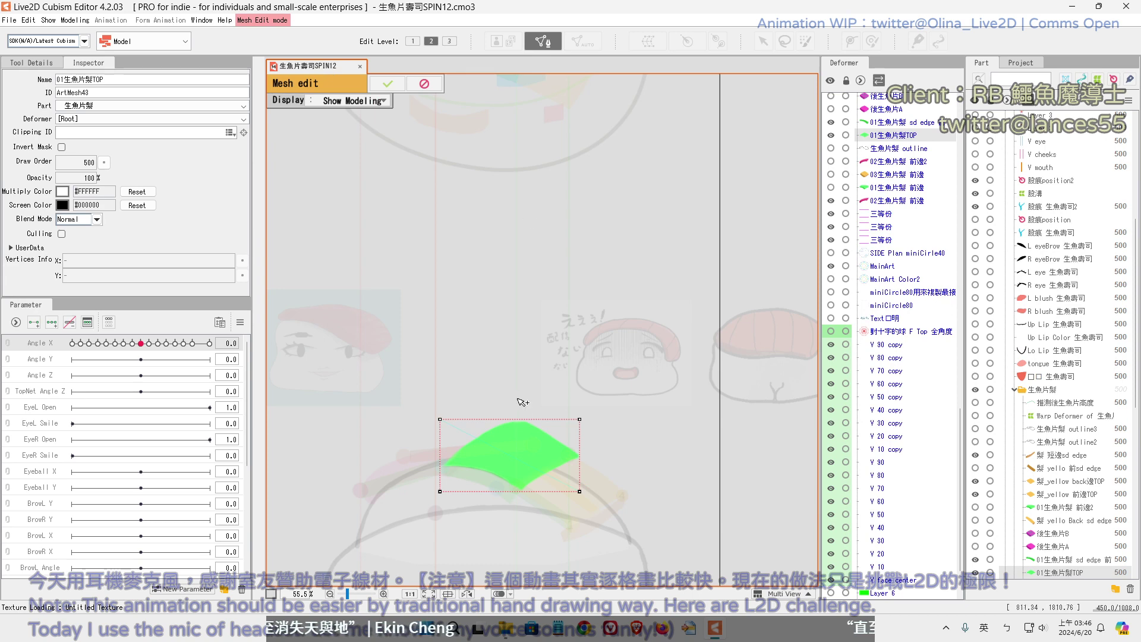
click(31, 62)
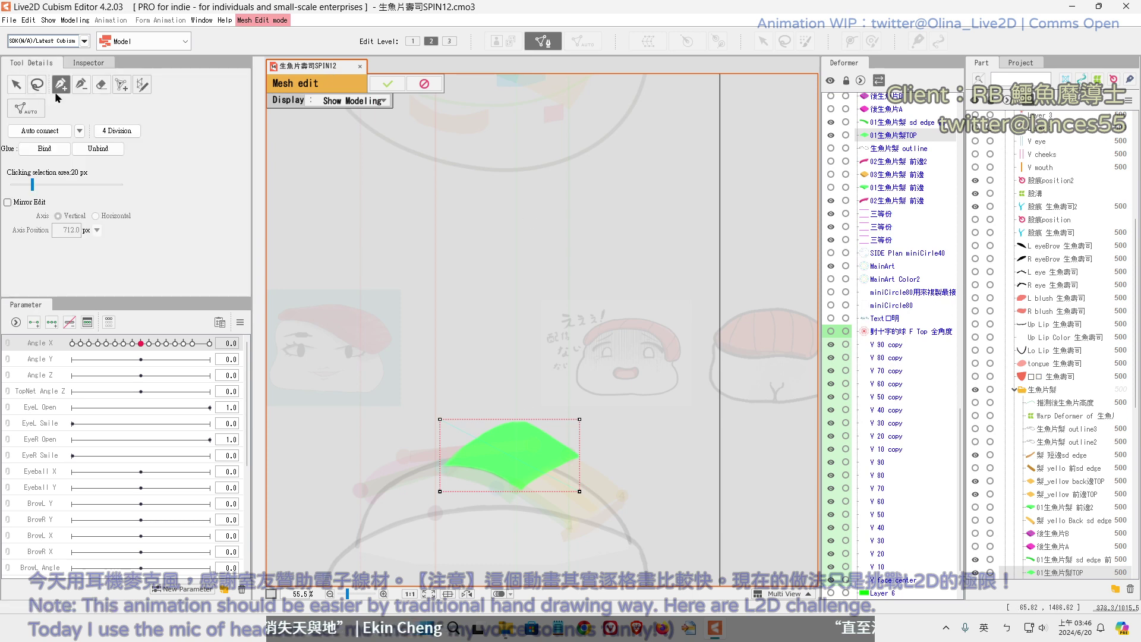
Pull the four corner vertices of the mesh in close around the corners of the green shape
click(516, 412)
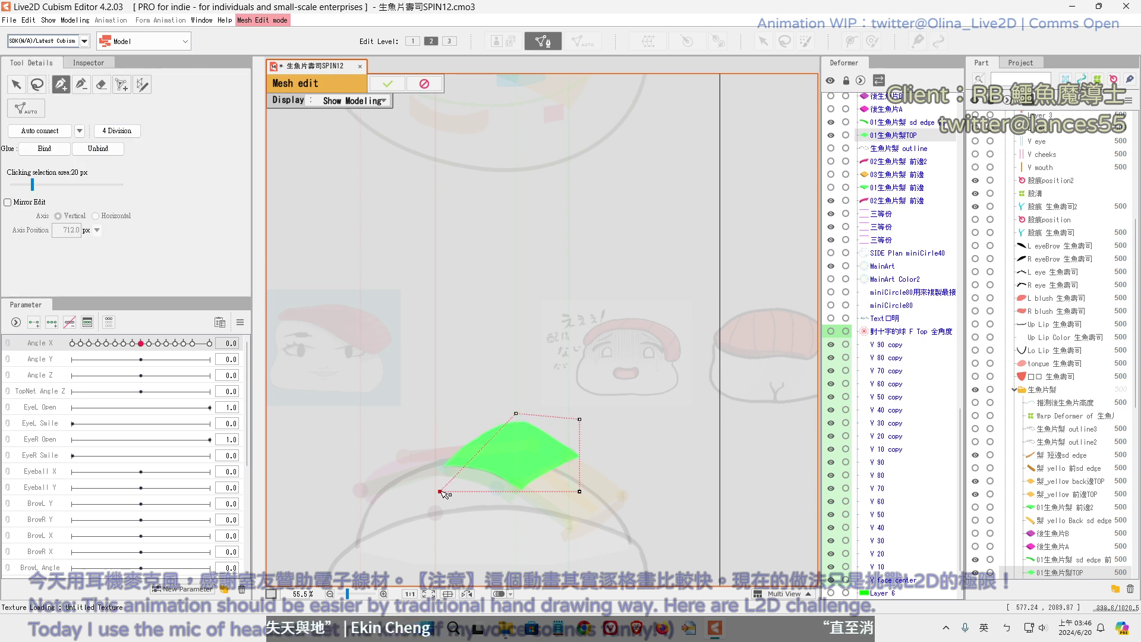
drag(440, 492, 433, 473)
drag(580, 491, 531, 498)
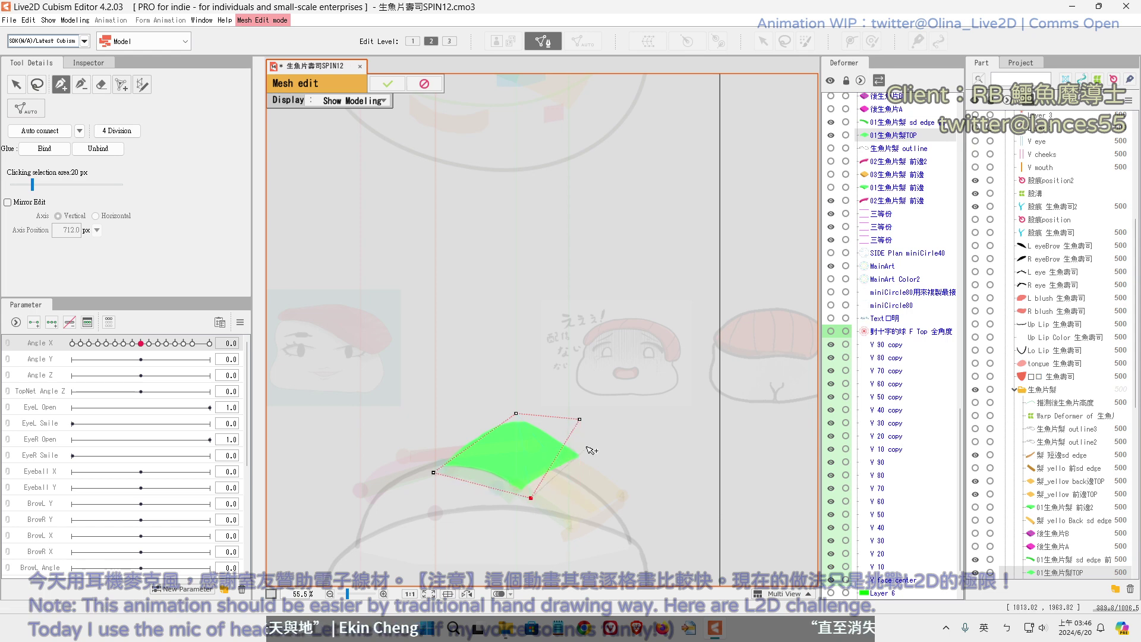
drag(580, 420, 553, 428)
Add a vertex along each side of the green shape's mesh outline and adjust the corner vertices to follow its curved edges
click(552, 433)
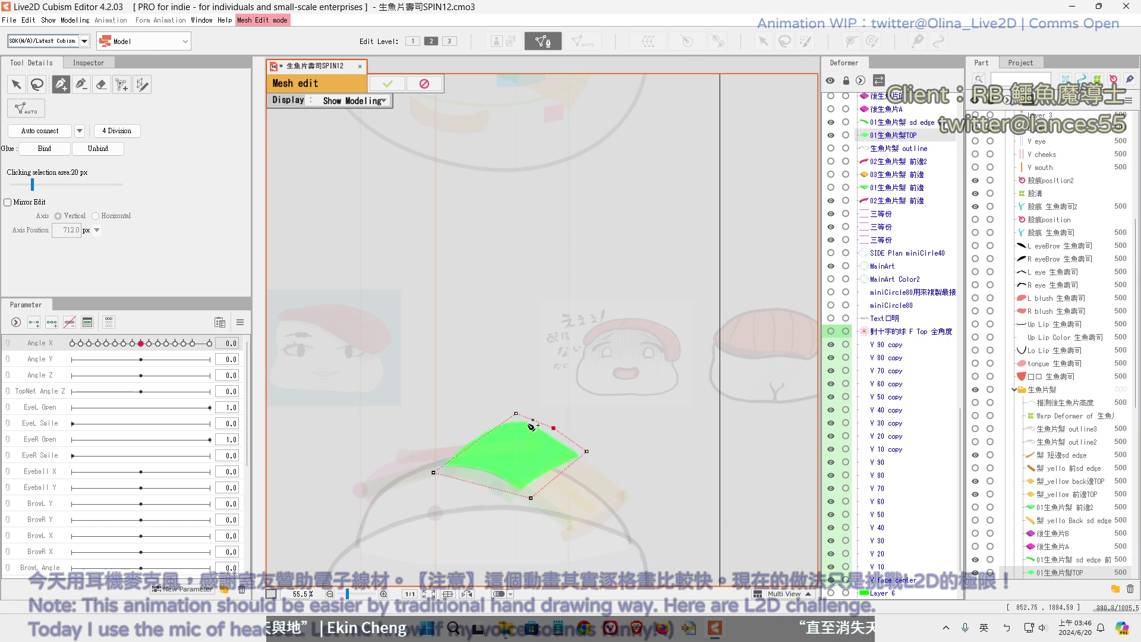
click(474, 443)
drag(474, 443, 467, 437)
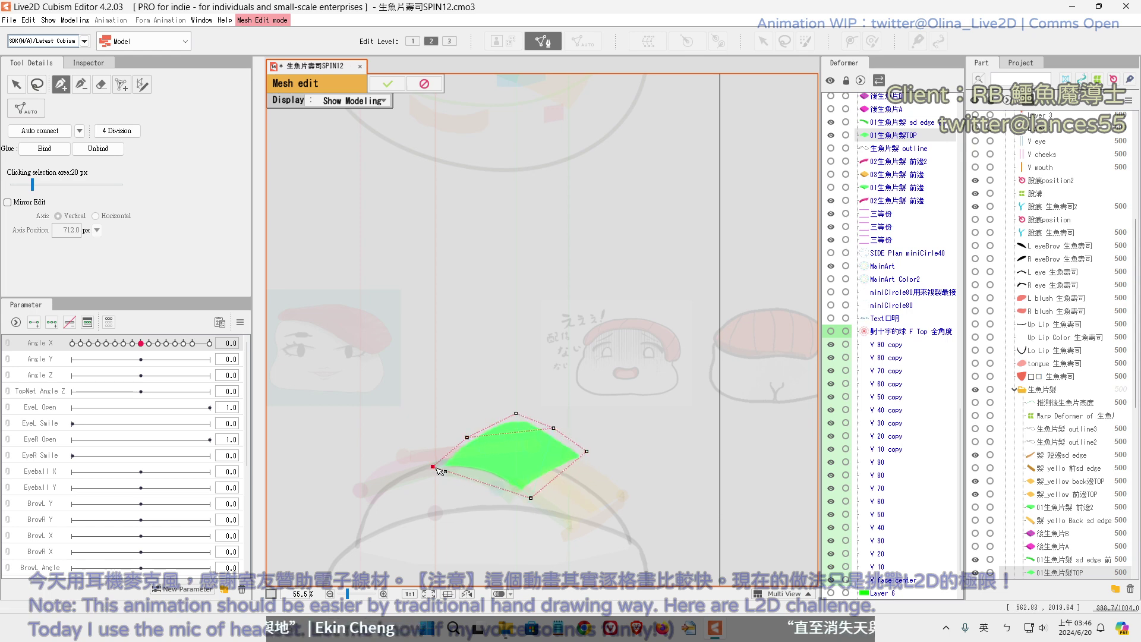
drag(433, 473, 523, 498)
click(469, 479)
click(555, 475)
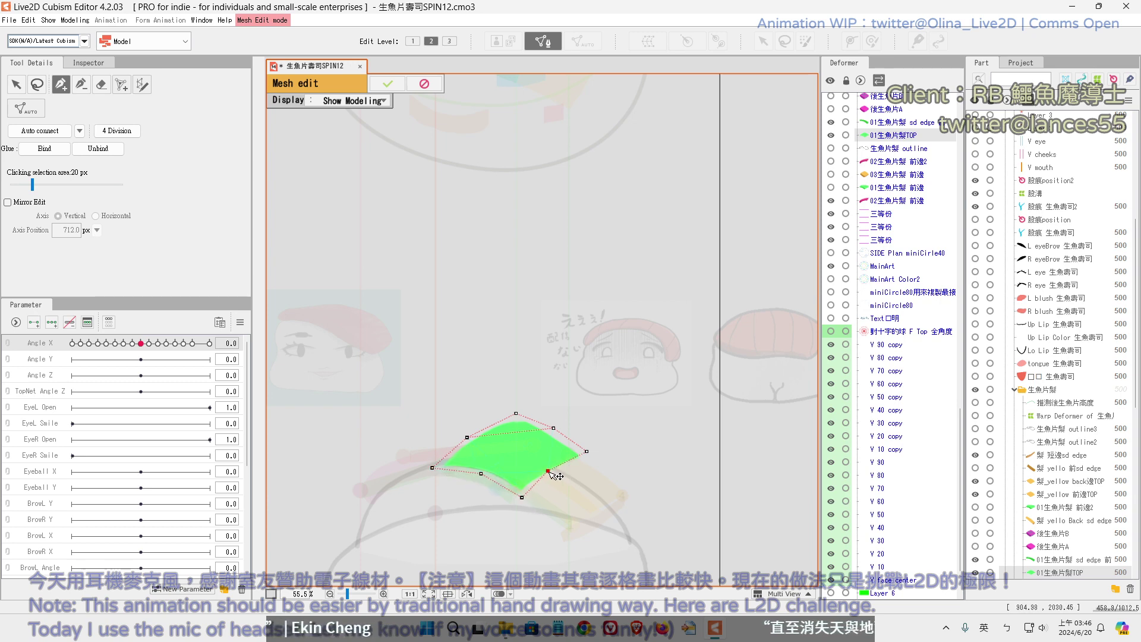
drag(586, 451, 588, 458)
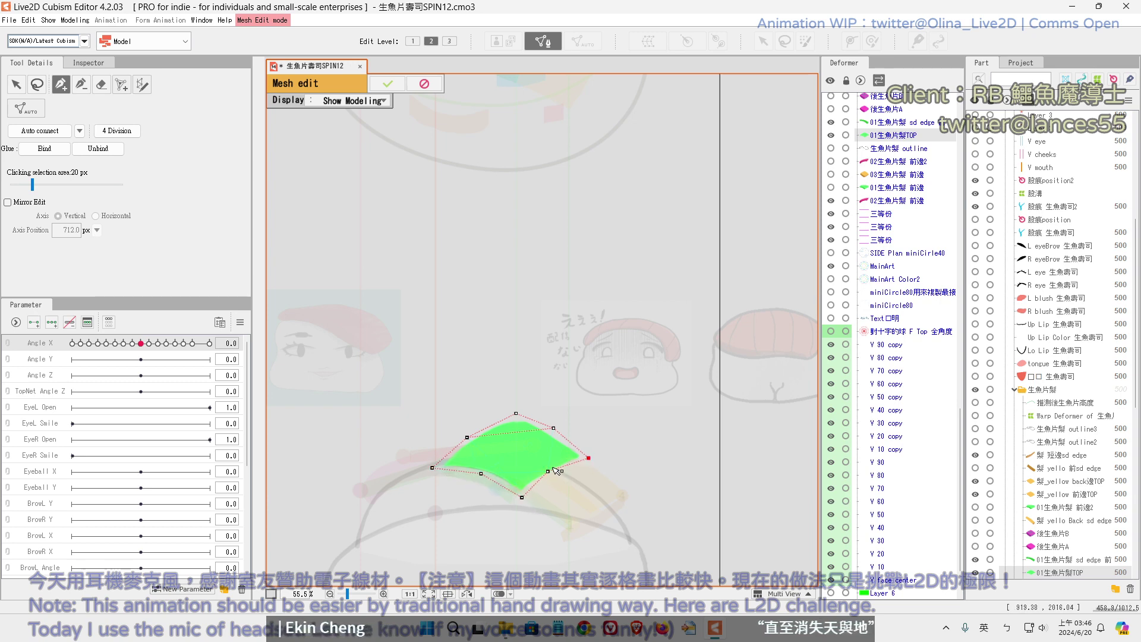
Connect the centre vertex and the side vertices of the green mesh with edges, and auto-connect the remaining vertices
alt+click(517, 434)
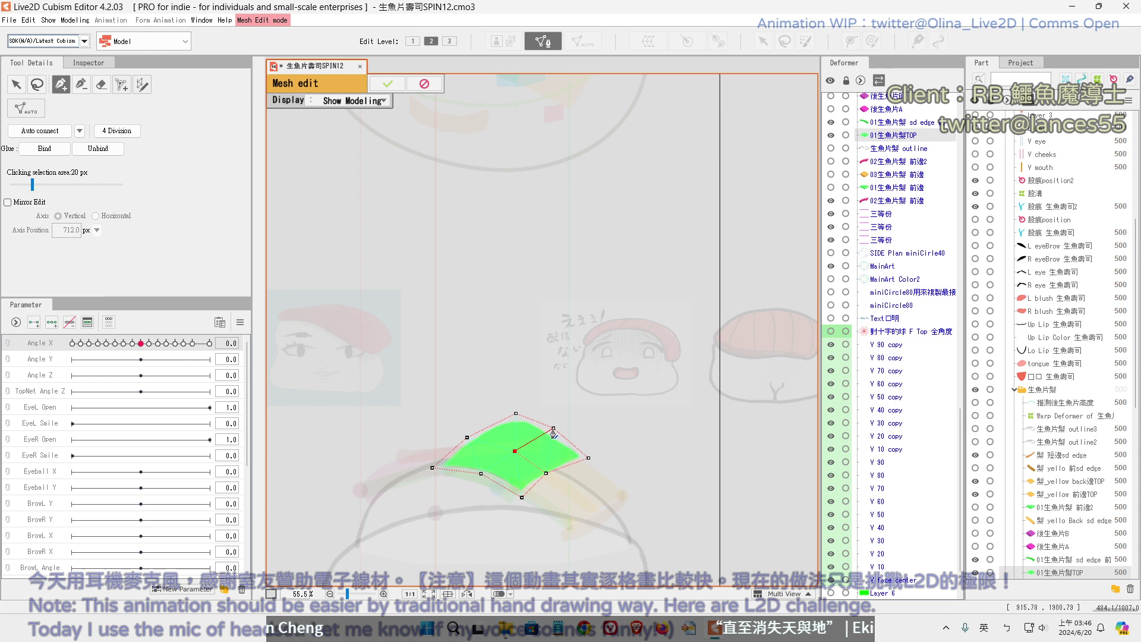
click(553, 428)
click(546, 473)
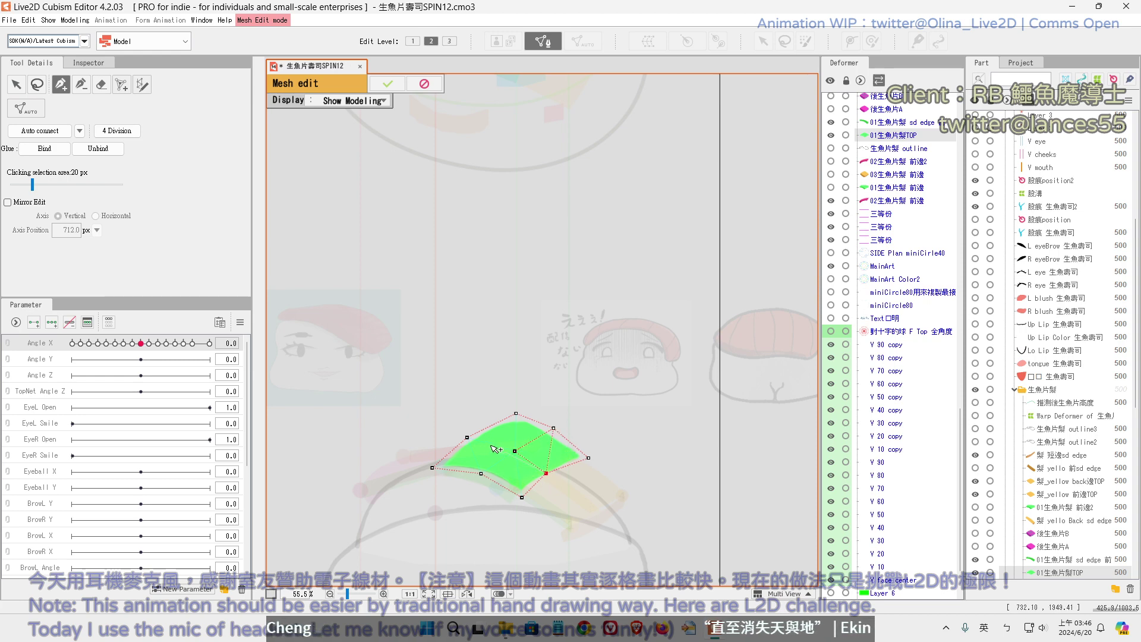
click(467, 438)
click(481, 473)
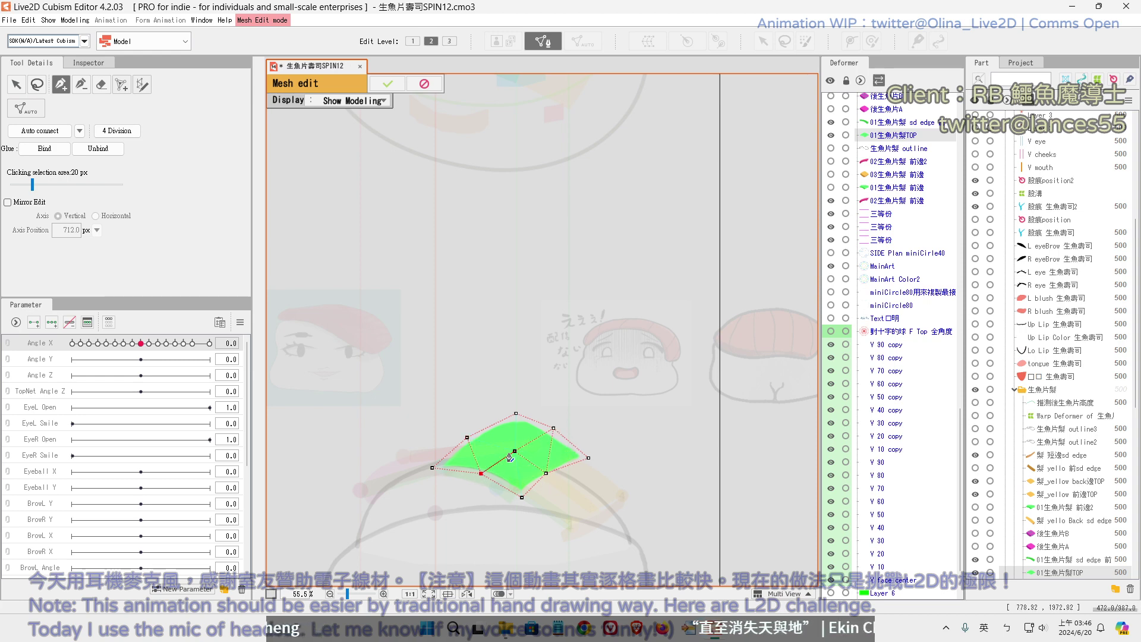
click(51, 133)
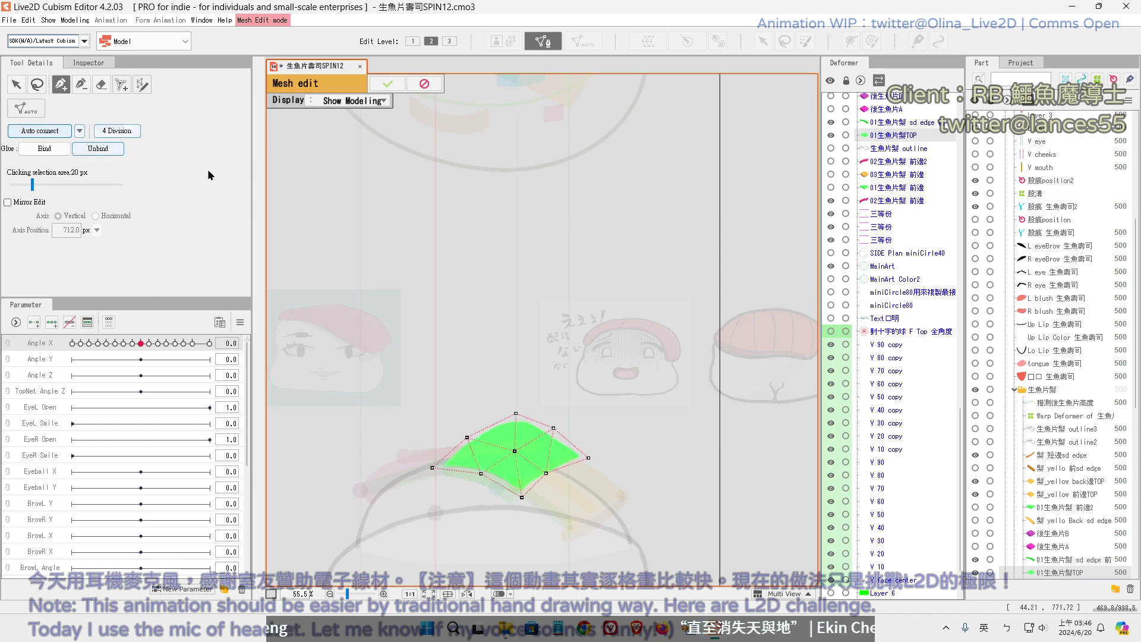
Nudge the two lower side vertices slightly outward, apply the mesh edit and save the model
drag(546, 473, 552, 475)
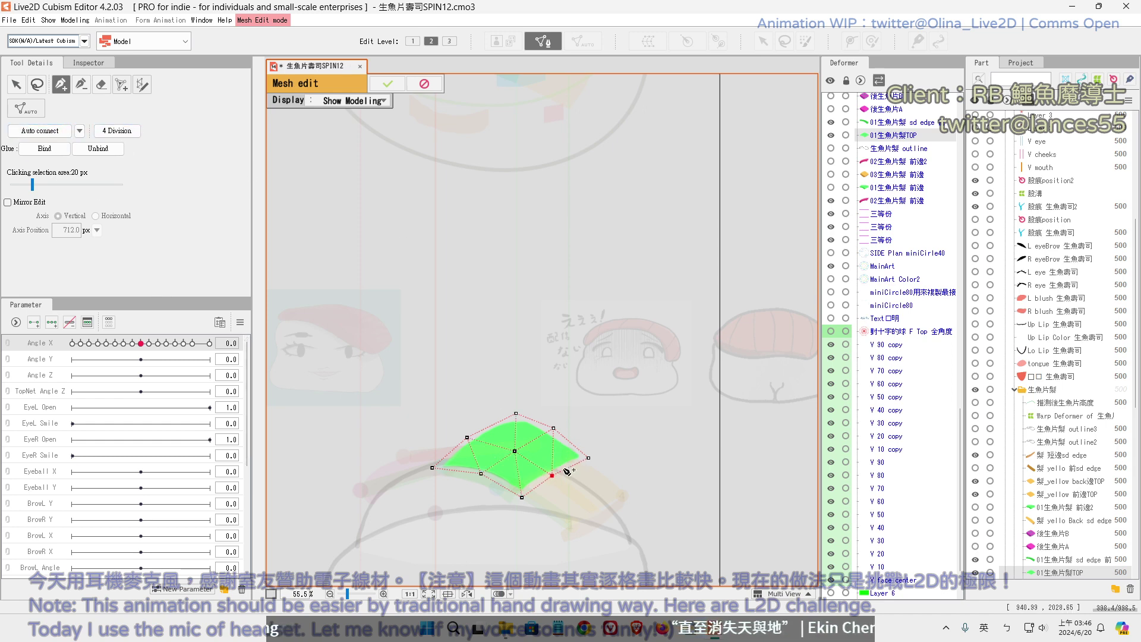
click(480, 475)
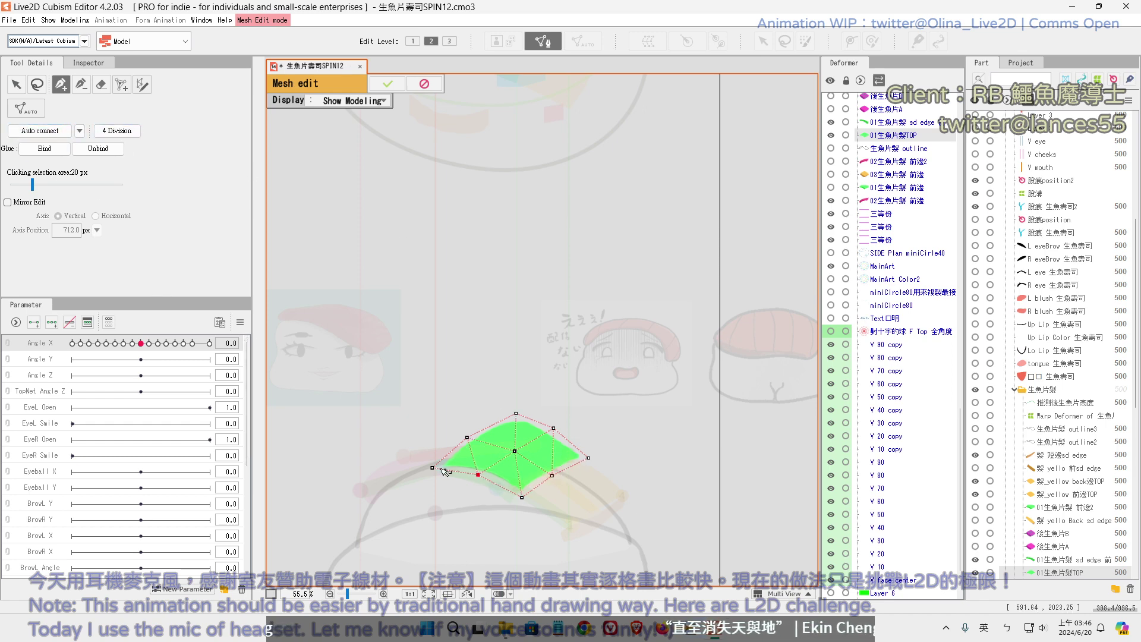
click(387, 83)
key(ctrl+s)
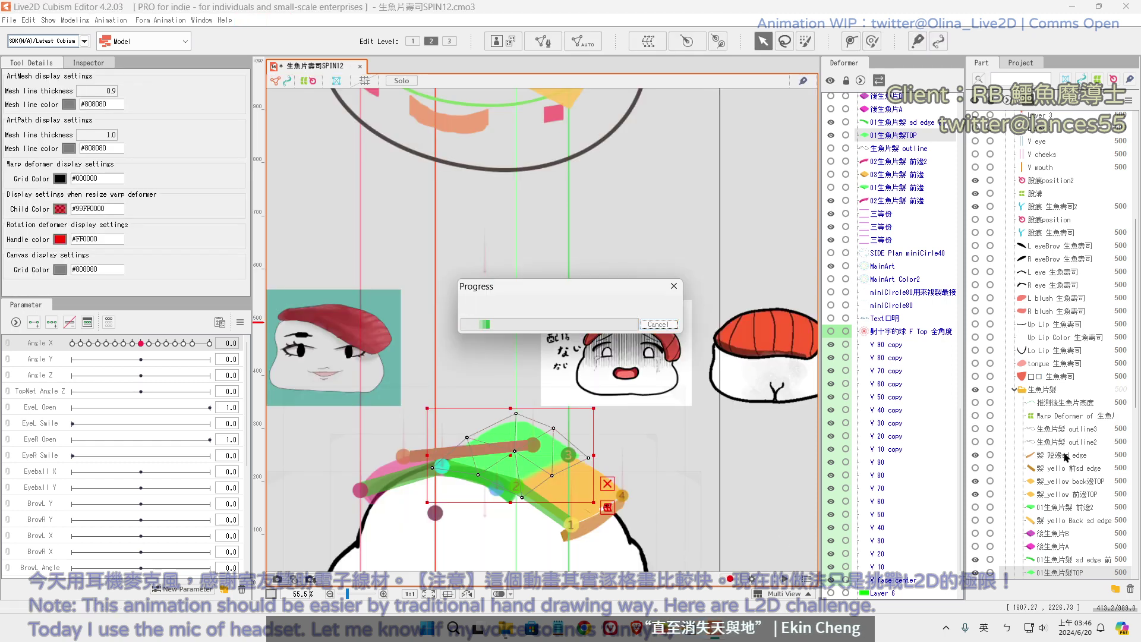
Check 01生魚片髮TOP at Angle X -30 and 髮 短邊sd edge at Angle X -30 and 0
click(1051, 509)
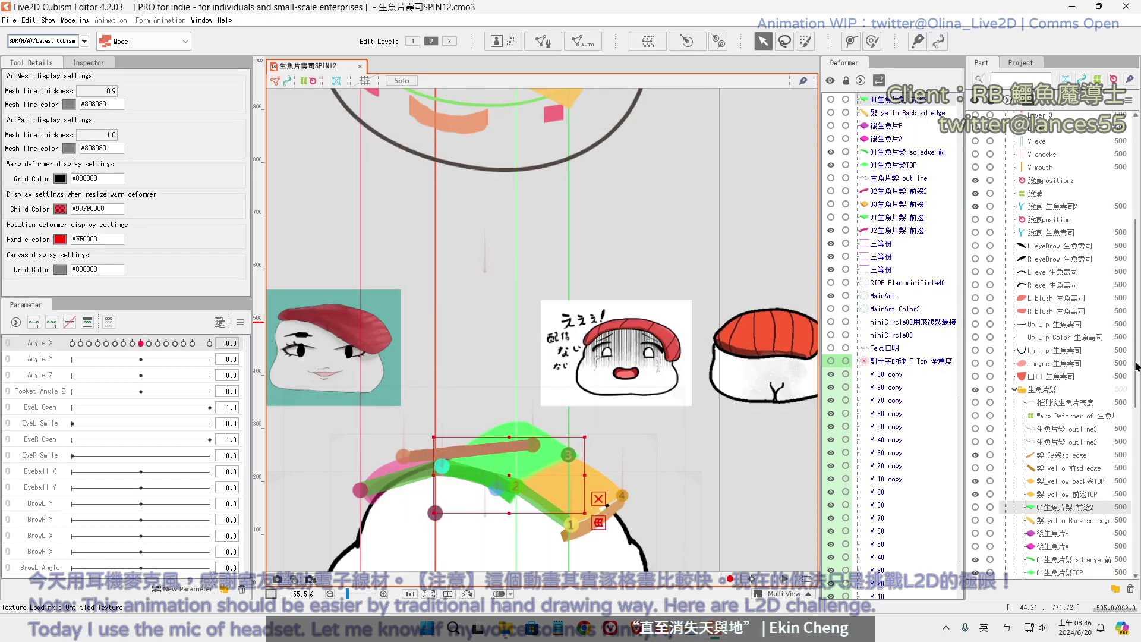
scroll(1040, 463, down, 2)
click(1047, 505)
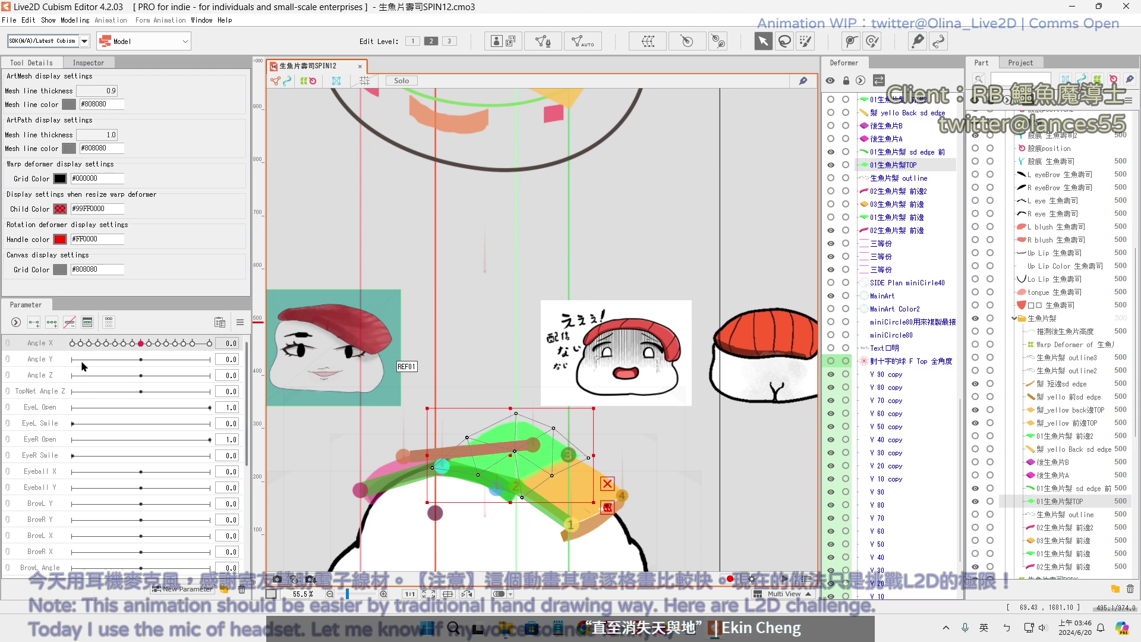
drag(141, 343, 57, 402)
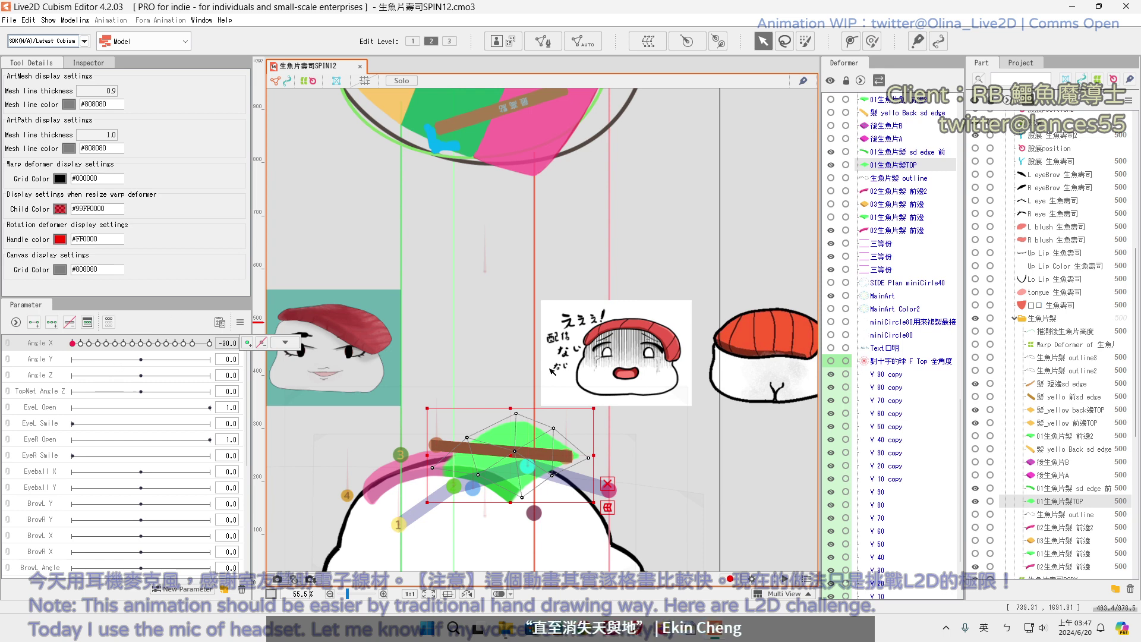
click(1045, 388)
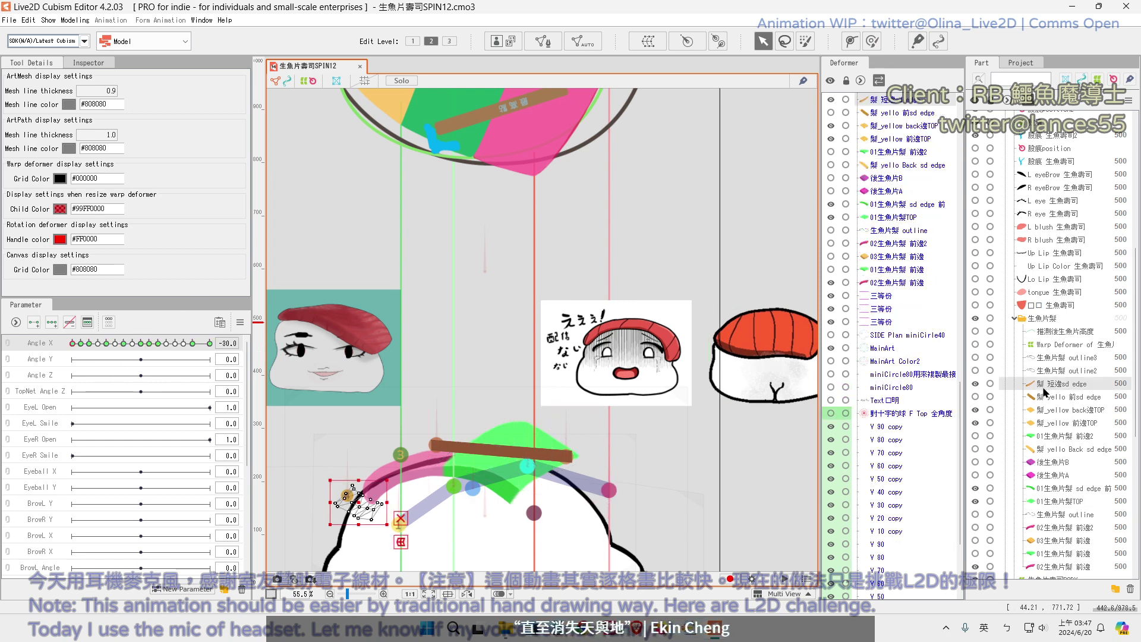
click(141, 343)
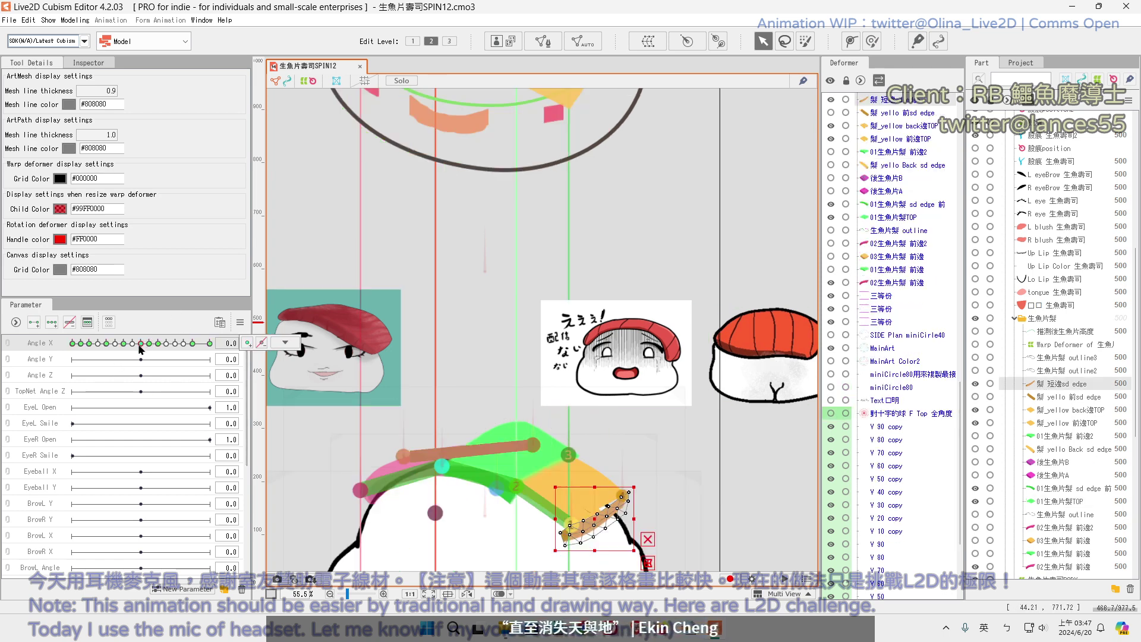
Show the art mesh 髮 yello 前sd edge and delete its Angle X keys at -30 and 15
click(1058, 398)
click(975, 397)
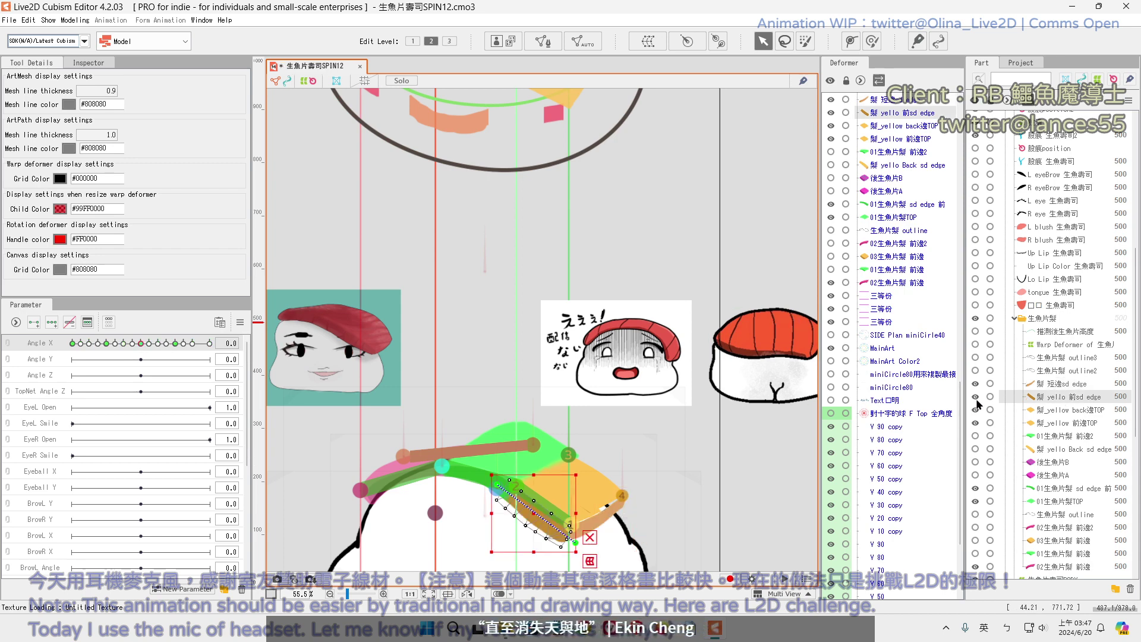
mouse_move(141, 343)
mouse_down()
mouse_move(72, 368)
mouse_move(136, 341)
mouse_move(53, 362)
mouse_move(194, 373)
mouse_move(206, 364)
mouse_move(140, 342)
mouse_up()
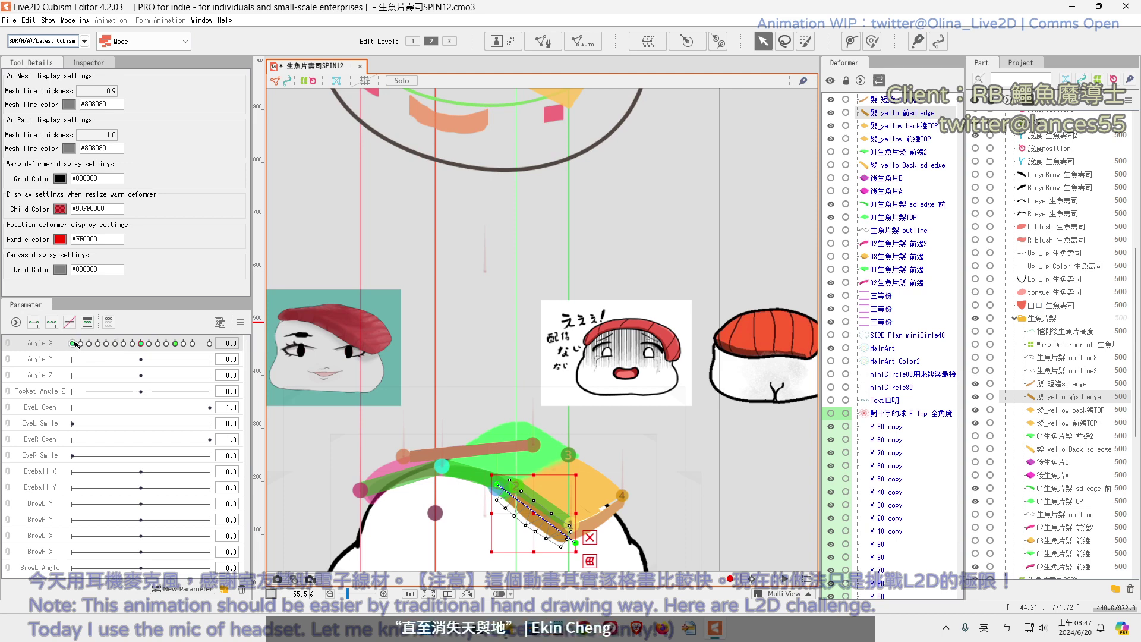
drag(76, 342, 71, 344)
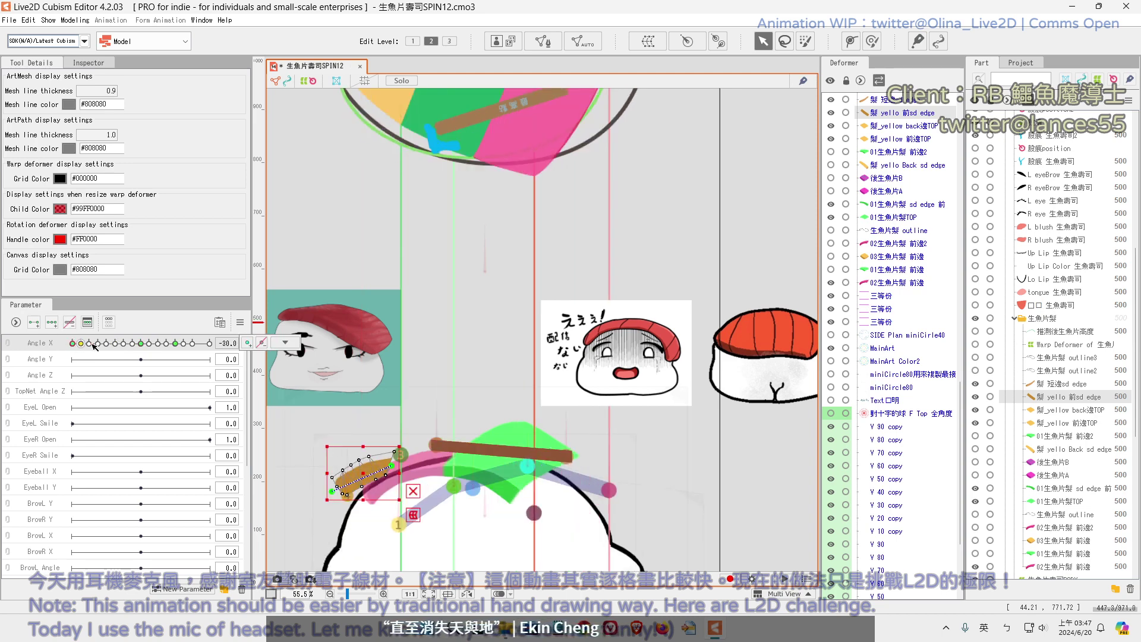
click(262, 343)
click(175, 343)
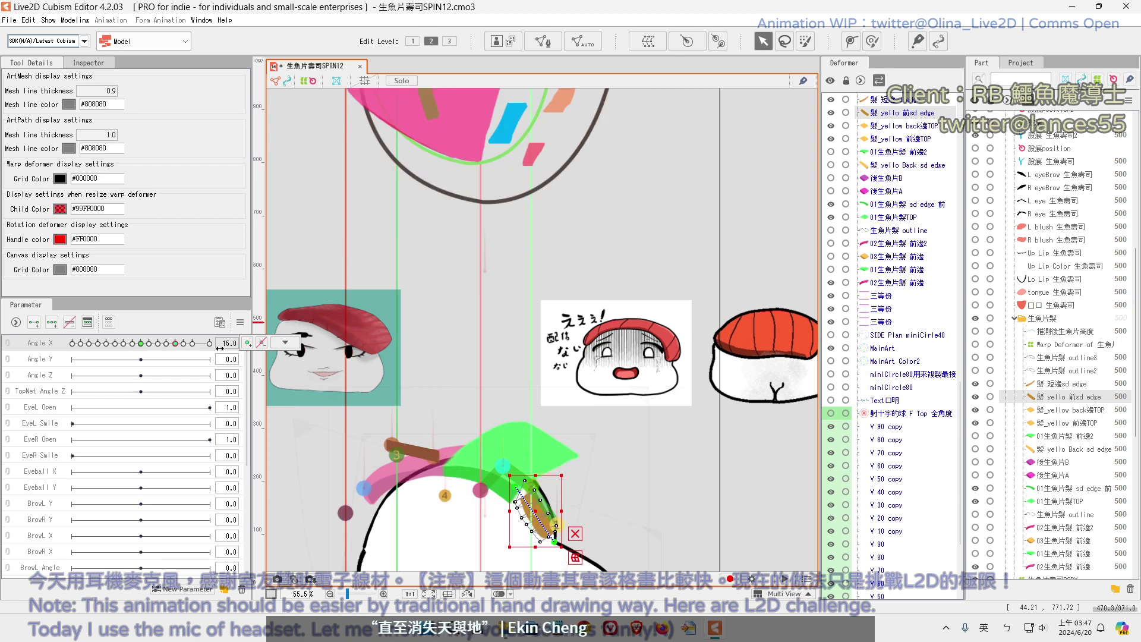
click(285, 342)
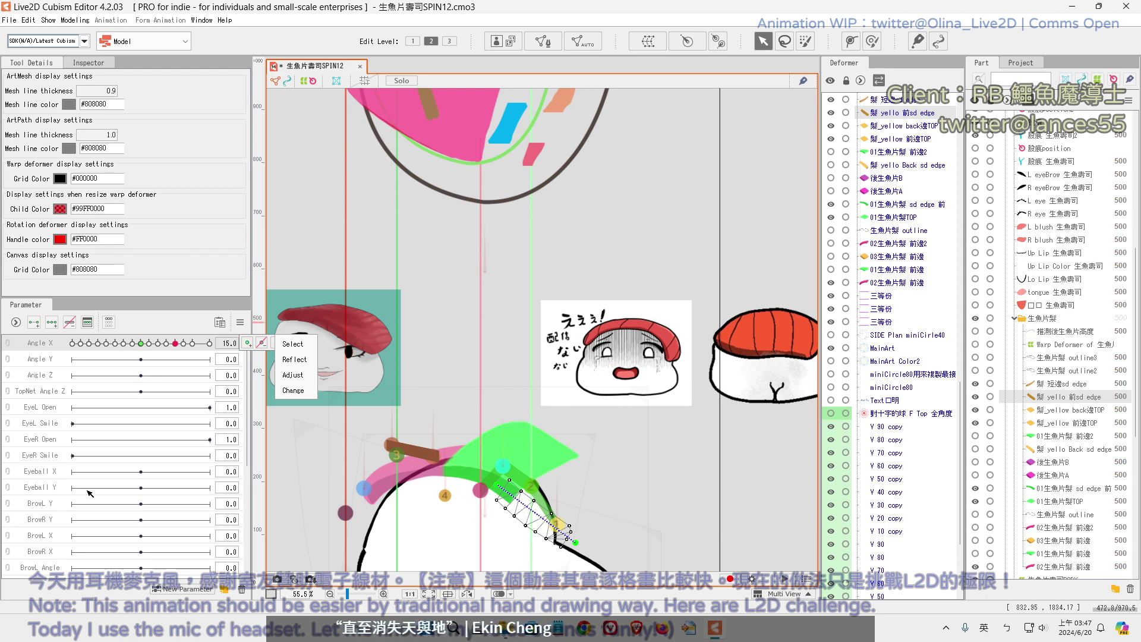
key(Escape)
key(shift)
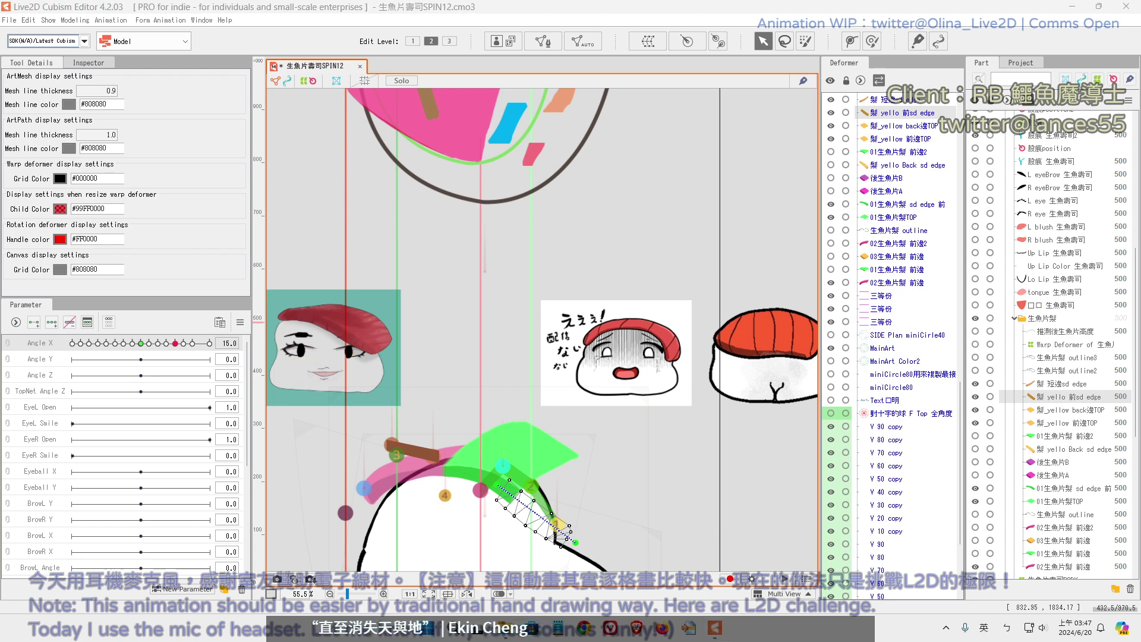
key(shift)
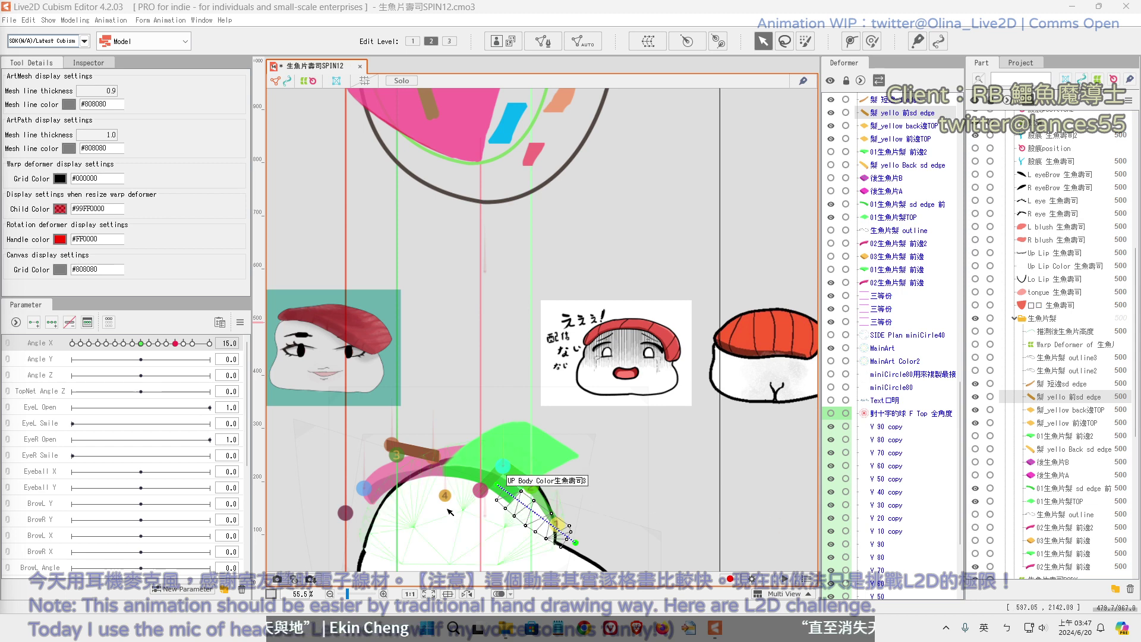
key(shift)
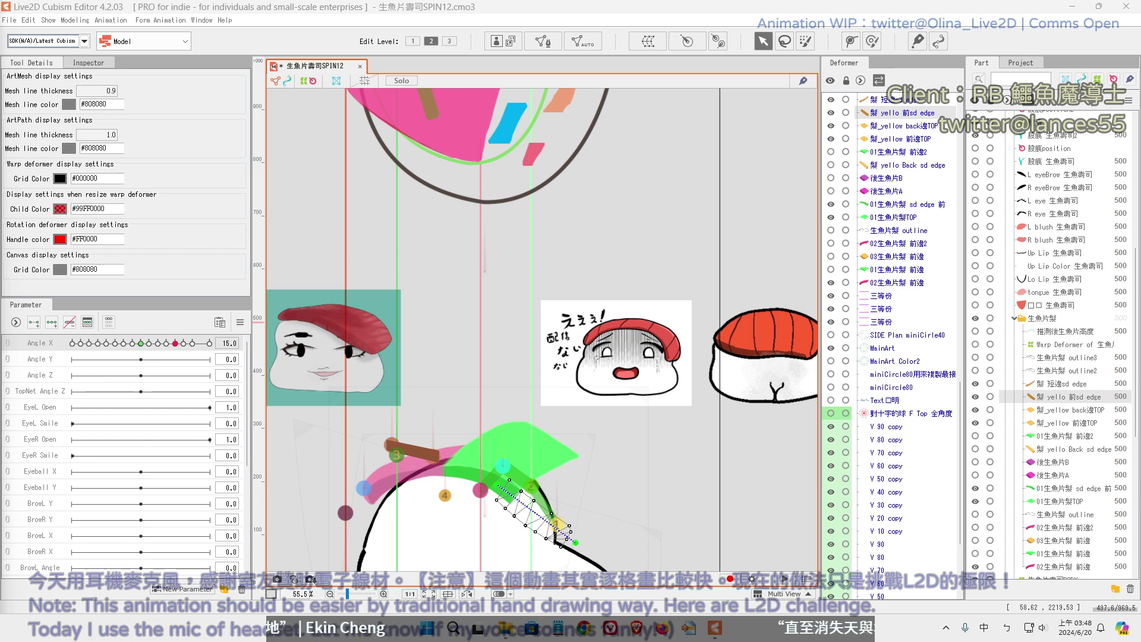
key(shift)
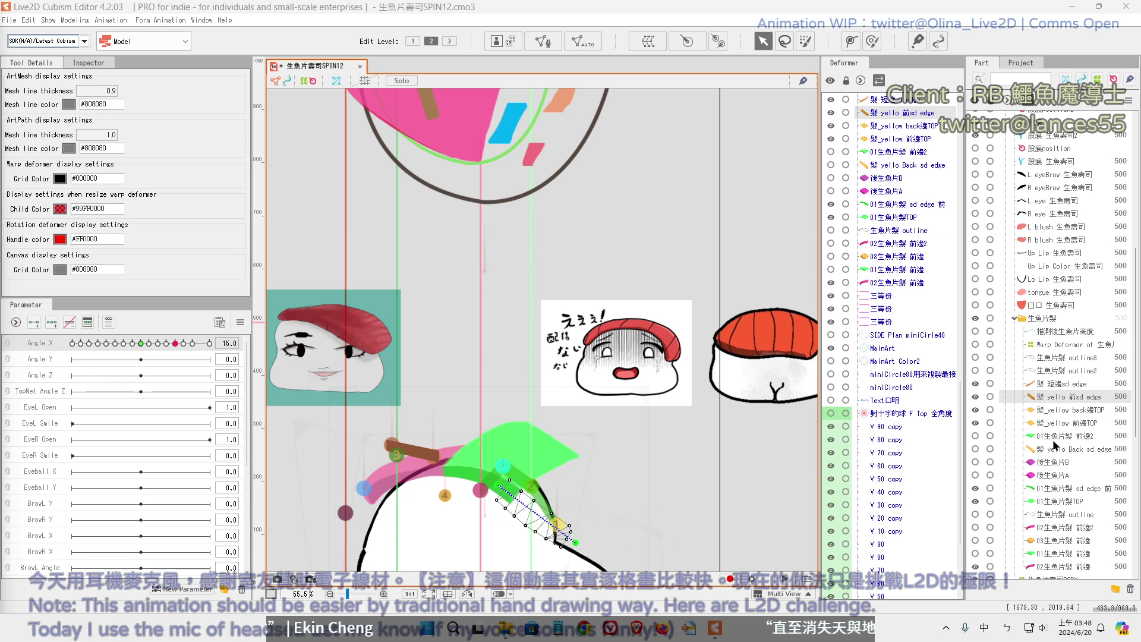
Select the art mesh 髮_yellow back邊TOP and return Angle X to 0
click(1046, 410)
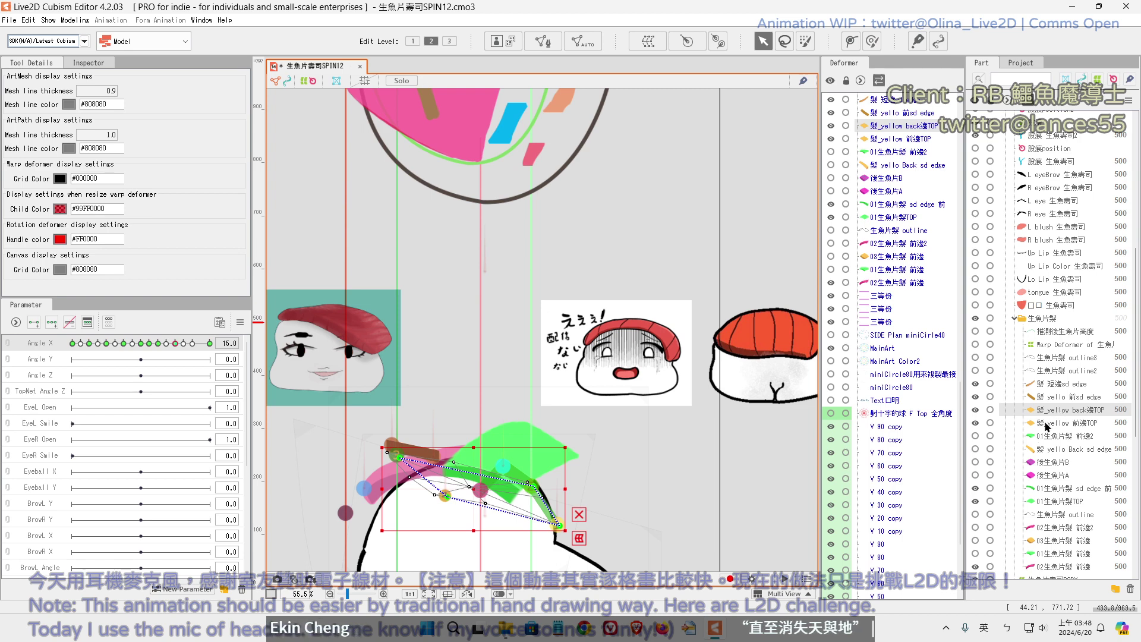
mouse_move(141, 345)
mouse_down()
mouse_move(128, 344)
mouse_move(134, 360)
mouse_up()
click(142, 344)
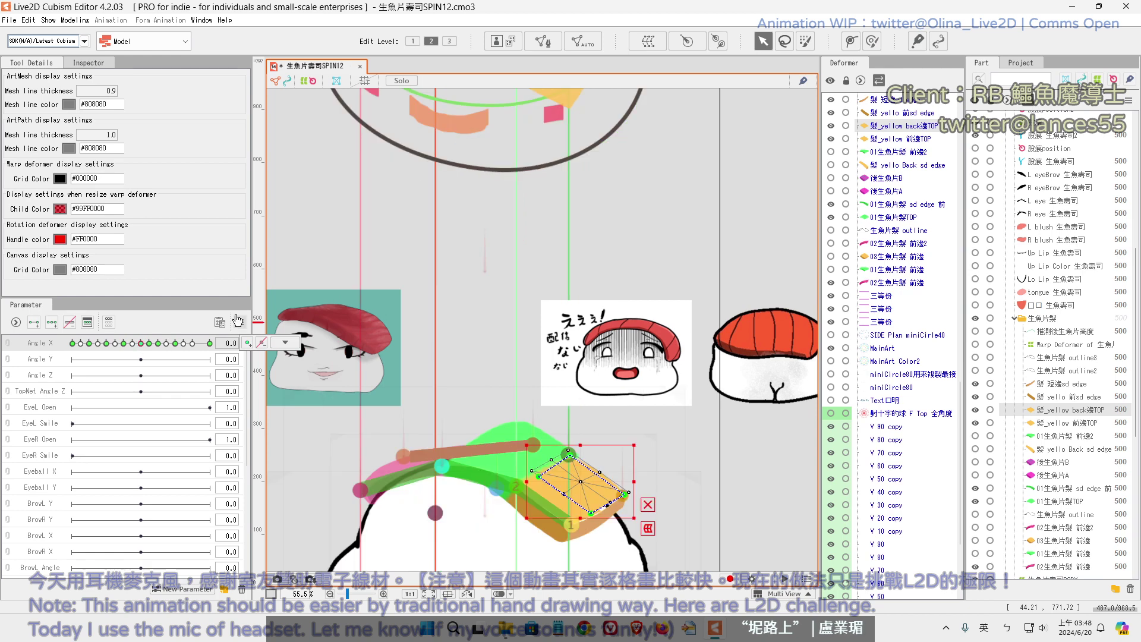
Try moving the pink piece 02生魚片髮 前邊 up off the head, and undo the move
scroll(1088, 452, down, 2)
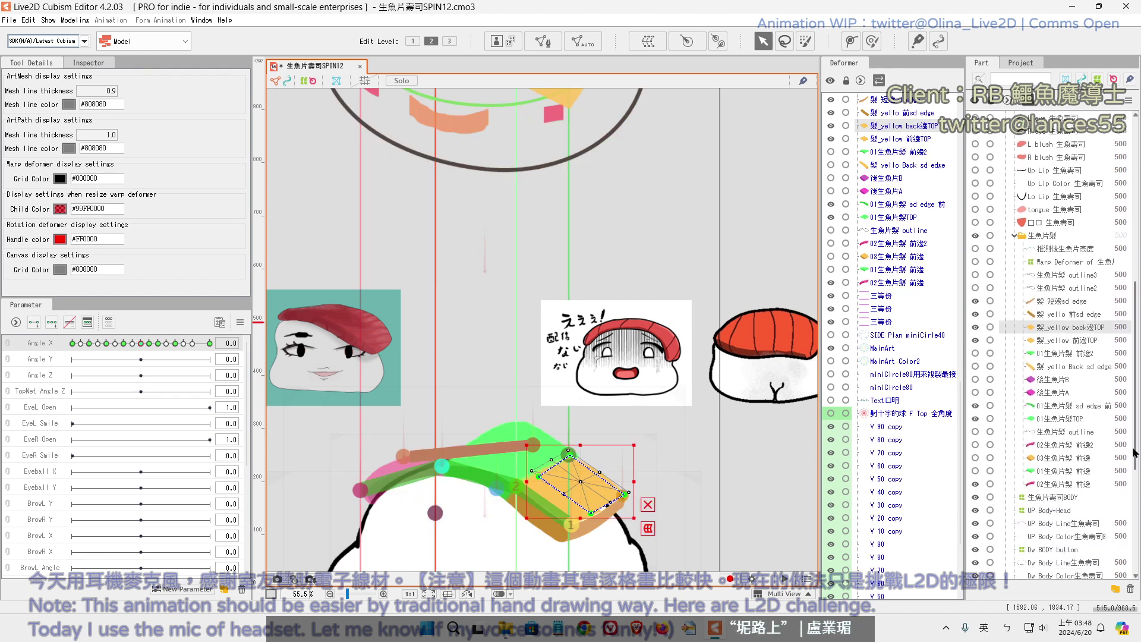
click(1052, 475)
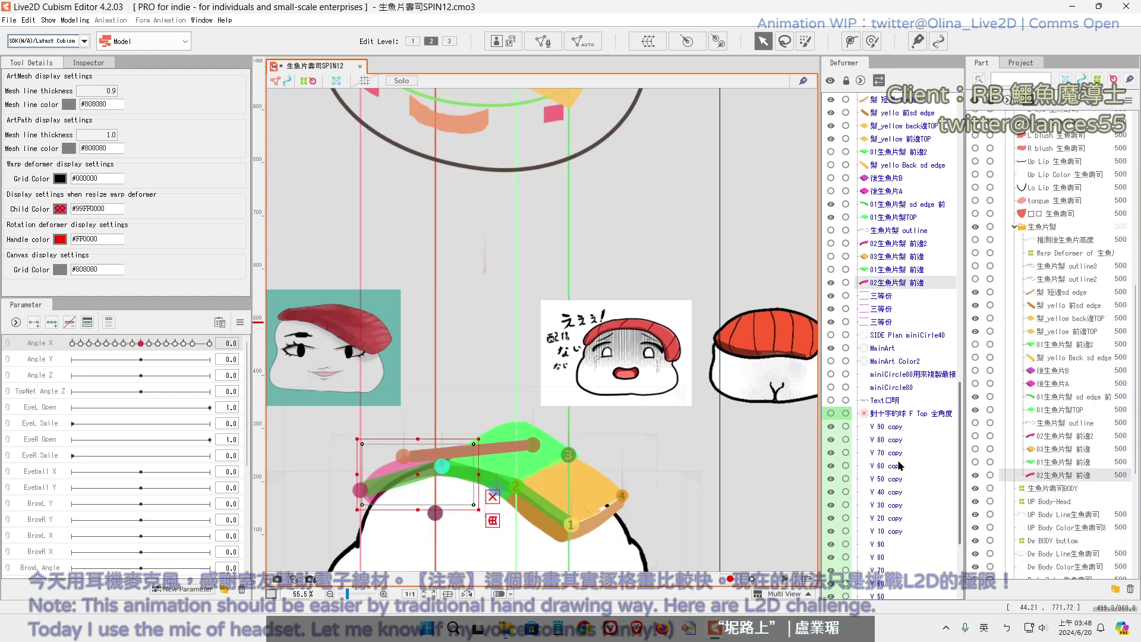
drag(418, 473, 475, 351)
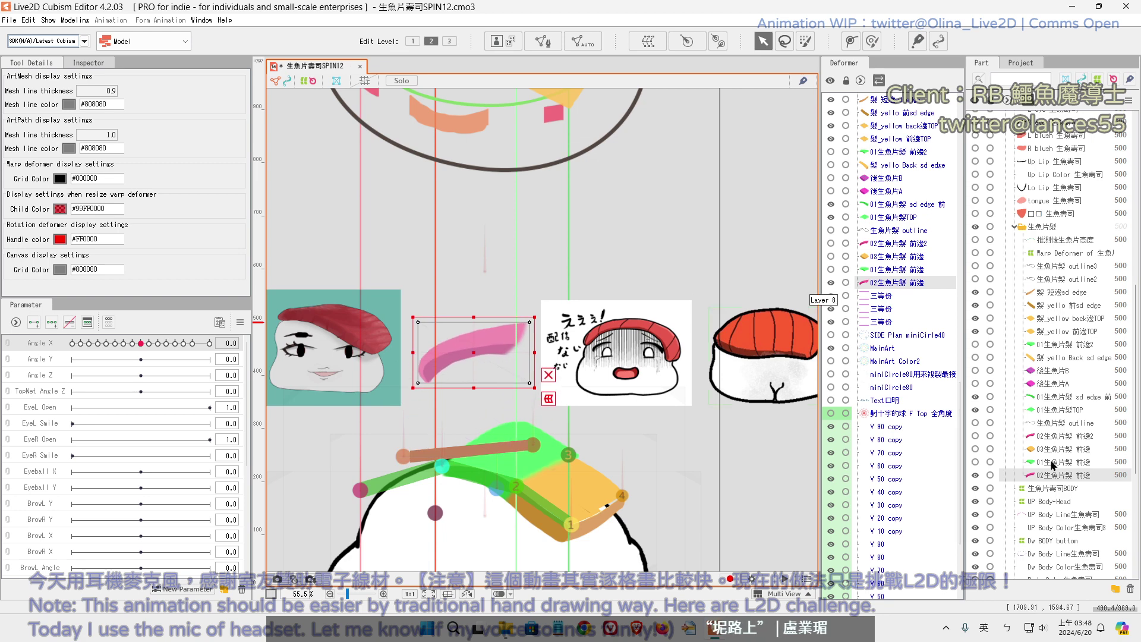
key(ctrl+z)
Select 01生魚片髮 sd edge 前 and 髮 yello 前sd edge in turn to check their positions on the canvas
click(1045, 398)
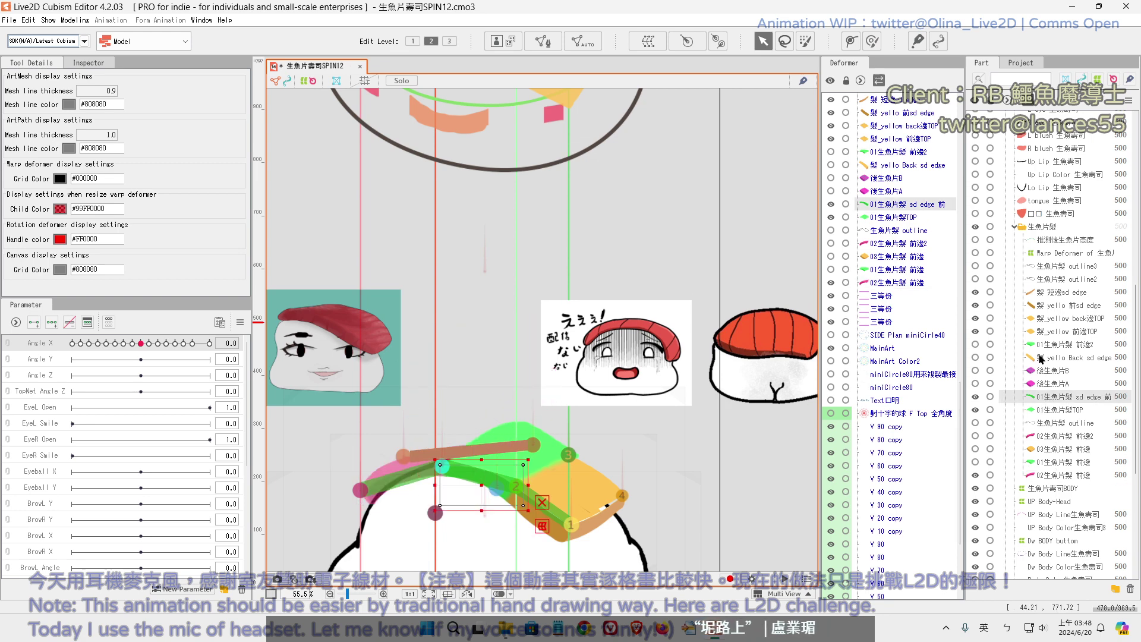
click(1049, 305)
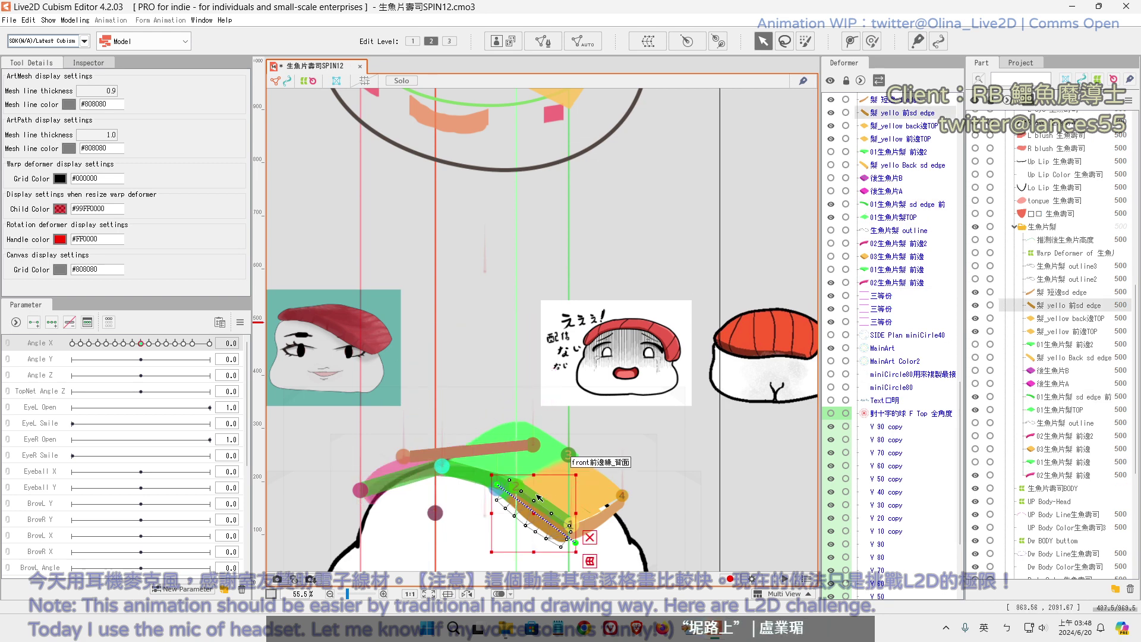
key(ctrl+z)
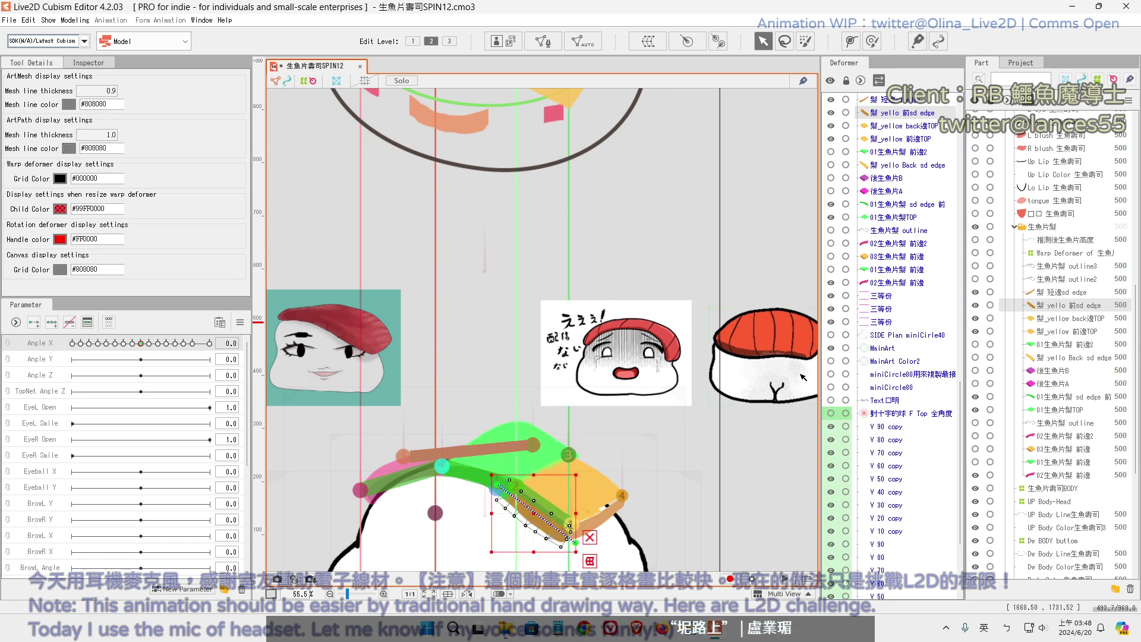
Select the guide drawing 推測後生魚片高度 and make it visible on the canvas
click(1050, 240)
click(975, 240)
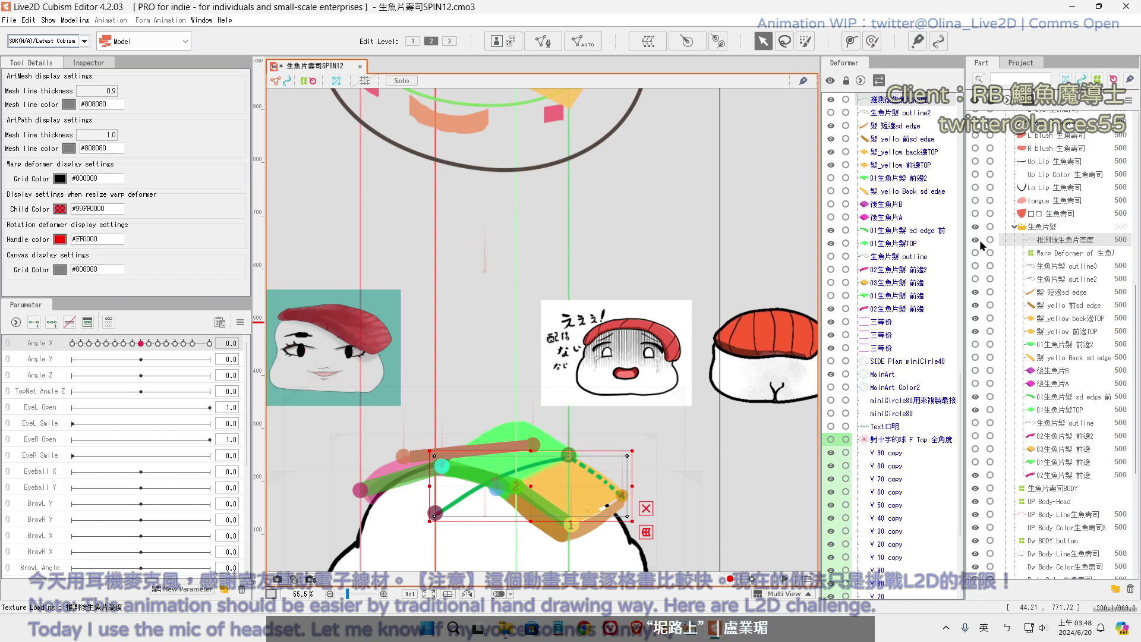
click(975, 241)
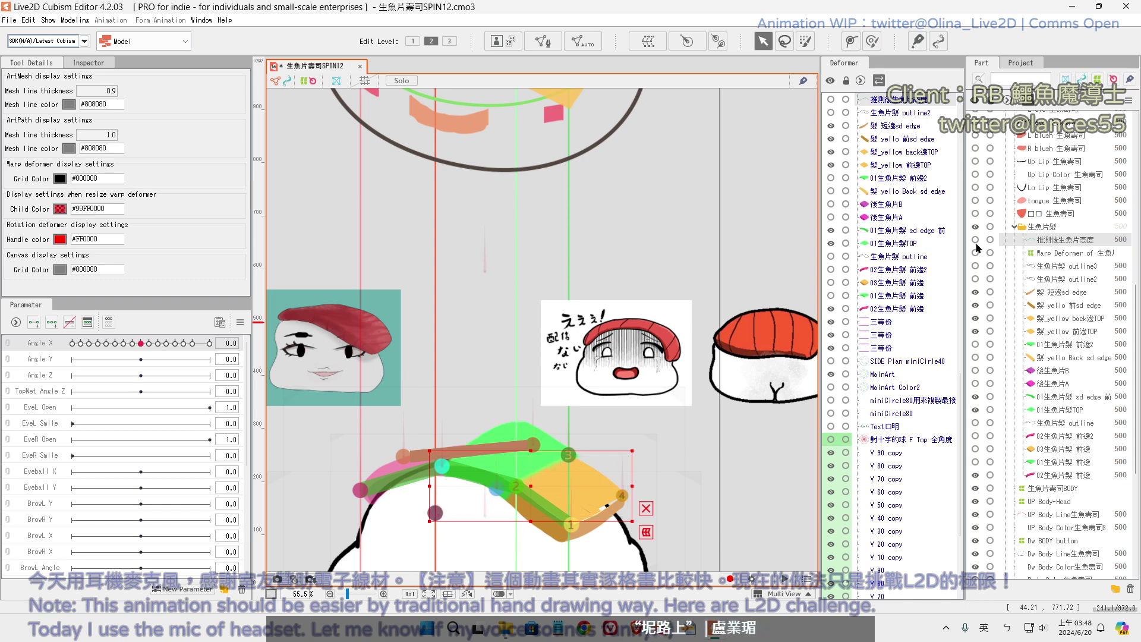
click(975, 240)
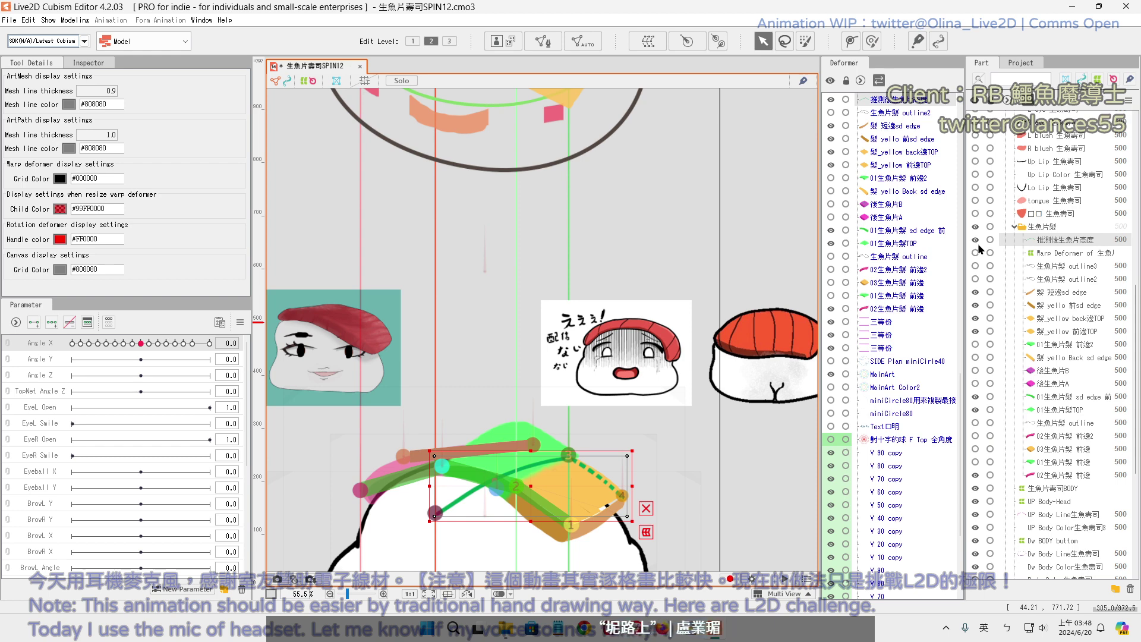
Check the visibility of 01生魚片髮 前邊2 and select the art mesh 01生魚片髮TOP
click(1035, 345)
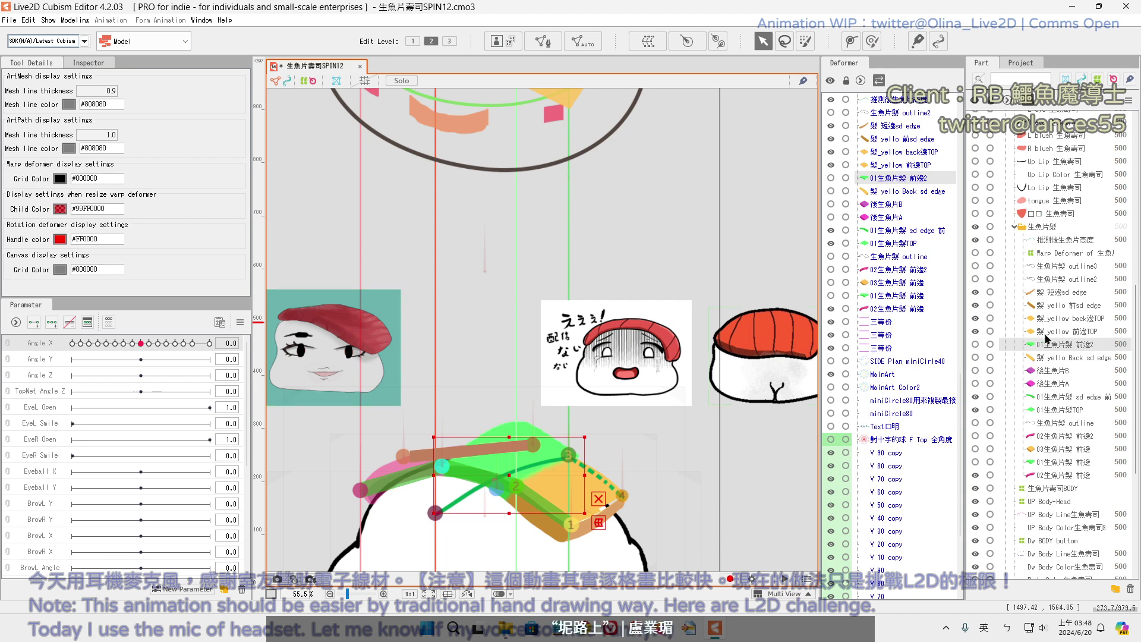
click(976, 345)
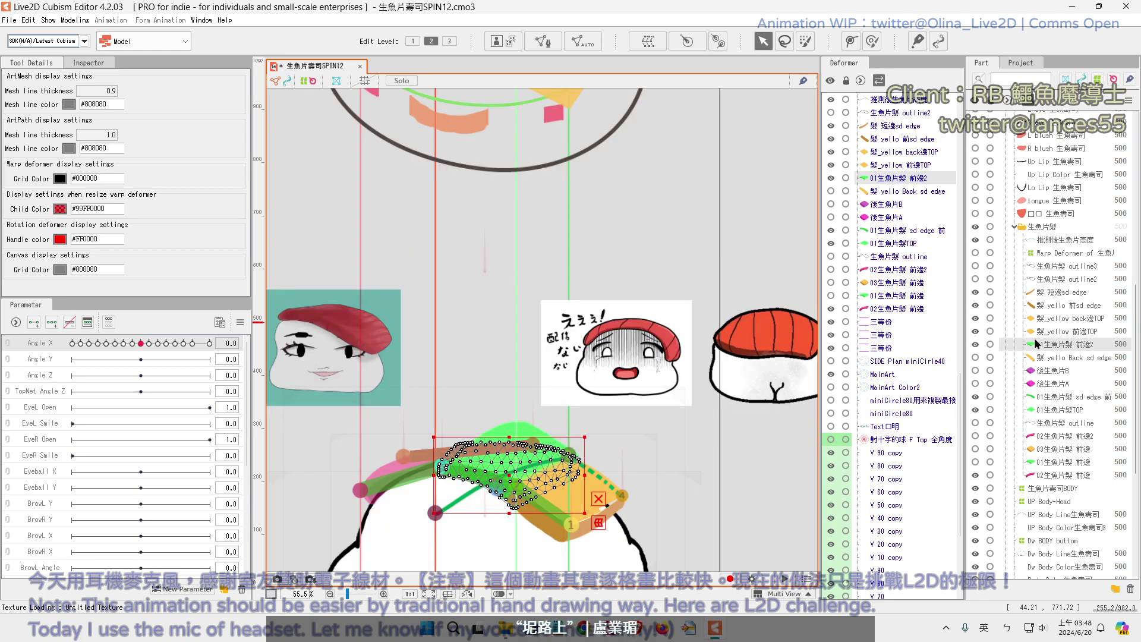
click(1049, 412)
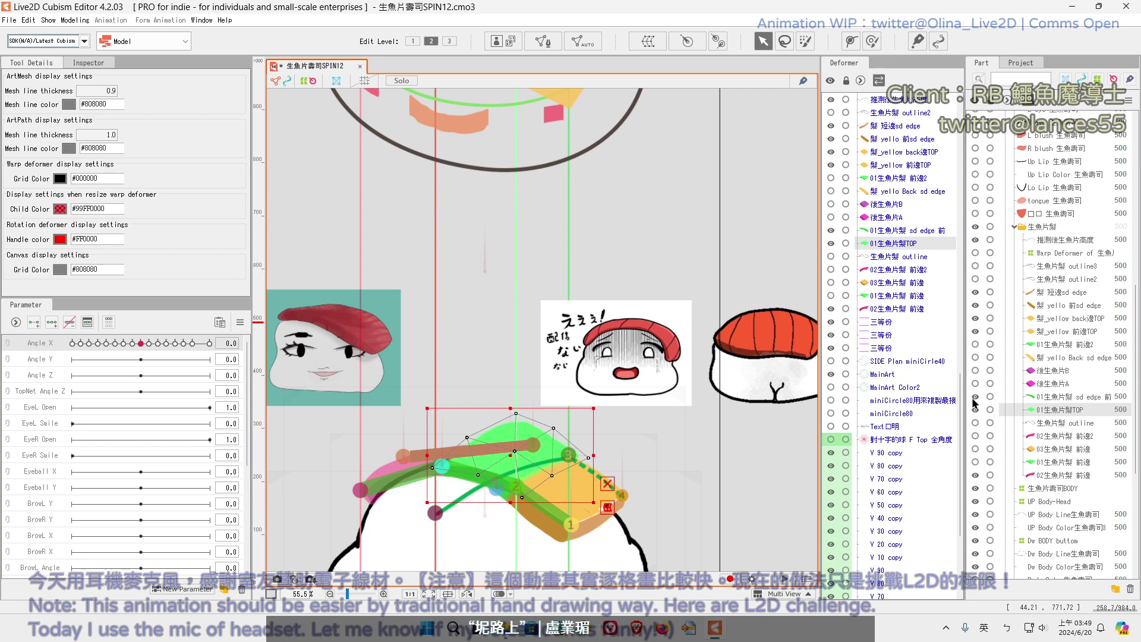
Select 01生魚片髮 sd edge 前, try moving it up off the head, and undo the move
click(1060, 398)
drag(499, 478, 536, 354)
key(ctrl+z)
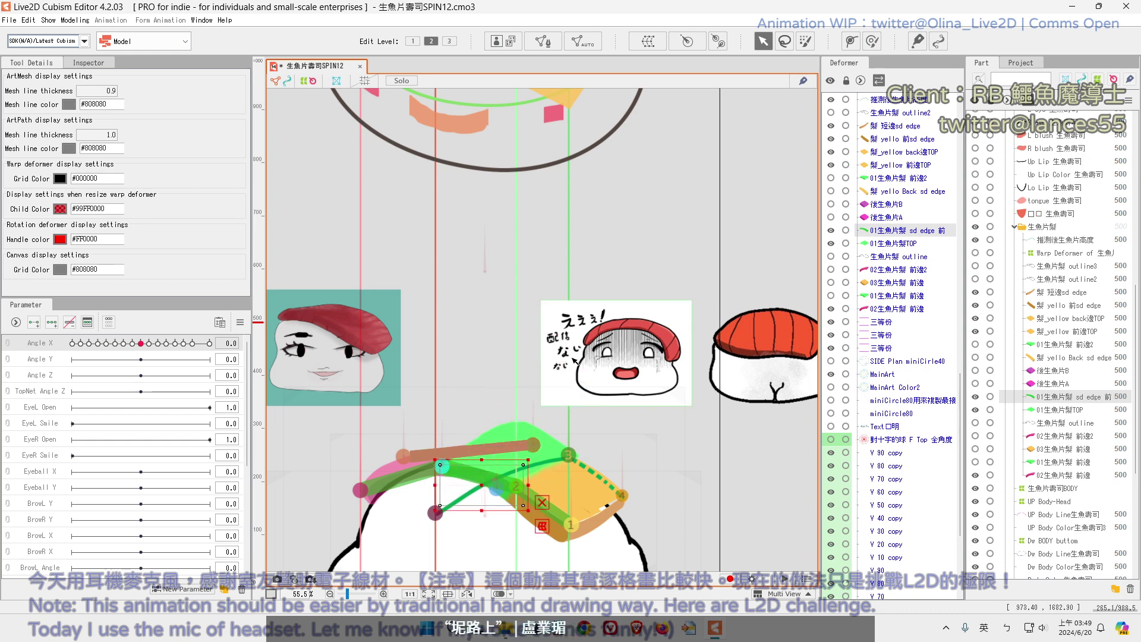
Start editing the mesh of 01生魚片髮 sd edge 前 and draw a stroke mesh along the green band from end to end
scroll(575, 362, up, 2)
scroll(515, 410, up, 2)
drag(513, 409, 550, 172)
click(542, 41)
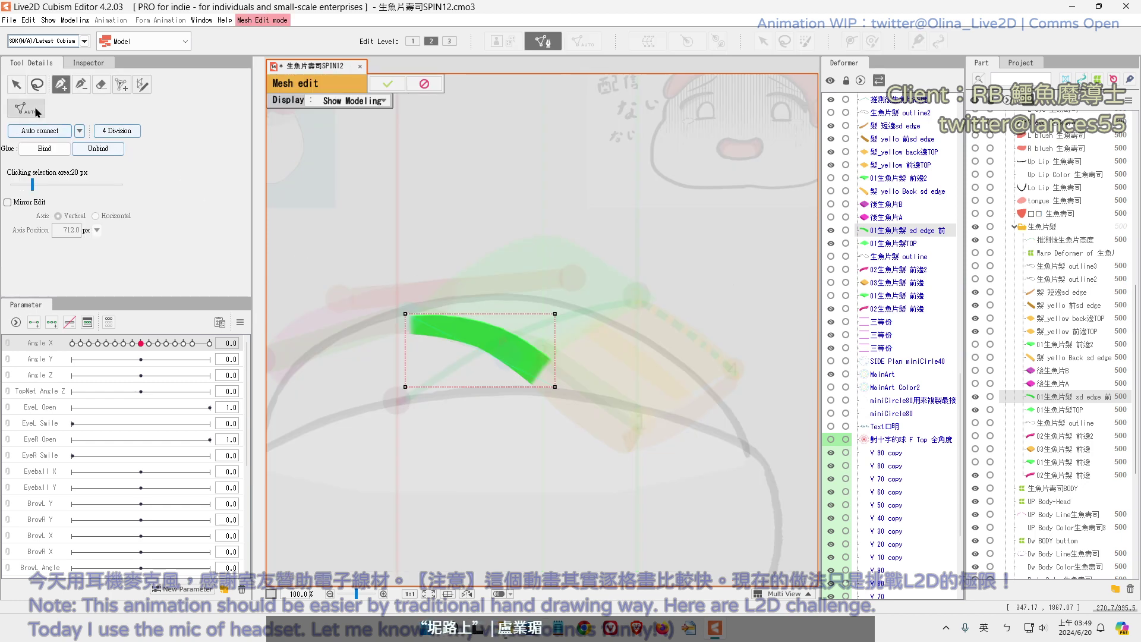
click(142, 84)
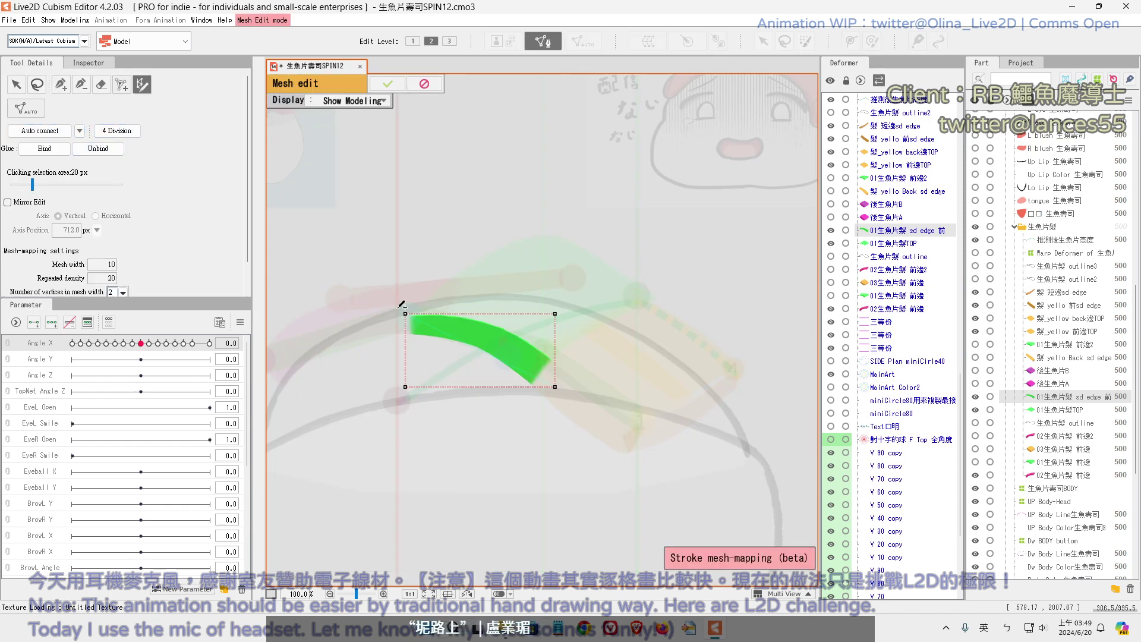
click(16, 85)
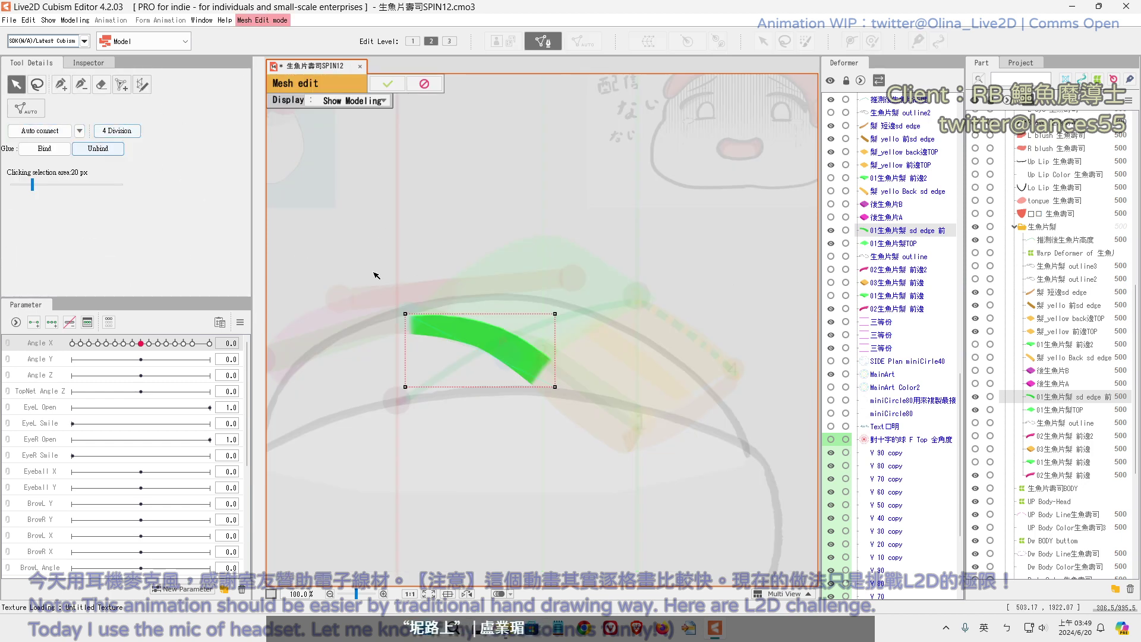
click(441, 432)
click(142, 85)
mouse_move(401, 324)
mouse_down()
mouse_move(454, 327)
mouse_move(529, 359)
mouse_move(558, 386)
mouse_up()
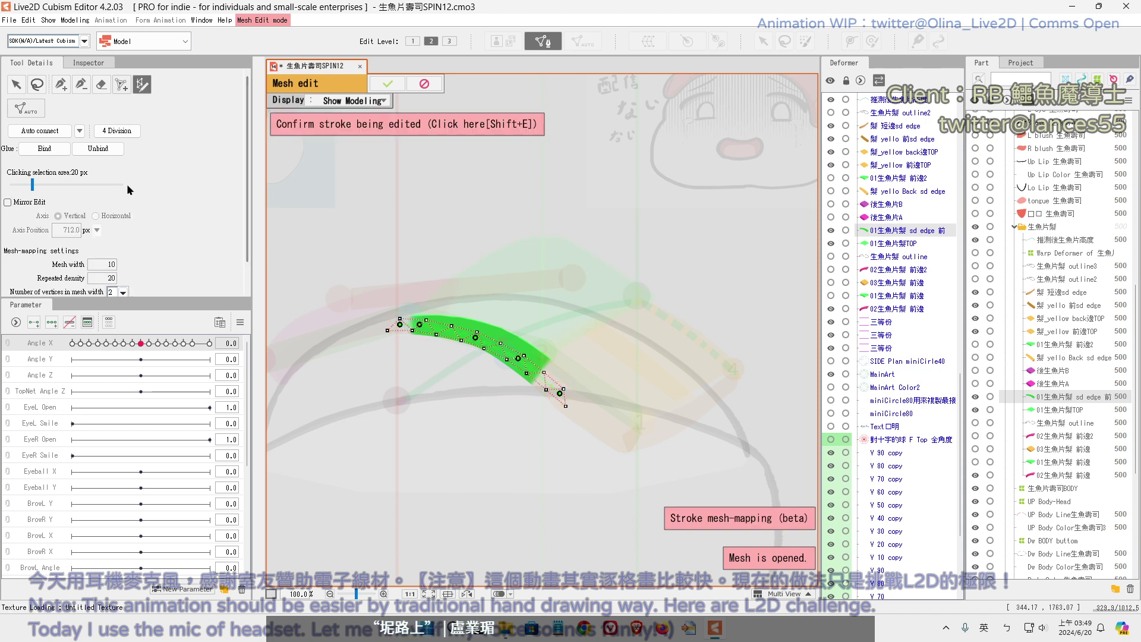
Set the stroke mesh width to 35 and adjust the stroke's control points so the mesh encloses the green band
scroll(235, 212, down, 1)
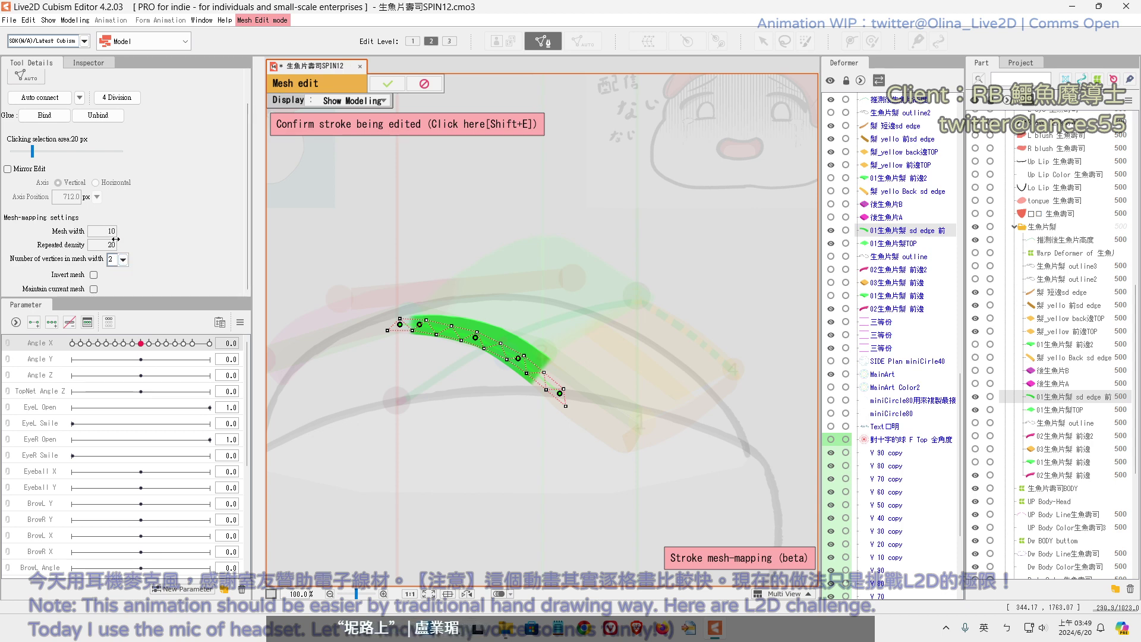
mouse_move(120, 232)
mouse_down()
mouse_move(160, 228)
mouse_move(116, 231)
mouse_up()
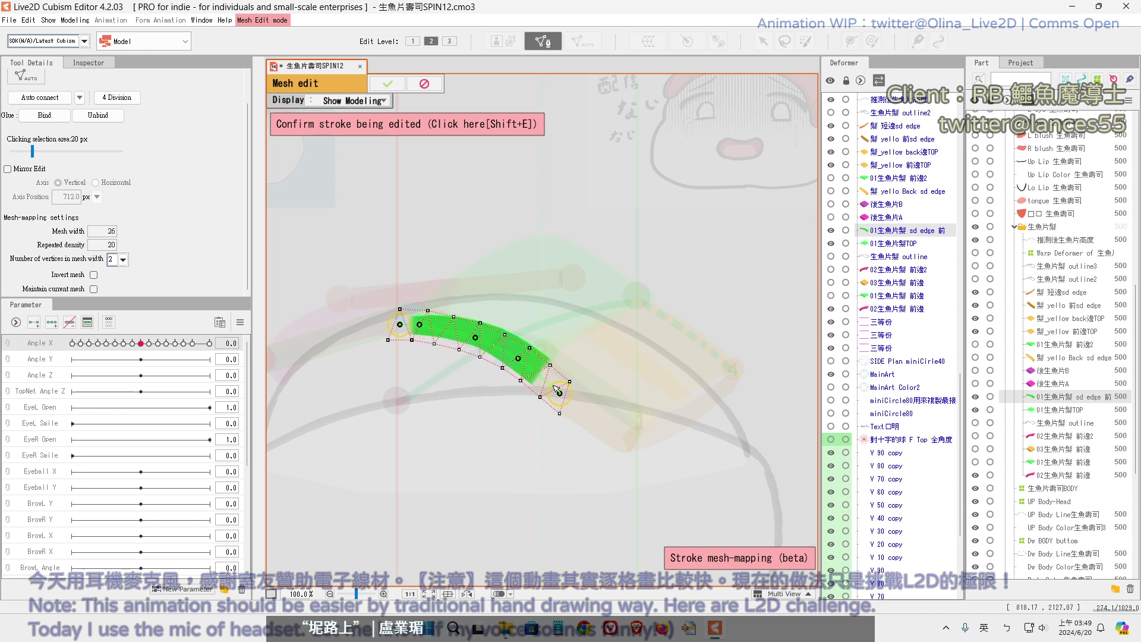
drag(560, 392, 554, 388)
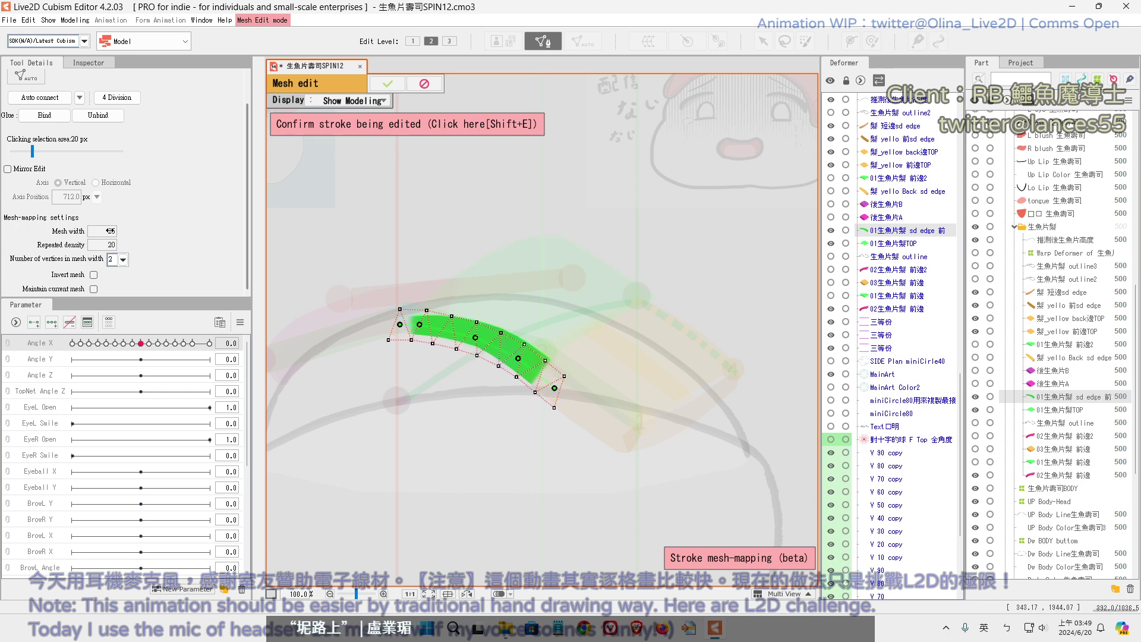
drag(110, 232, 123, 233)
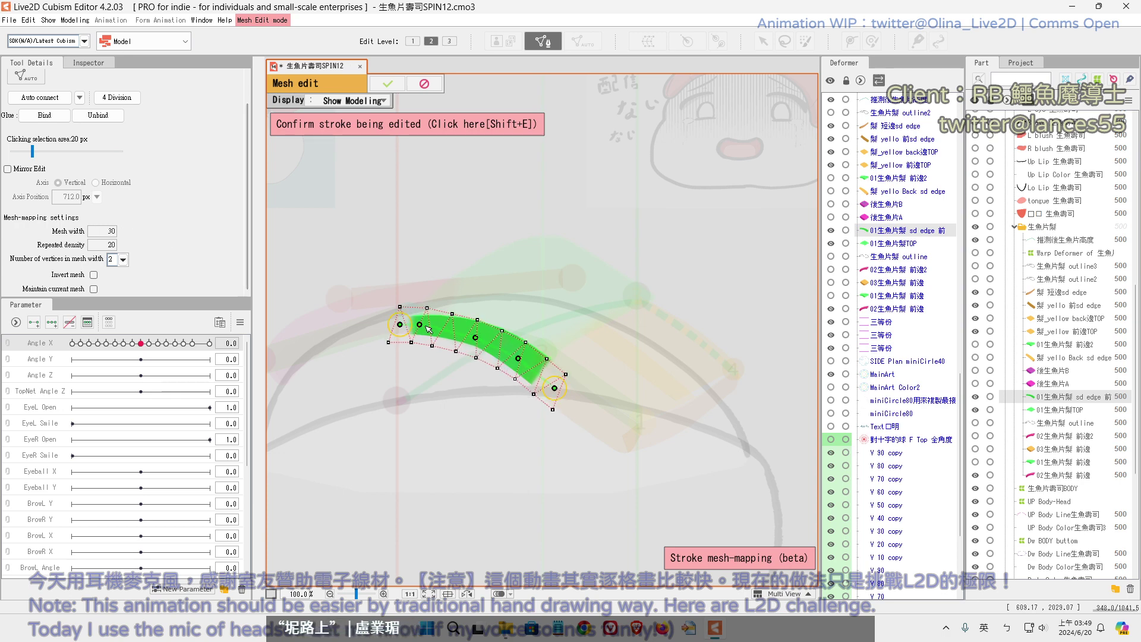
drag(421, 325, 514, 352)
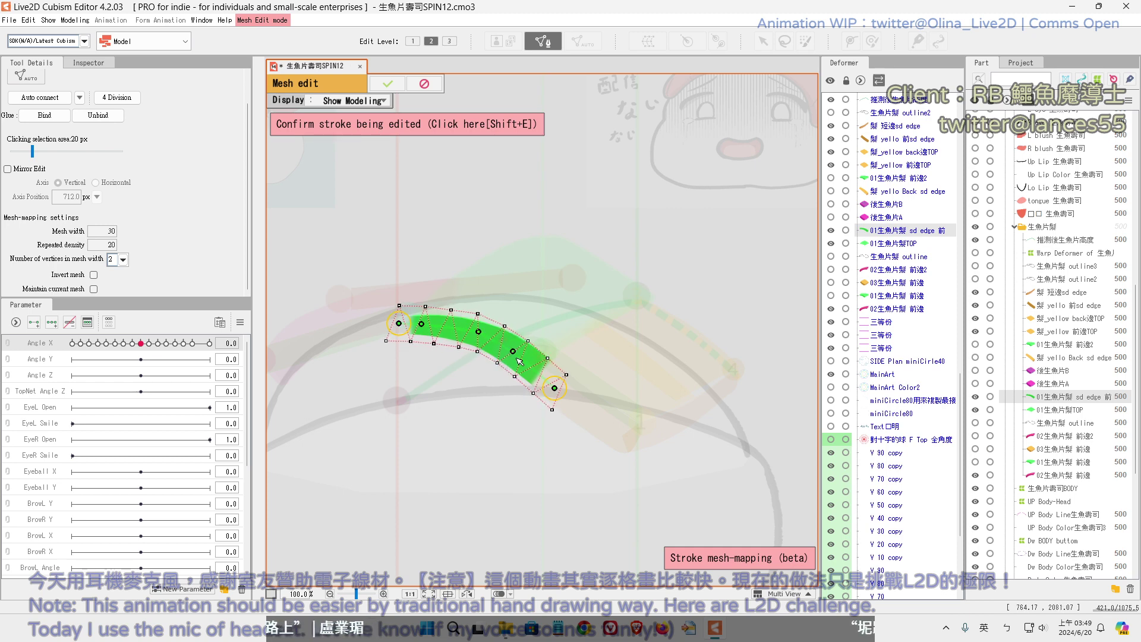
drag(110, 232, 137, 235)
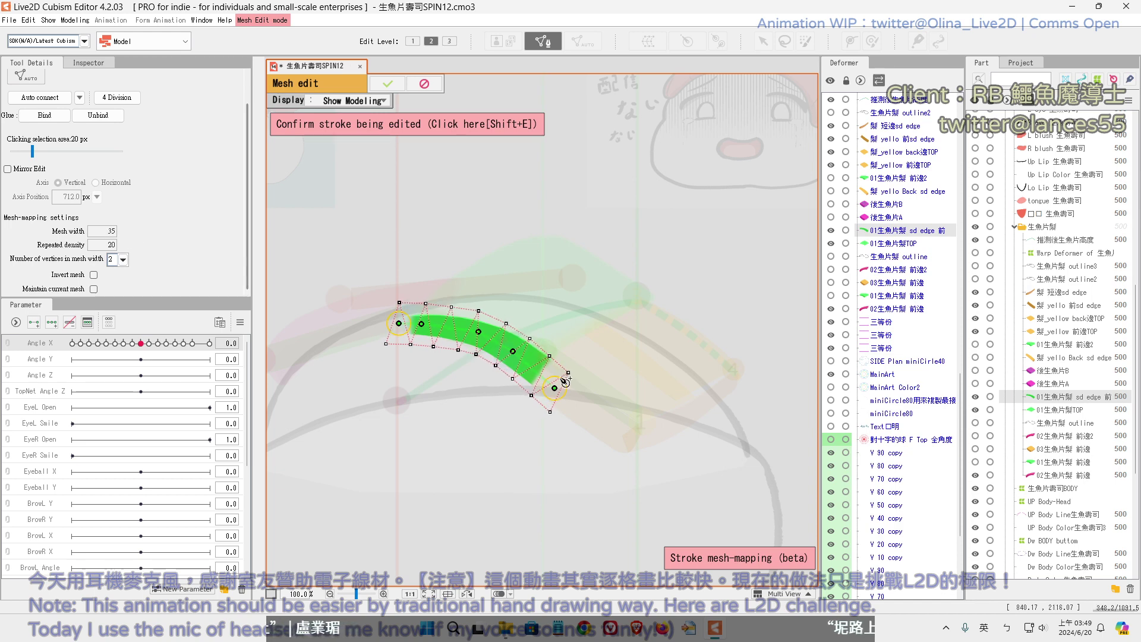
drag(554, 388, 554, 385)
drag(481, 327, 478, 333)
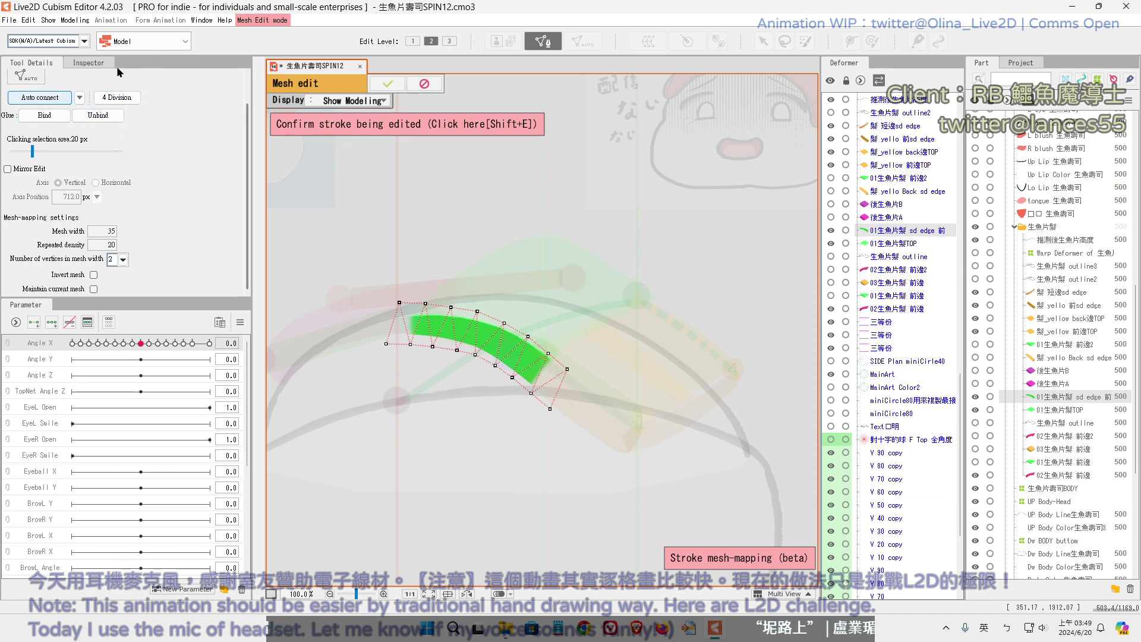
Delete the surplus outer vertices at both ends of the green band's mesh, nudging the lower vertex at its upper end
scroll(247, 126, up, 2)
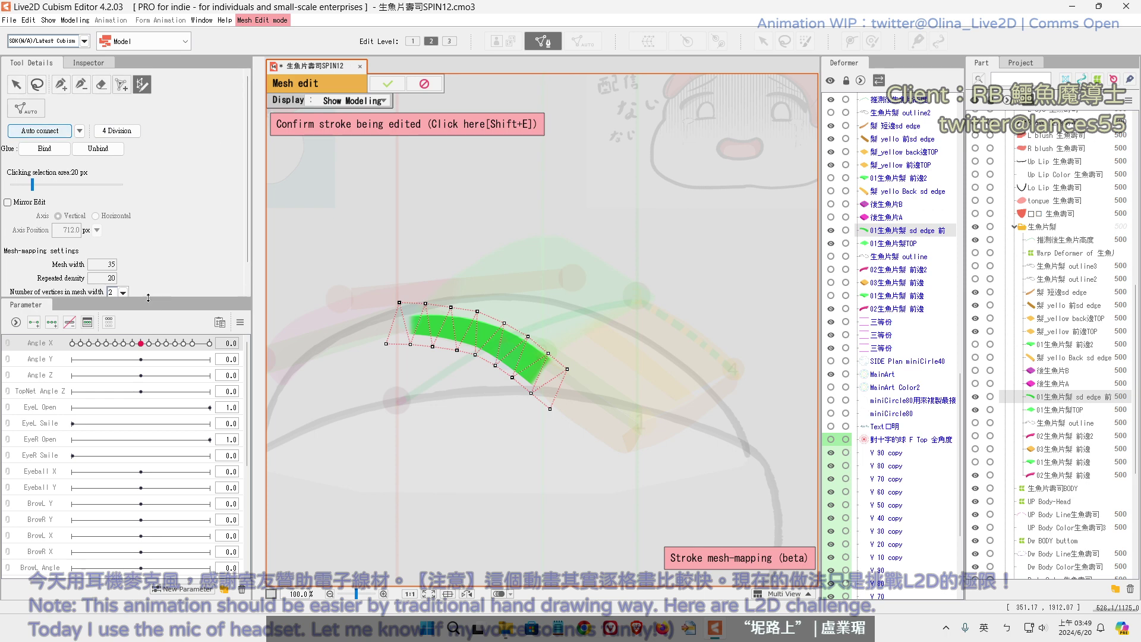
drag(150, 296, 150, 333)
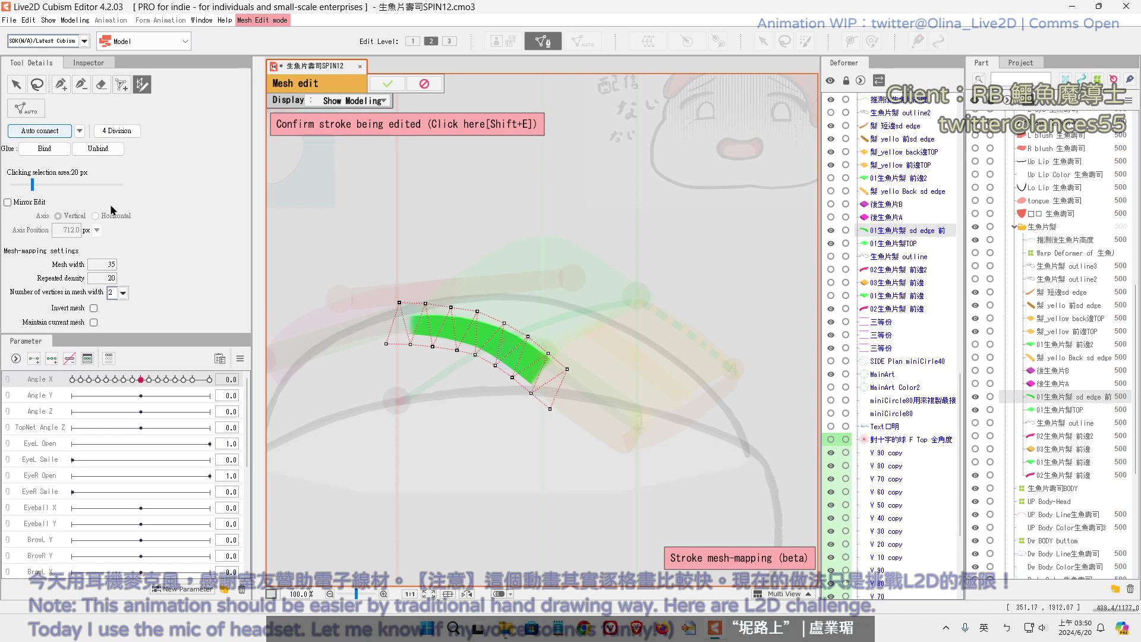
click(63, 86)
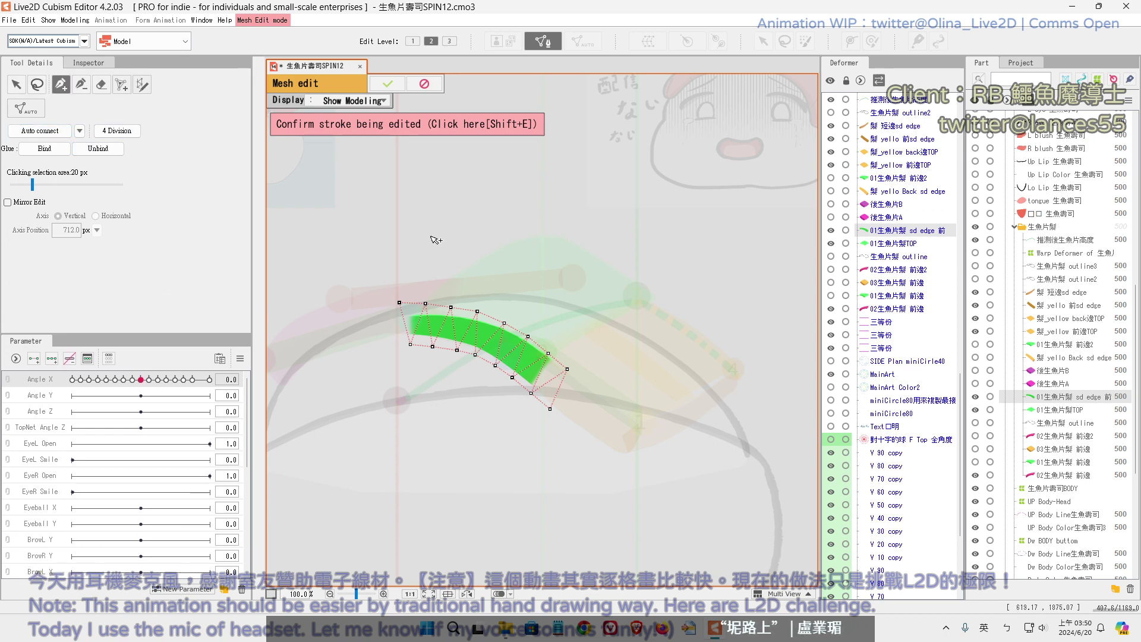
drag(410, 344, 406, 345)
click(550, 409)
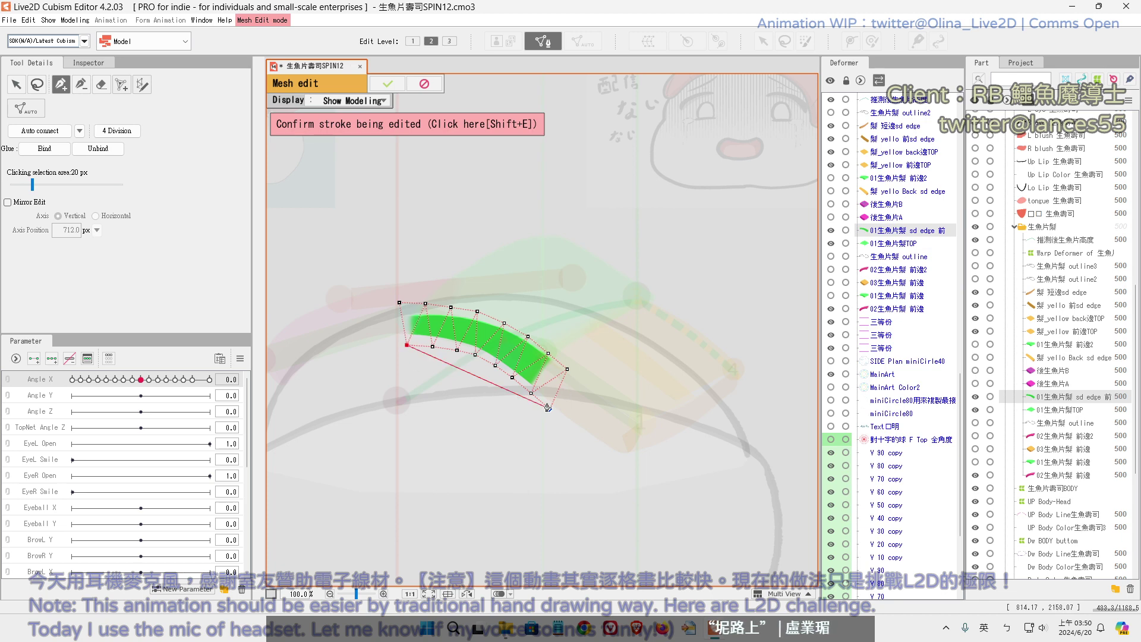
key(Delete)
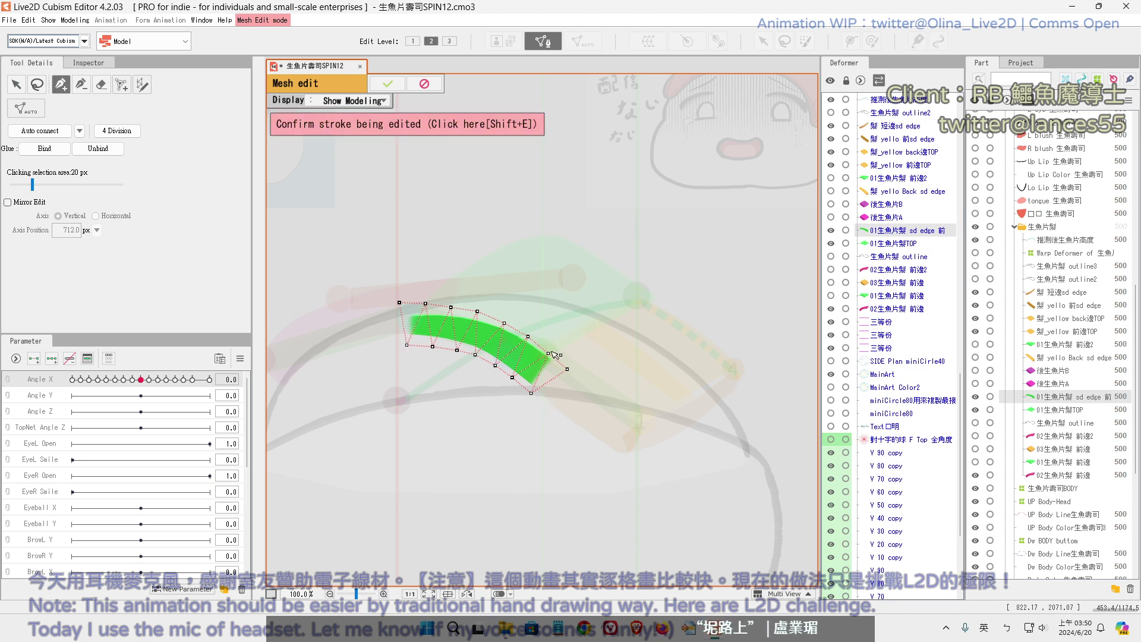
Pull the vertices at the band's lower end closer to the artwork, then apply the mesh edit and save the model
click(555, 355)
drag(530, 393, 563, 366)
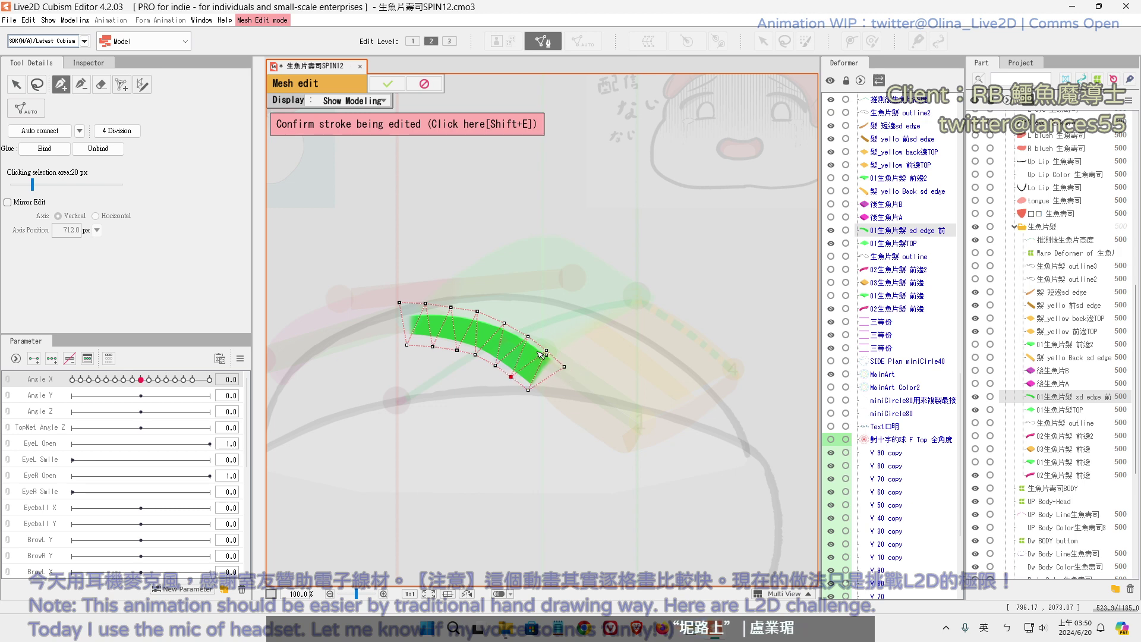
click(402, 304)
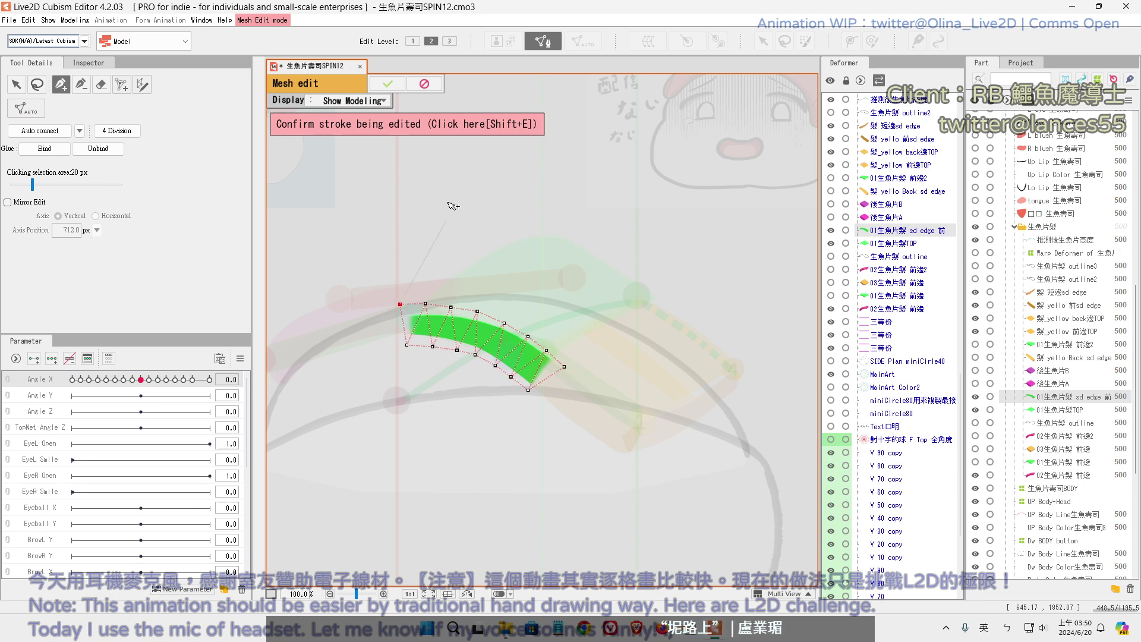
click(387, 83)
key(ctrl+s)
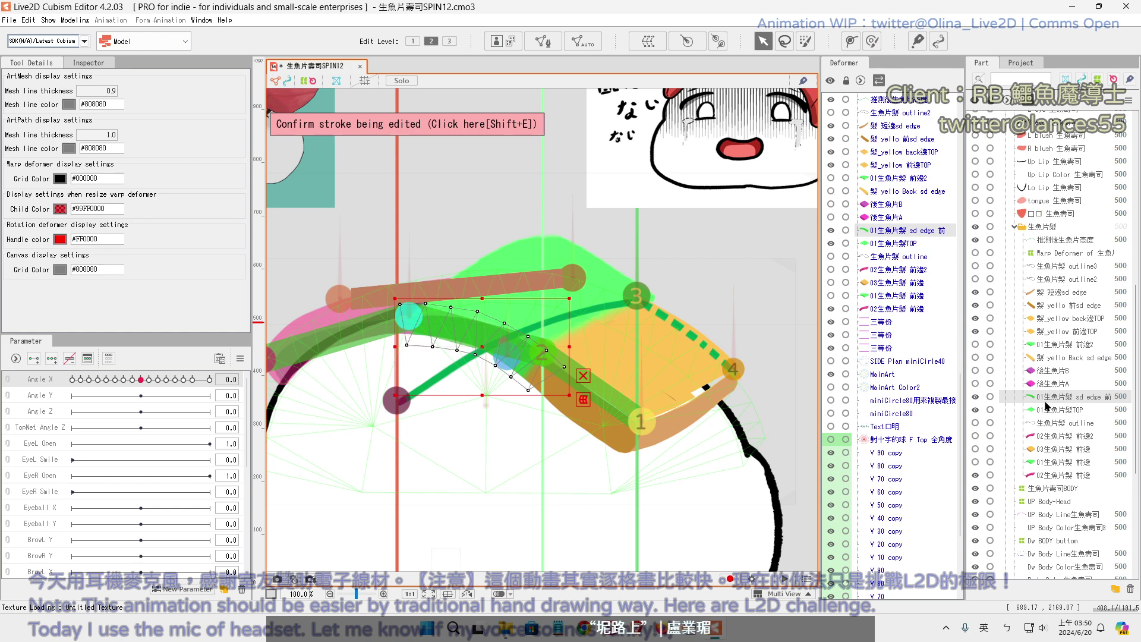
Hide 01生魚片髮 sd edge 前 and select the art mesh 01生魚片髮TOP
click(975, 396)
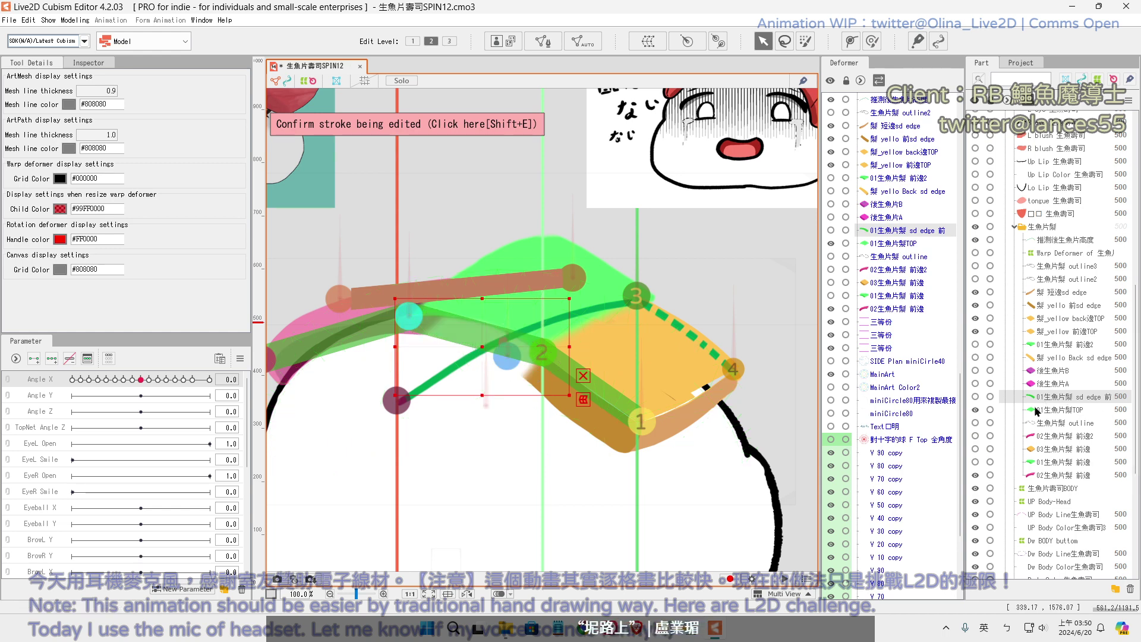
click(1037, 410)
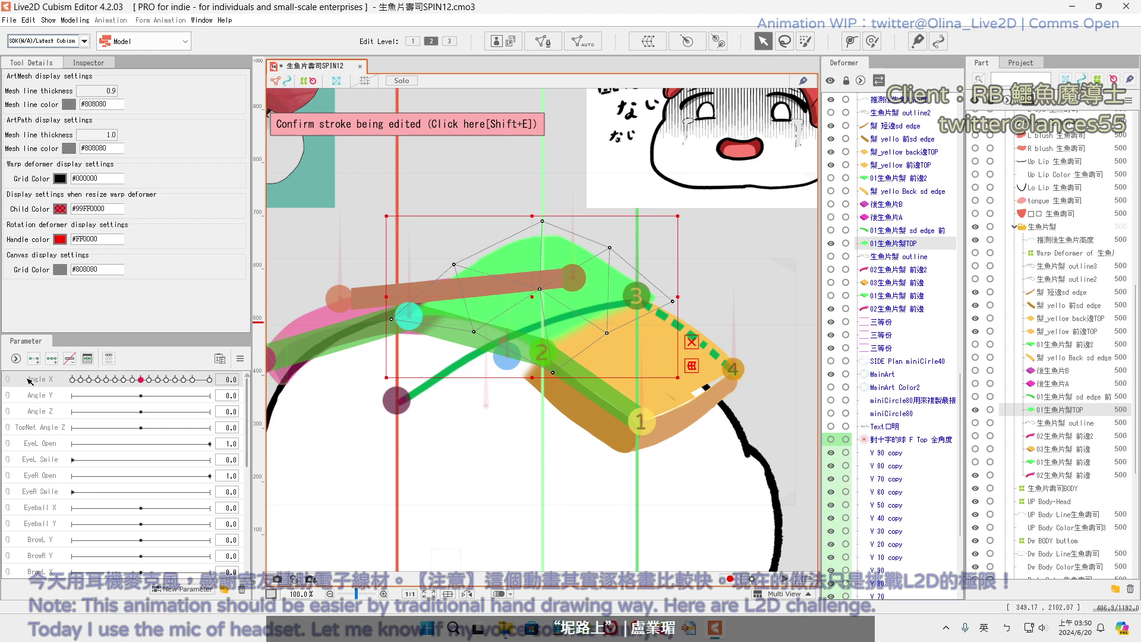
Add Angle X keys to 01生魚片髮TOP, check the pose at -7.5, and return Angle X to 0
mouse_move(138, 379)
mouse_down()
mouse_move(74, 393)
mouse_move(141, 383)
mouse_move(125, 385)
mouse_up()
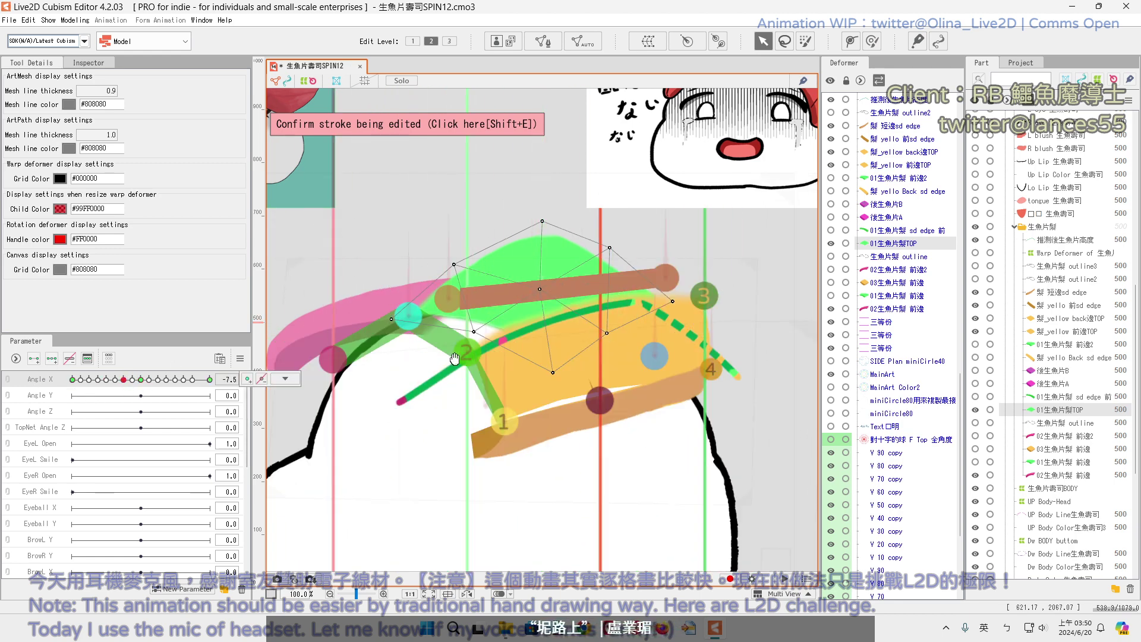
mouse_move(476, 380)
mouse_down()
mouse_move(679, 415)
mouse_move(555, 433)
mouse_move(600, 424)
mouse_up()
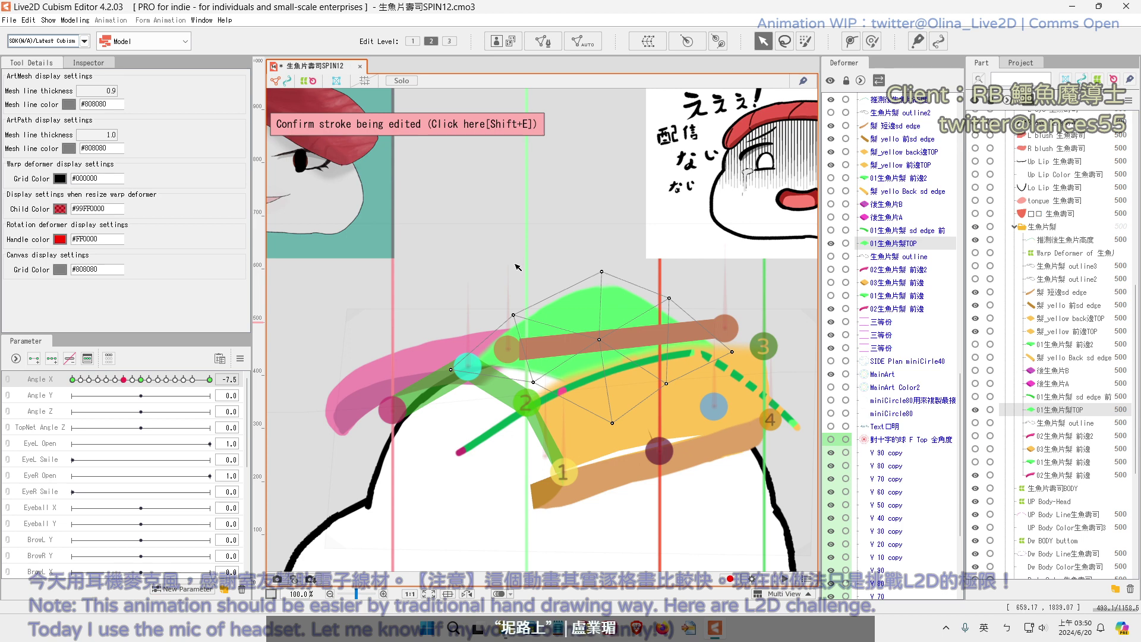
click(144, 382)
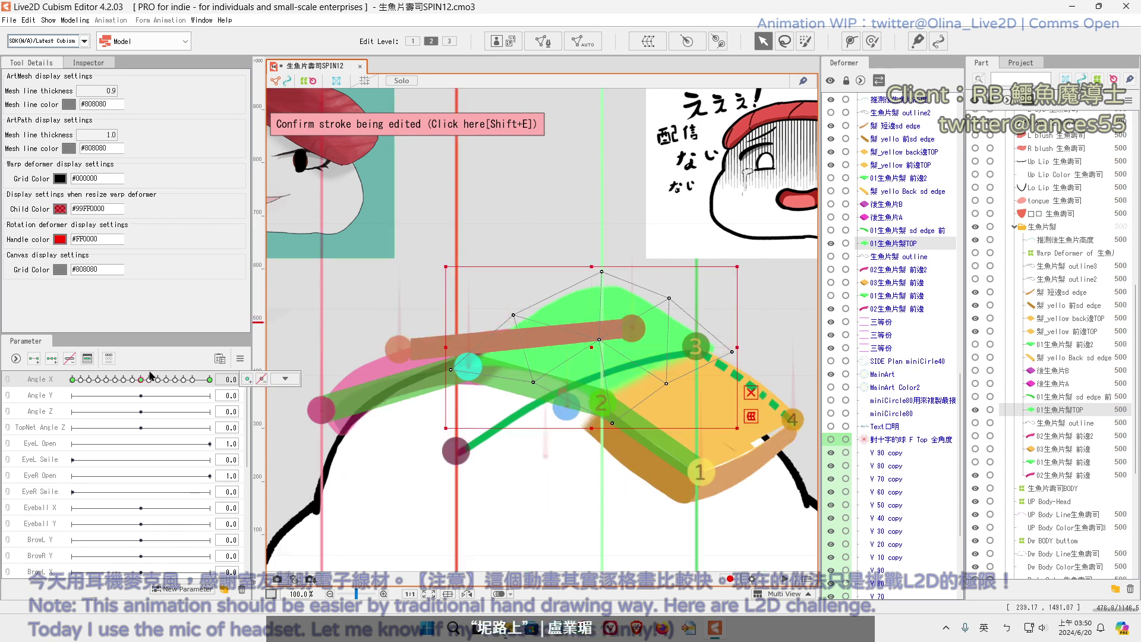
Draw two deform paths across 01生魚片髮TOP, one along its lower edge and one along its upper edge
click(854, 41)
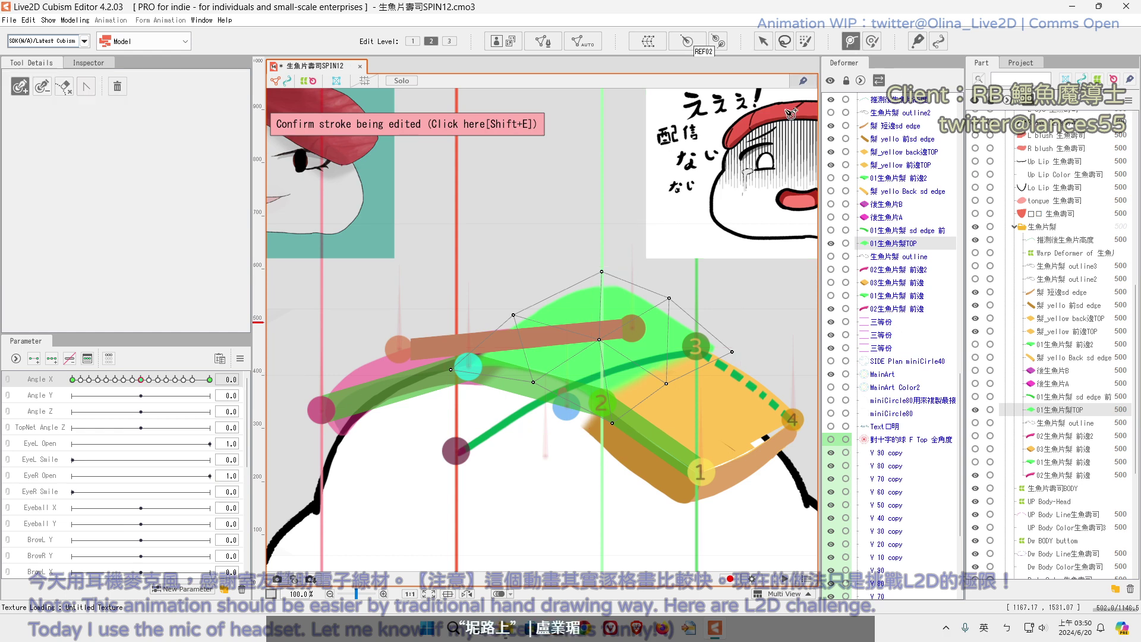
click(422, 359)
click(625, 422)
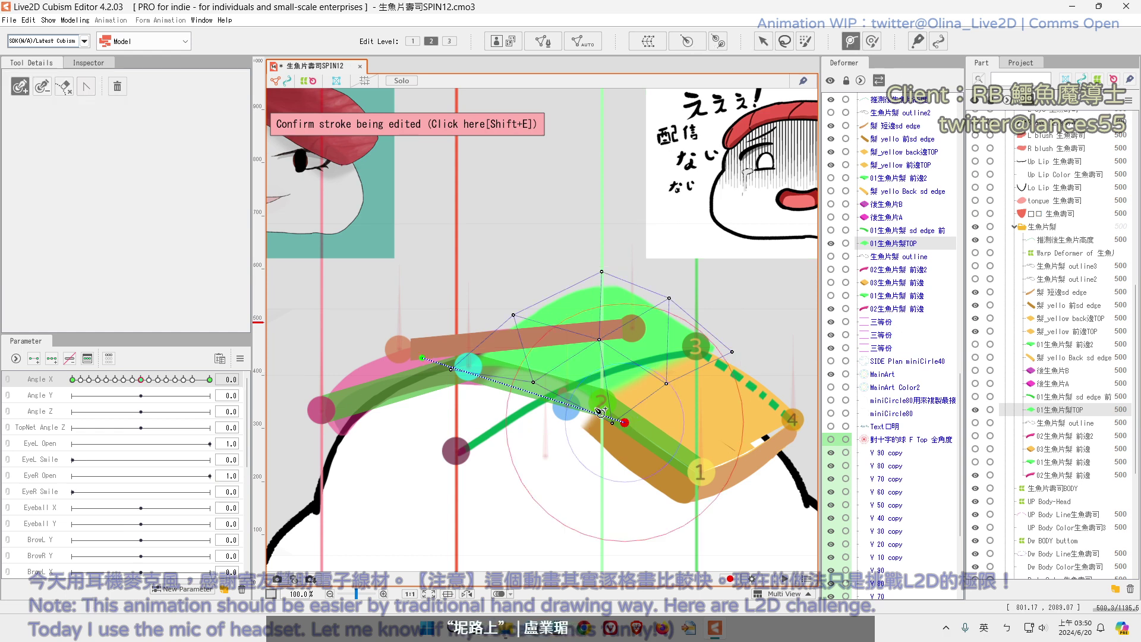
click(573, 262)
click(737, 363)
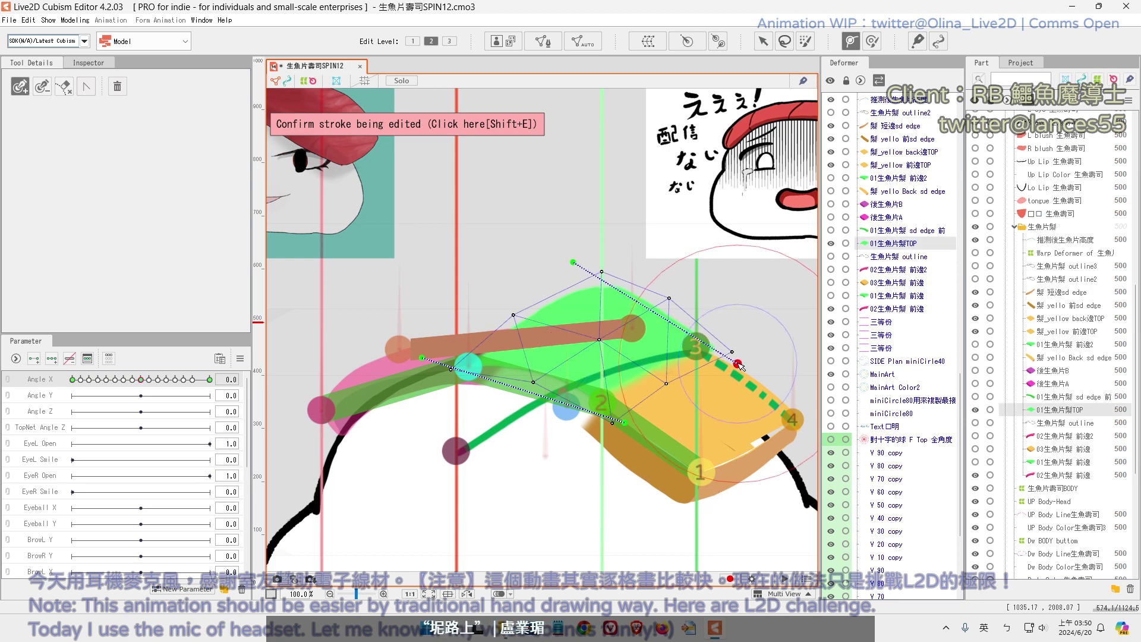
click(763, 41)
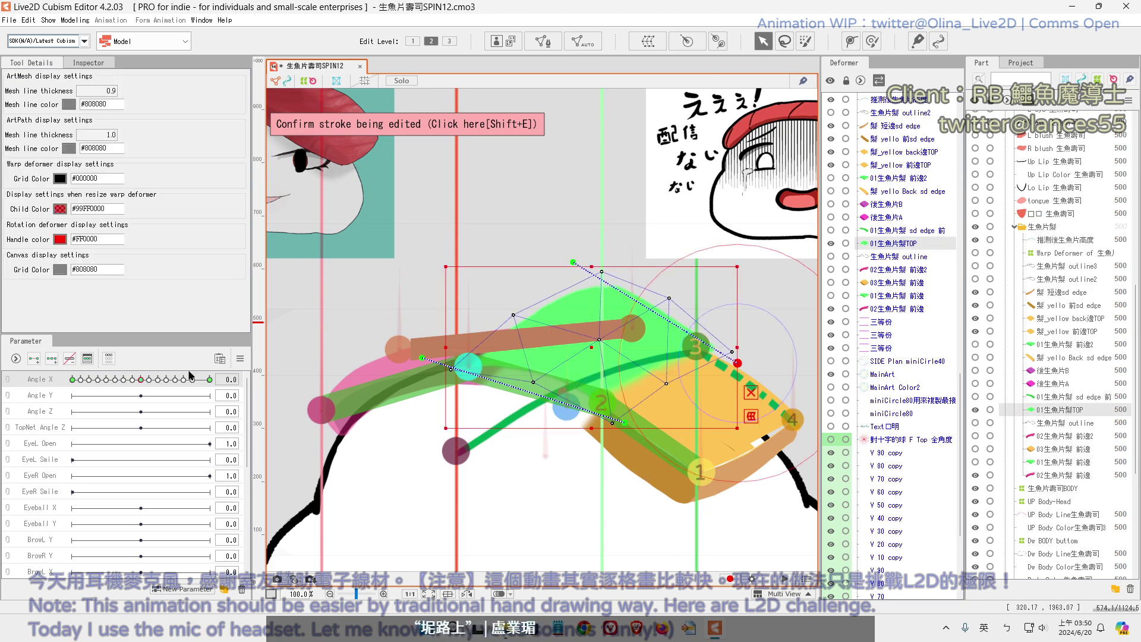
Compare 01生魚片髮TOP with the guides between Angle X -7.5 and about -10, ending at -7.5
click(124, 379)
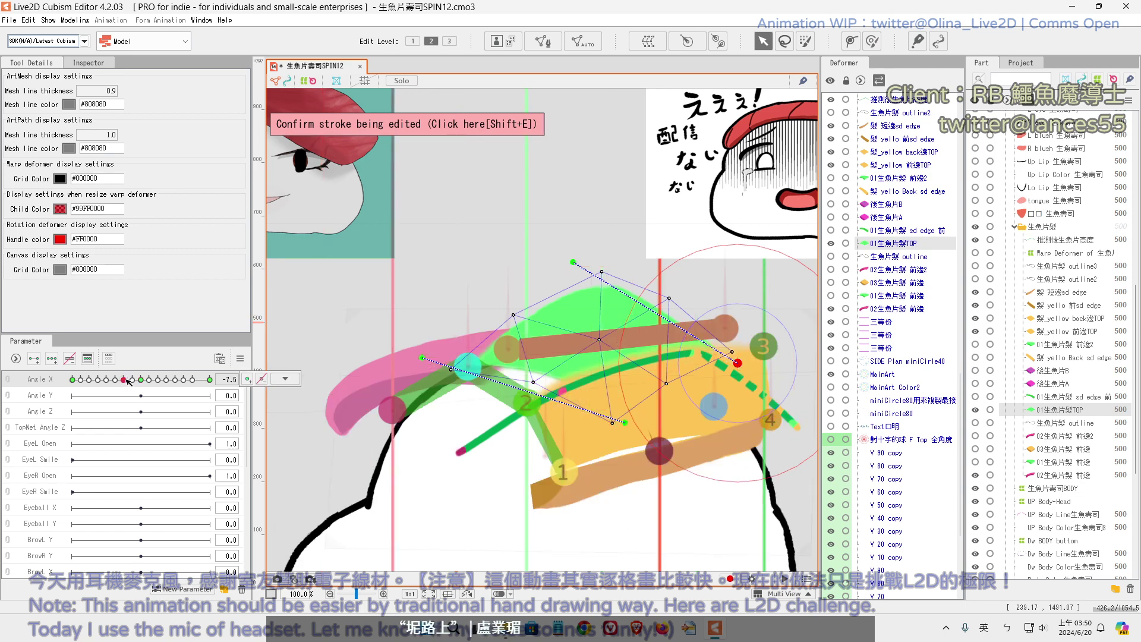
drag(141, 379, 119, 383)
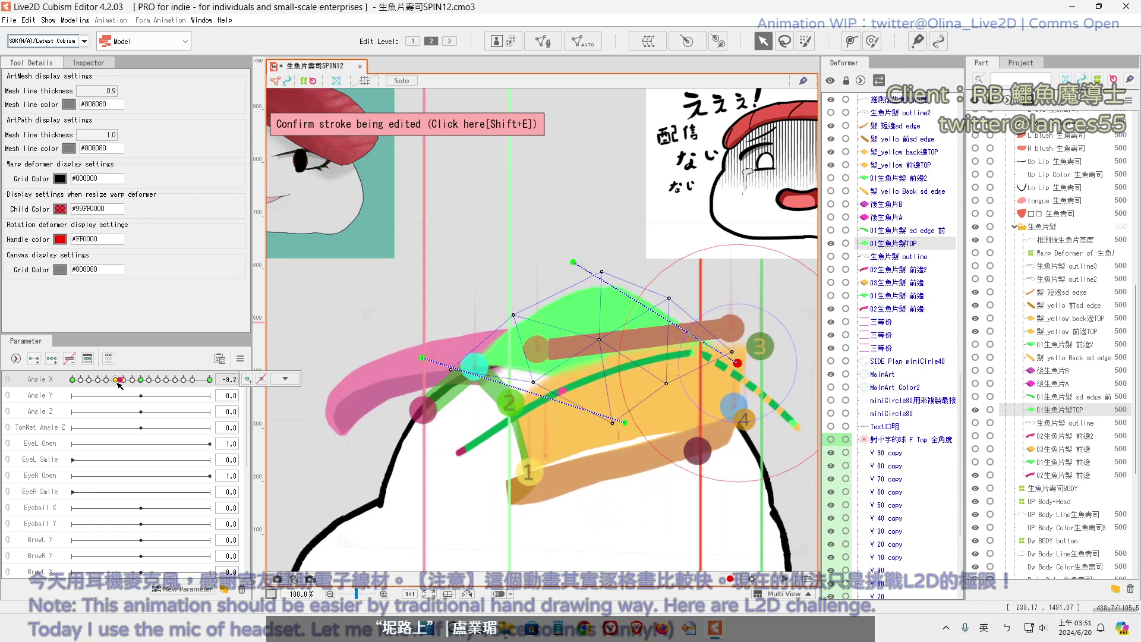
click(124, 381)
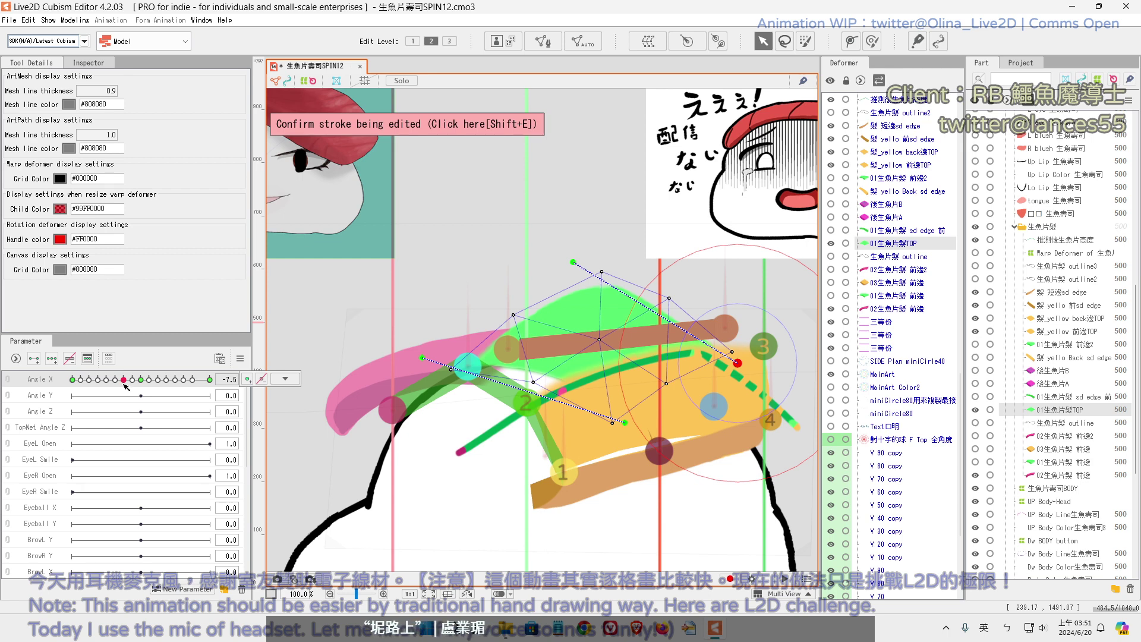
drag(123, 380, 118, 383)
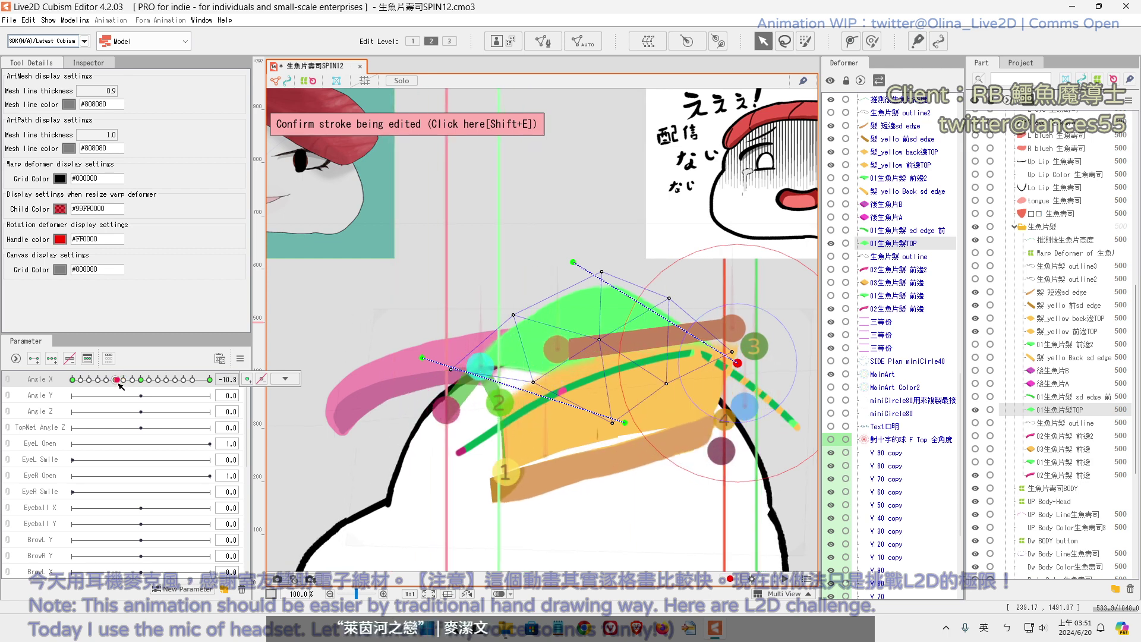
click(124, 381)
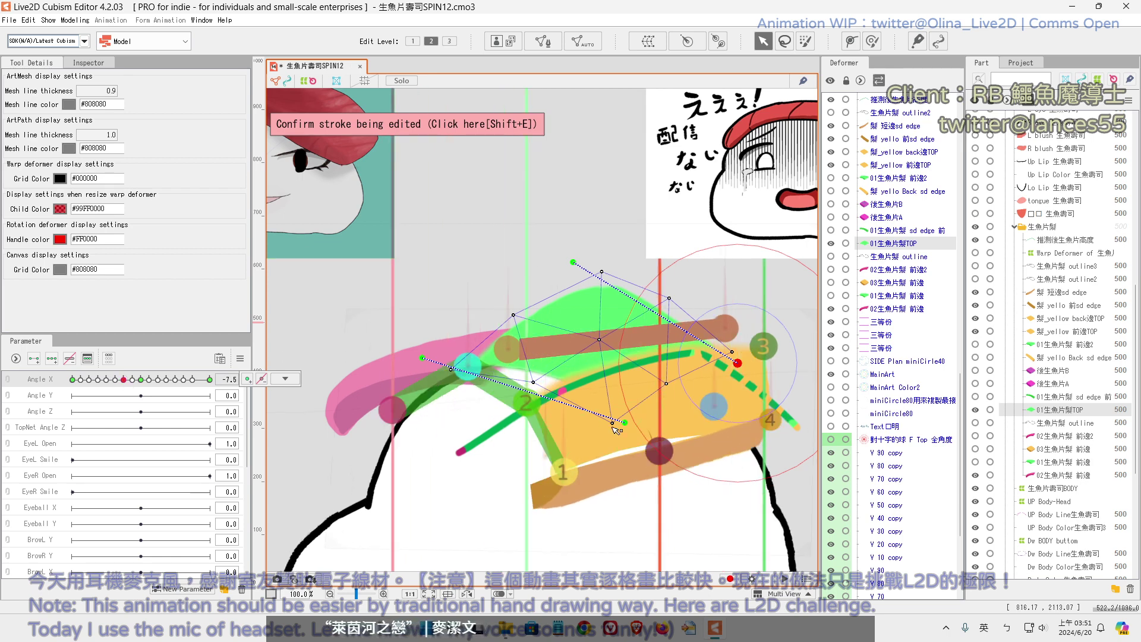
Undo the last two changes and redo them
key(ctrl+z)
key(ctrl+z)
key(ctrl+y)
key(ctrl+y)
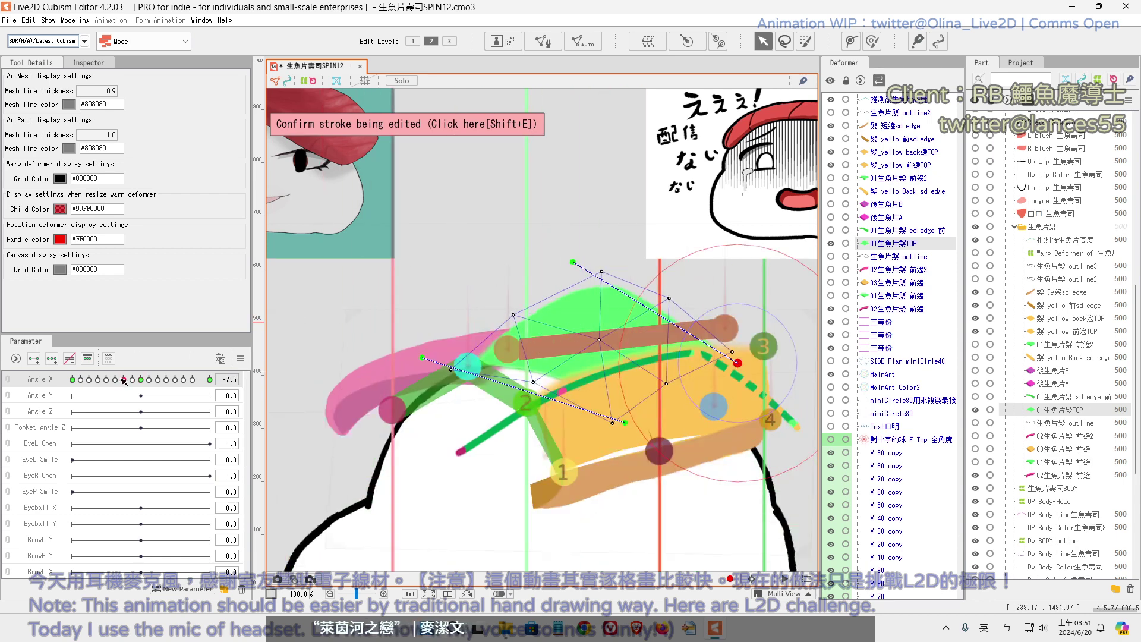
At Angle X -7.5, pull both ends of the lower deform path of 01生魚片髮TOP inward, fitting its right end to guide point 2
mouse_move(228, 379)
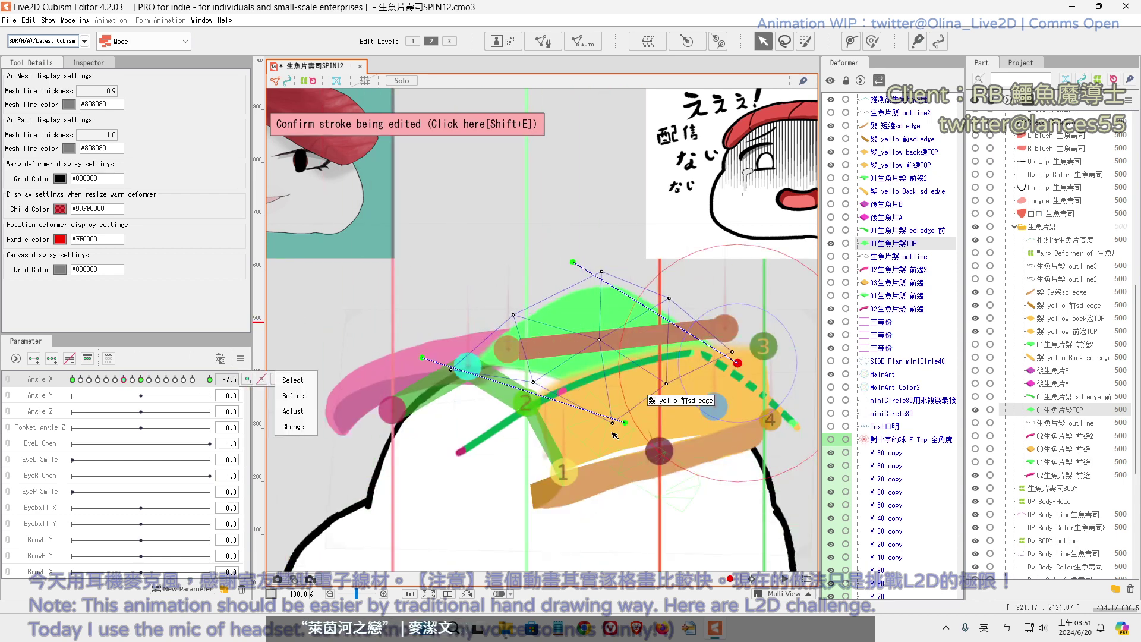
drag(625, 422, 537, 411)
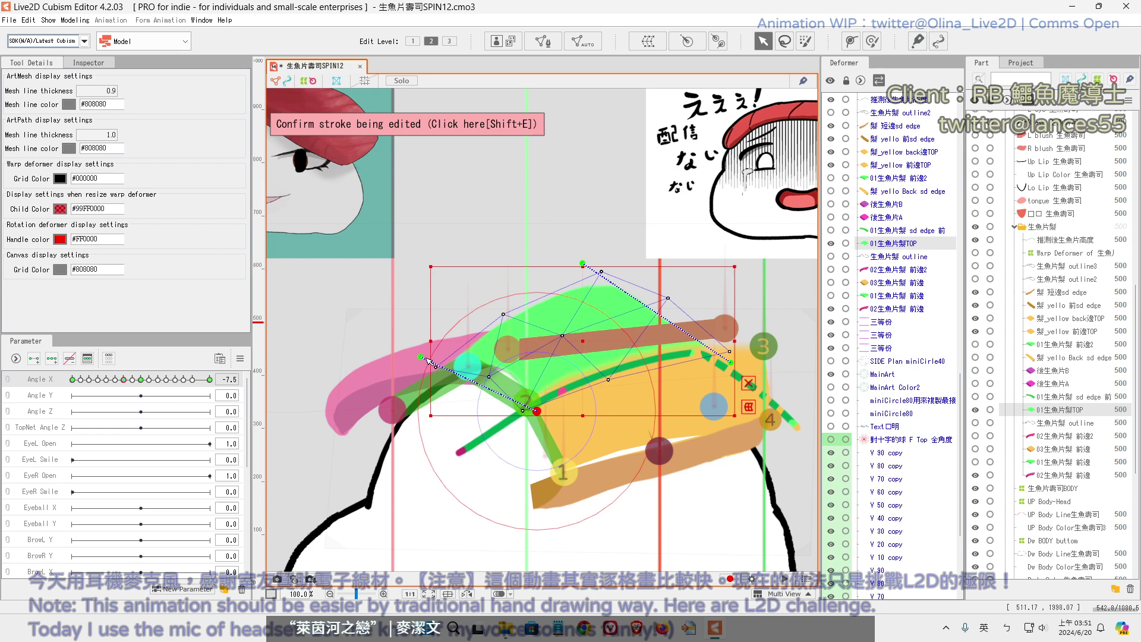
mouse_move(421, 357)
mouse_down()
mouse_move(440, 344)
mouse_move(431, 360)
mouse_up()
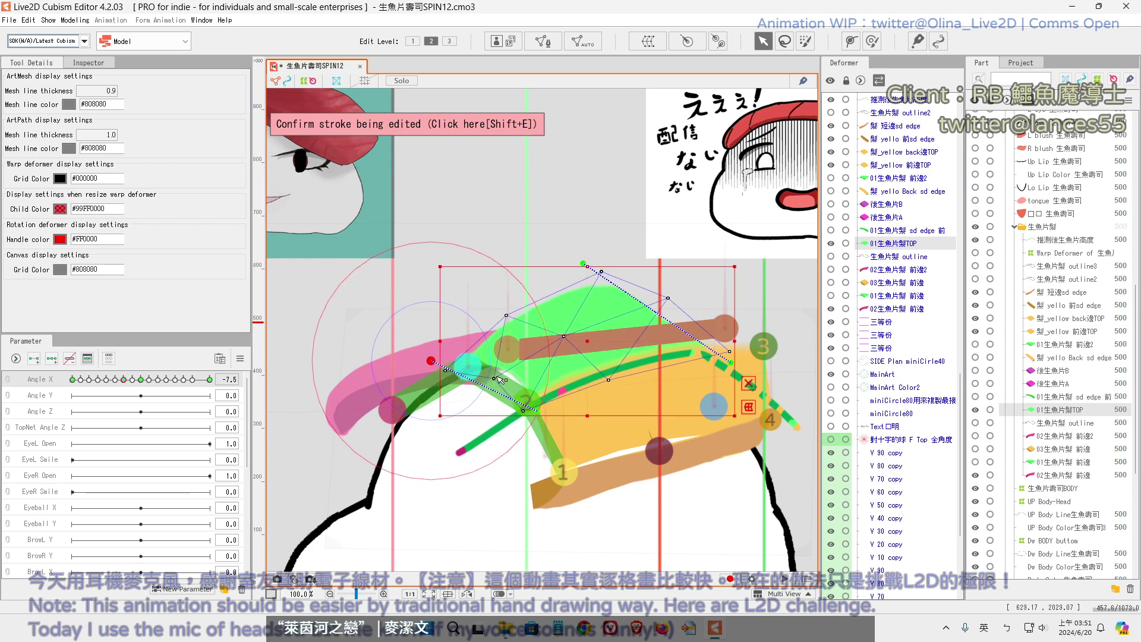
click(482, 385)
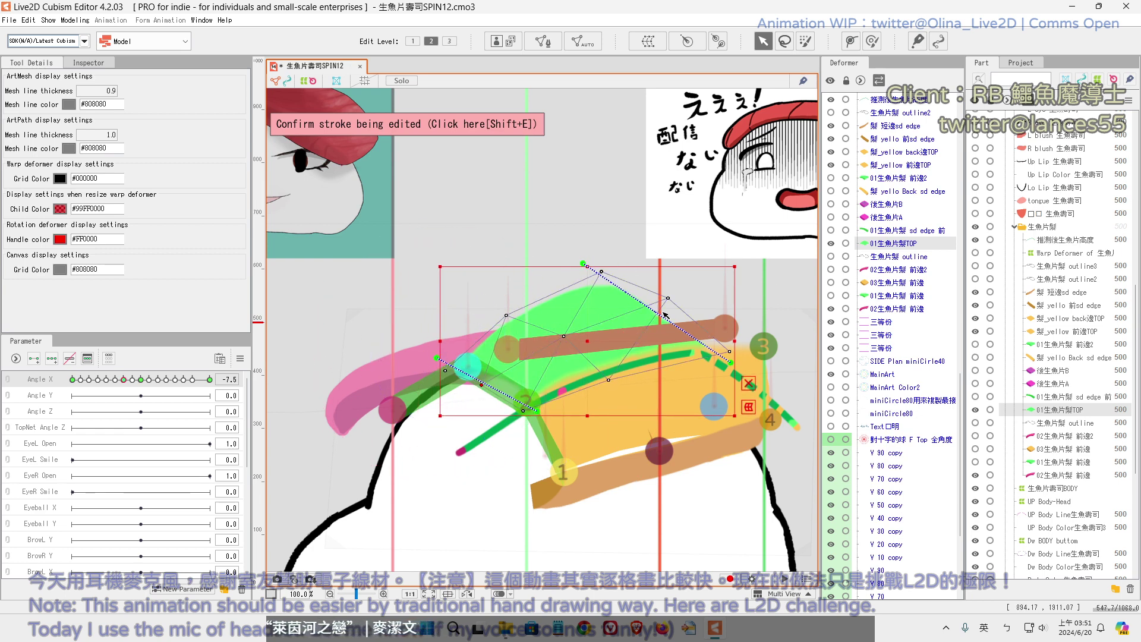
click(749, 383)
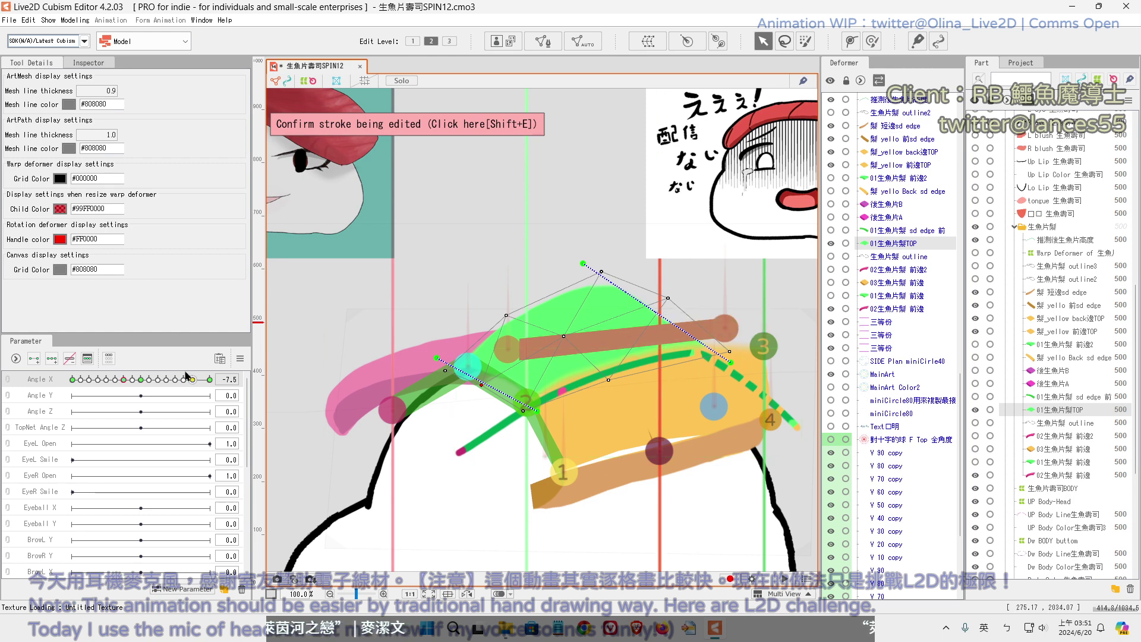
At Angle X 0, lower the upper deform path's left end to the brown strip and pull its right end and the inner mesh points inward
click(141, 380)
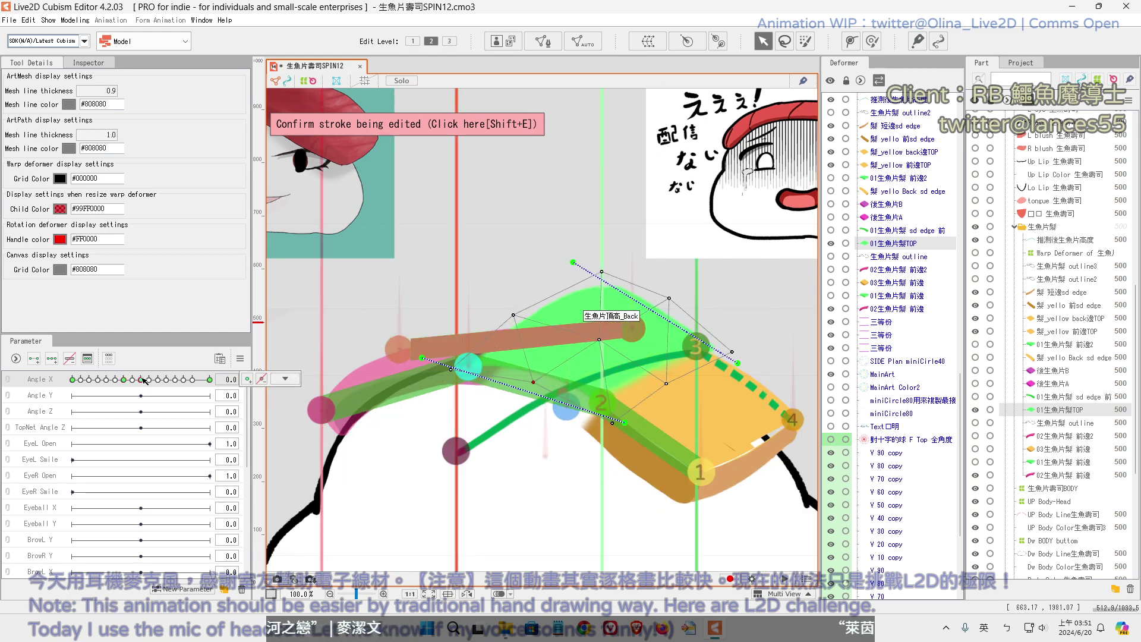
click(141, 381)
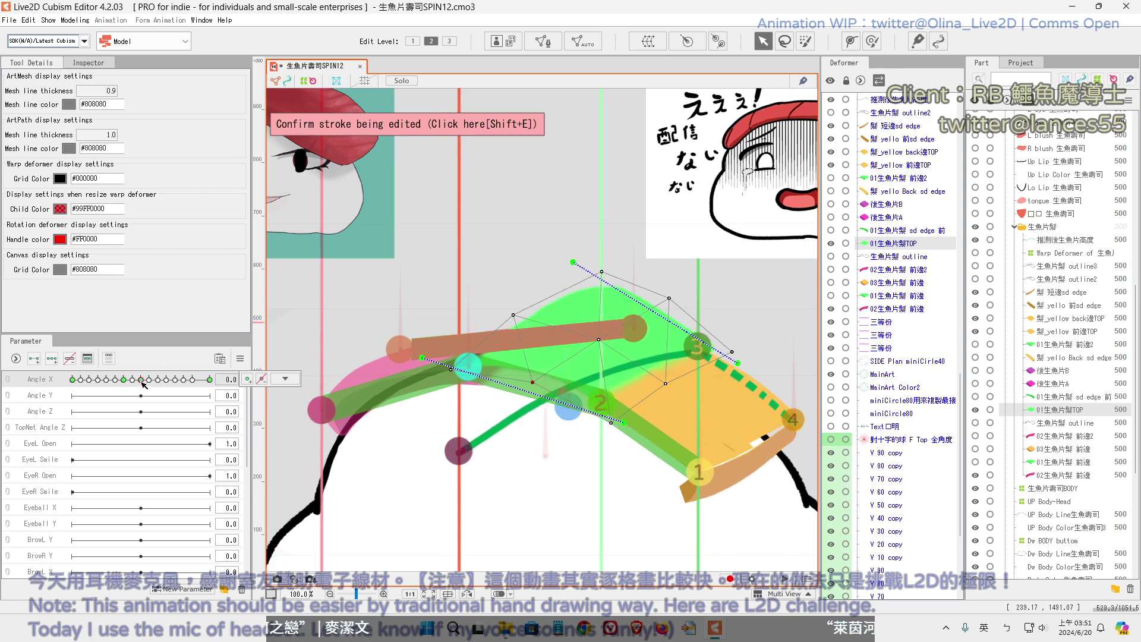
click(141, 382)
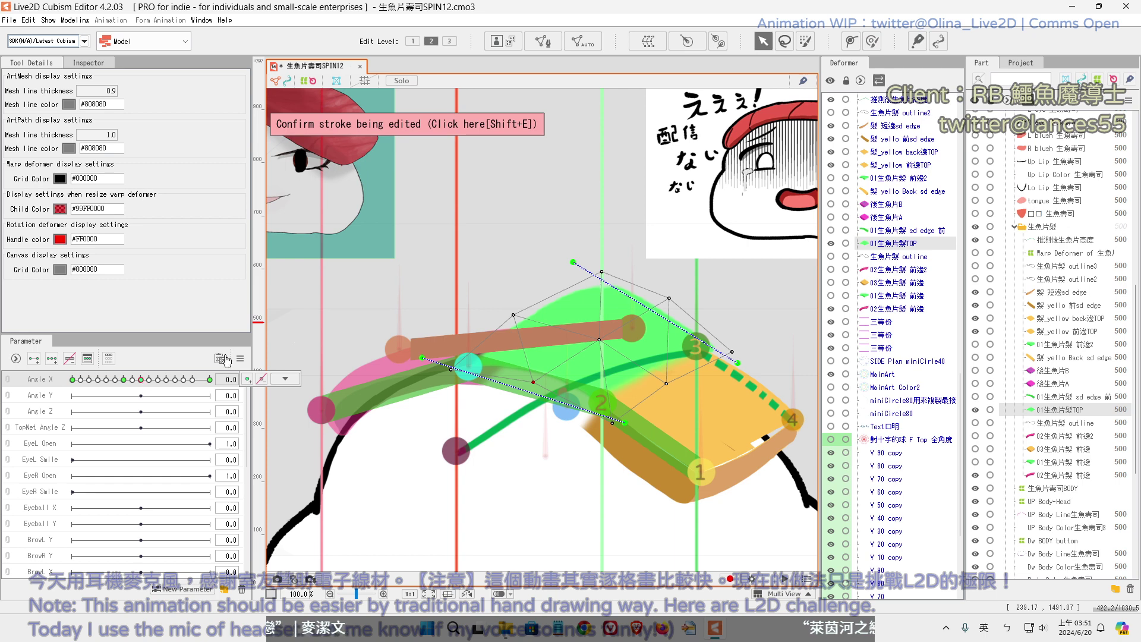
mouse_move(603, 272)
mouse_down()
mouse_move(612, 320)
mouse_move(602, 313)
mouse_up()
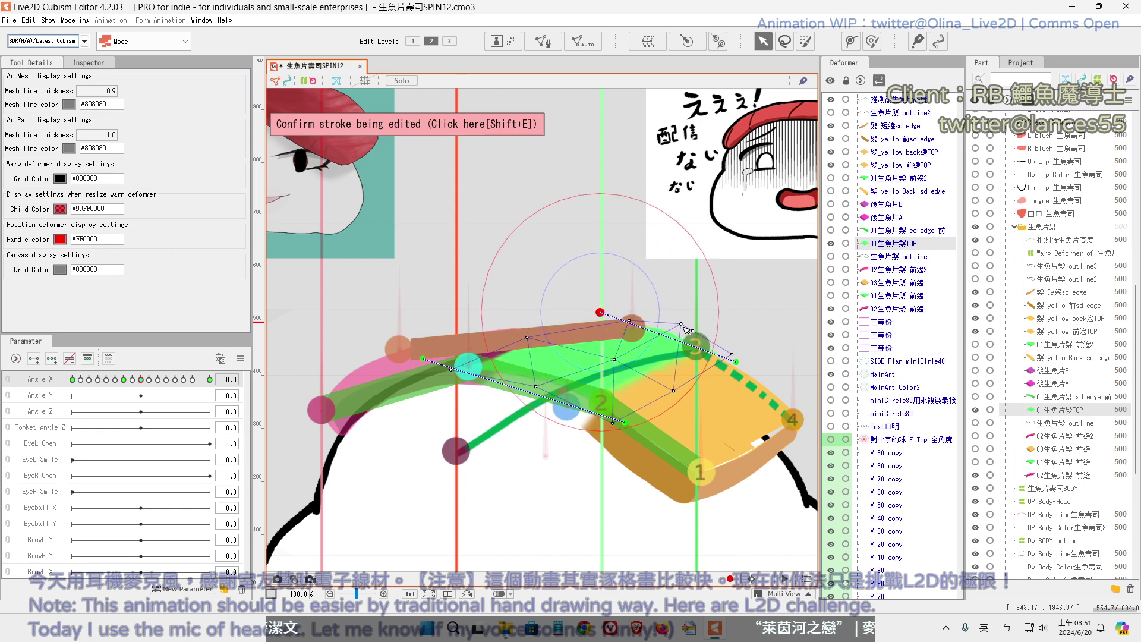
drag(736, 361, 721, 355)
drag(671, 391, 665, 387)
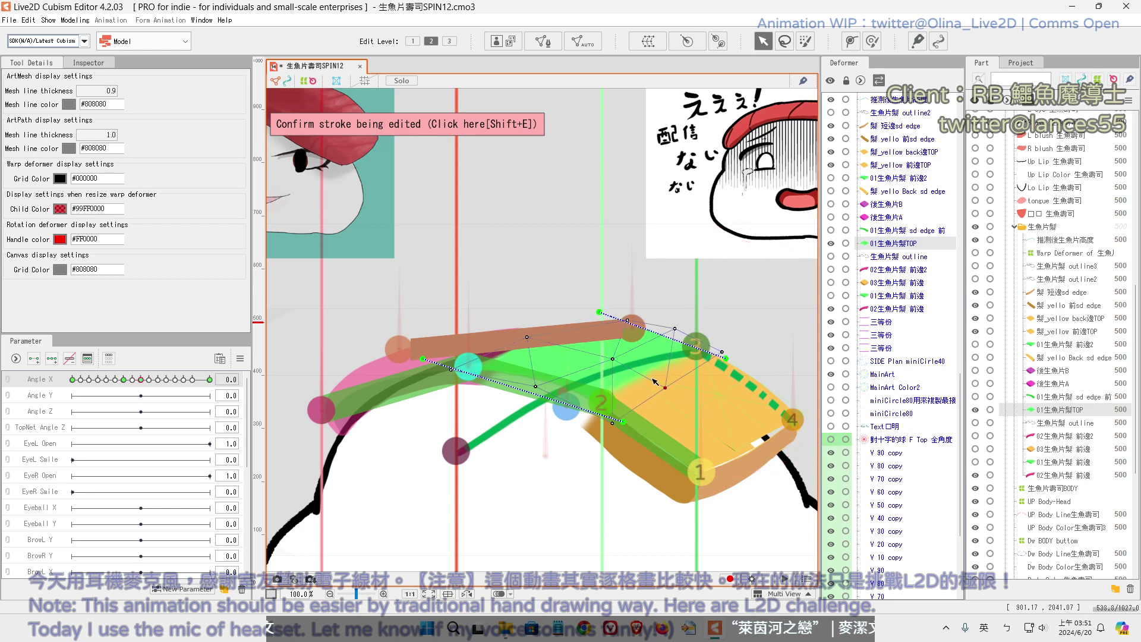
drag(612, 359, 578, 351)
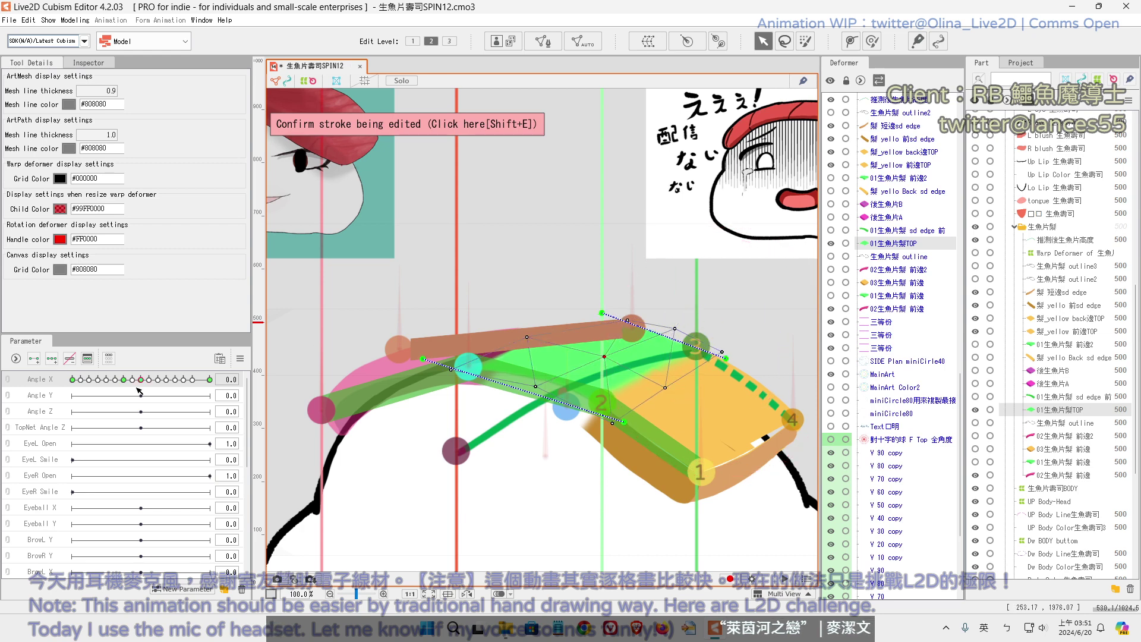
At Angle X -7.5, lower the upper deform path's left end onto the brown strip, and return Angle X to 0
drag(140, 380, 123, 379)
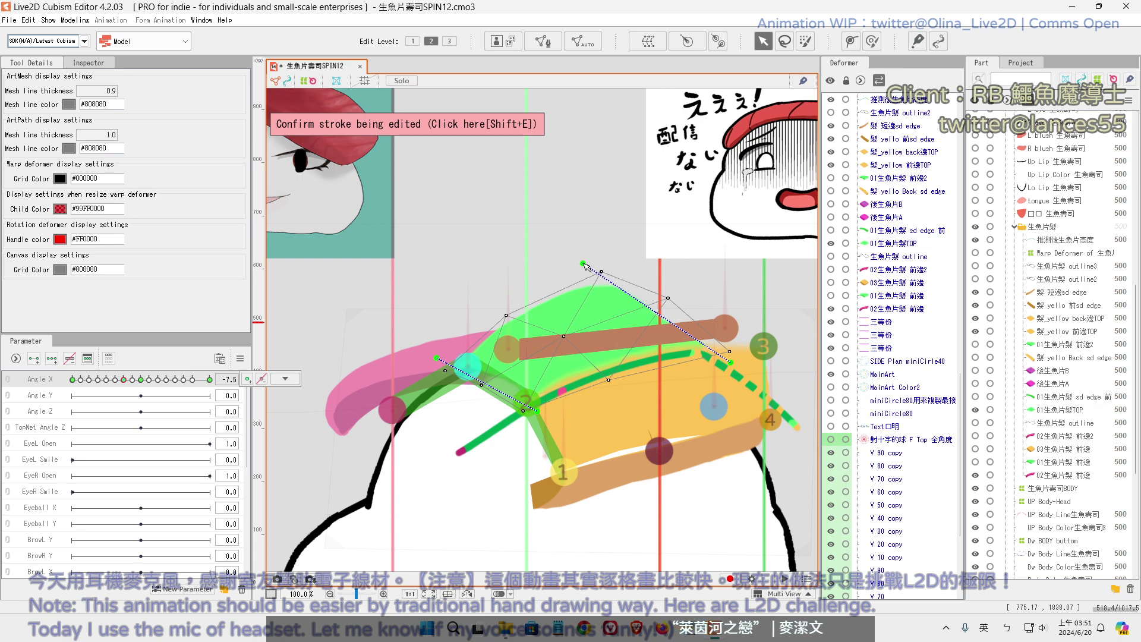
mouse_move(584, 266)
mouse_down()
mouse_move(600, 343)
mouse_move(611, 323)
mouse_up()
click(141, 379)
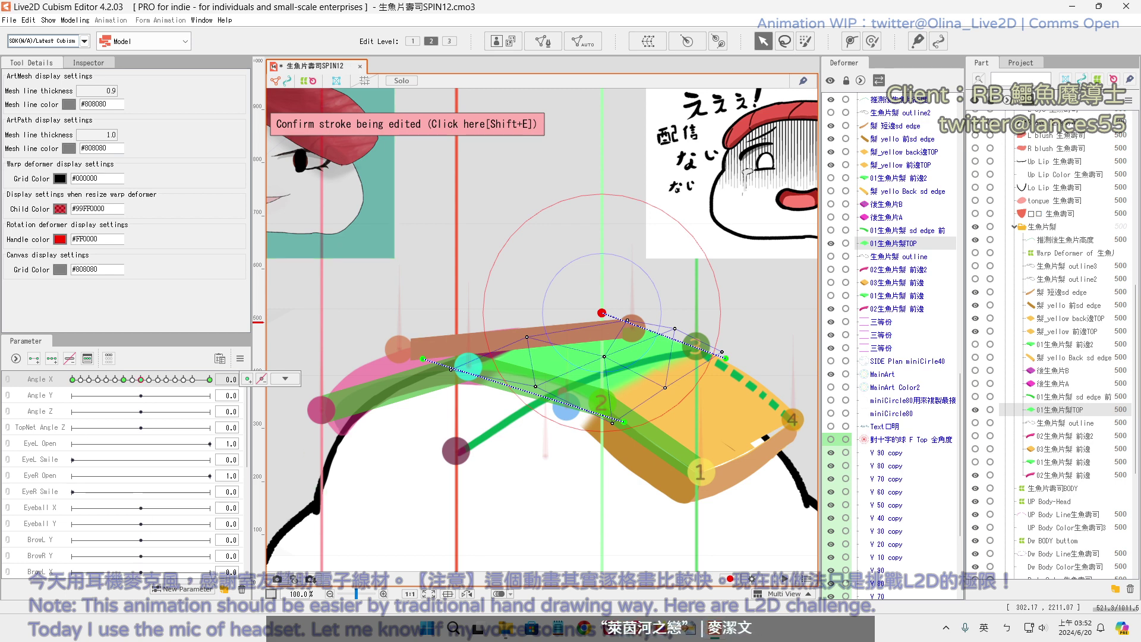
At Angle X 0, extend the upper deform path's left end outward and raise the lower path's left end slightly
key(shift)
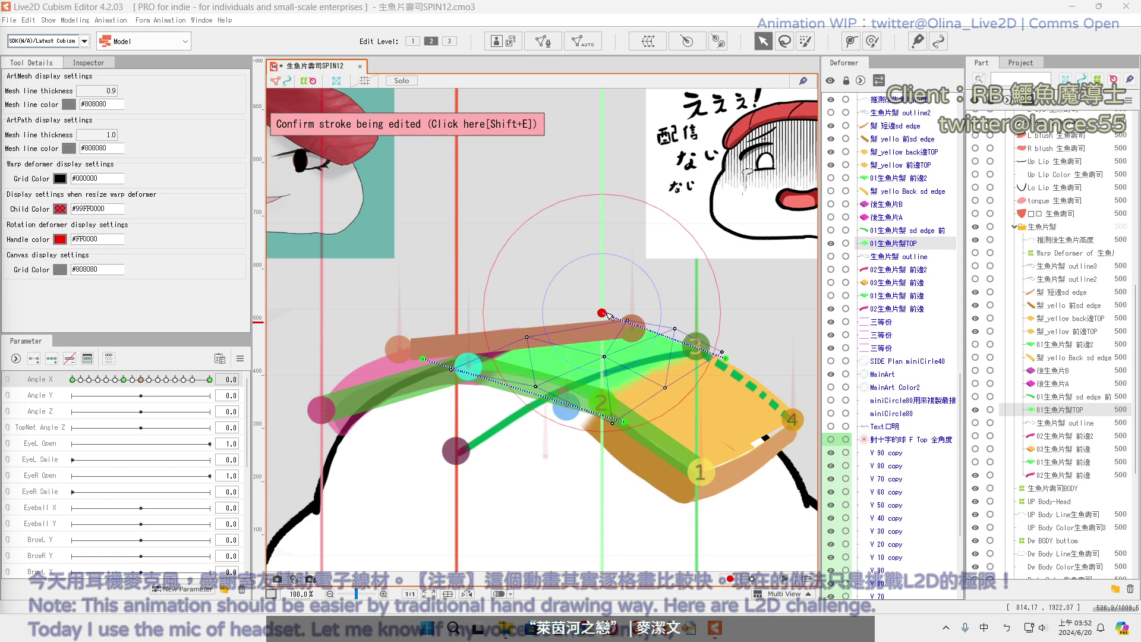
mouse_move(606, 315)
mouse_down()
mouse_move(535, 342)
mouse_move(588, 320)
mouse_move(575, 317)
mouse_up()
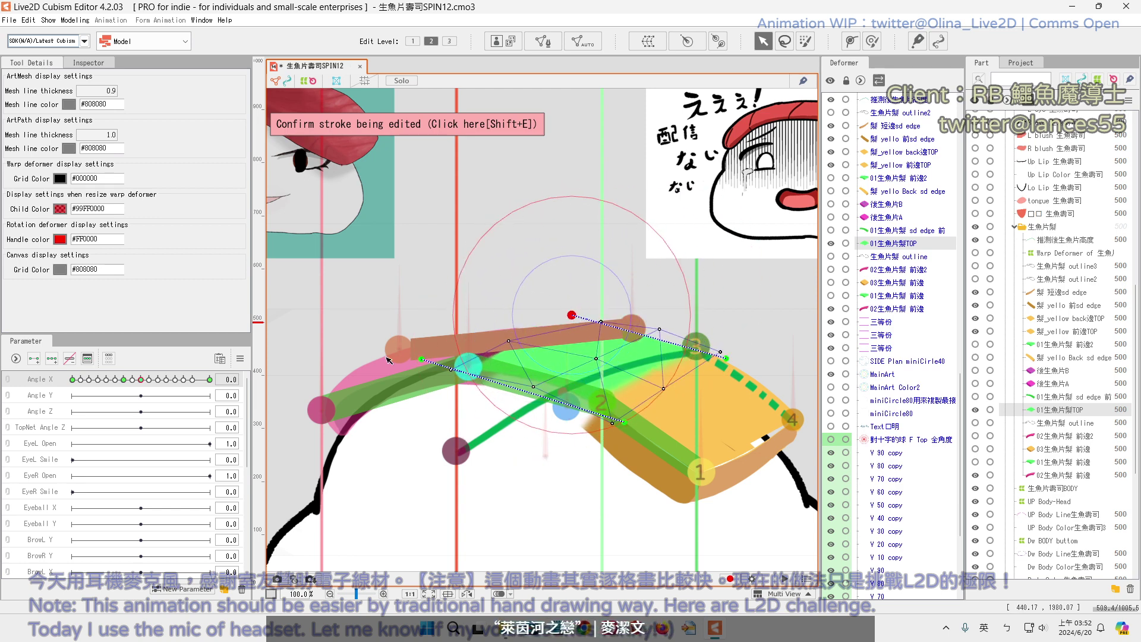
drag(421, 359, 421, 353)
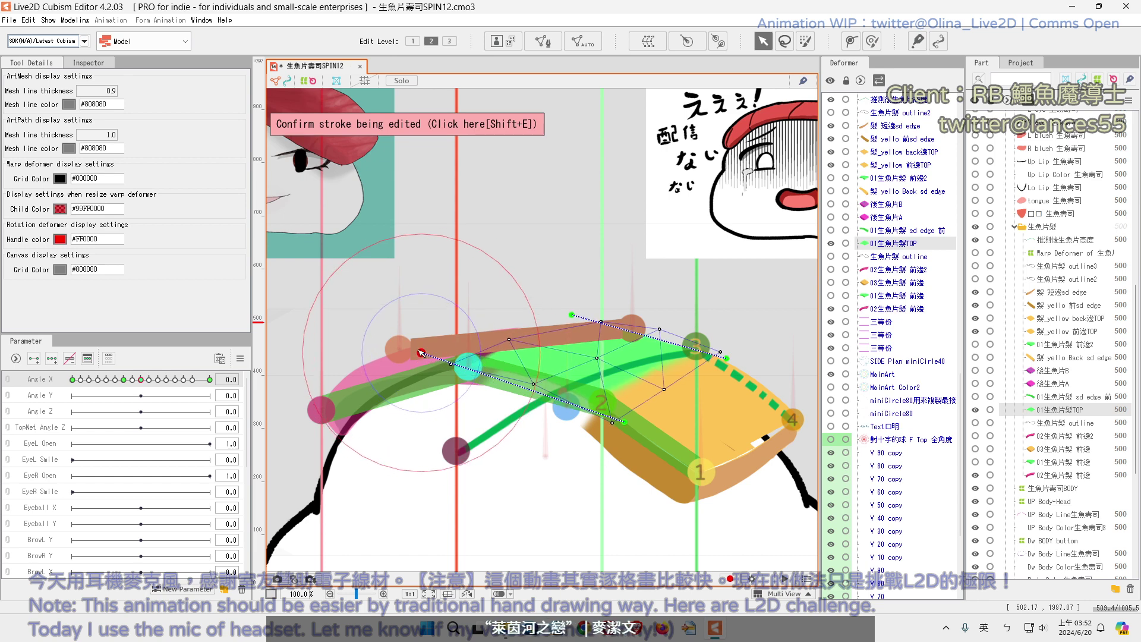
At Angle X -7.5, adjust the mesh points along the upper edge and middle of 01生魚片髮TOP to follow the brown strip
click(123, 380)
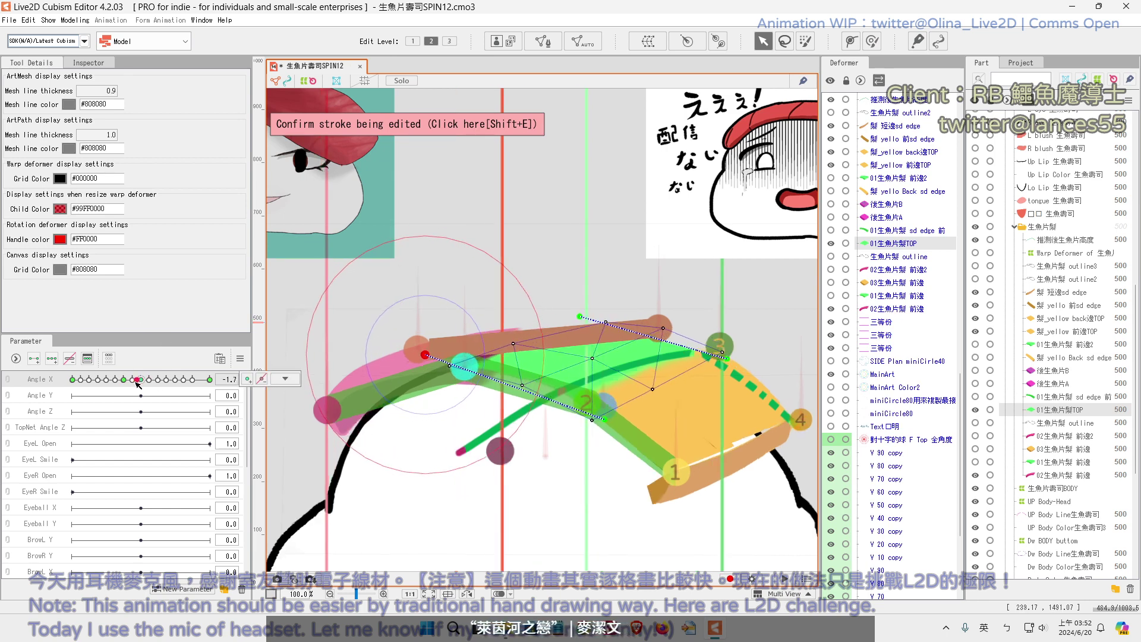
drag(124, 383, 125, 384)
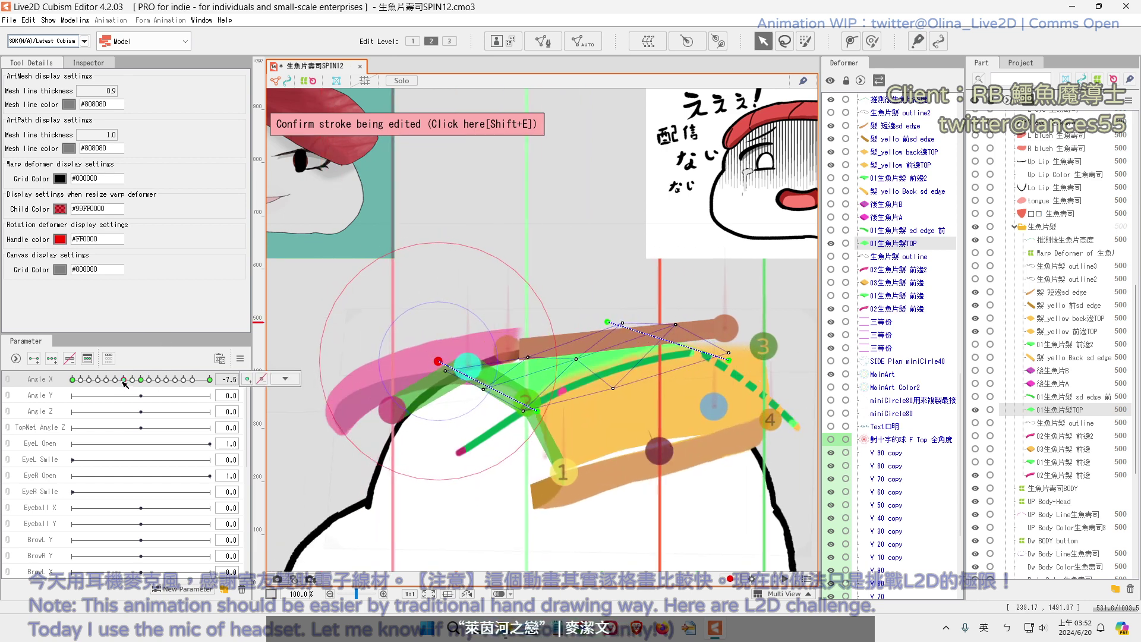
drag(528, 357, 567, 354)
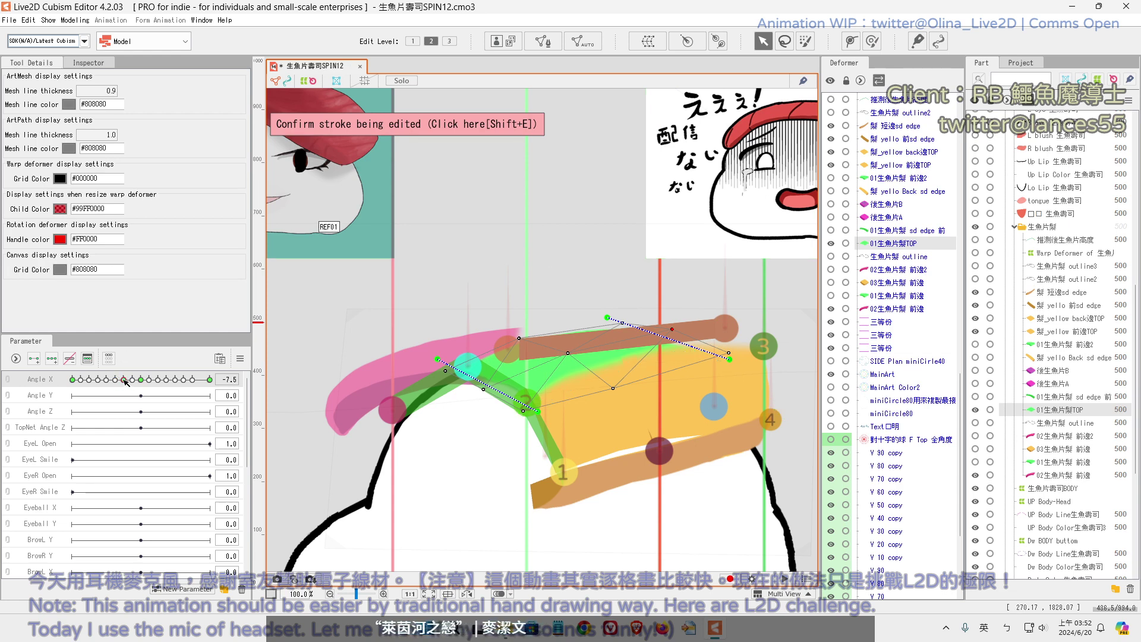
Compare 01生魚片髮TOP with the top-view guides at Angle X -18.8 and -15, ending at -15
drag(124, 381, 98, 380)
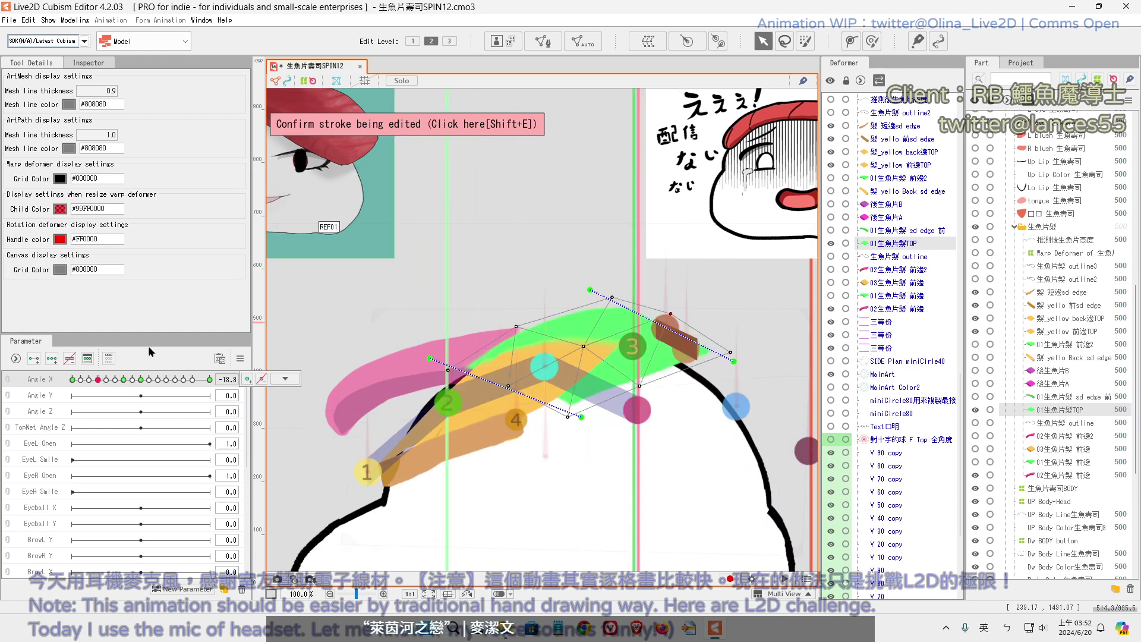
drag(567, 104, 571, 271)
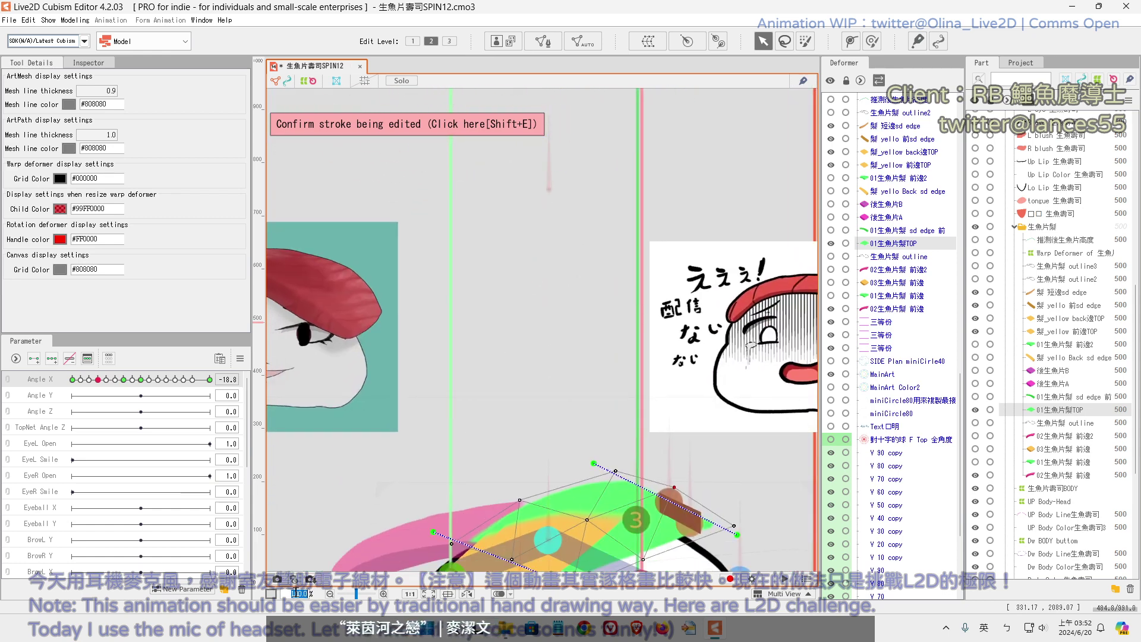
key(Return)
key(1)
drag(589, 327, 583, 414)
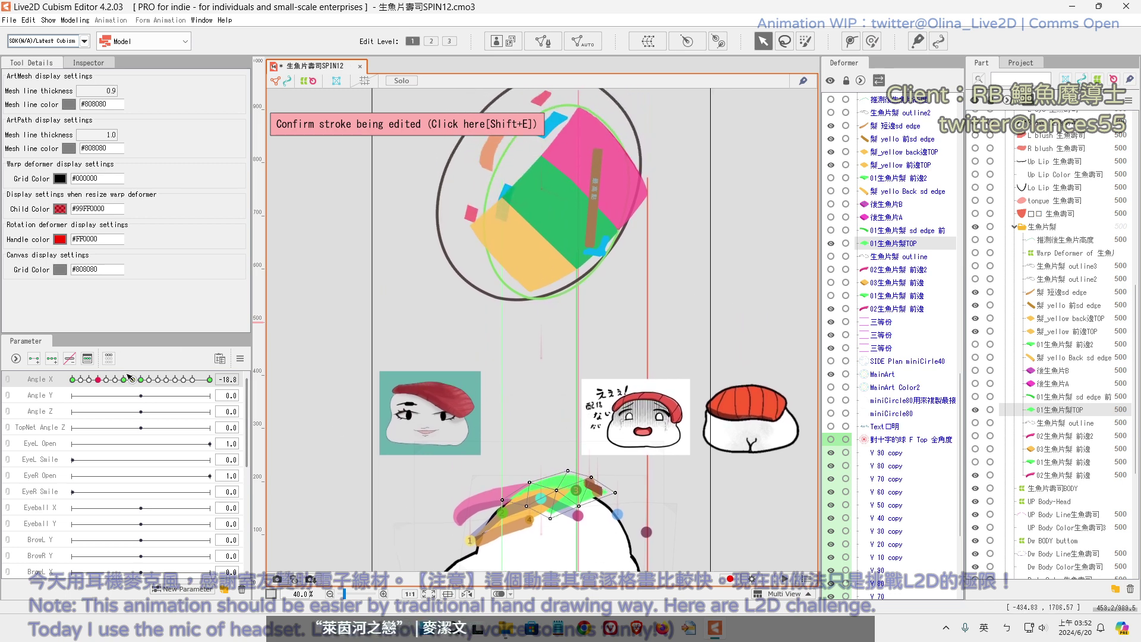
click(383, 593)
drag(595, 439, 597, 399)
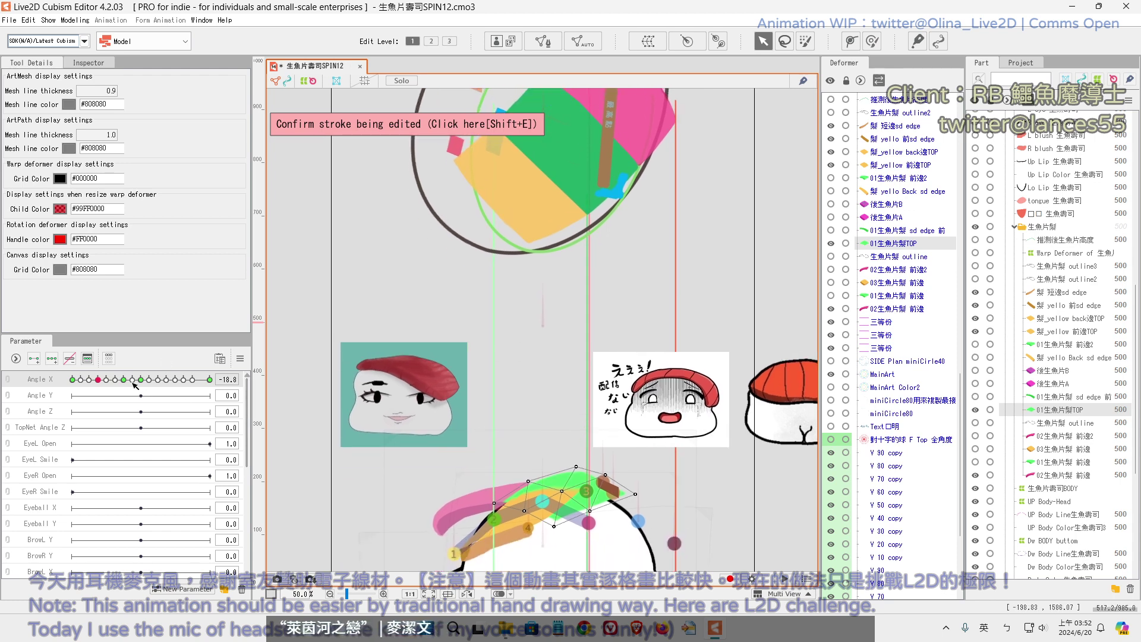
click(107, 384)
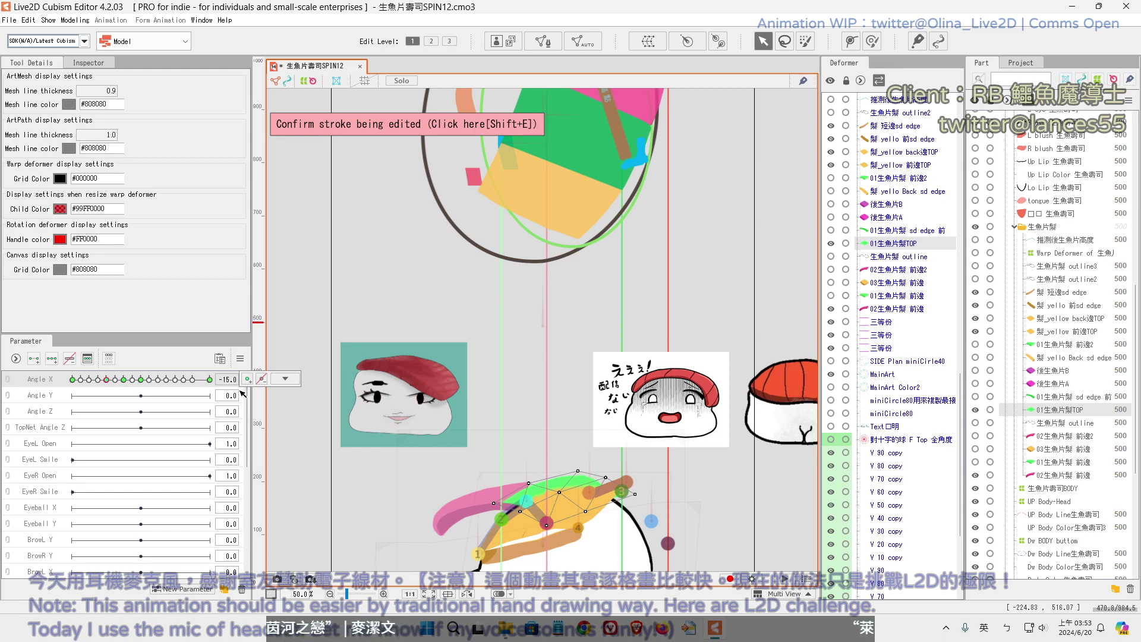
drag(140, 379, 106, 385)
At Angle X -15 and edit level 2, fit the lower deform path beside guide point 2 and pull the upper path's right end inward
click(430, 41)
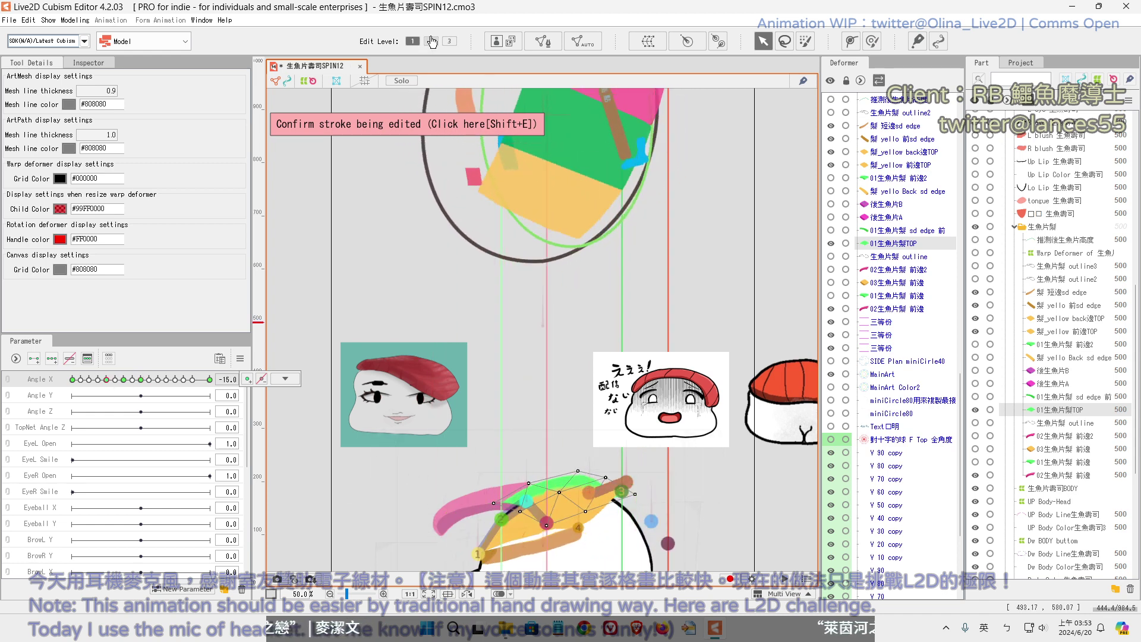
click(538, 522)
drag(538, 522, 501, 498)
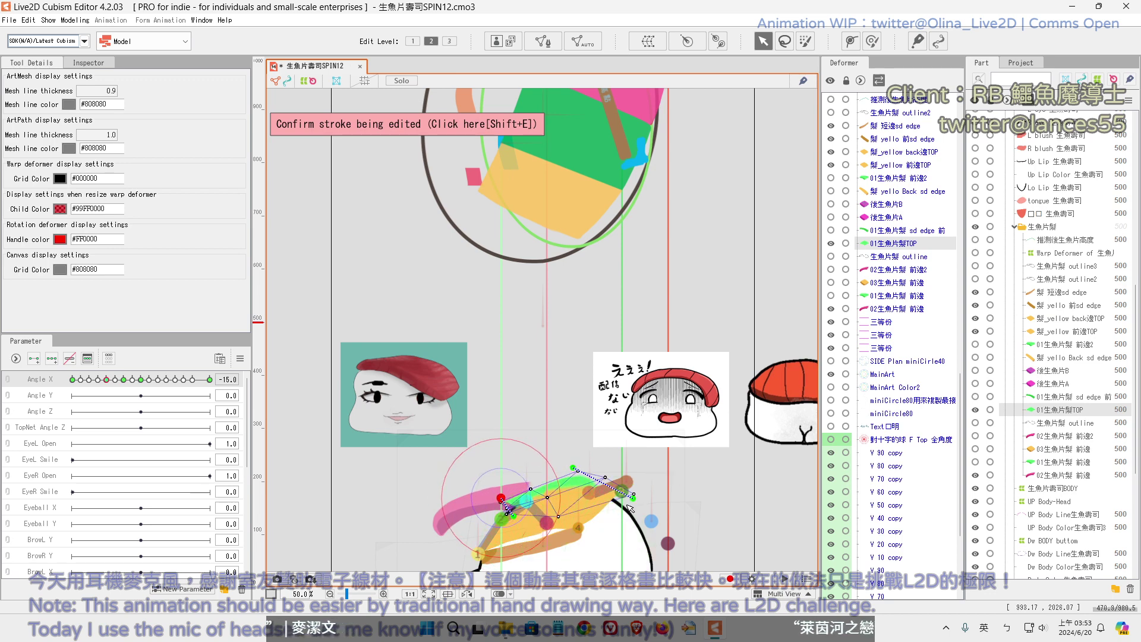
drag(632, 498, 531, 482)
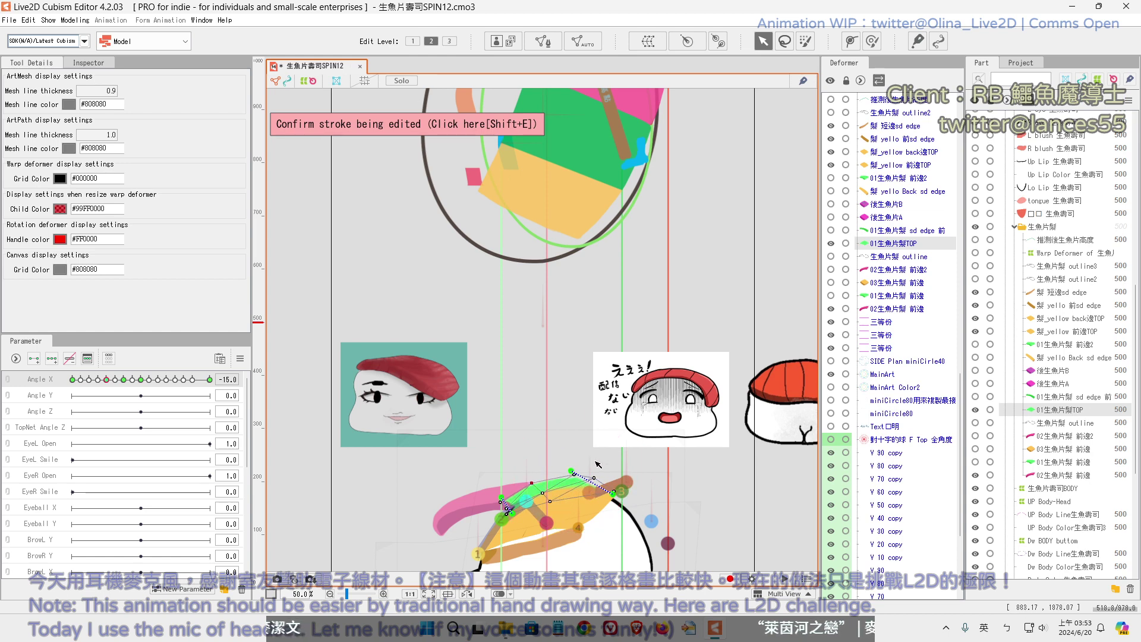
At Angle X -15, turn the upper deform path so it runs along the short end of the sashimi beside guide point 3
mouse_move(626, 403)
mouse_down()
mouse_move(571, 473)
mouse_move(615, 412)
mouse_move(632, 410)
mouse_up()
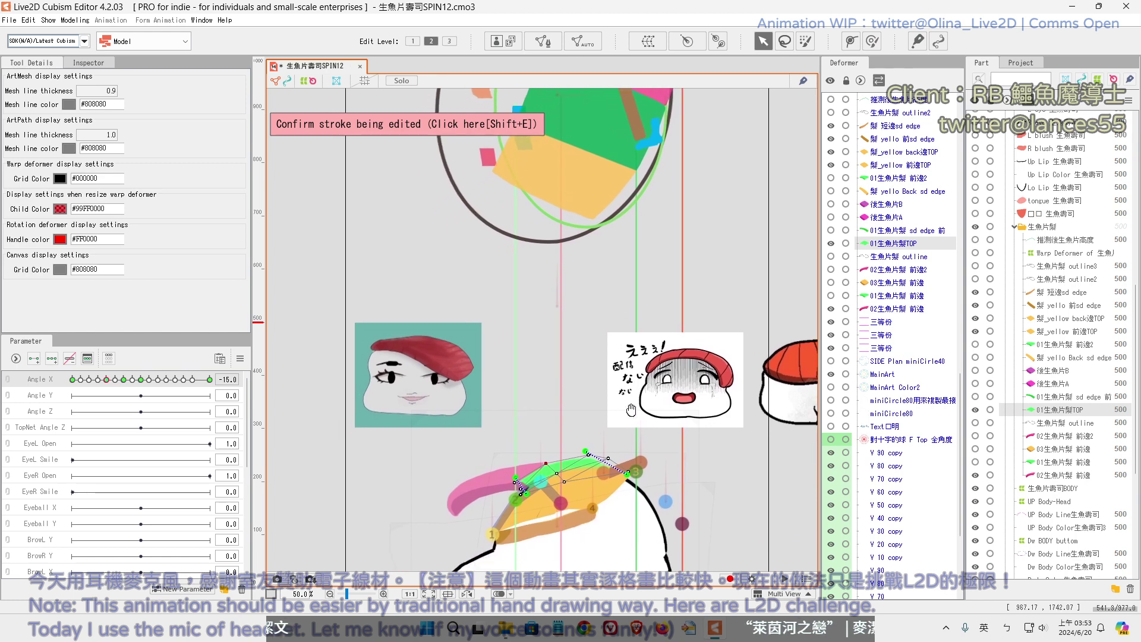
mouse_move(586, 451)
mouse_down()
mouse_move(643, 450)
mouse_move(572, 450)
mouse_up()
drag(581, 461, 626, 475)
drag(638, 450, 649, 451)
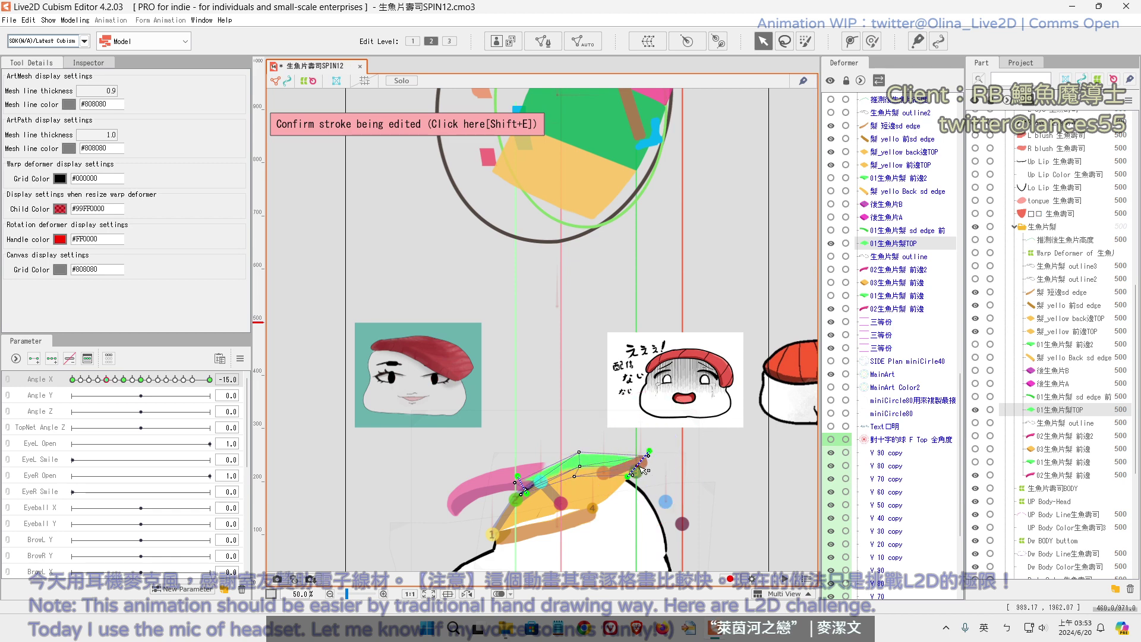
At Angle X -7.5, extend the upper deform path's right end to just past guide point 3, and check the transition to -15
click(142, 379)
mouse_move(143, 381)
mouse_down()
mouse_move(117, 389)
mouse_move(132, 384)
mouse_up()
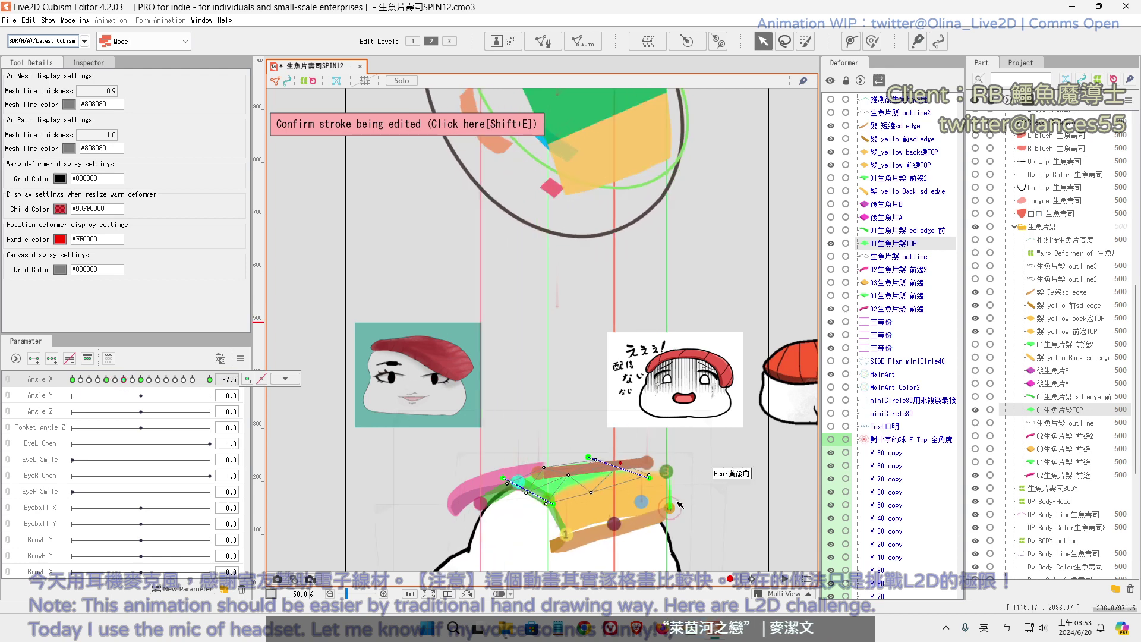
drag(651, 476, 692, 477)
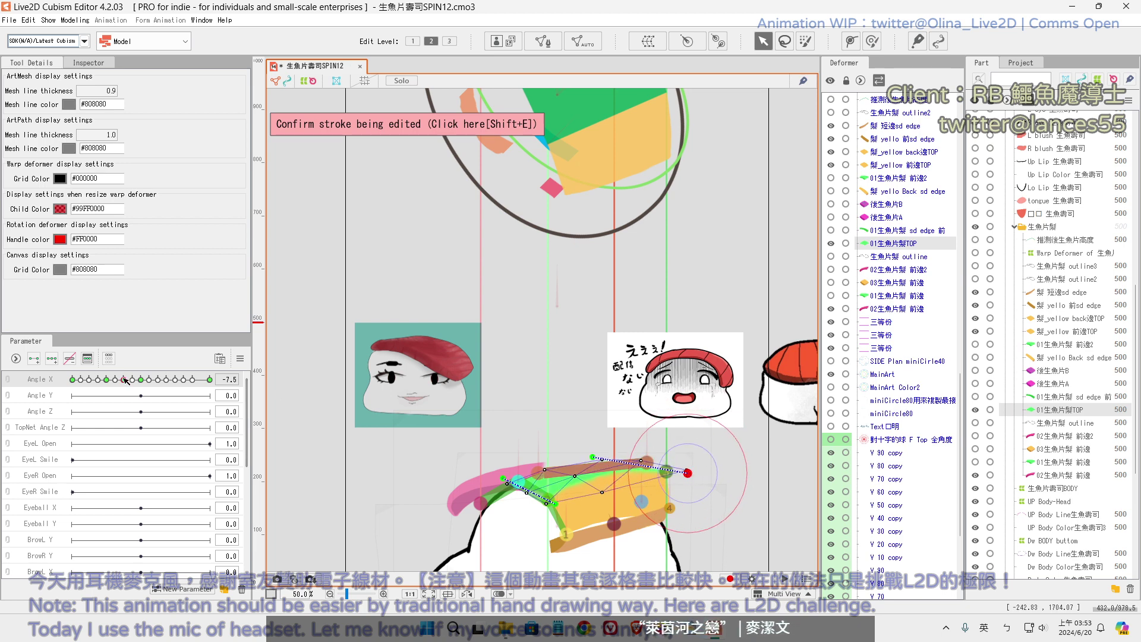
drag(124, 379, 113, 380)
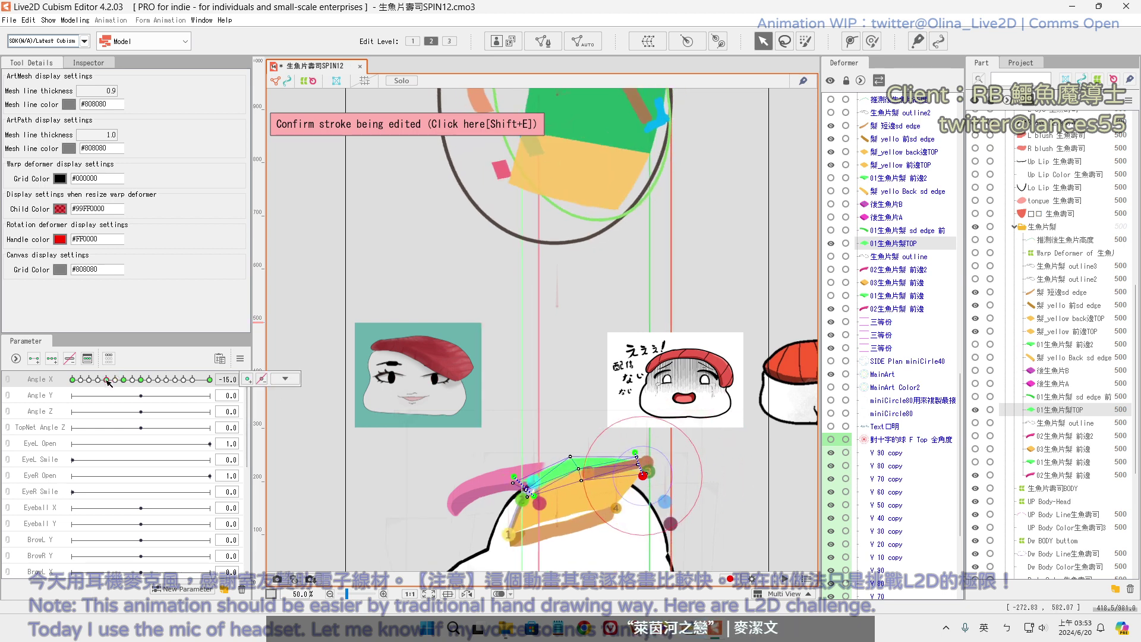
click(107, 380)
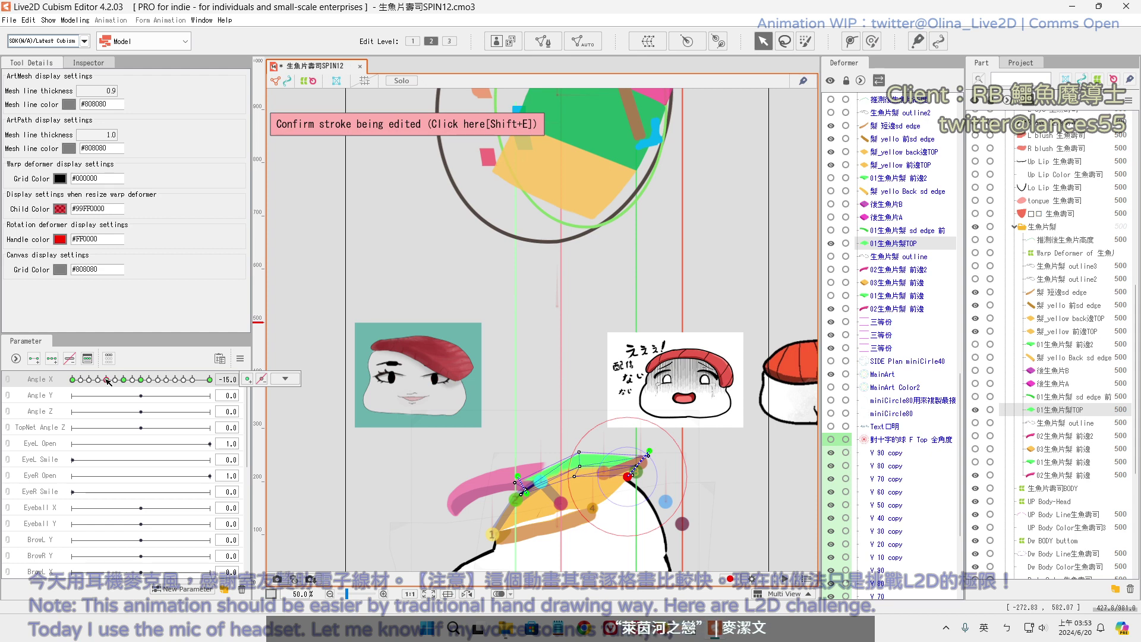
At Angle X -15, raise the lower deform path's upper end to the pink slice's edge, and check the transition from -7.5
mouse_move(518, 477)
mouse_down()
mouse_move(552, 458)
mouse_move(542, 463)
mouse_up()
click(123, 379)
drag(124, 381, 113, 384)
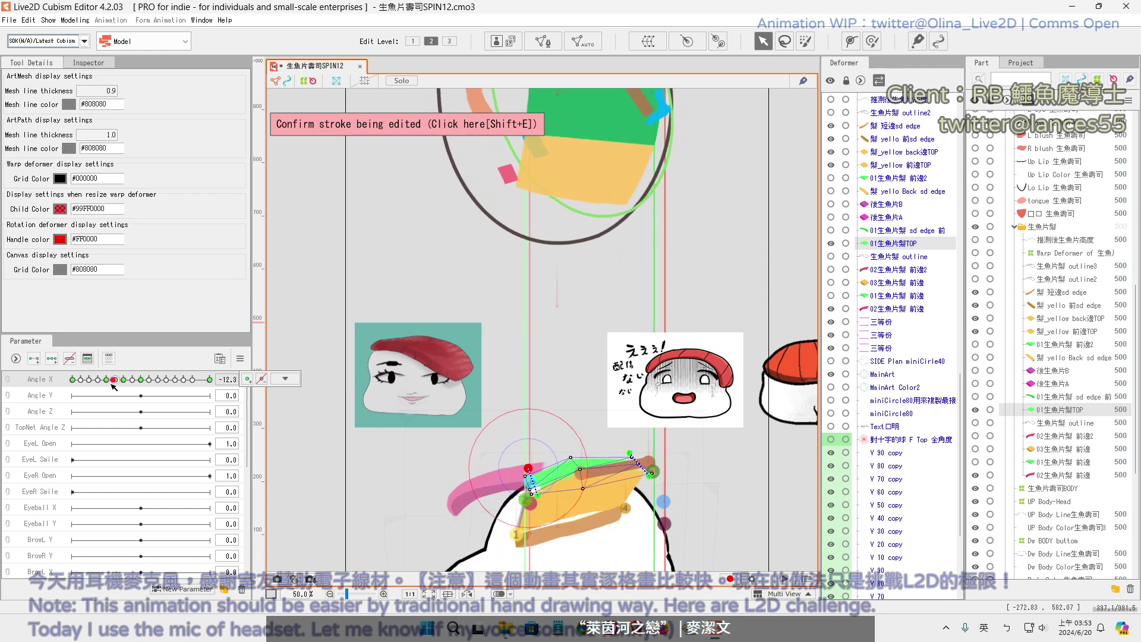
click(141, 380)
click(106, 380)
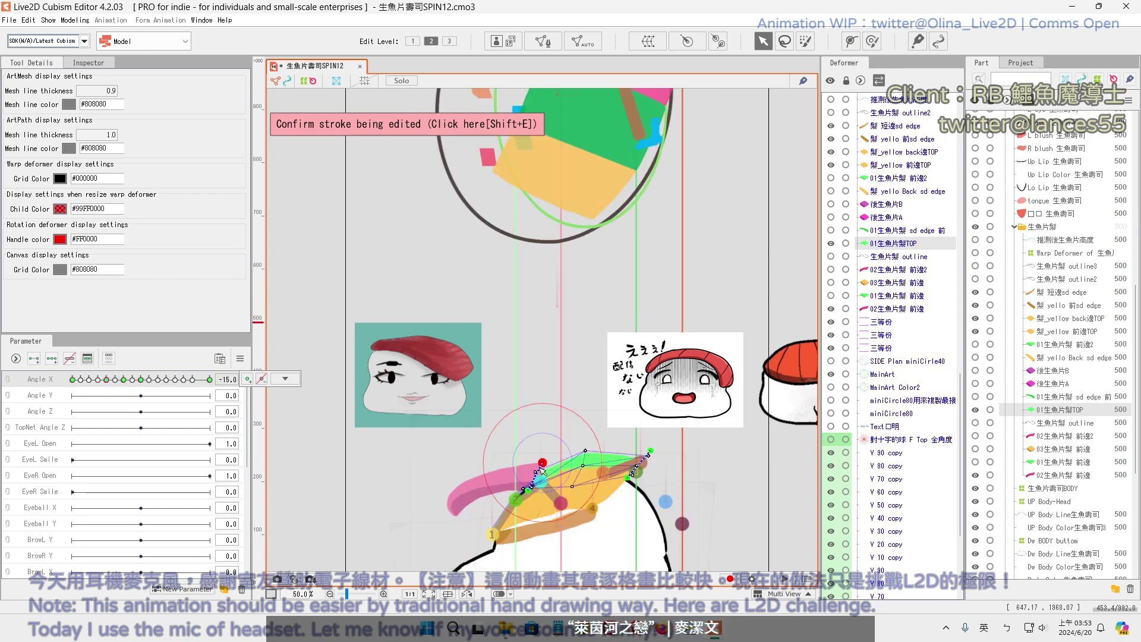
At Angle X -15 and edit level 1, reposition the mesh points of 01生魚片髮TOP between guide points 2 and 3, pulling its corners onto the slice's ends
scroll(547, 457, up, 2)
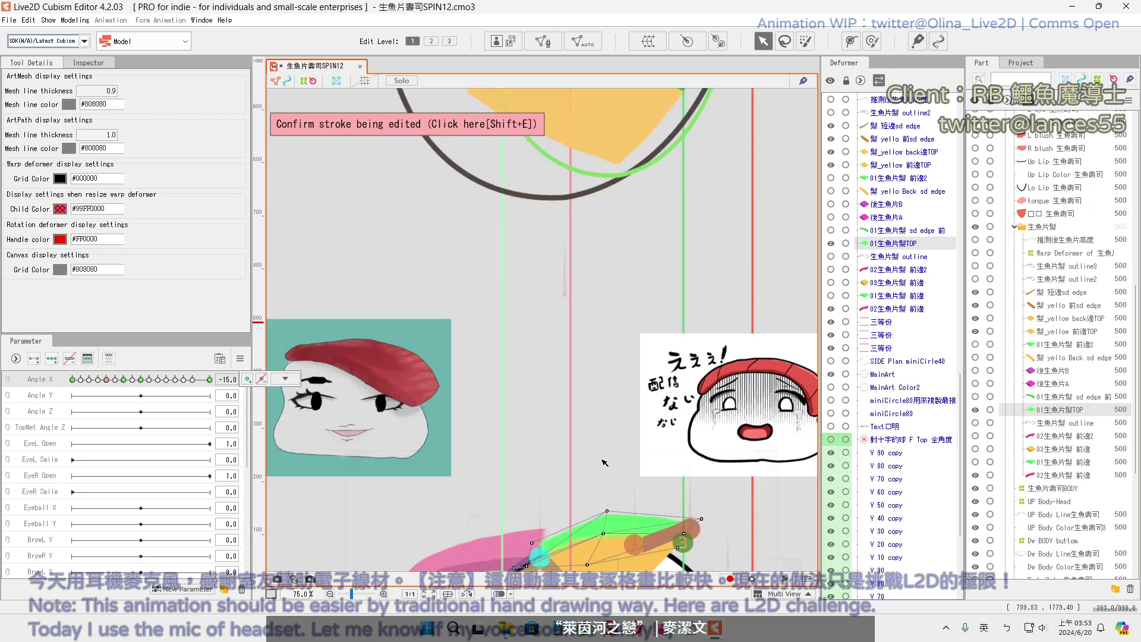
drag(589, 453, 616, 292)
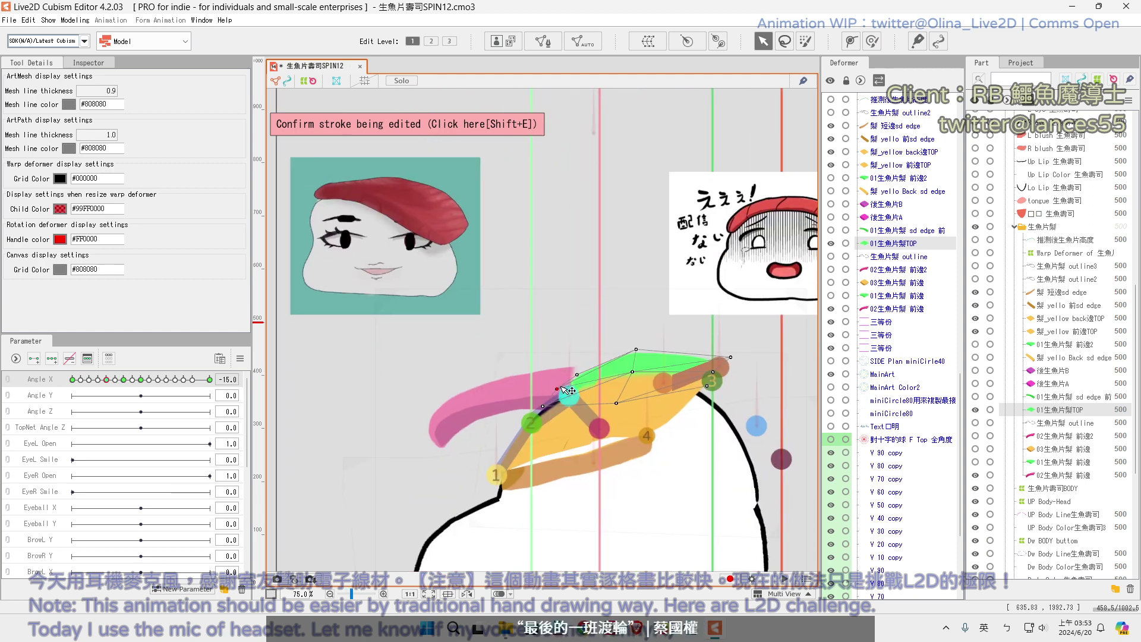
drag(542, 406, 511, 431)
drag(557, 390, 553, 392)
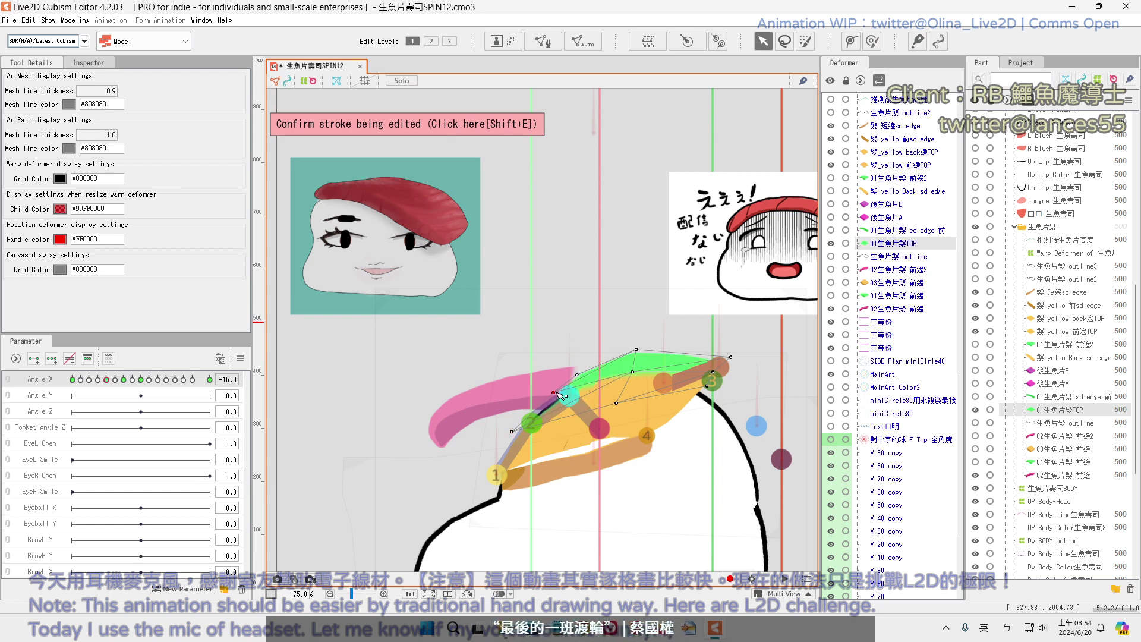
drag(632, 372, 606, 400)
drag(636, 349, 637, 357)
drag(730, 357, 700, 391)
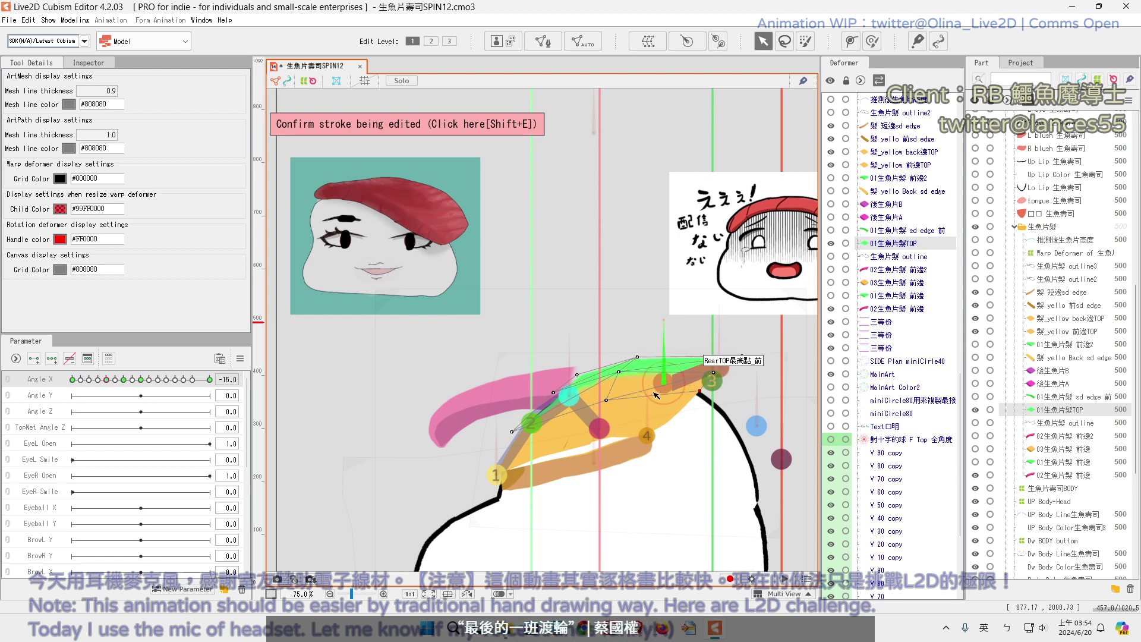
drag(606, 400, 604, 393)
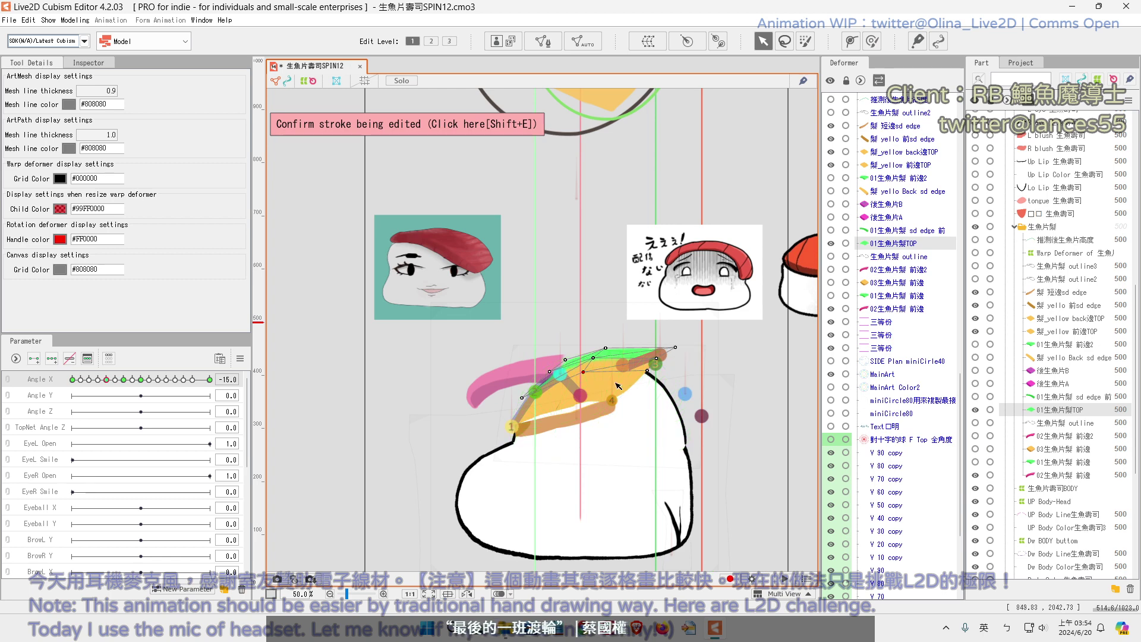
At Angle X -15 and edit level 2, flatten 01生魚片髮TOP slightly, pull the upper deform path's right end inward and shift the middle mesh points left
scroll(643, 385, down, 3)
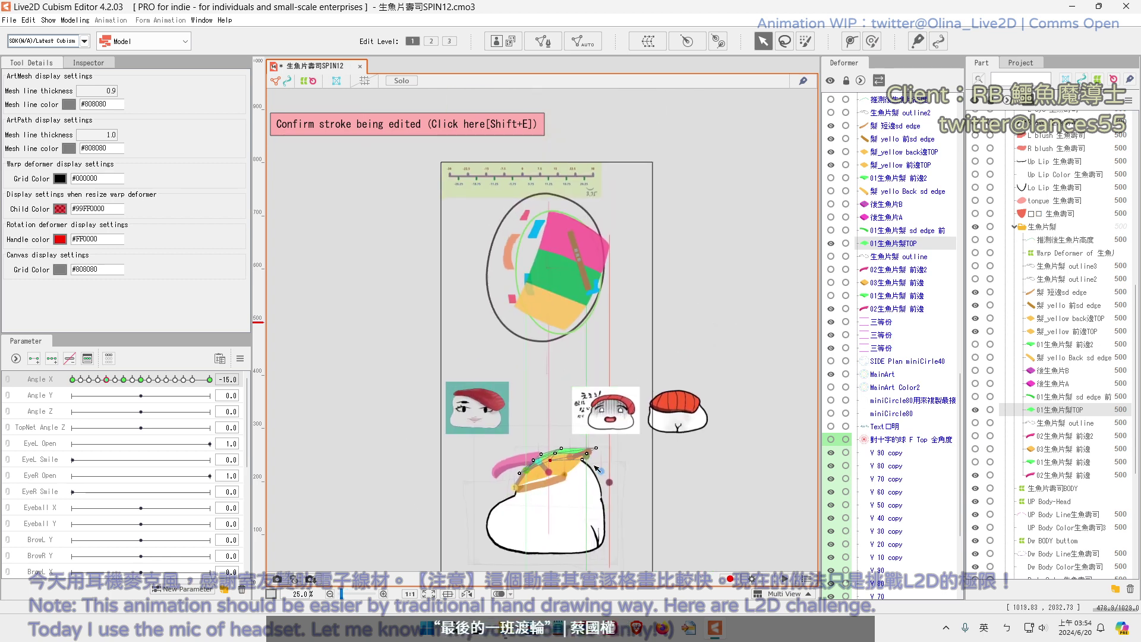
scroll(597, 459, up, 2)
drag(582, 470, 615, 281)
drag(610, 440, 610, 271)
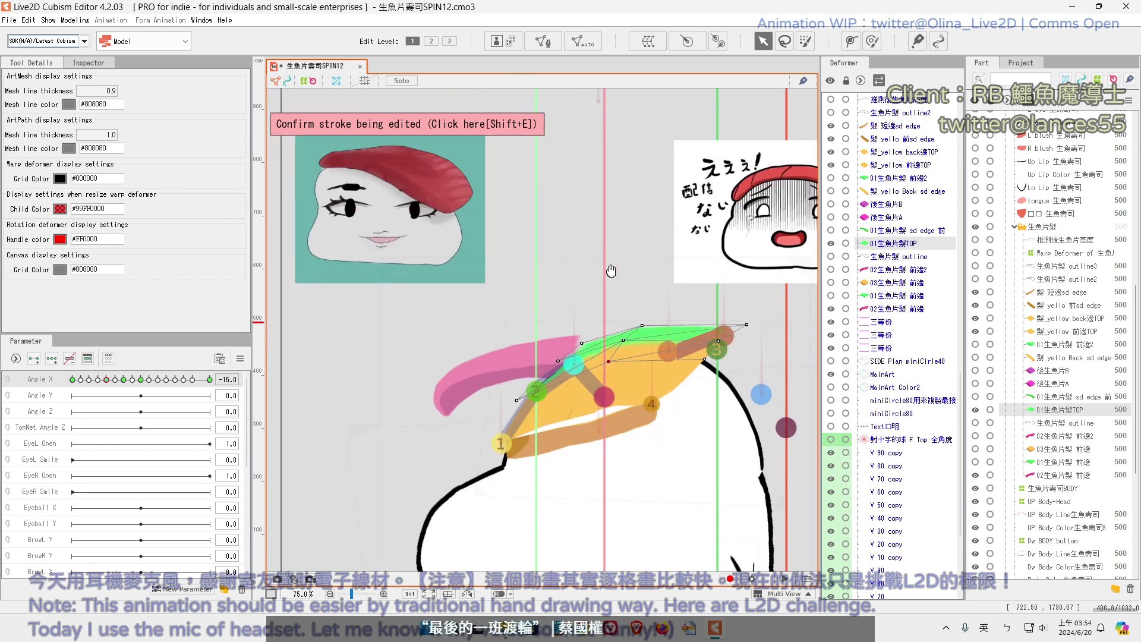
mouse_move(107, 379)
mouse_down()
mouse_move(137, 382)
mouse_move(108, 384)
mouse_up()
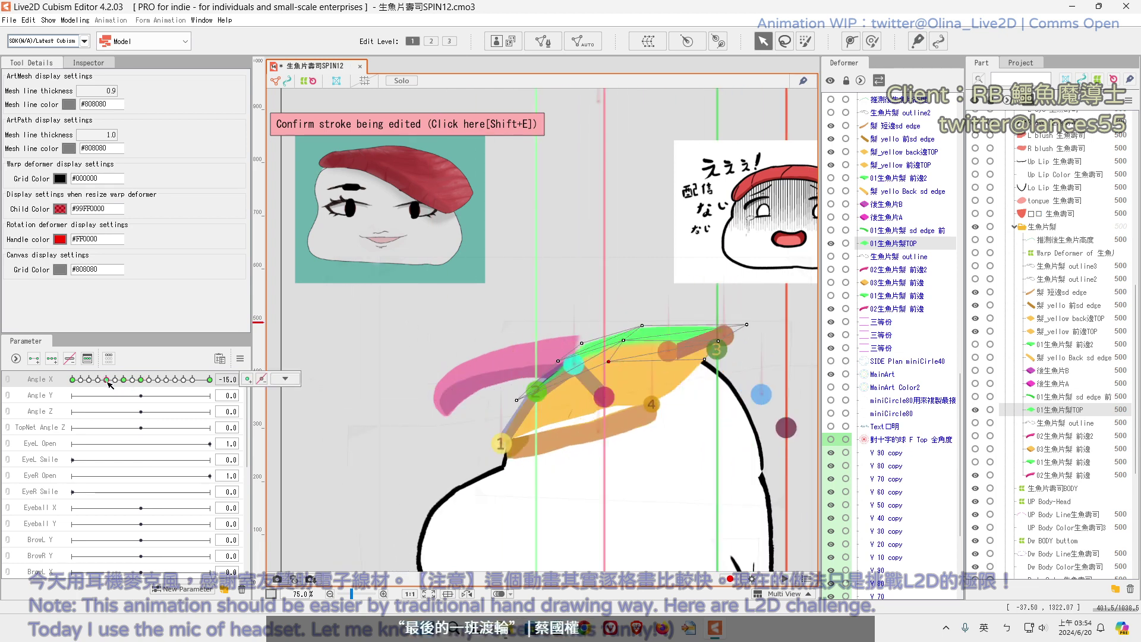
click(432, 41)
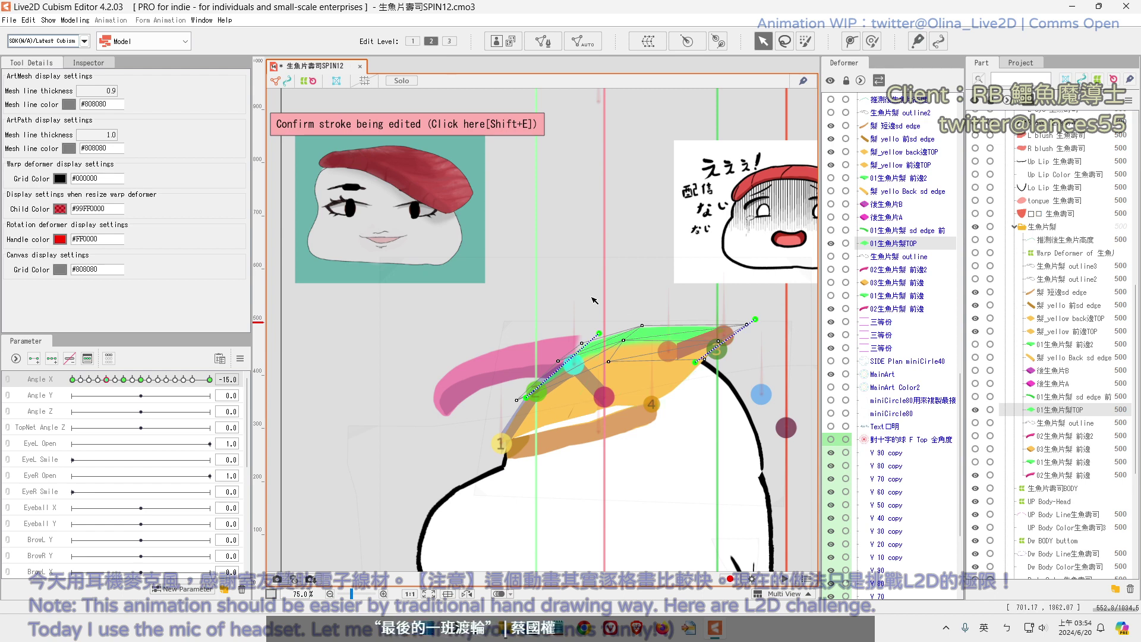
click(891, 241)
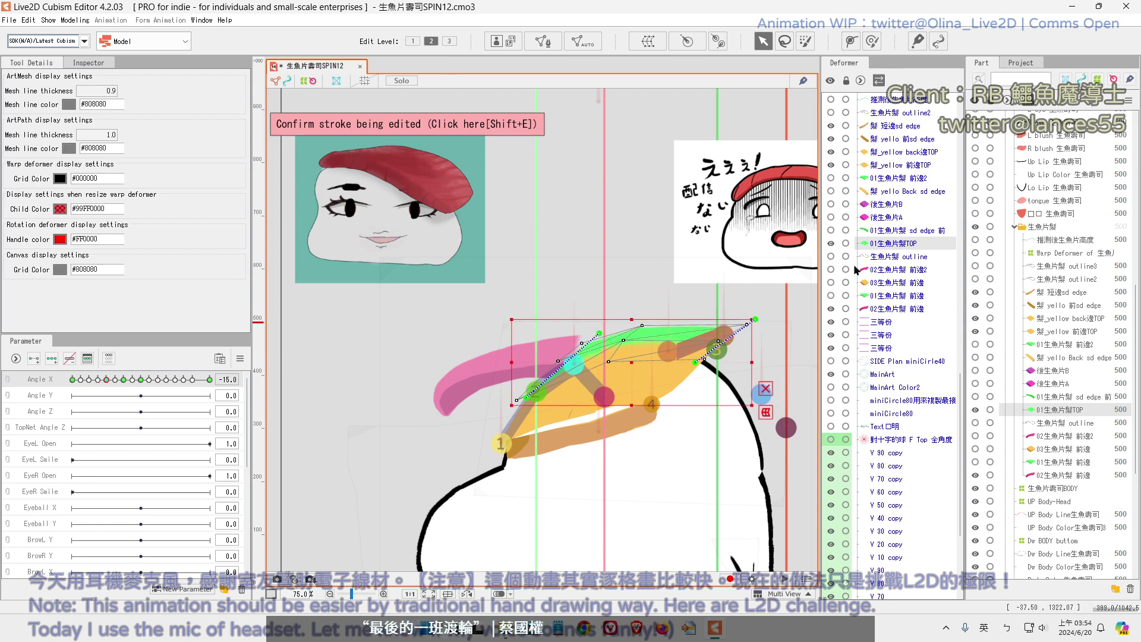
drag(632, 318, 632, 325)
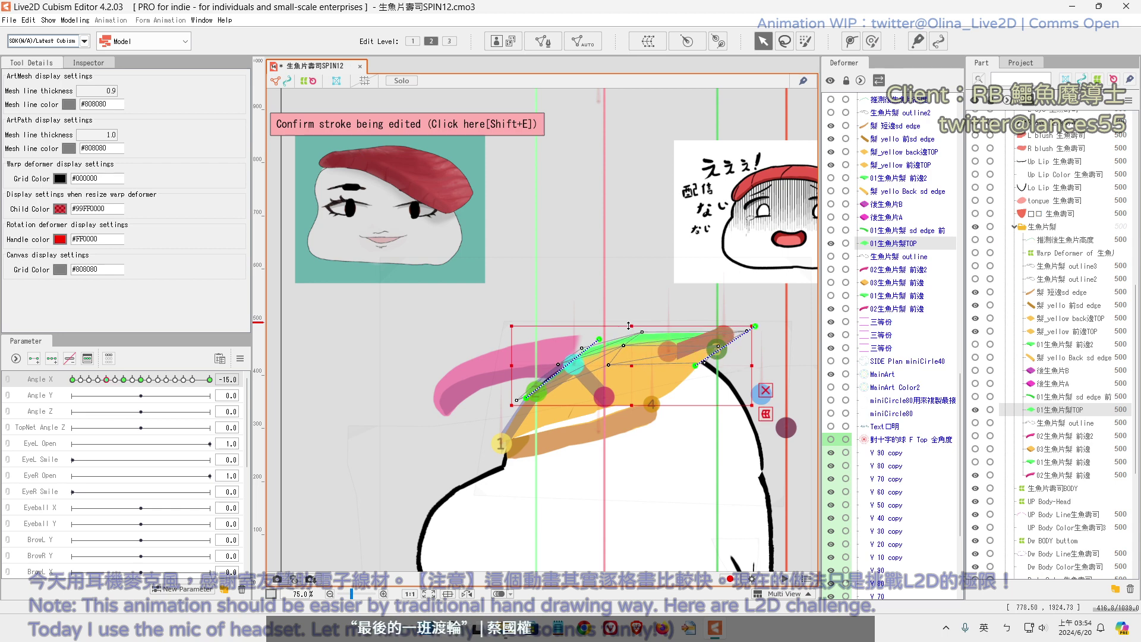
click(765, 390)
drag(756, 325, 743, 319)
drag(641, 331, 616, 350)
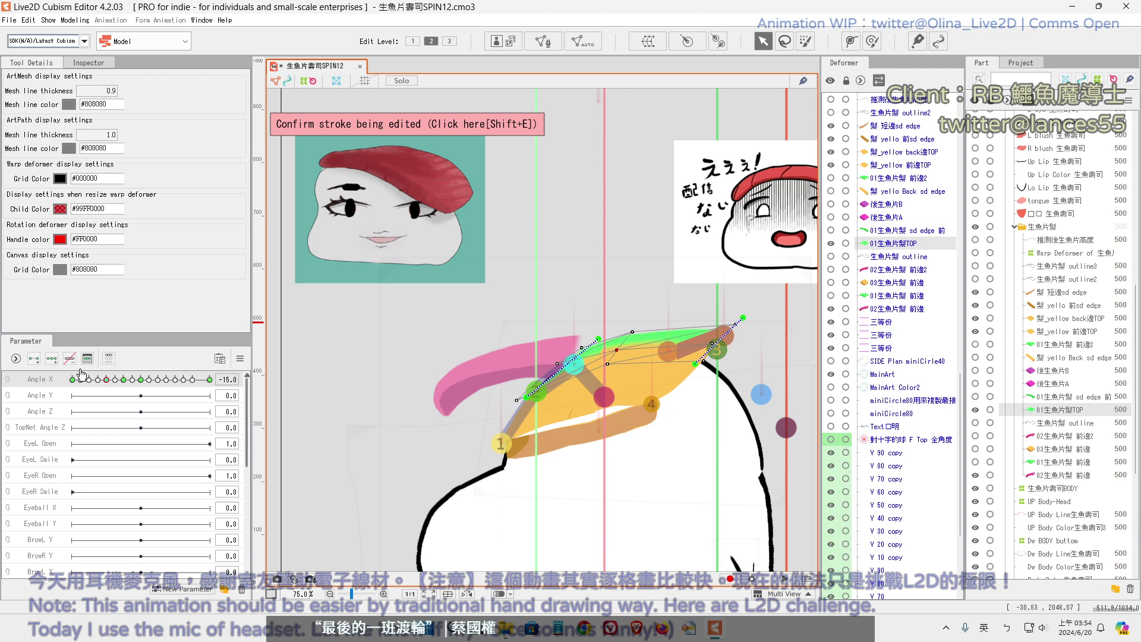
Sweep Angle X between 0, -15 and -30 and check the slice's motion against the whole canvas
drag(149, 379, 72, 382)
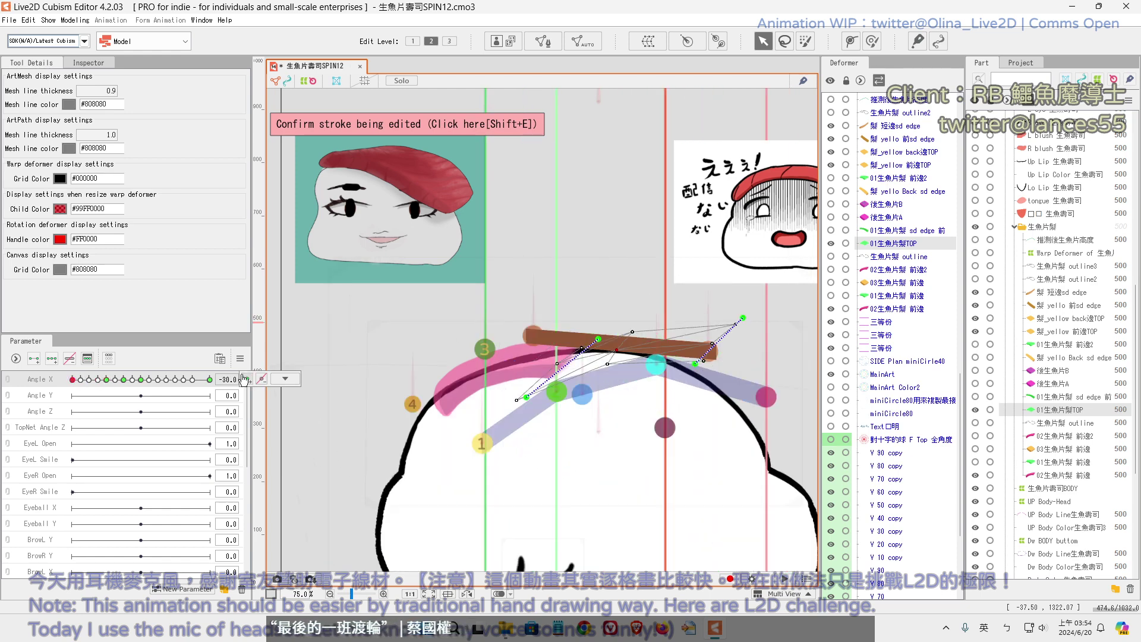
click(114, 380)
scroll(474, 373, down, 1)
drag(402, 402, 390, 473)
scroll(391, 476, down, 3)
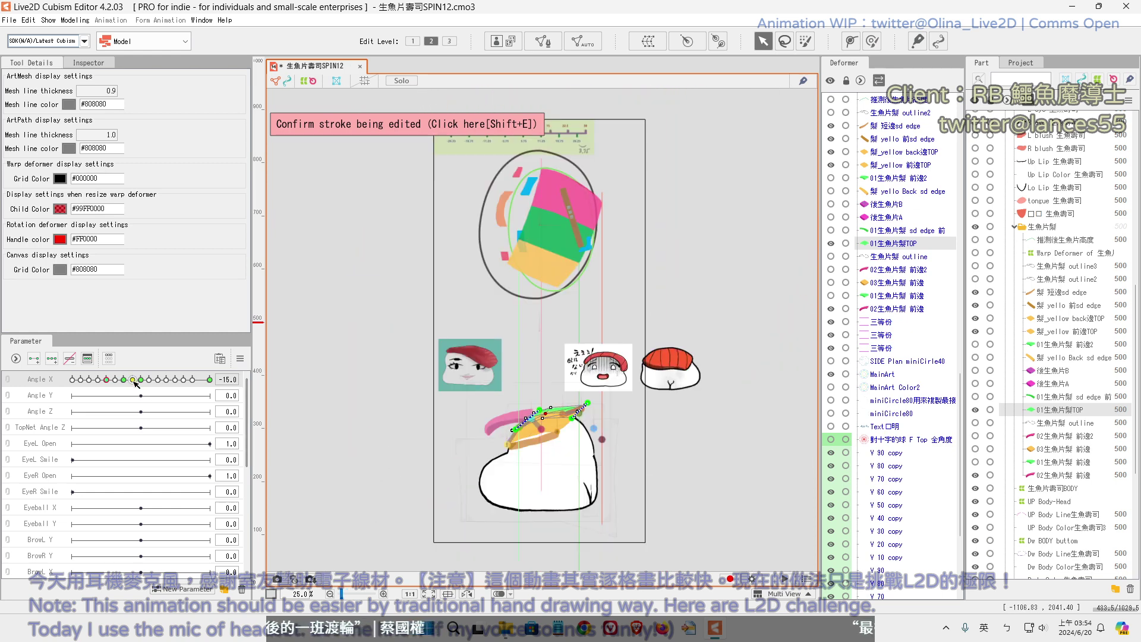
drag(124, 380, 58, 390)
click(109, 382)
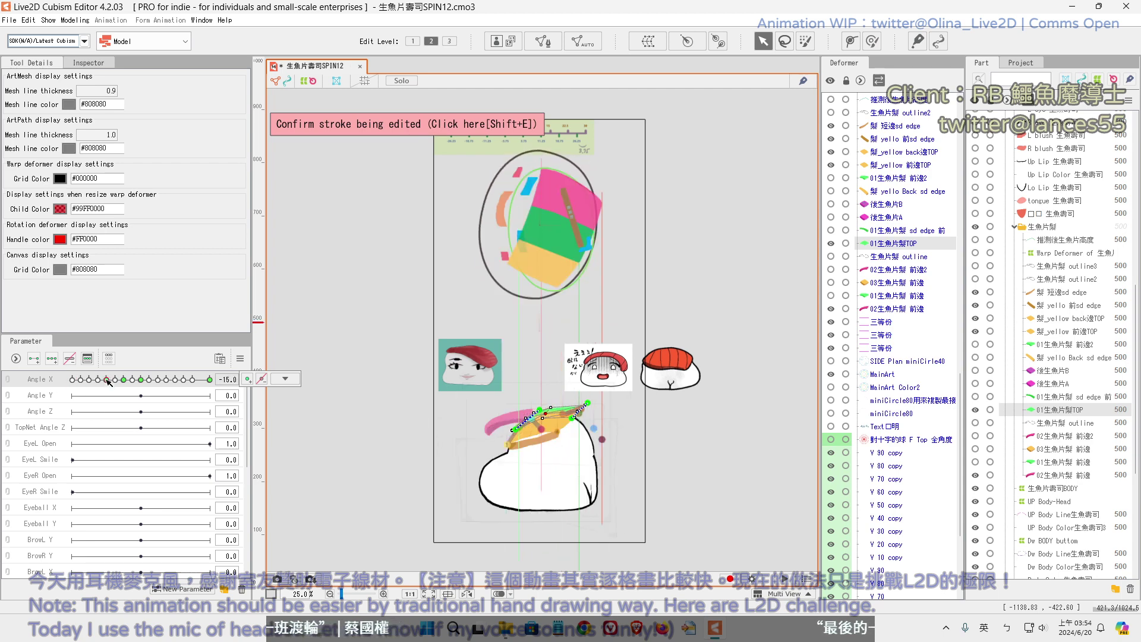
drag(105, 381, 47, 388)
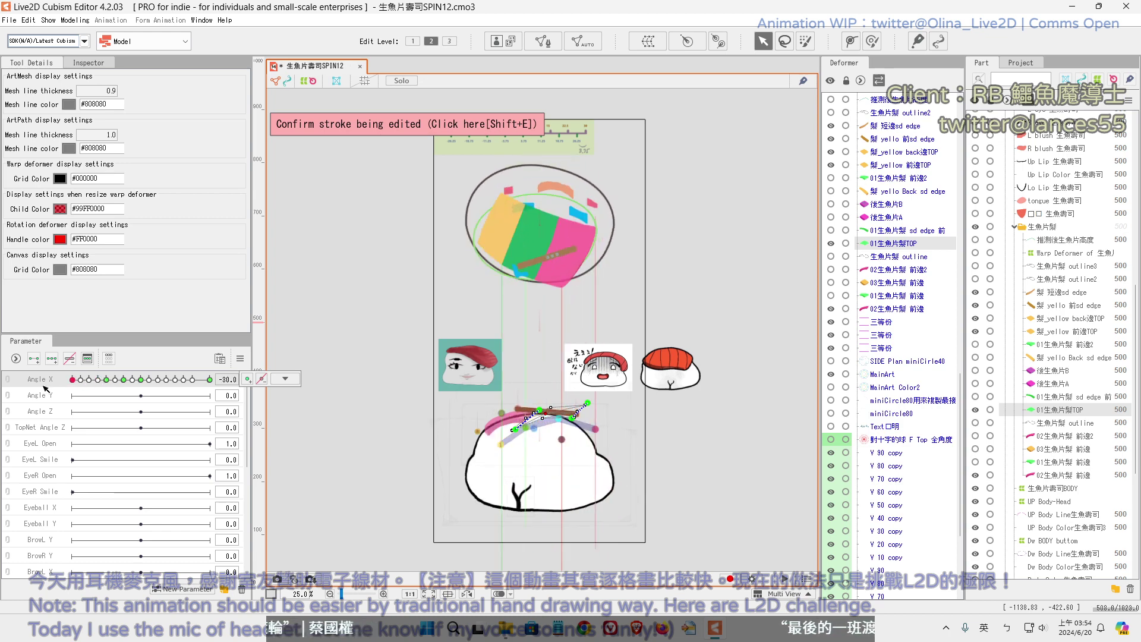
Examine the slice at Angle X -30 against the top view and guide points, and compare it with its pose at Angle X 0
key(ctrl+plus)
key(ctrl+plus)
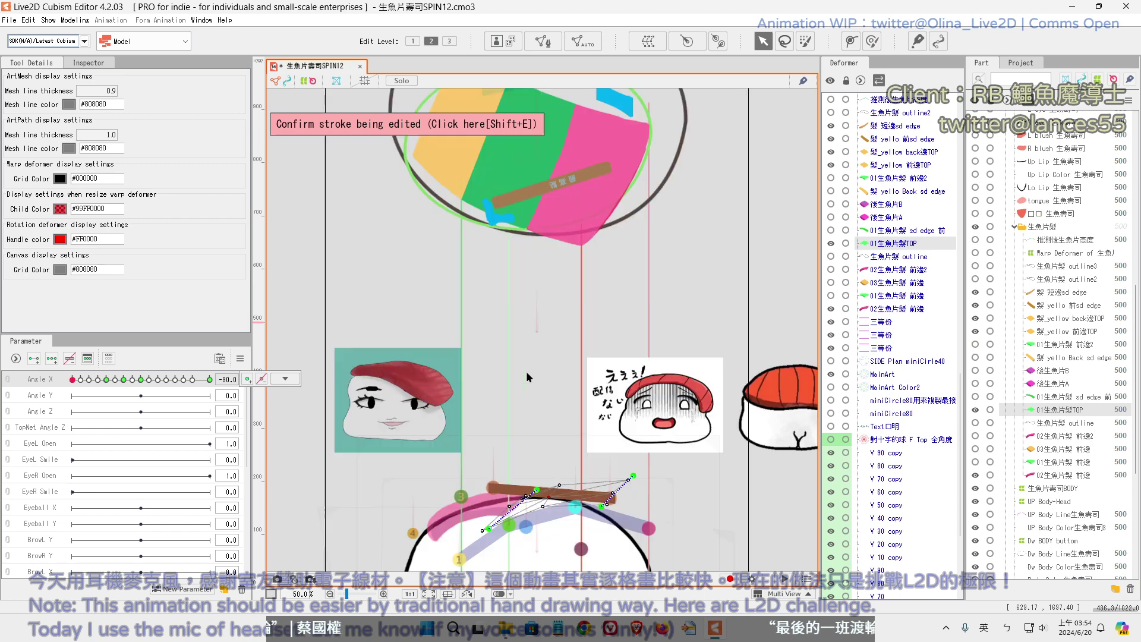
drag(439, 500, 446, 458)
mouse_move(509, 290)
mouse_down()
mouse_move(431, 568)
mouse_move(503, 313)
mouse_move(491, 458)
mouse_up()
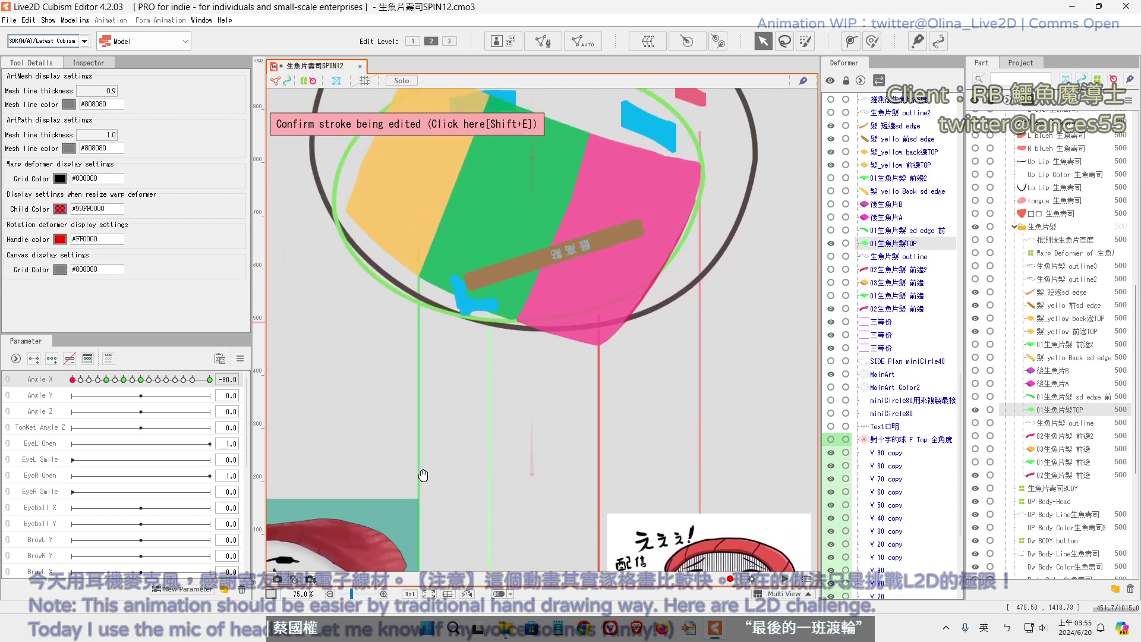
drag(423, 475, 467, 272)
mouse_move(468, 504)
mouse_down()
mouse_move(487, 293)
mouse_move(431, 470)
mouse_up()
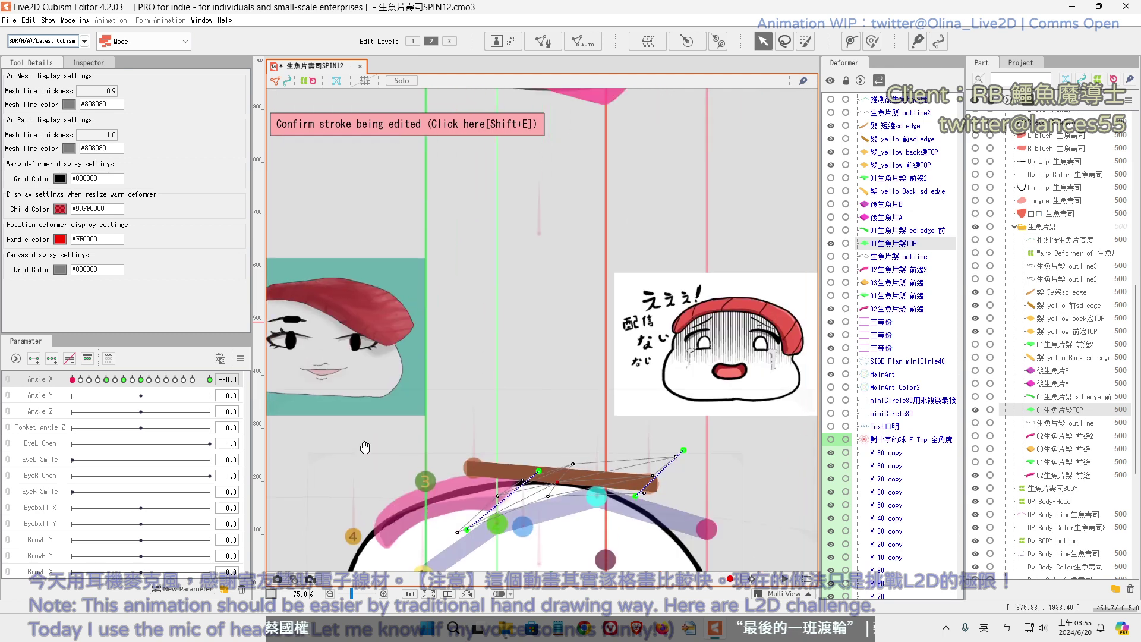
click(141, 379)
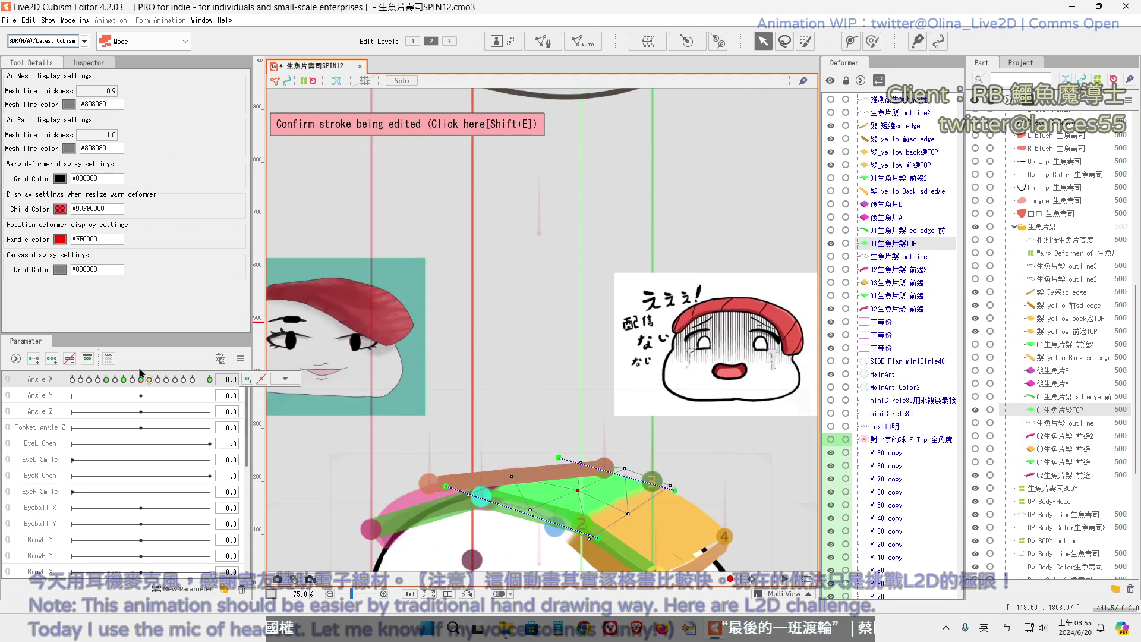
drag(484, 383, 491, 322)
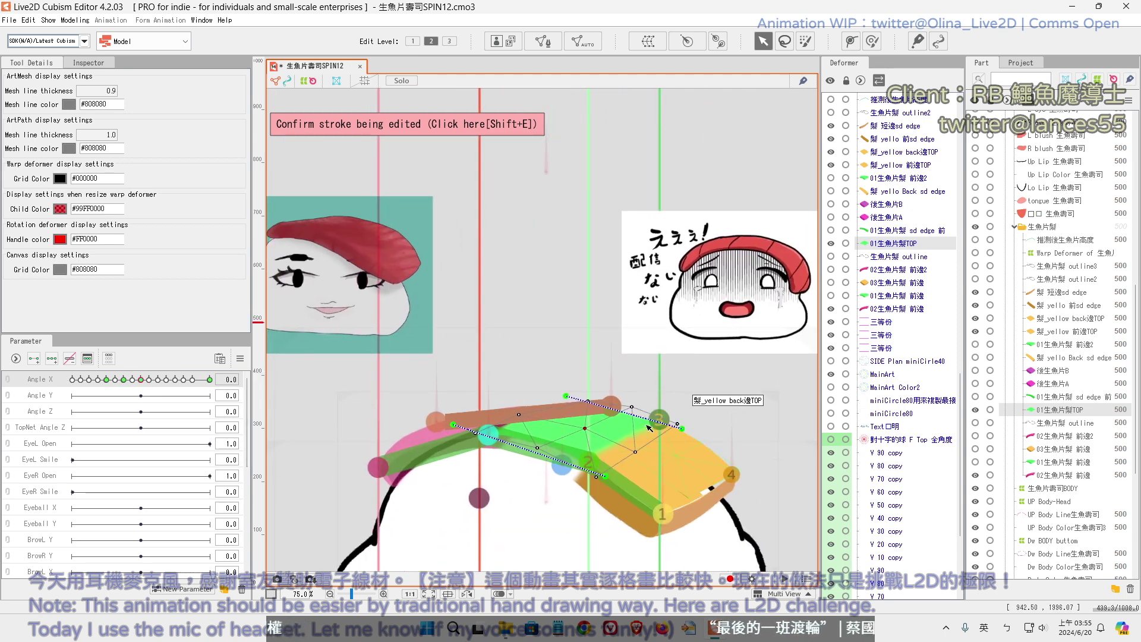
scroll(602, 415, up, 1)
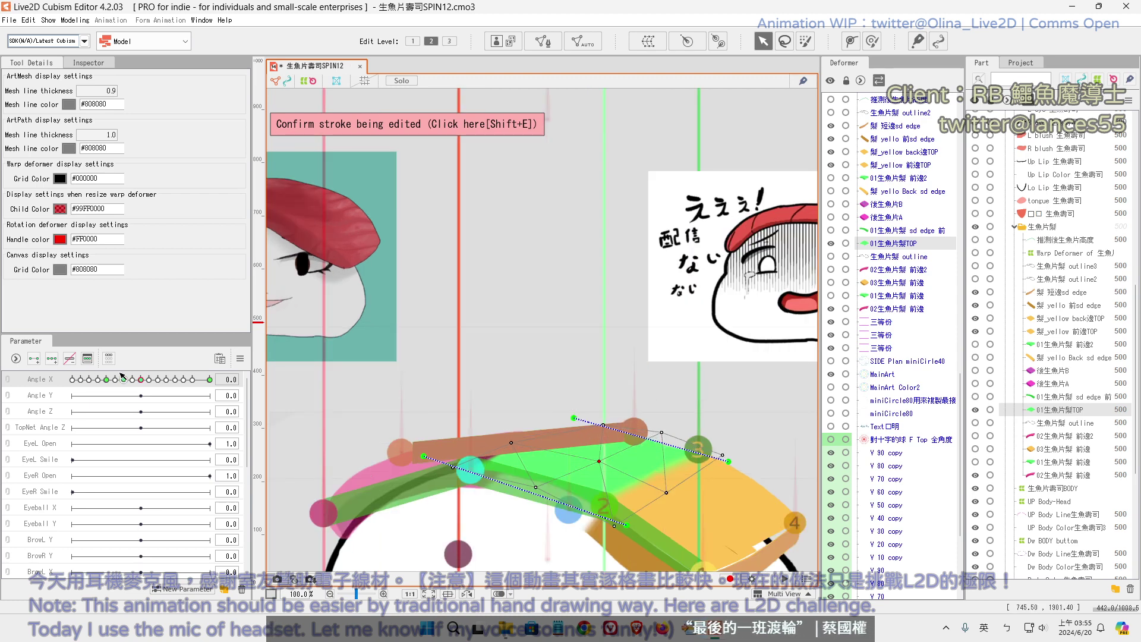
drag(121, 376, 60, 397)
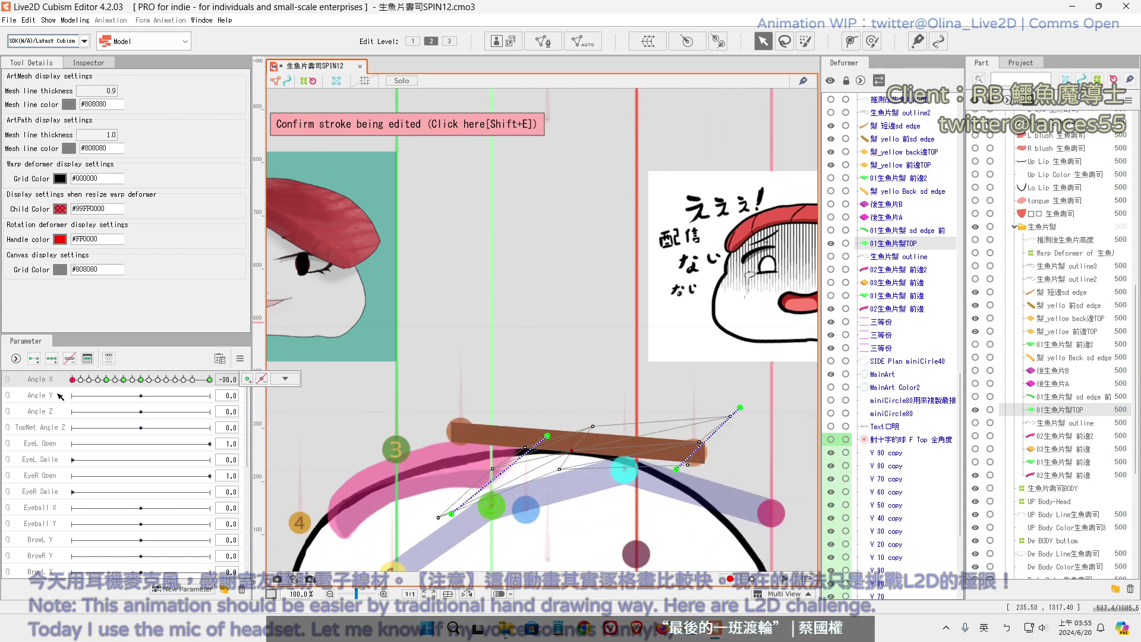
scroll(504, 437, down, 1)
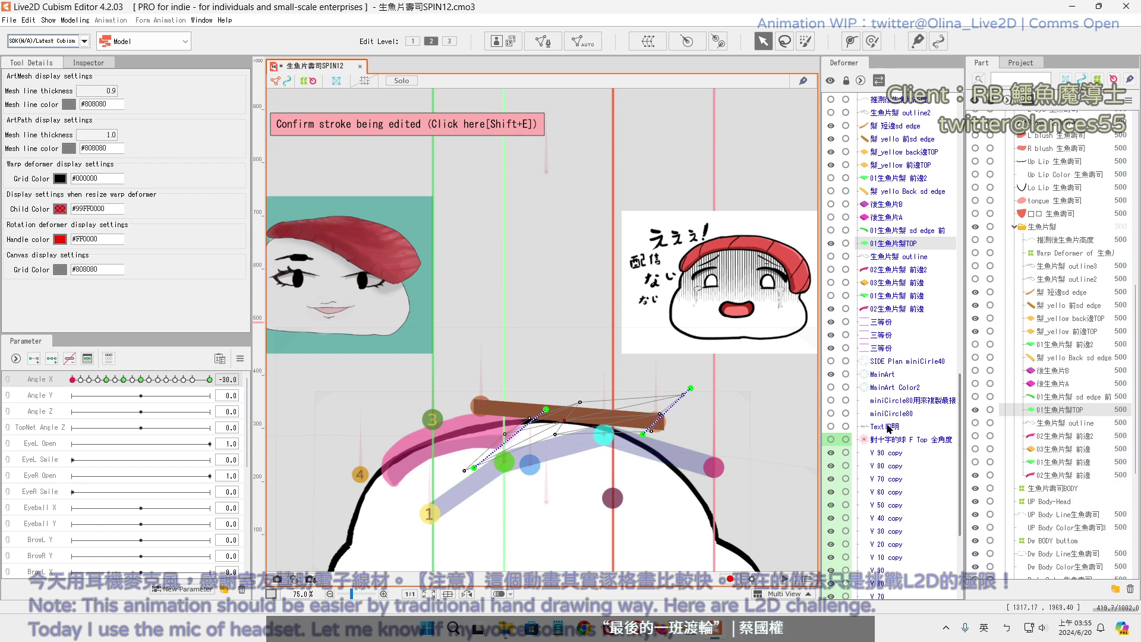
Hide 02生魚片髮 前邊 and set the opacity of the brown height bars 生魚片頂高_Back and 生魚片頂高_Front to 31%
click(975, 475)
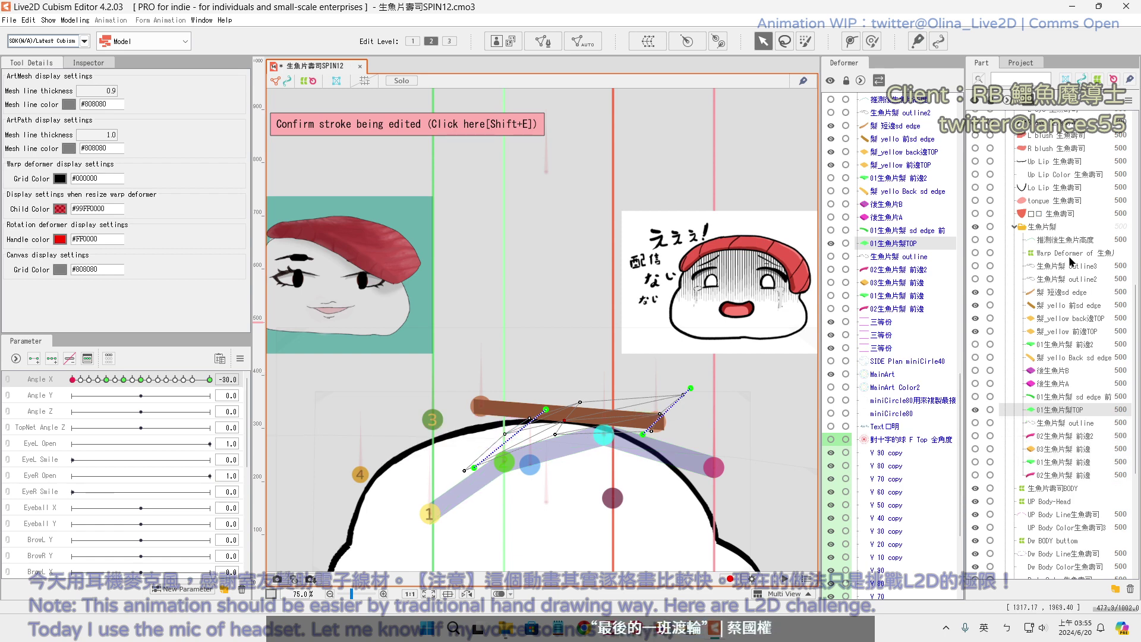
right_click(504, 412)
click(561, 520)
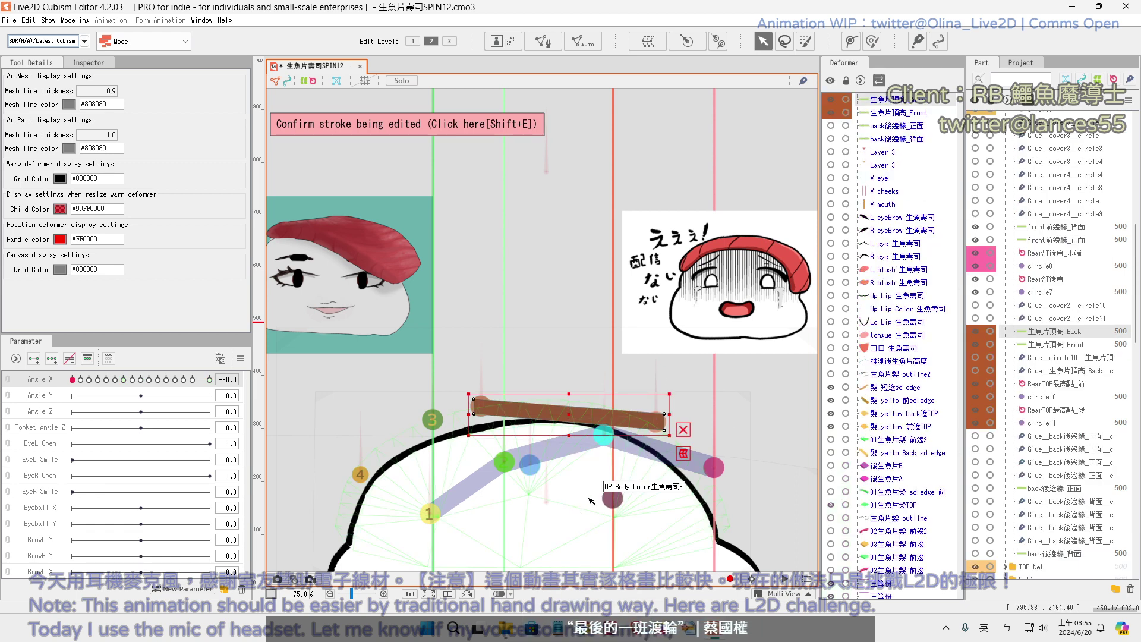
click(975, 331)
click(975, 345)
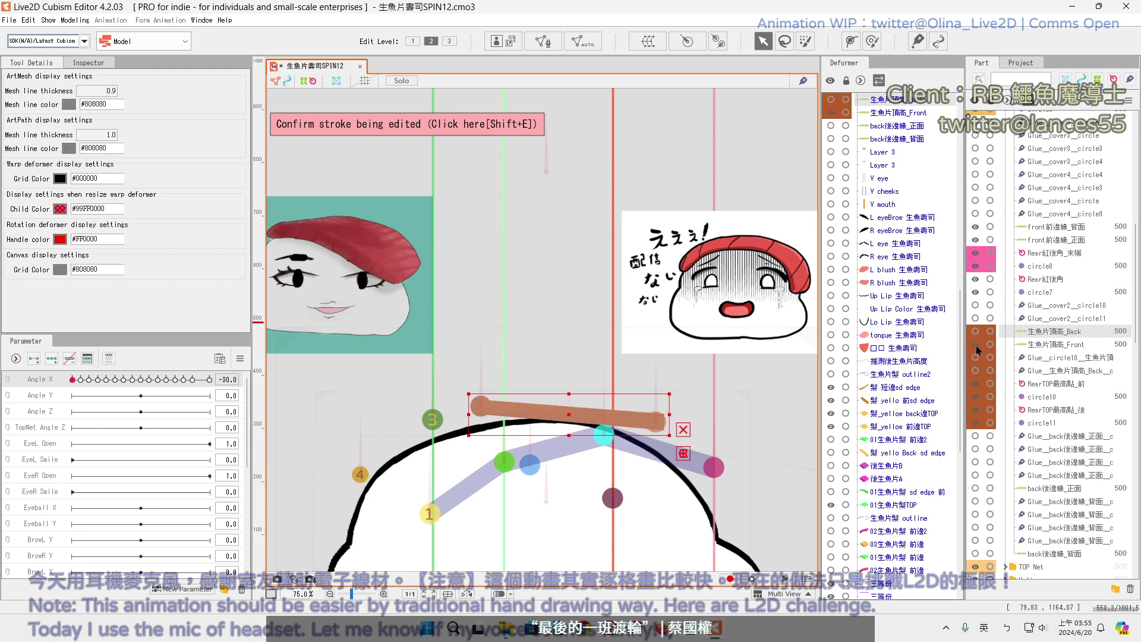
click(975, 333)
drag(1133, 329, 1137, 358)
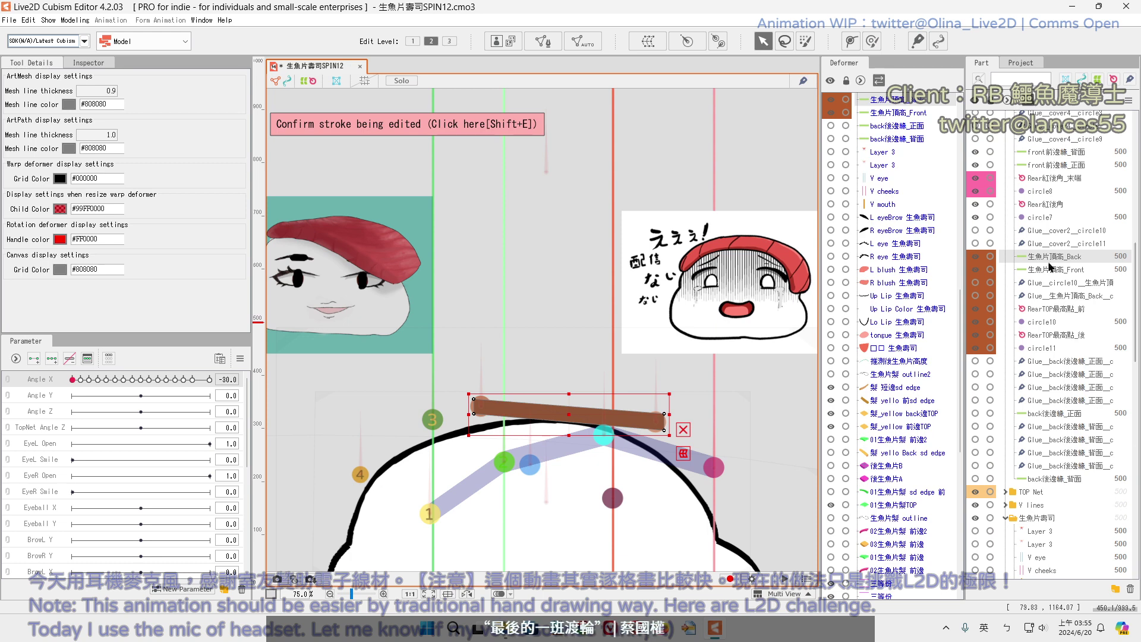
shift+click(1050, 269)
click(91, 62)
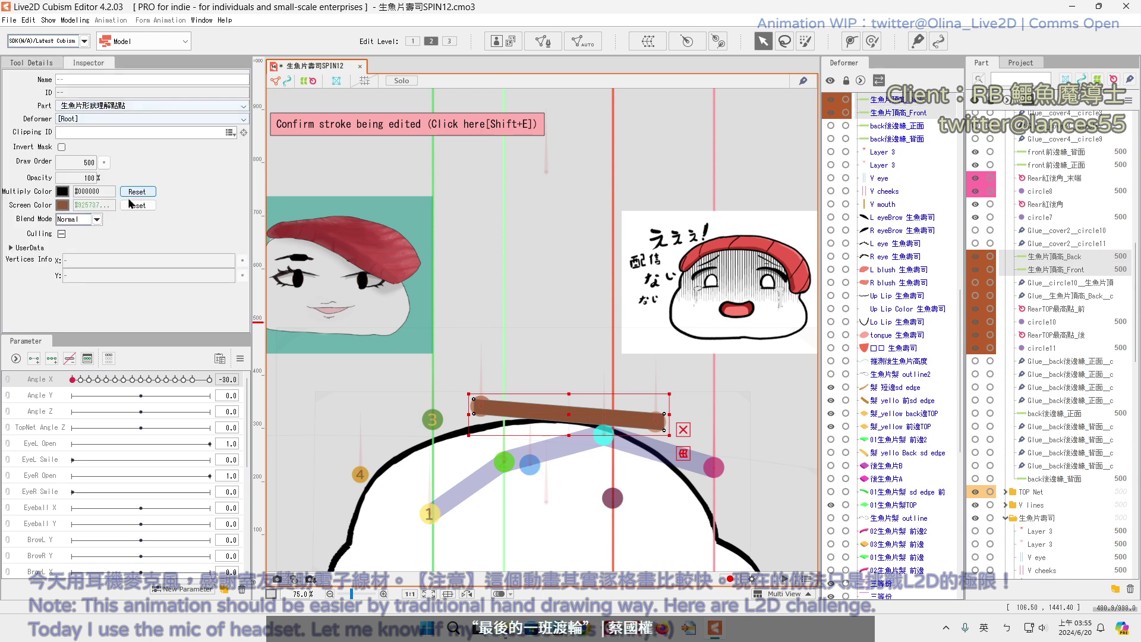
drag(69, 177, 41, 186)
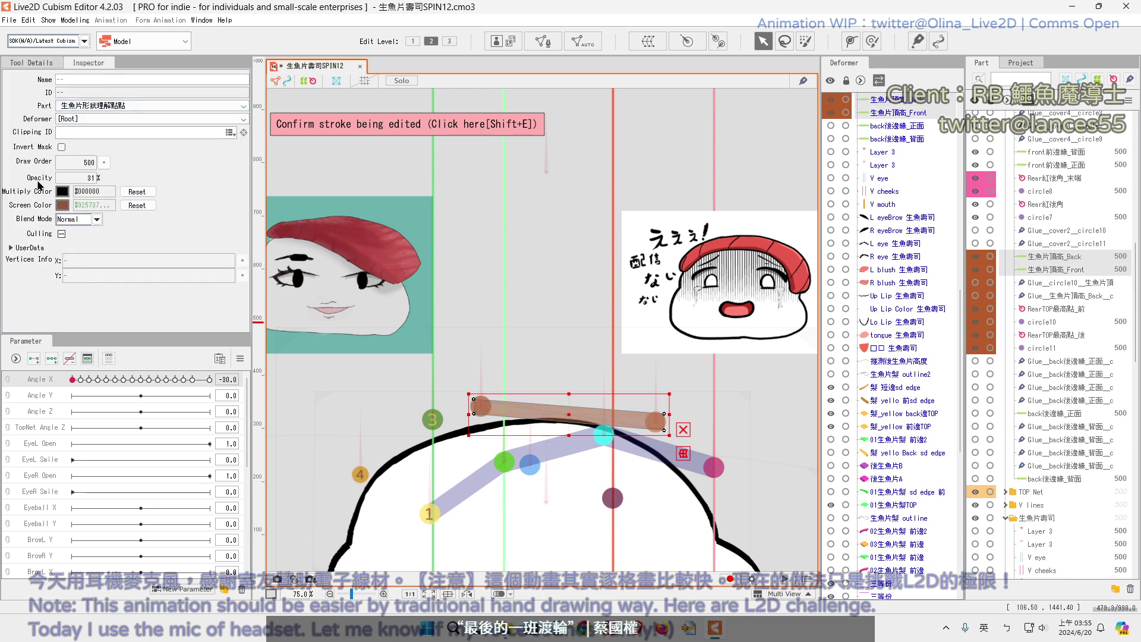
Compare the translucent height bars at Angle X 0 and -30, and select 01生魚片髮TOP at Angle X 0
click(144, 379)
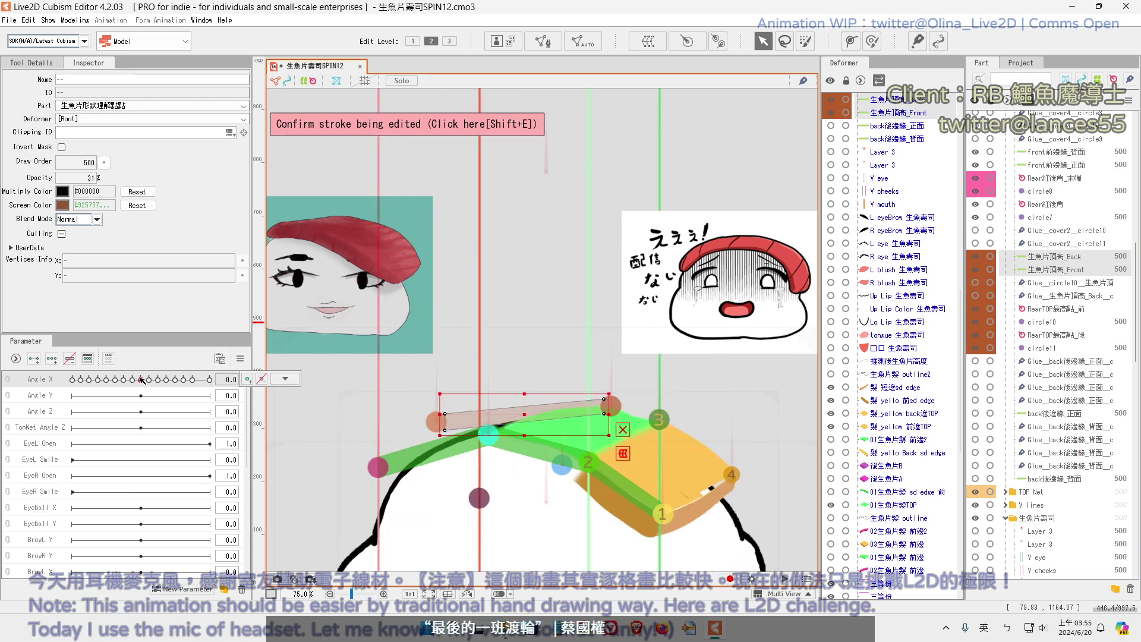
click(285, 378)
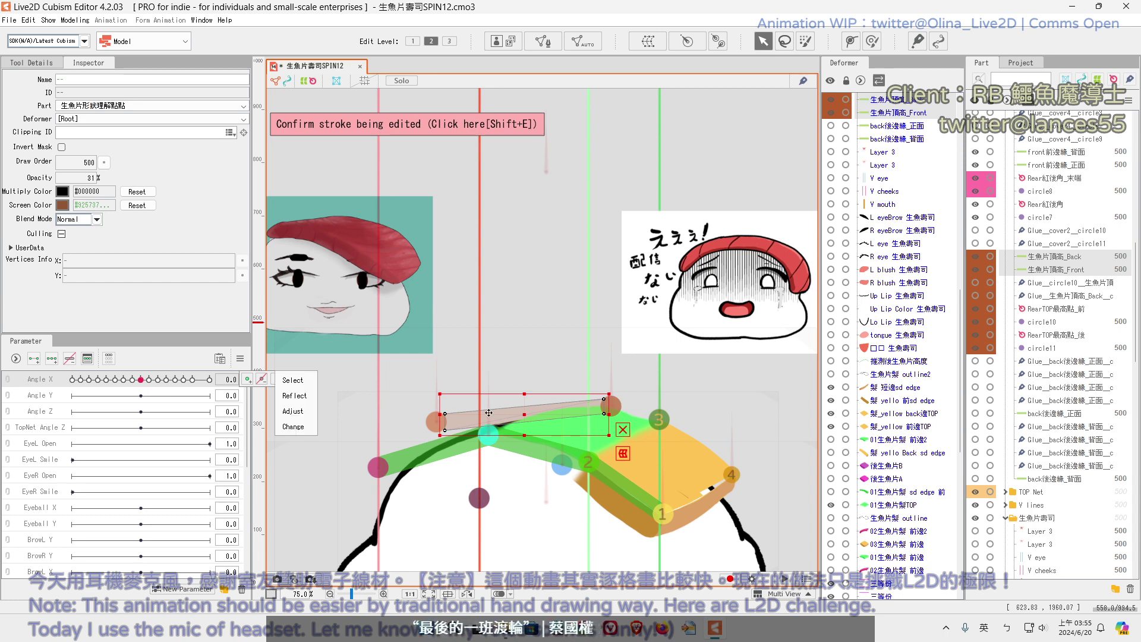
drag(138, 380, 71, 421)
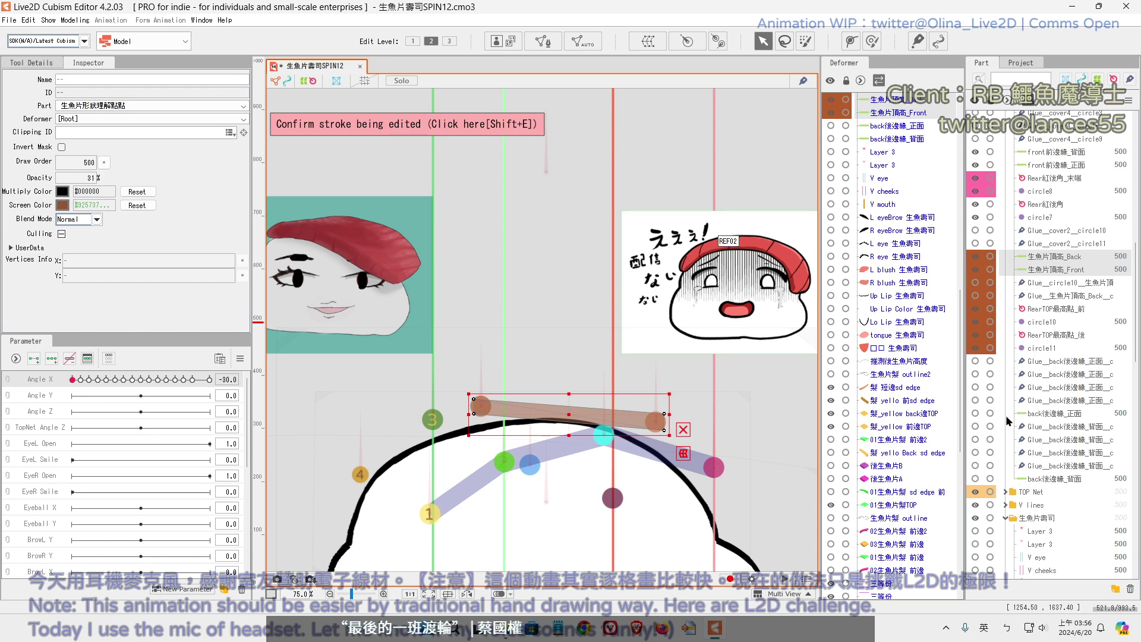
click(141, 379)
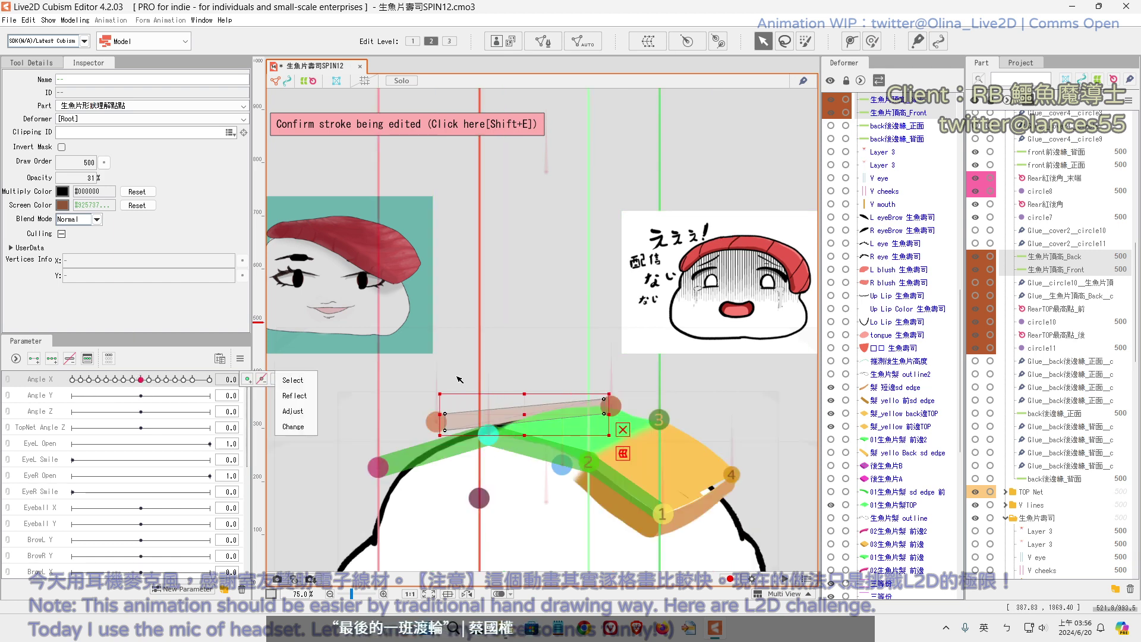
right_click(606, 436)
click(638, 560)
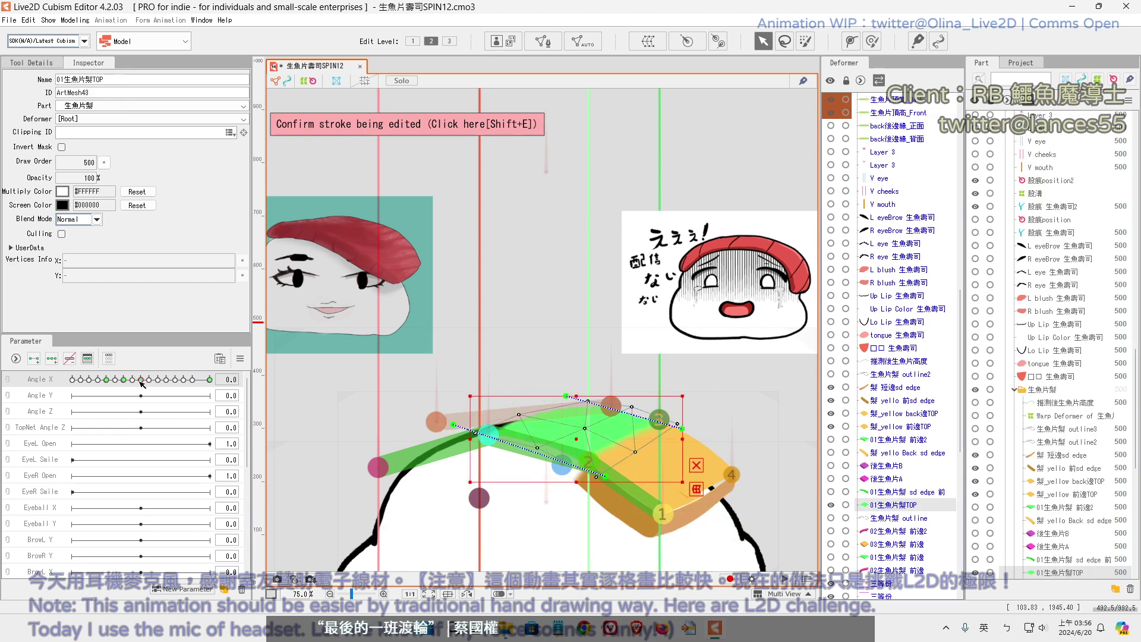
Add an Angle X key at -30 to 01生魚片髮TOP and compare the slice's pose there with -15
drag(141, 379, 34, 387)
click(248, 380)
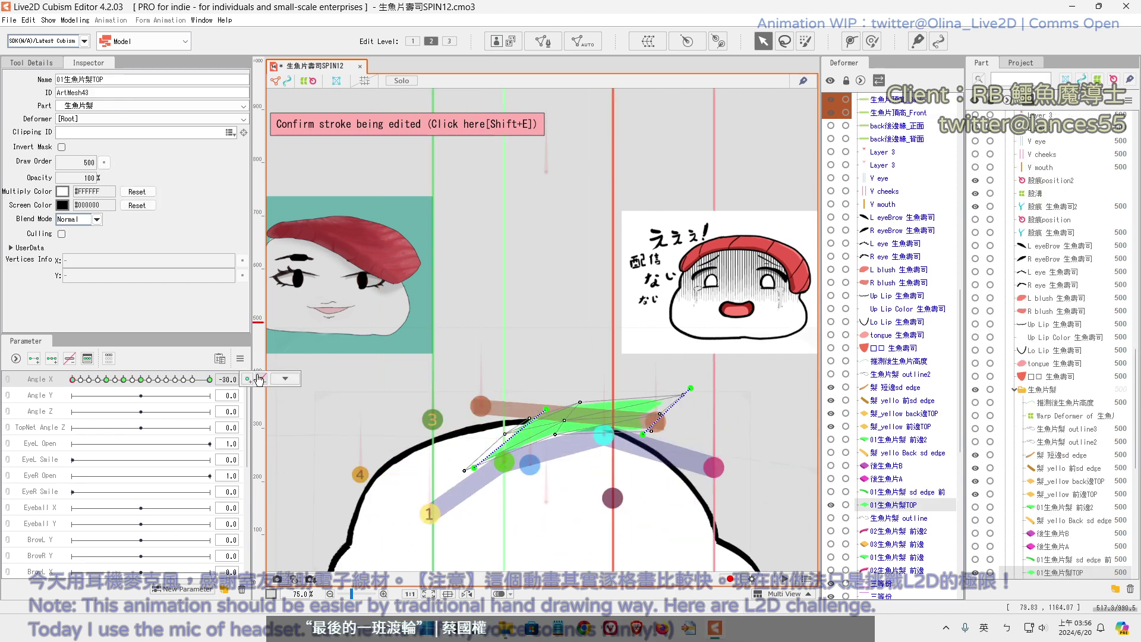
click(106, 379)
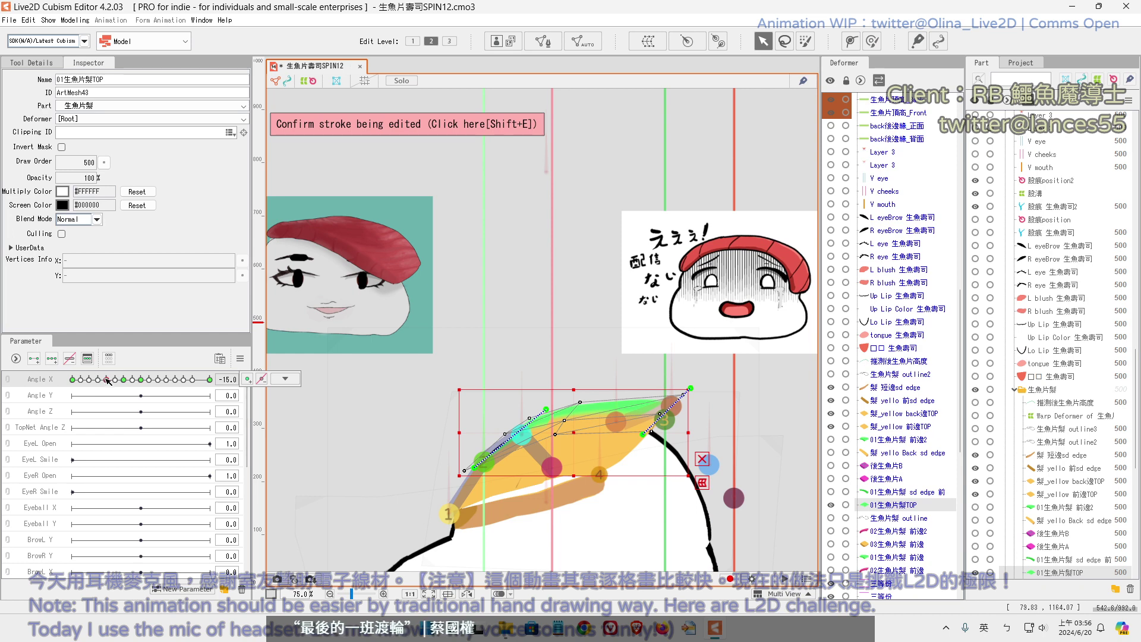
drag(107, 382, 71, 381)
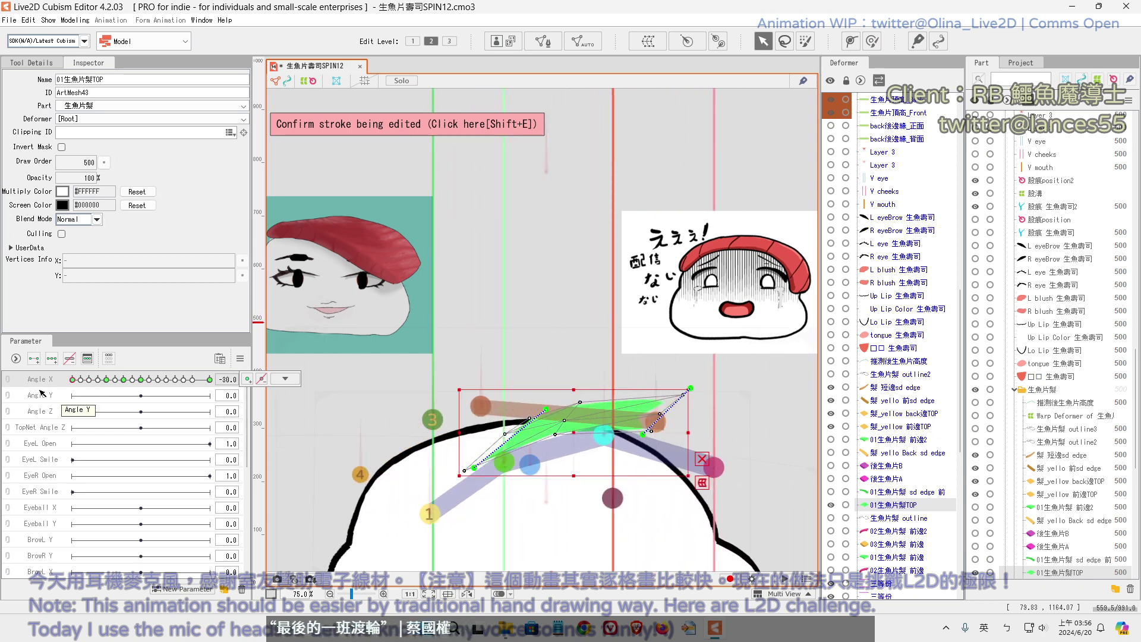
click(285, 379)
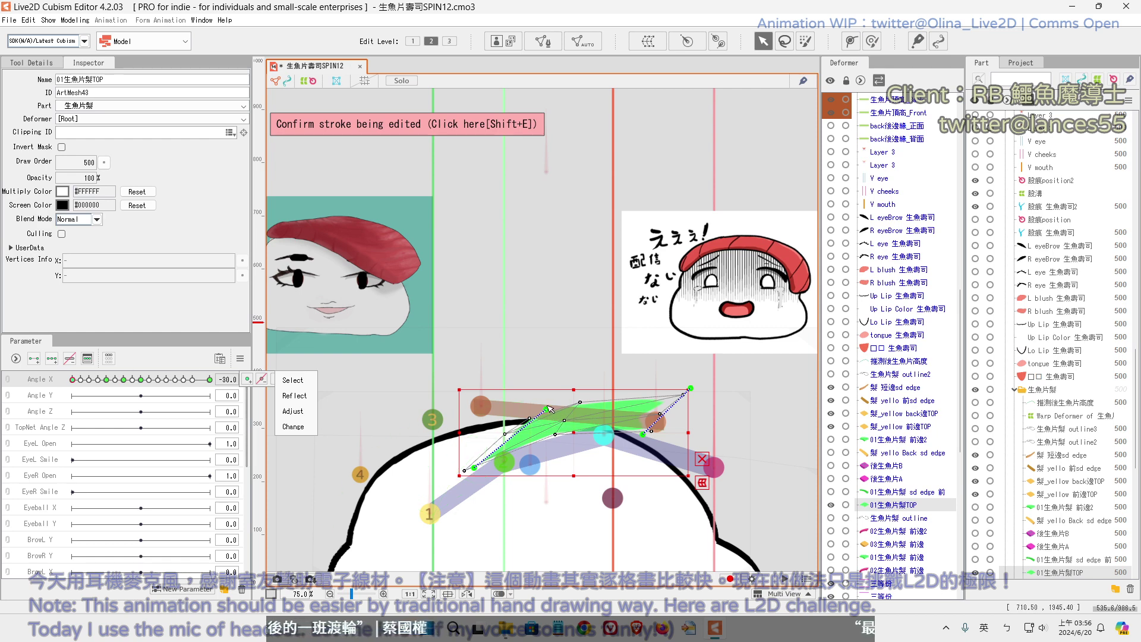
At Angle X -30, reshape the slice with its deform path points to span markers 3 and 2 and the cyan marker
drag(547, 409, 439, 418)
drag(475, 468, 499, 466)
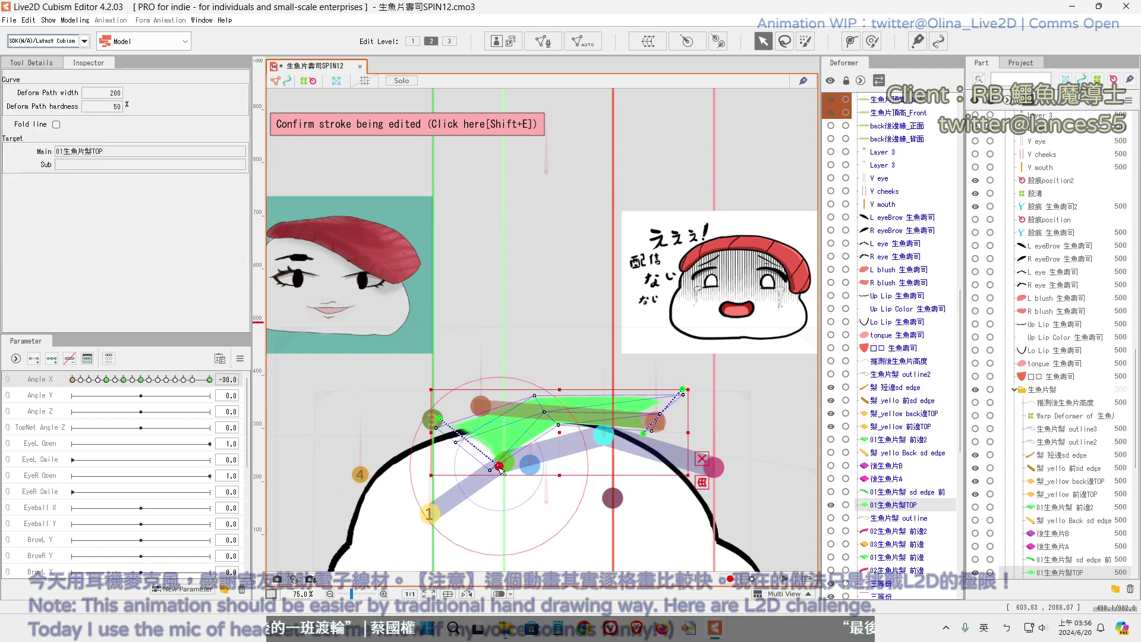
drag(644, 433, 607, 443)
mouse_move(678, 390)
mouse_down()
mouse_move(583, 373)
mouse_move(603, 387)
mouse_up()
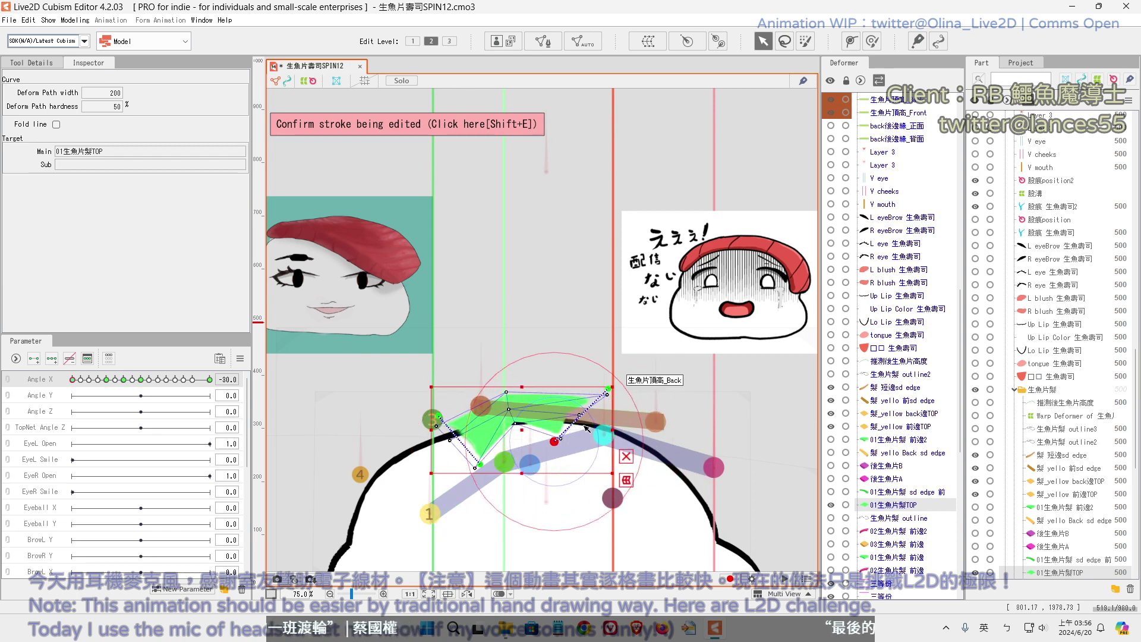
click(626, 457)
drag(554, 441, 606, 433)
drag(608, 389, 553, 390)
drag(473, 397, 507, 428)
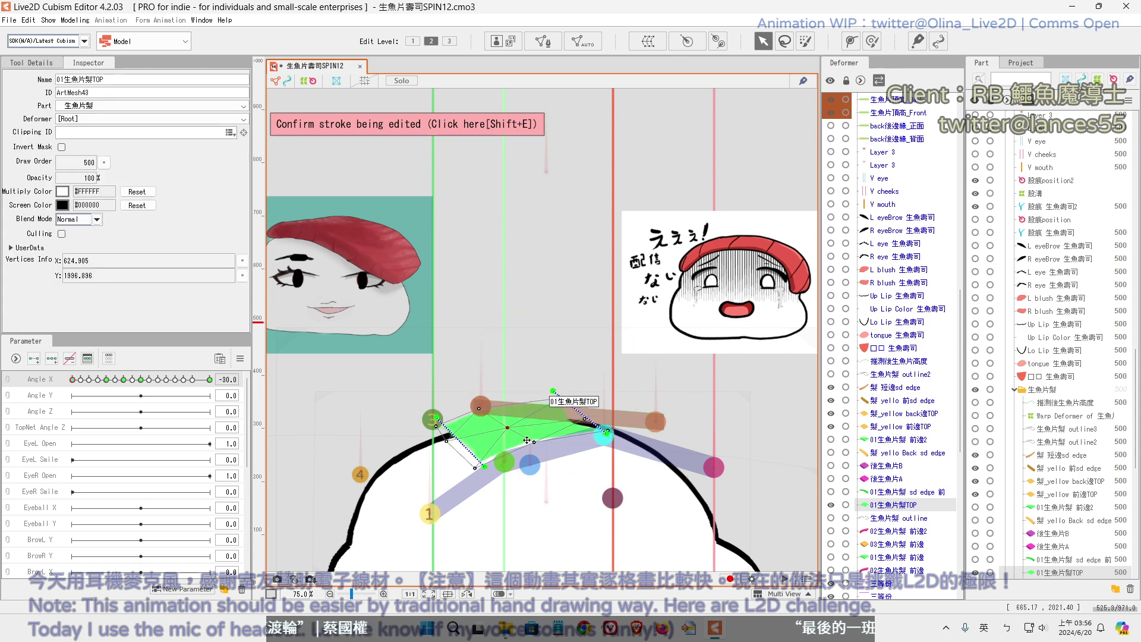
Refine the slice's lower-middle and far-edge vertices at Angle X -30, and undo the small shift of the whole slice
click(533, 442)
click(593, 414)
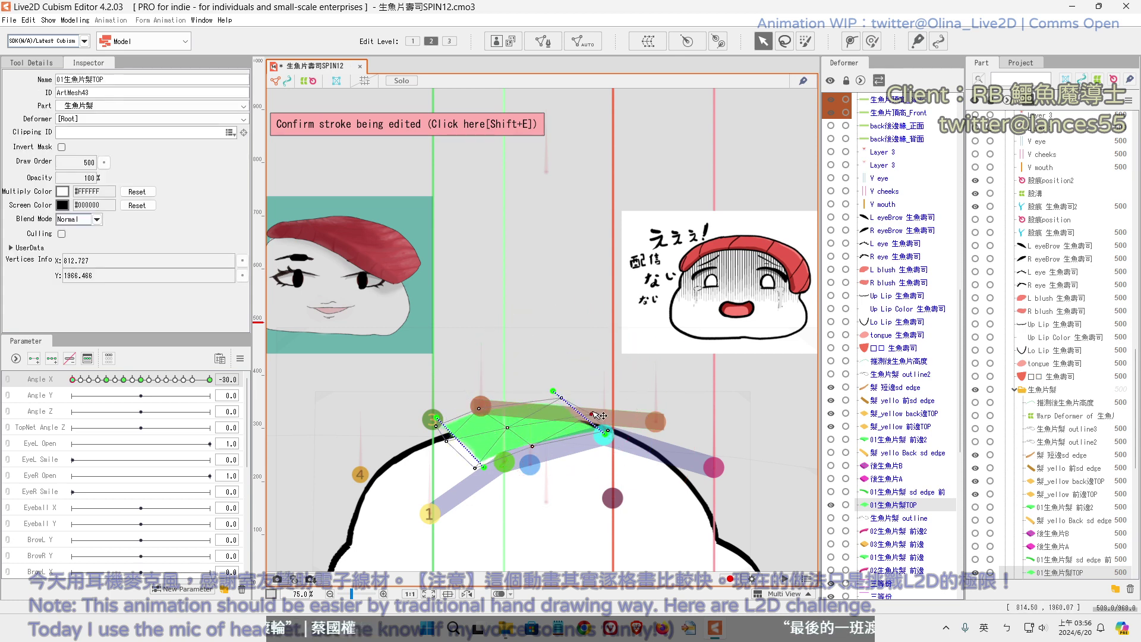
drag(489, 424, 494, 423)
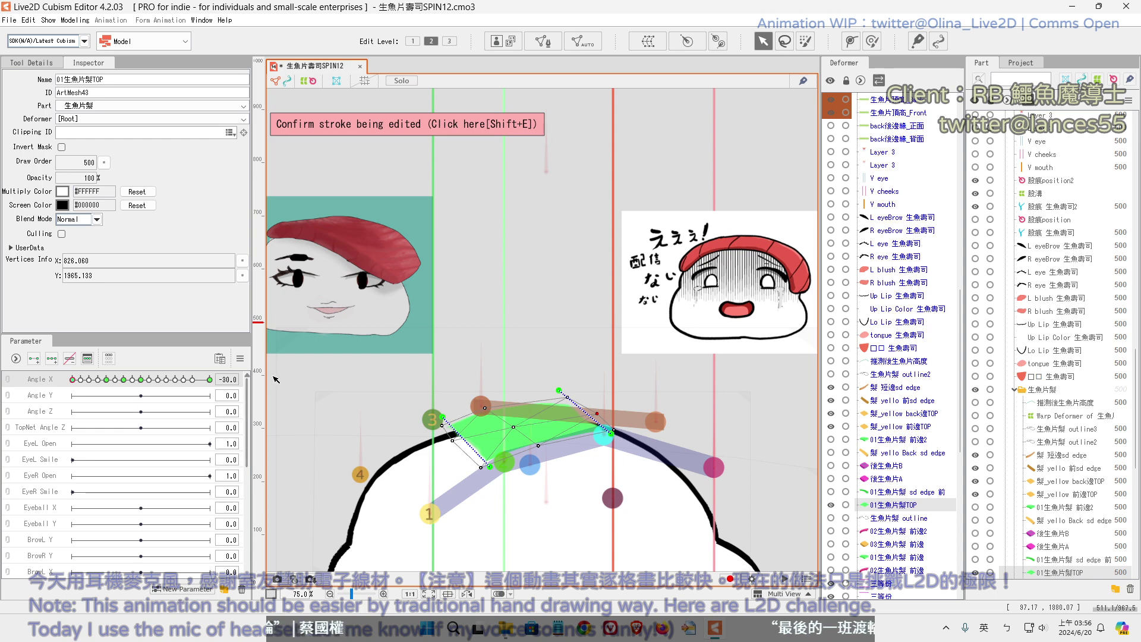
key(ctrl+z)
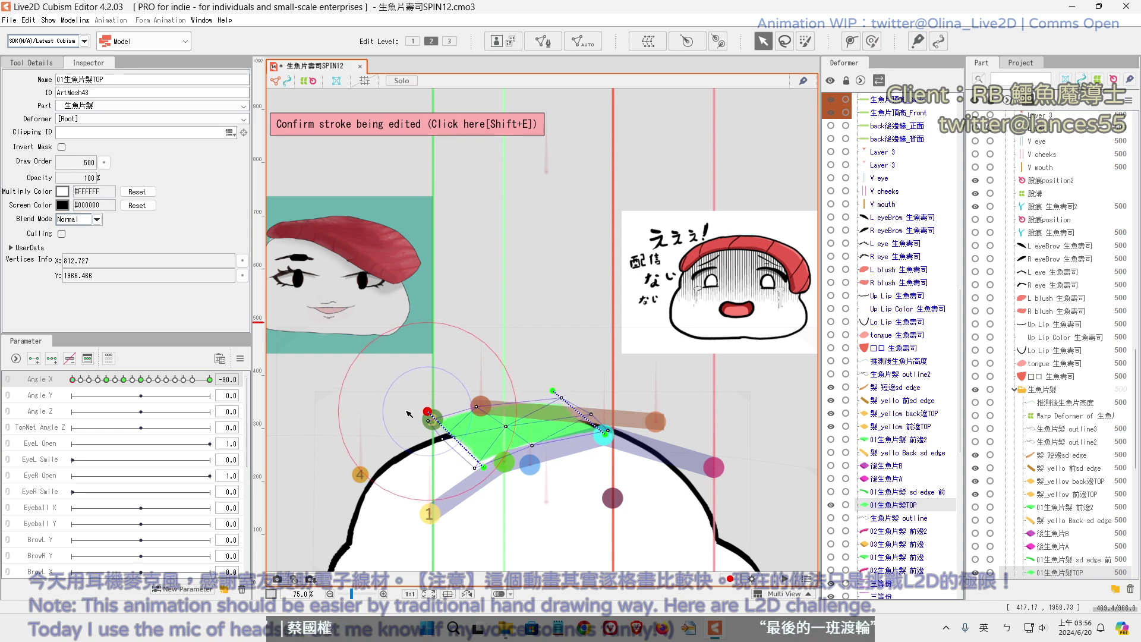
Sweep Angle X between -15 and -30 and check how the reshaped slice moves against the guide markers
click(107, 379)
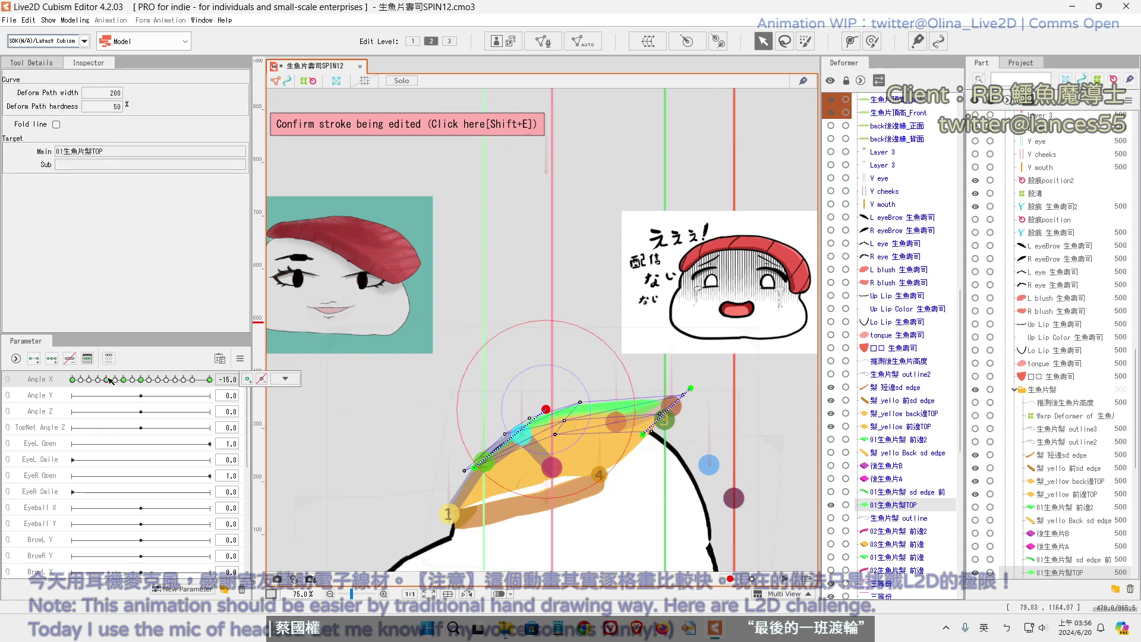
drag(109, 379, 70, 384)
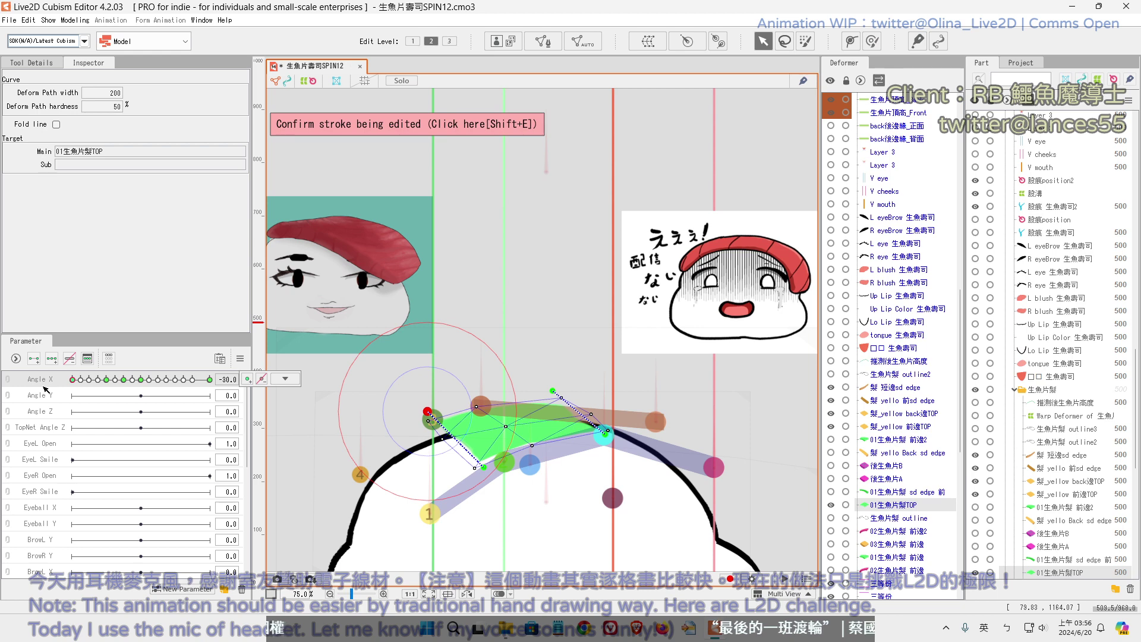
click(106, 380)
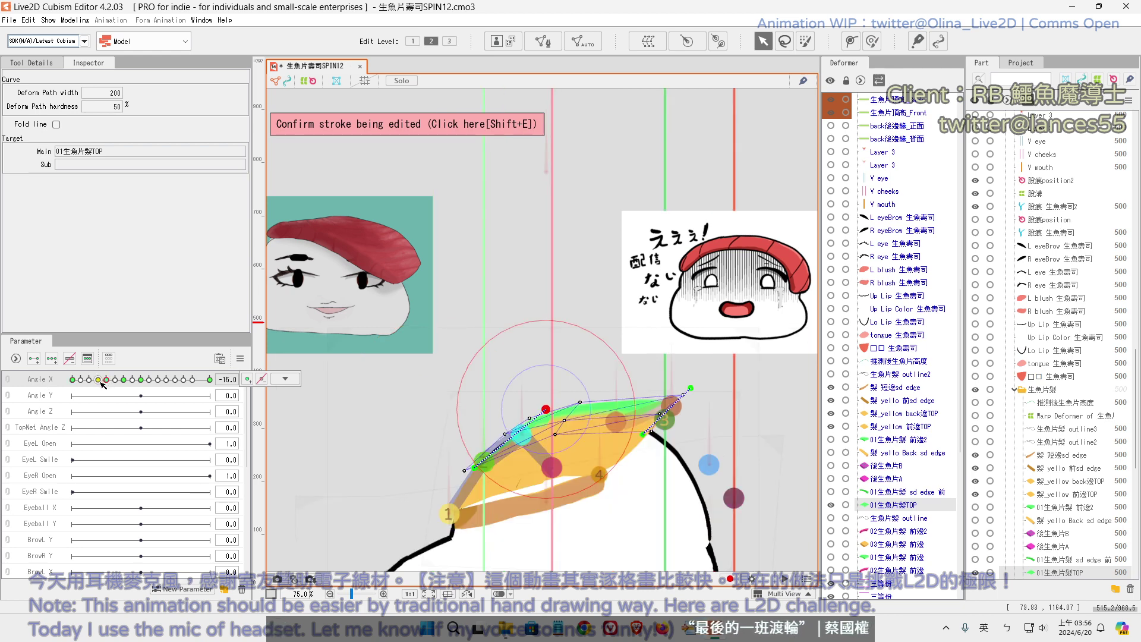
drag(107, 382, 53, 395)
click(107, 381)
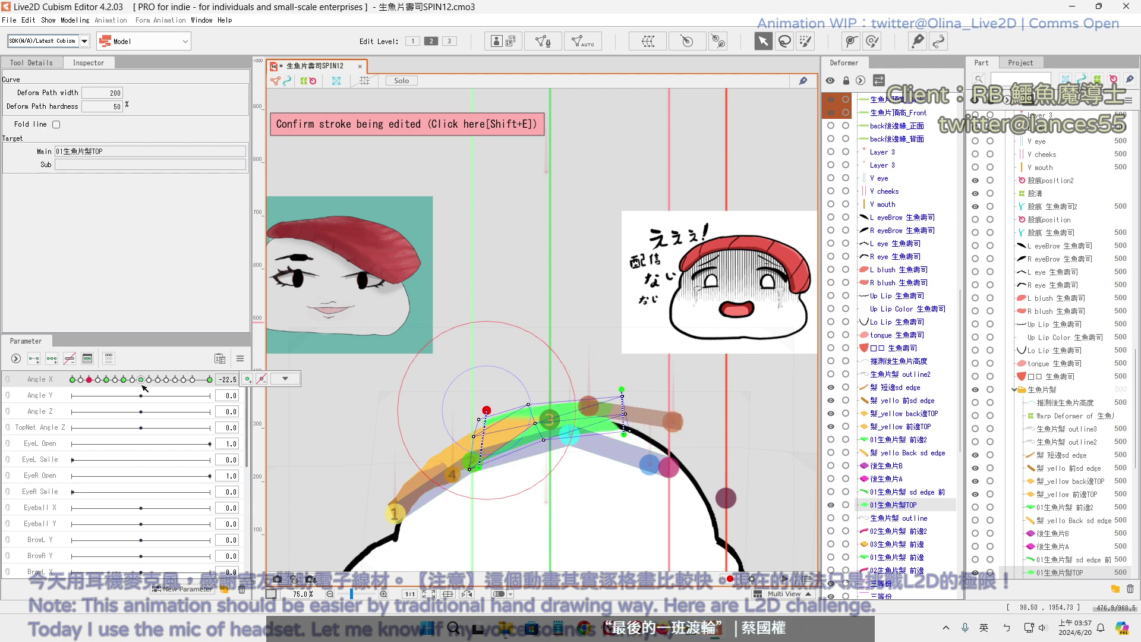
Undo the last three edits to the slice
key(ctrl+z)
key(ctrl+z)
key(ctrl+z)
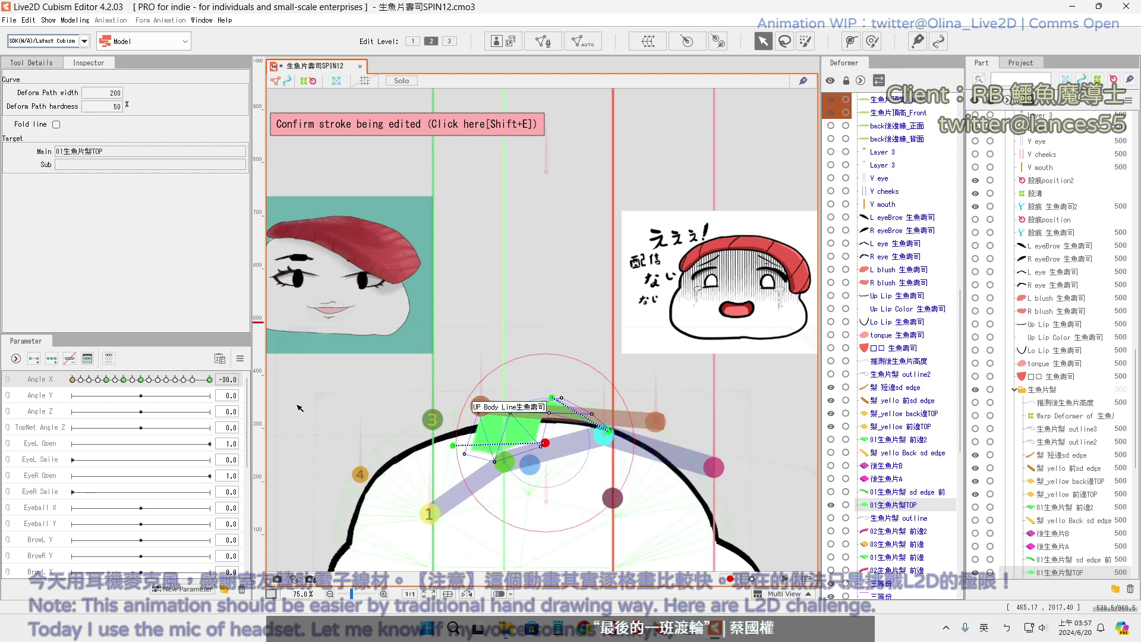
Add an Angle X key at -22.5 and pull the slice's path points towards marker 2 and the brown bar's near end
click(89, 379)
click(243, 379)
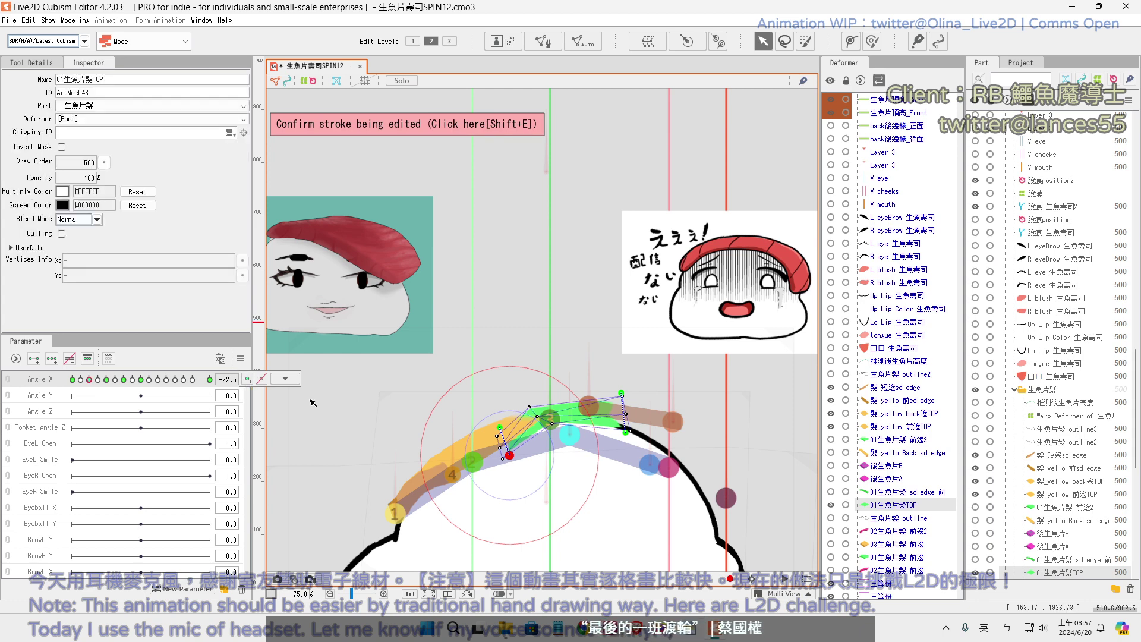
drag(510, 456, 565, 438)
drag(621, 393, 475, 466)
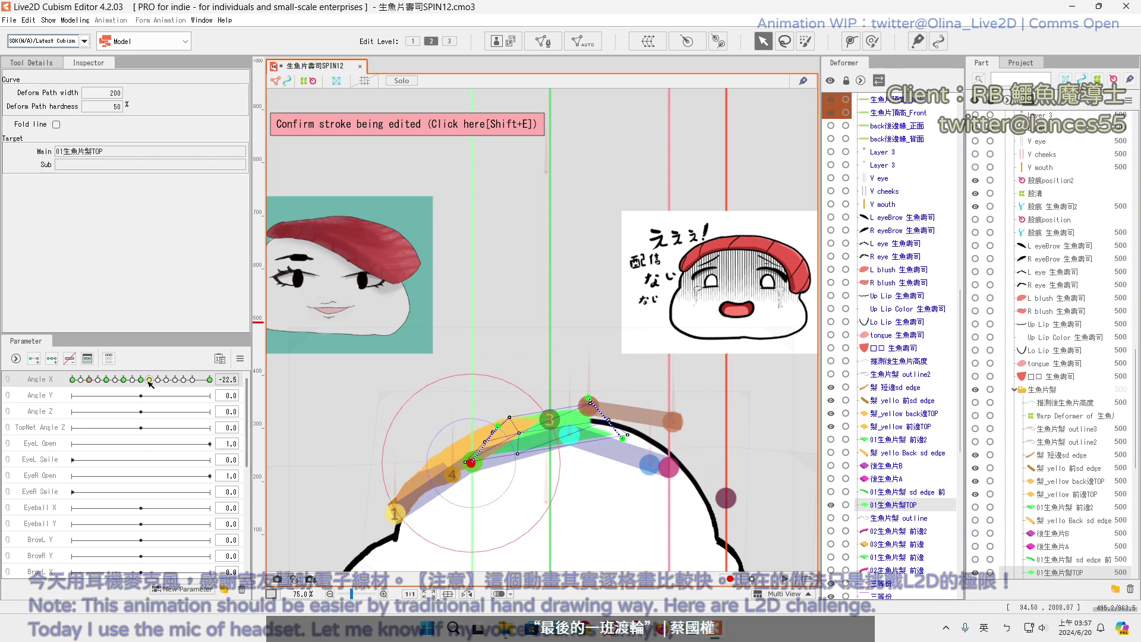
At Angle X -15, adjust the slice's upper far corner and its upper-middle vertices after checking the motion from 0
drag(149, 380, 142, 380)
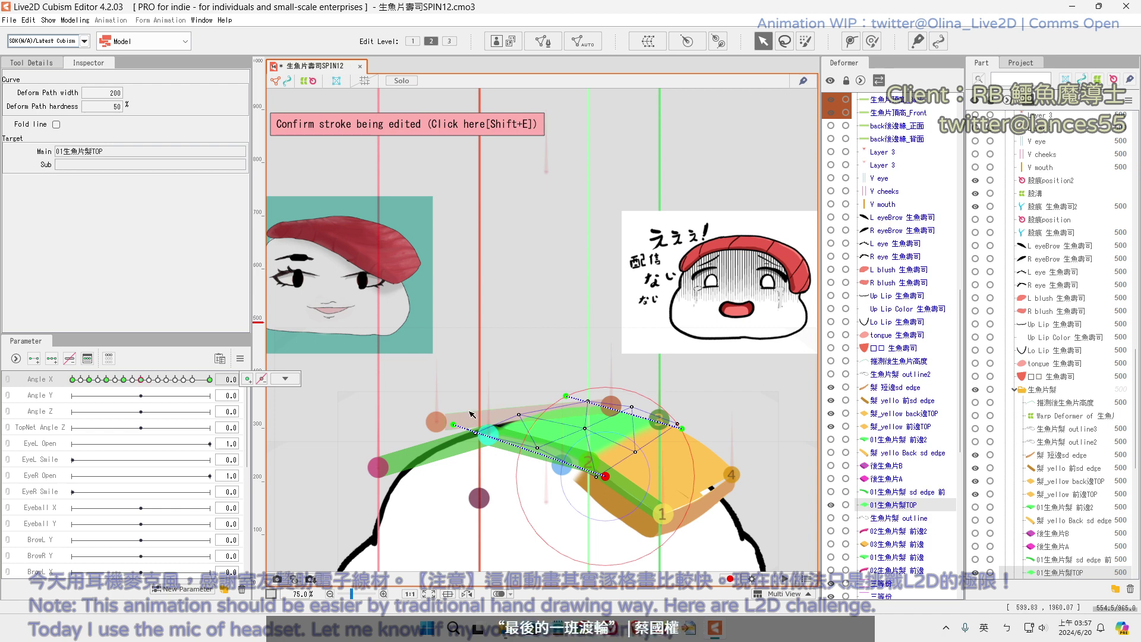
drag(138, 384, 105, 387)
drag(103, 387, 106, 382)
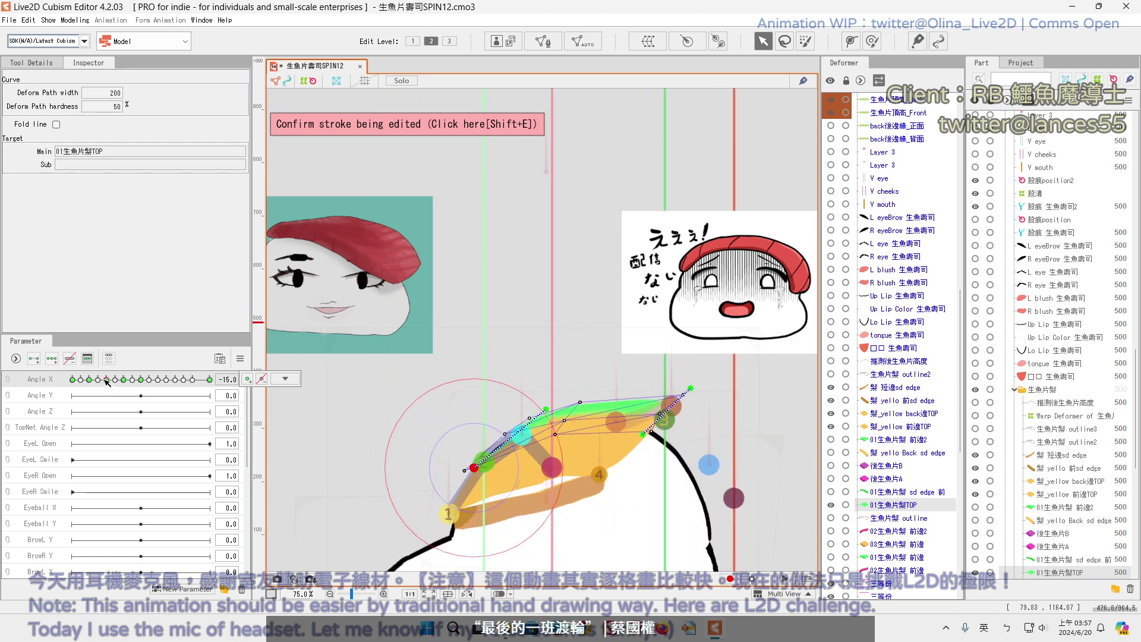
drag(690, 389, 684, 393)
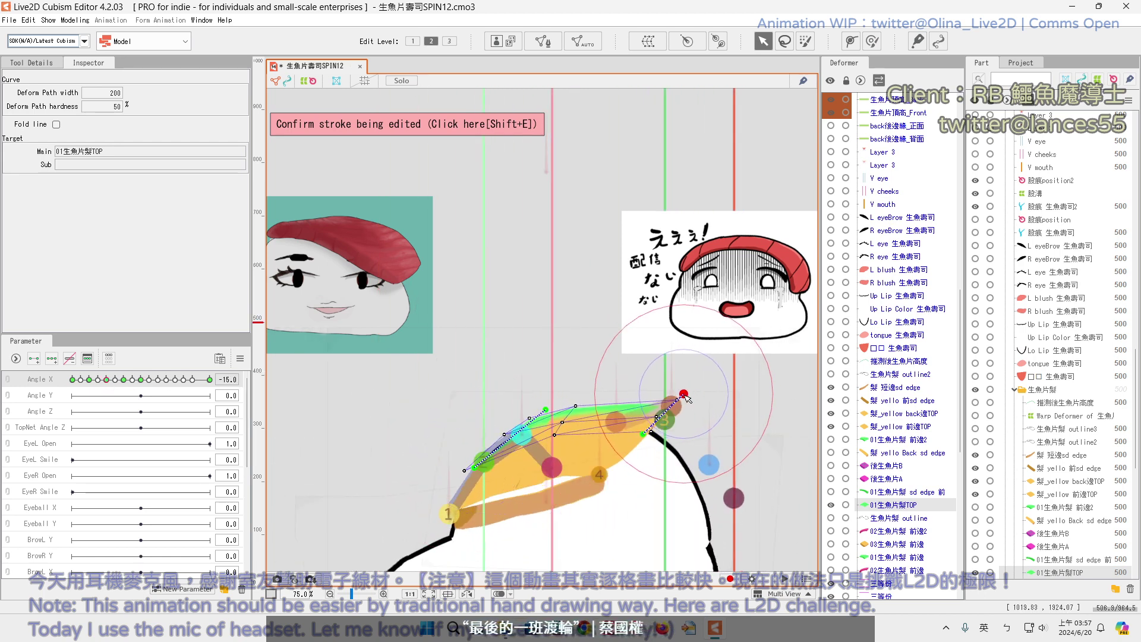
drag(576, 405, 592, 407)
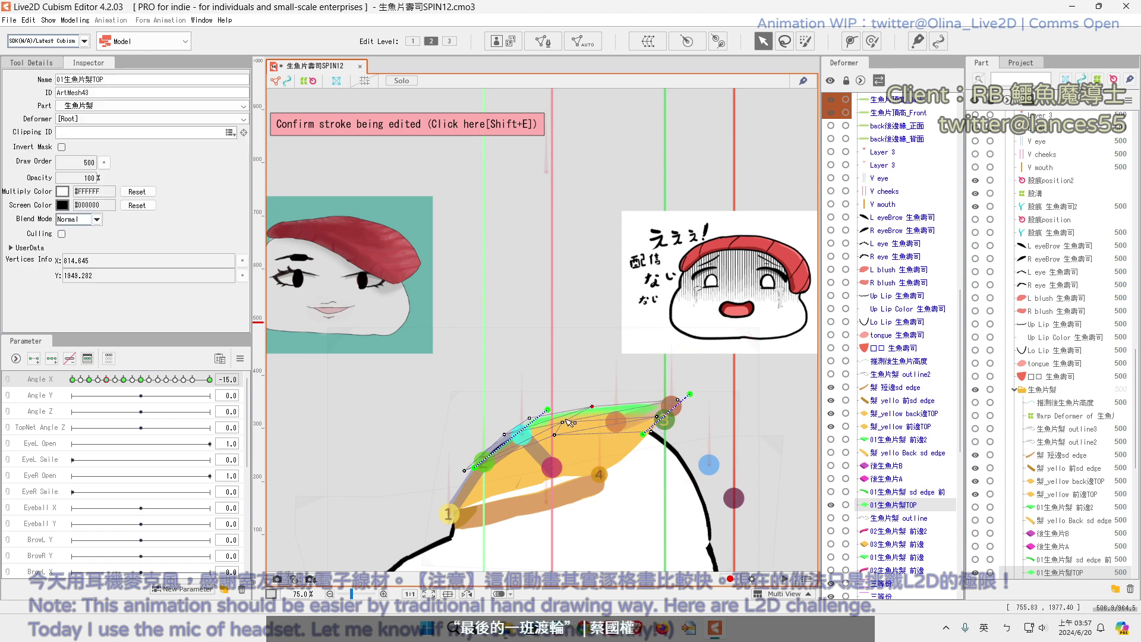
click(686, 395)
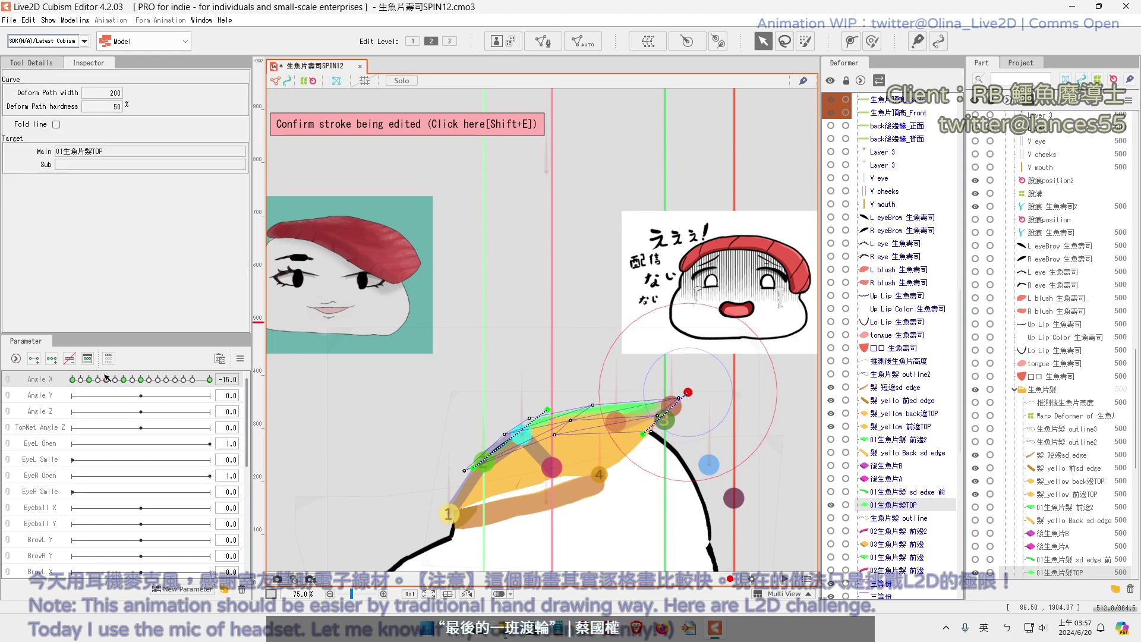
Compare Angle X -15 with -22.5, and at -22.5 pull the slice's far-edge path in to marker 3
drag(107, 379, 89, 386)
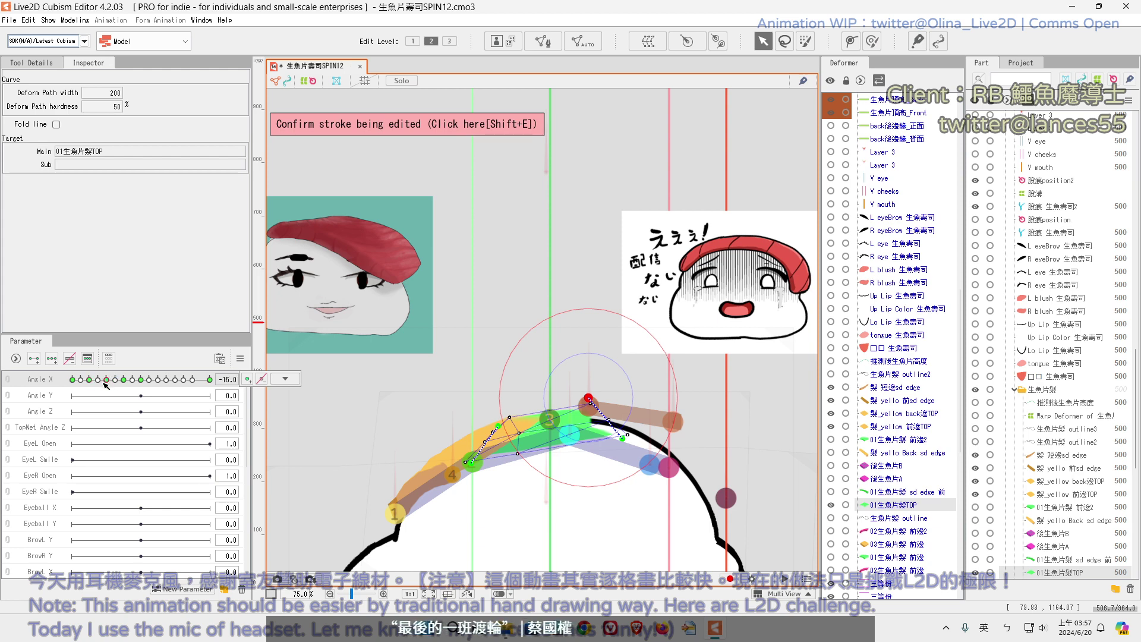
drag(108, 384, 88, 383)
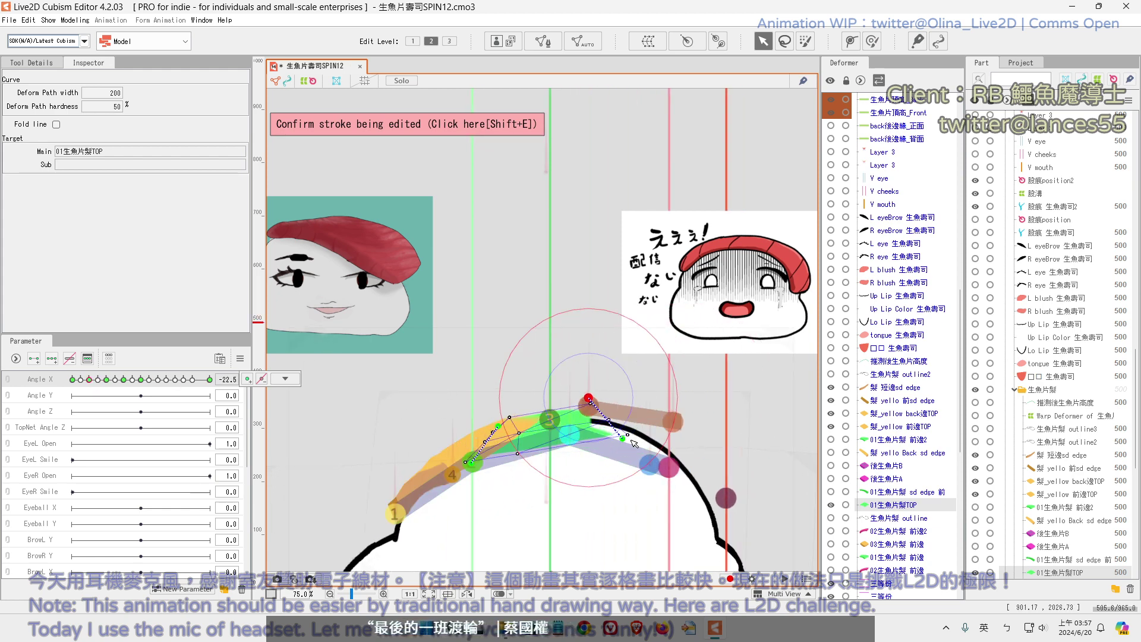
drag(623, 439, 544, 432)
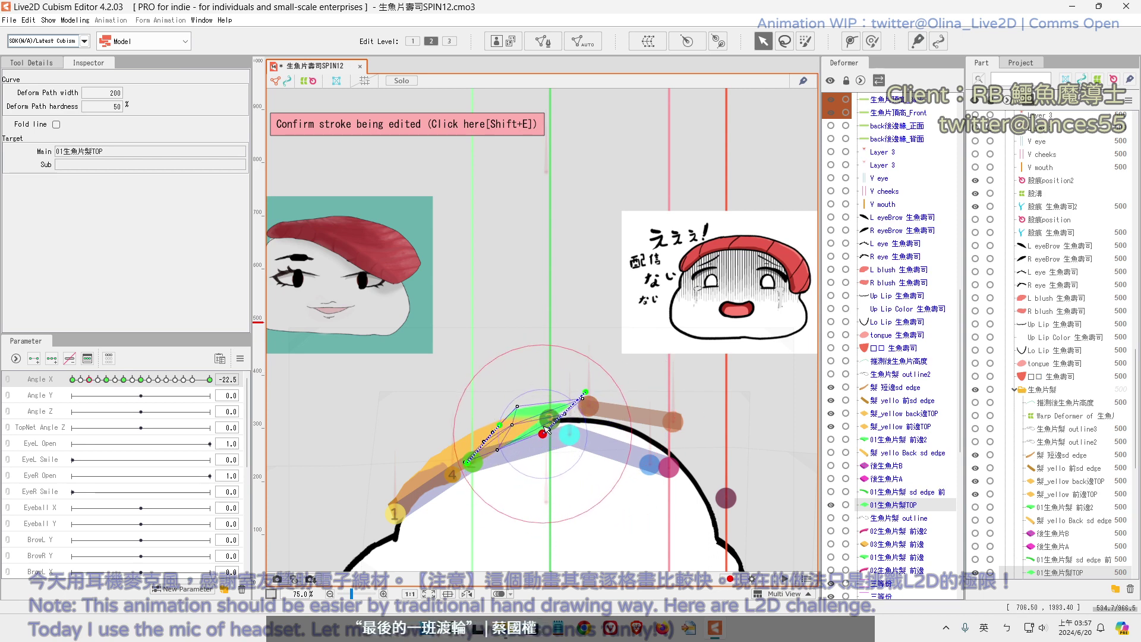
drag(587, 401, 496, 451)
At Angle X -30, stretch the slice between marker 3 and the cyan marker by moving its path points and a middle vertex
drag(106, 381, 71, 403)
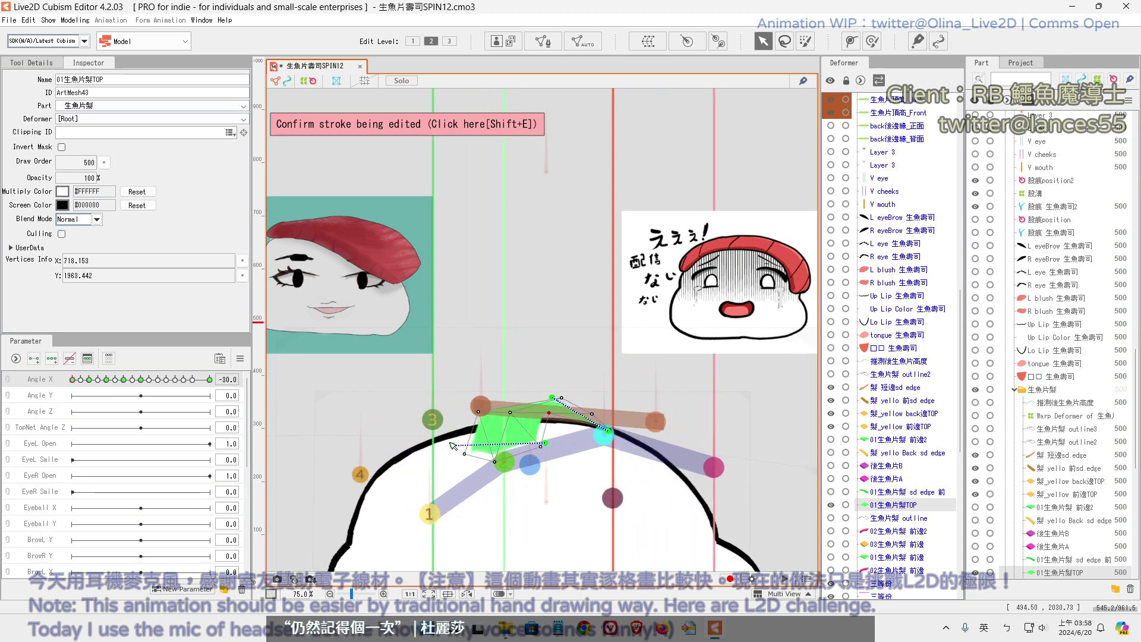
drag(453, 445, 451, 406)
drag(545, 442, 426, 438)
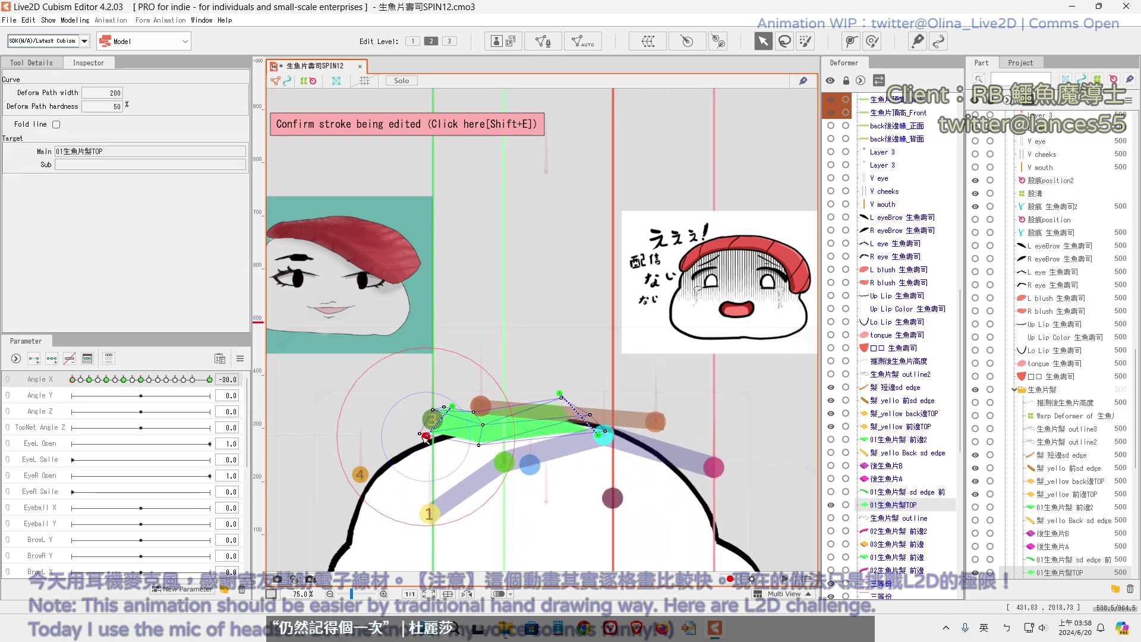
click(604, 438)
drag(560, 394, 557, 402)
click(492, 416)
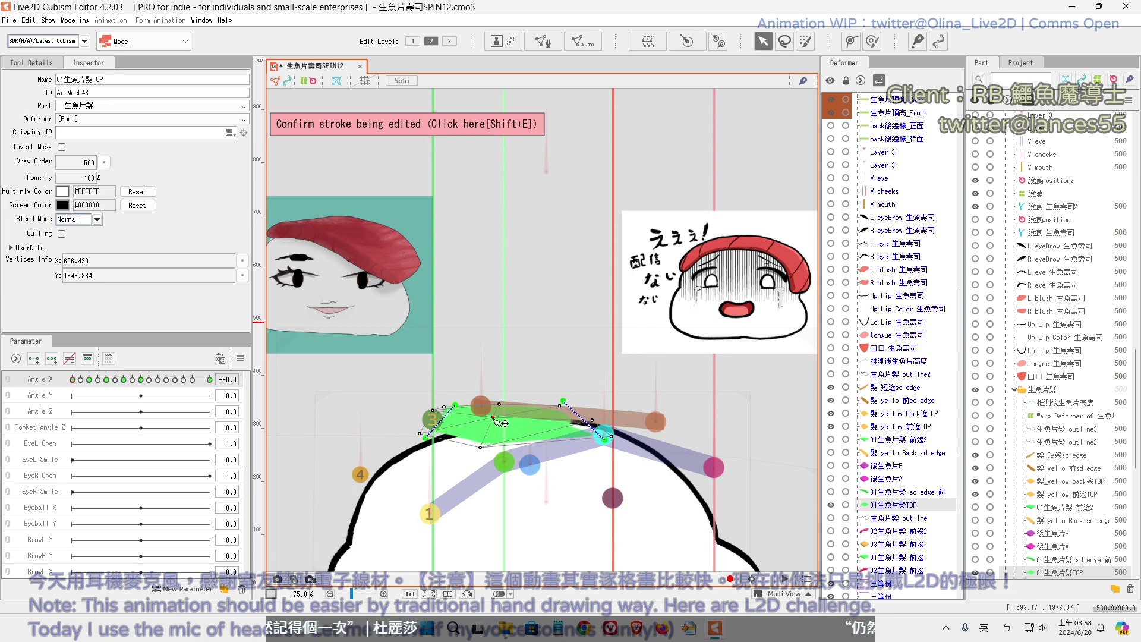
Reposition the slice's near-edge path at Angle X -30 so it runs from marker 3 to marker 2
click(455, 400)
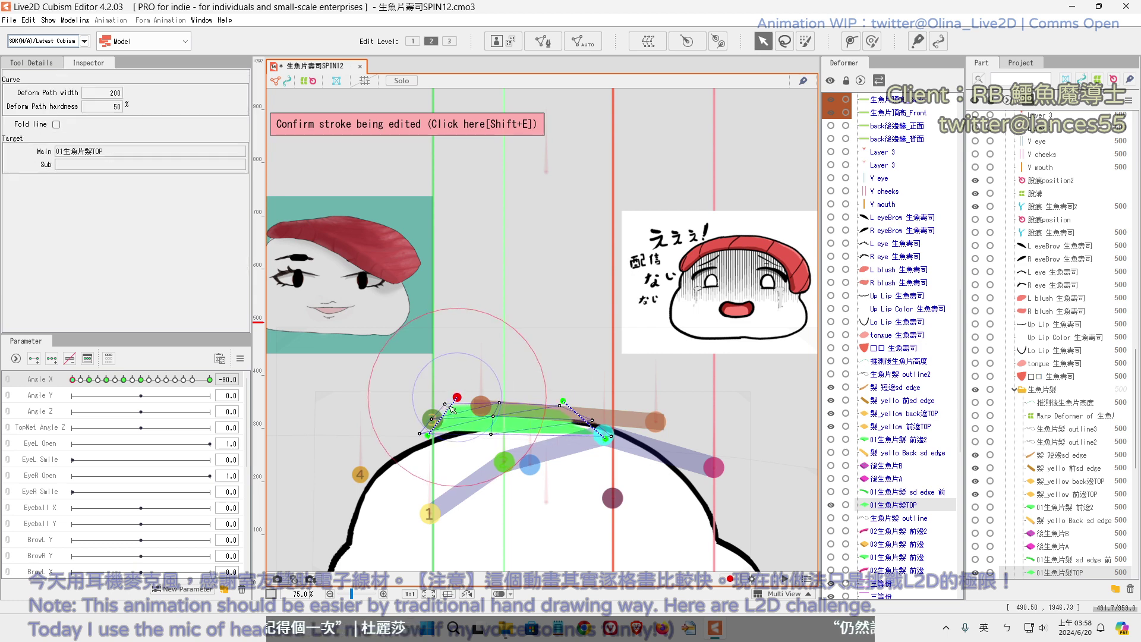
drag(450, 403, 424, 469)
mouse_move(70, 380)
mouse_down()
mouse_move(89, 381)
mouse_move(66, 394)
mouse_up()
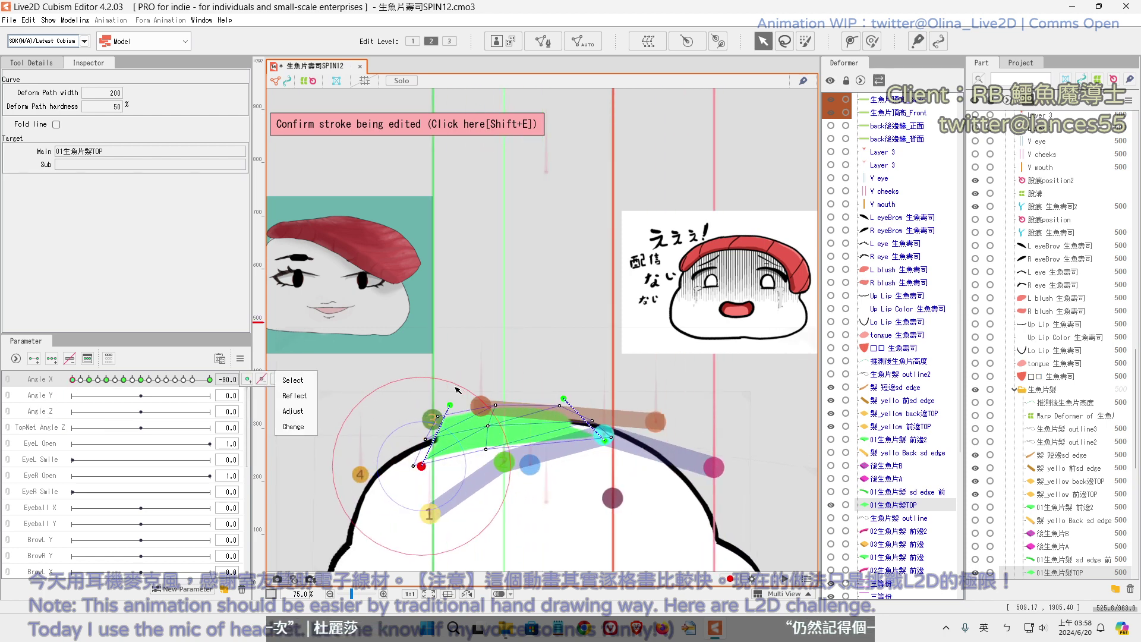
drag(421, 466, 416, 415)
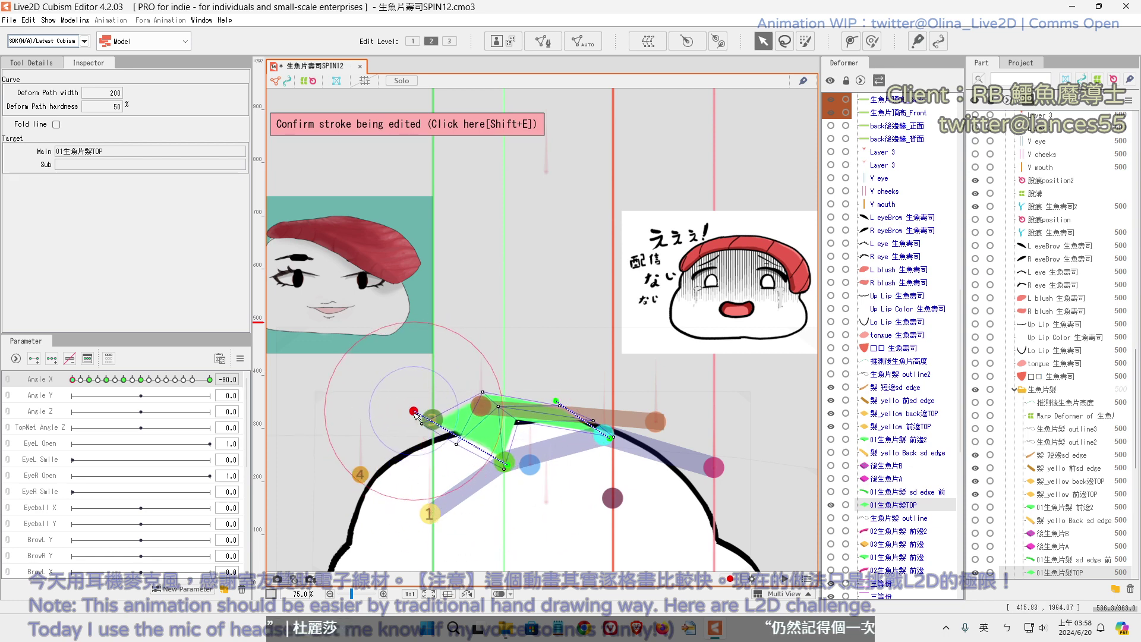
Smooth the slice at Angle X -30 by adjusting its middle and upper vertices and its near- and far-edge path points
click(522, 430)
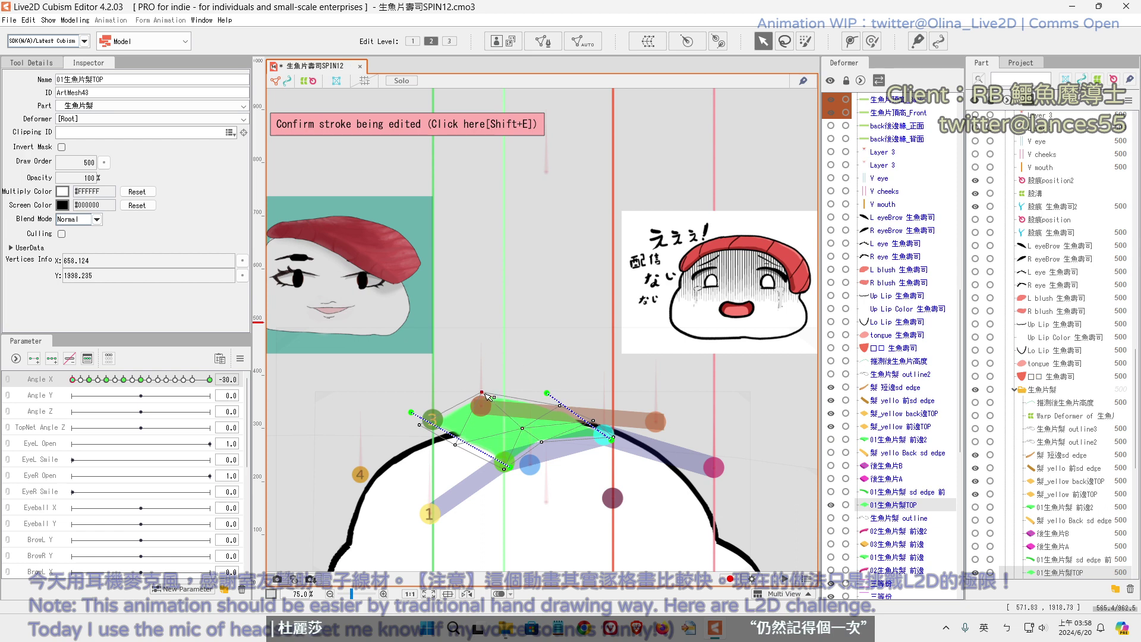
drag(482, 392, 492, 410)
click(549, 403)
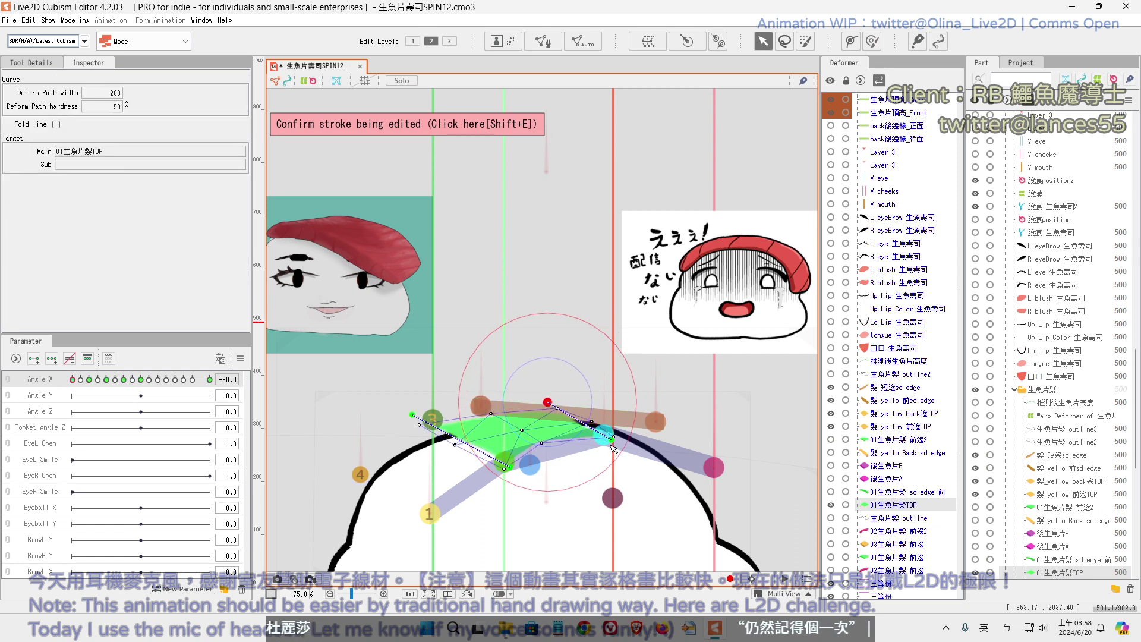
click(594, 419)
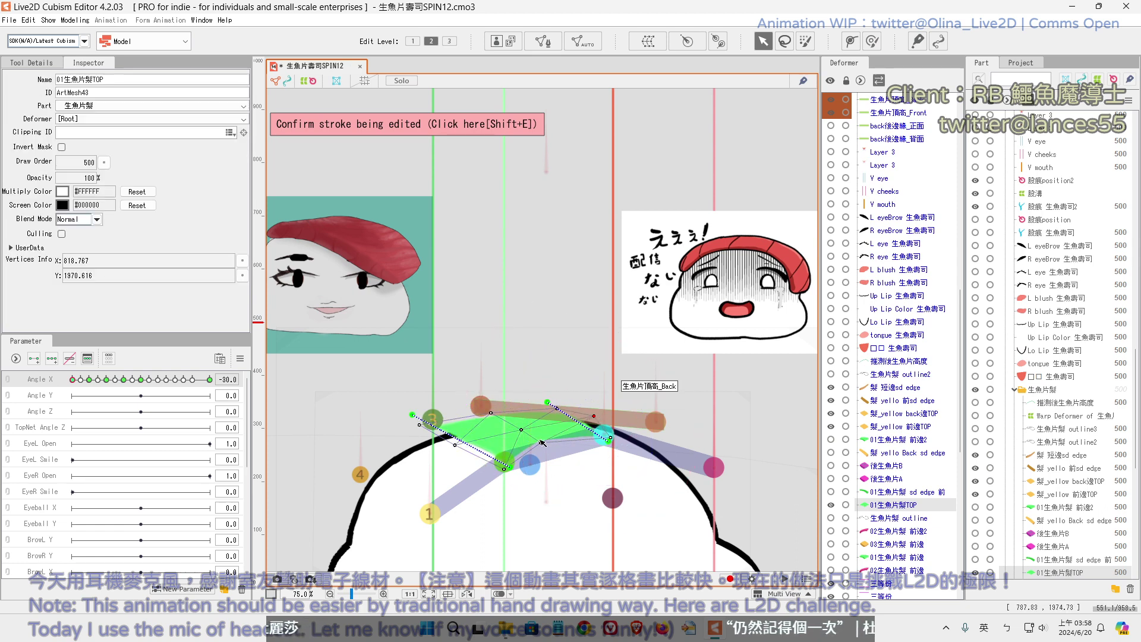
drag(511, 469, 472, 443)
click(490, 413)
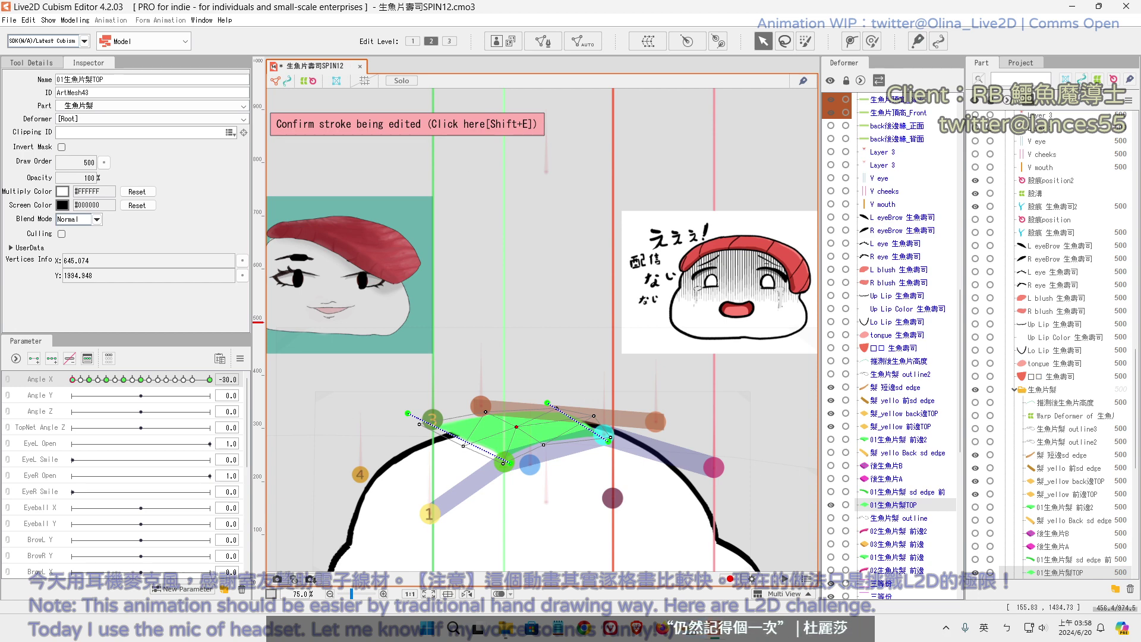
At Angle X -30, nudge the end point of the slice's near-edge path beside marker 3 slightly upward
key(shift)
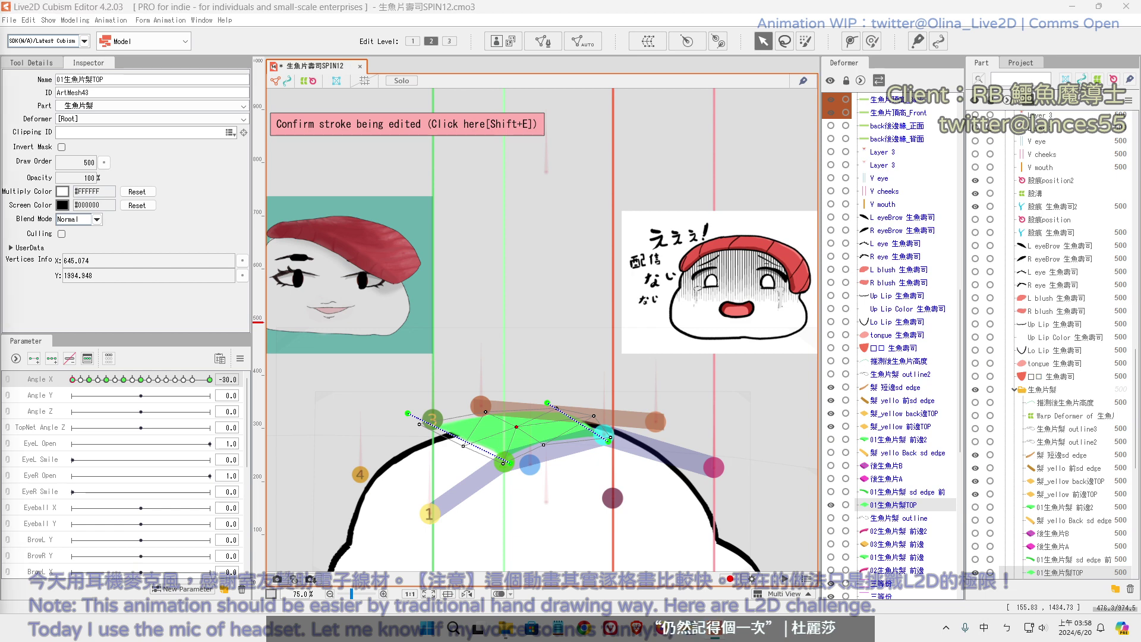
key(shift)
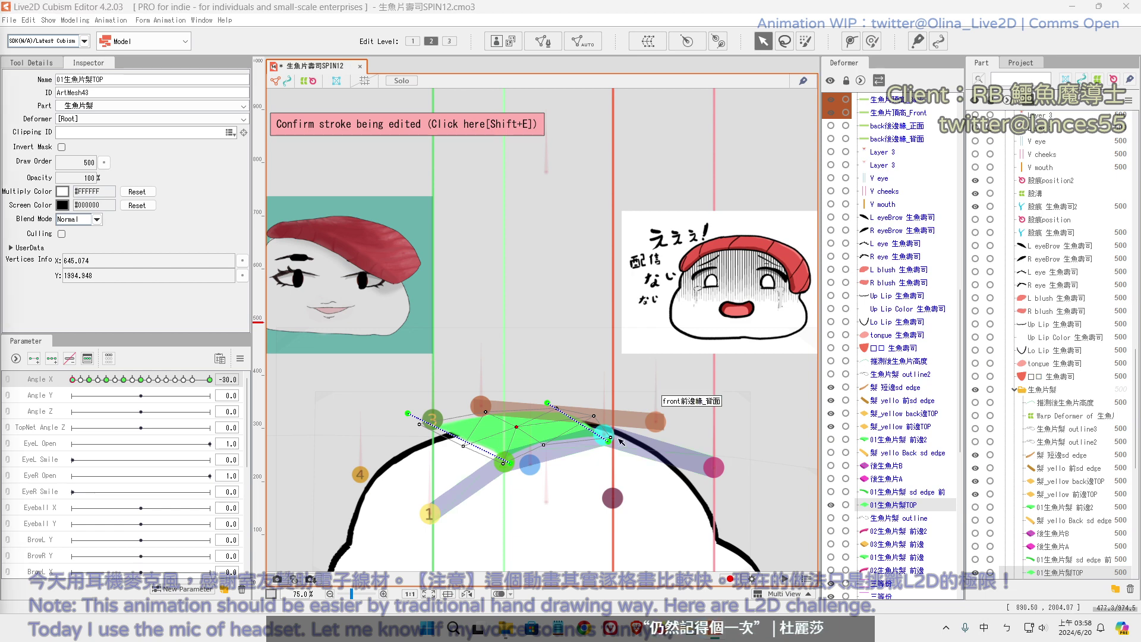
drag(409, 414, 413, 409)
click(412, 408)
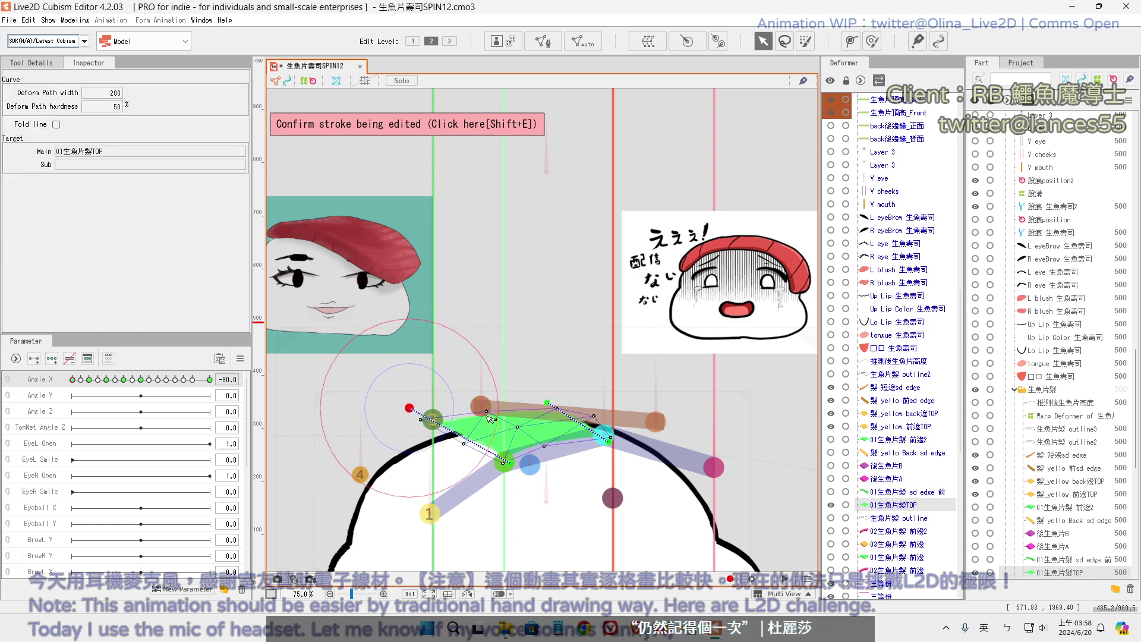
At Angle X -22.5, extend the slice's far-edge path to the cyan marker, shift the middle vertex and raise the path's upper end slightly
click(141, 381)
drag(141, 384, 115, 394)
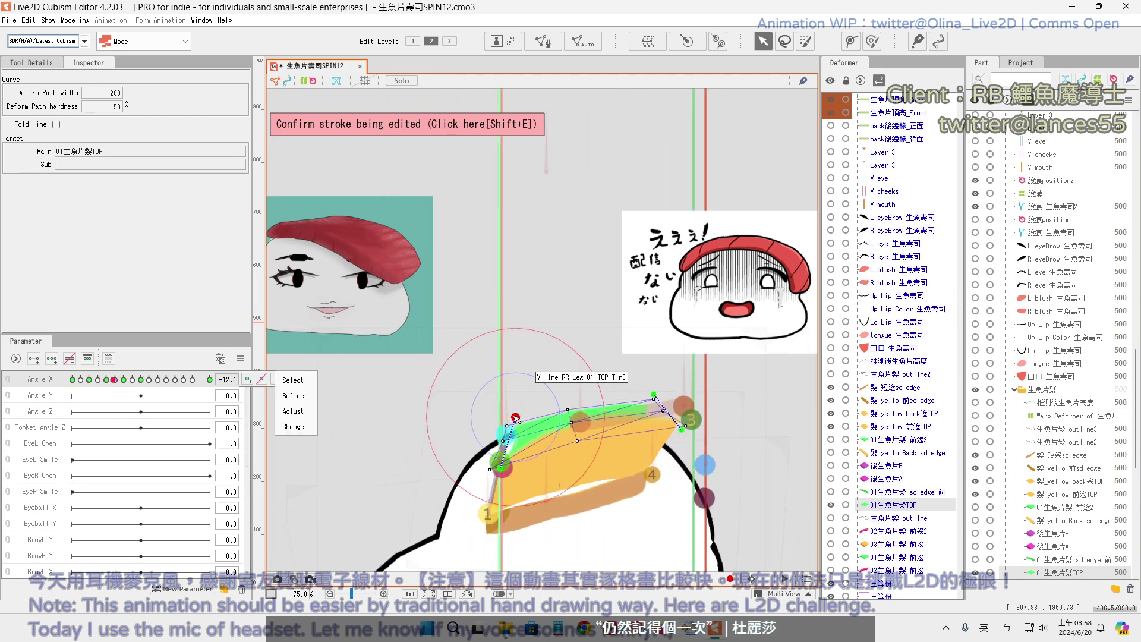
click(501, 441)
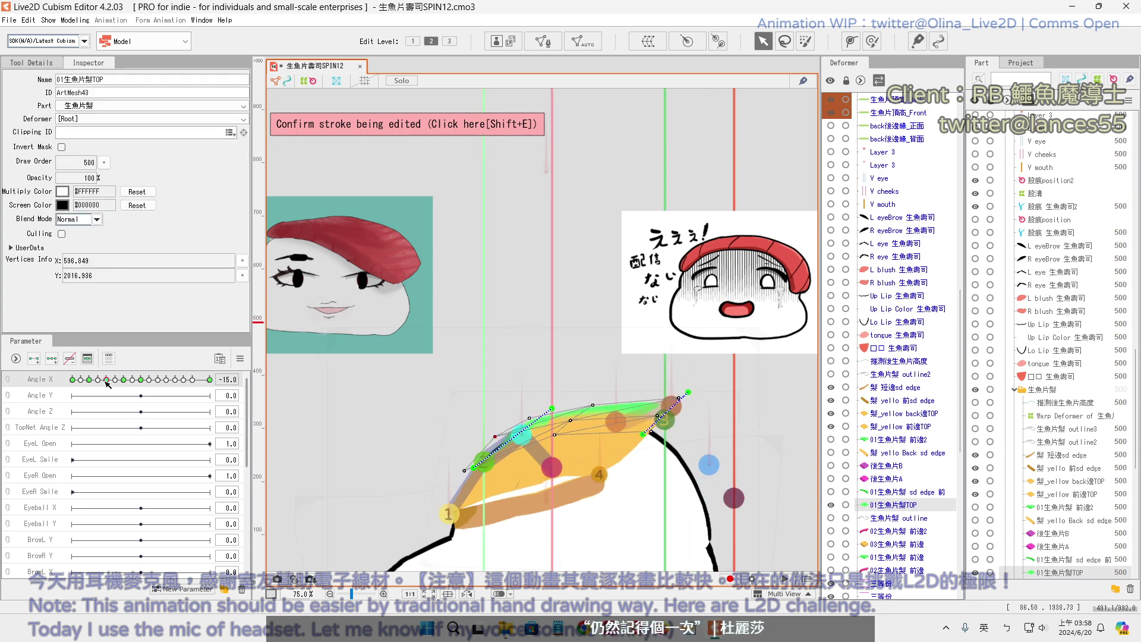
mouse_move(110, 381)
mouse_move(110, 378)
mouse_down()
mouse_move(123, 380)
mouse_move(77, 397)
mouse_move(104, 379)
mouse_move(95, 377)
mouse_up()
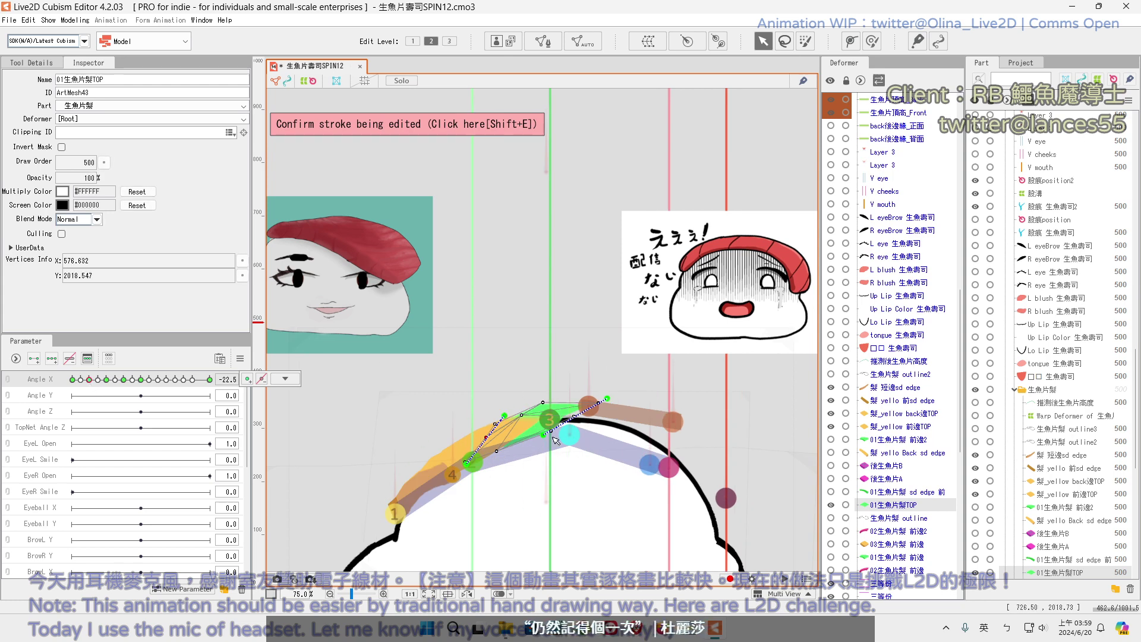
mouse_move(543, 434)
mouse_down()
mouse_move(578, 438)
mouse_move(546, 402)
mouse_move(537, 419)
mouse_up()
drag(506, 455, 472, 466)
drag(536, 419, 532, 419)
click(593, 420)
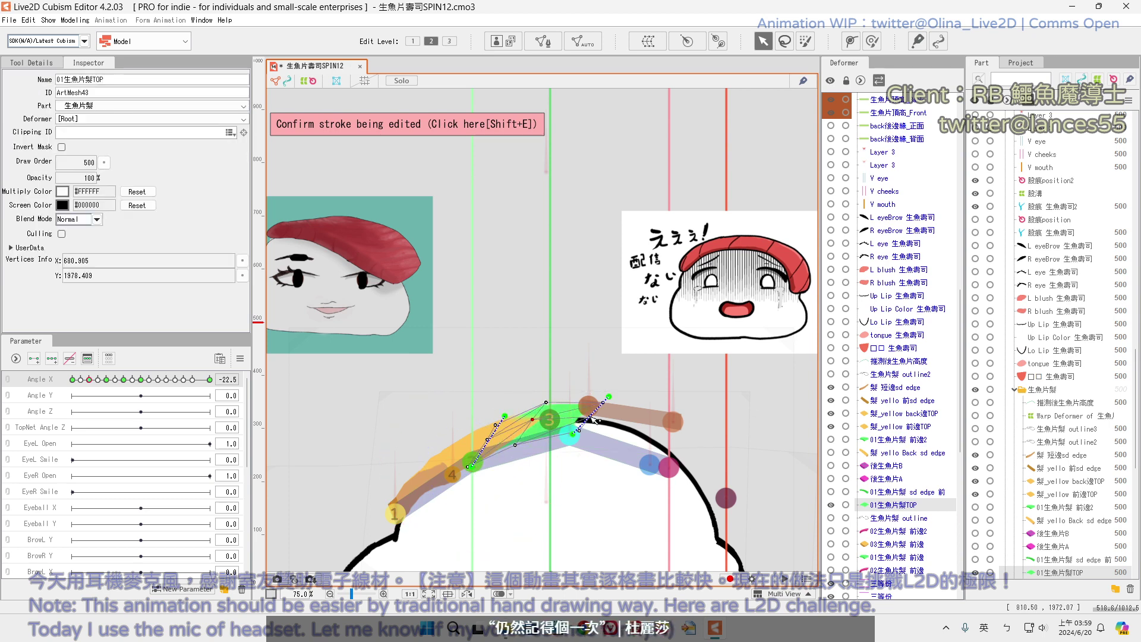
click(608, 394)
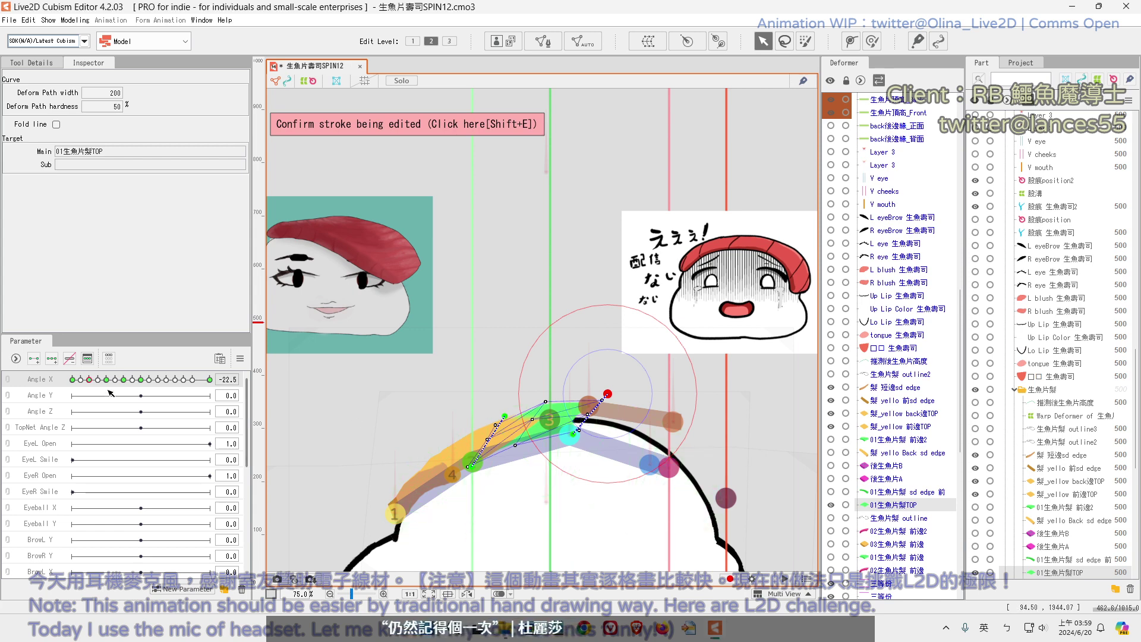
Review the slice's motion from Angle X -30 past 0 against the whole model, and save the file
drag(141, 379, 71, 419)
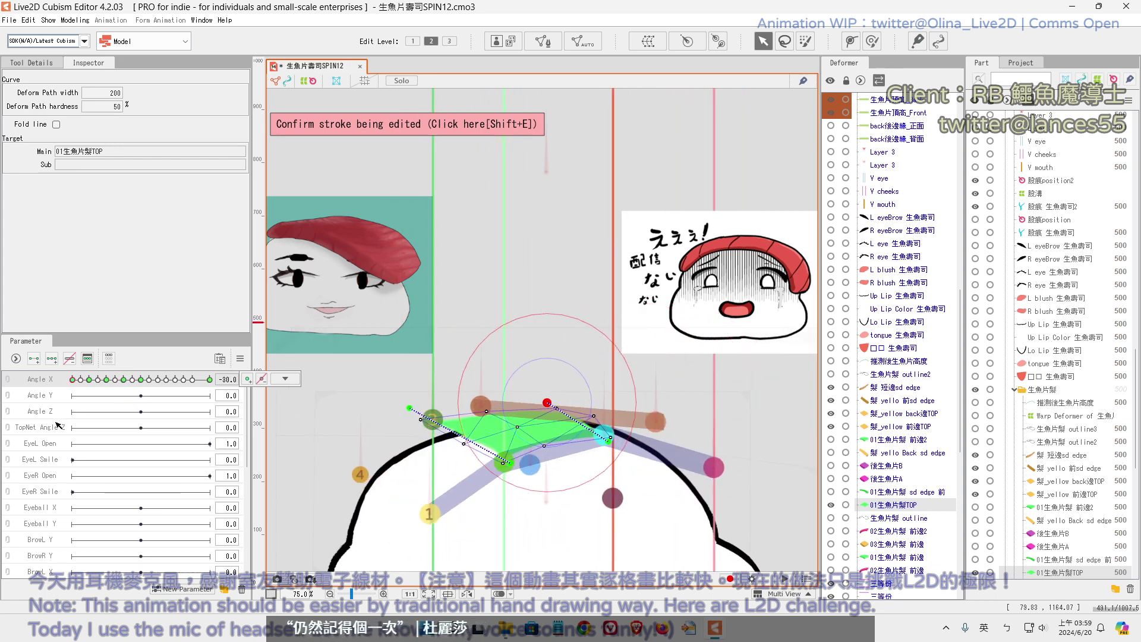
drag(140, 380, 29, 421)
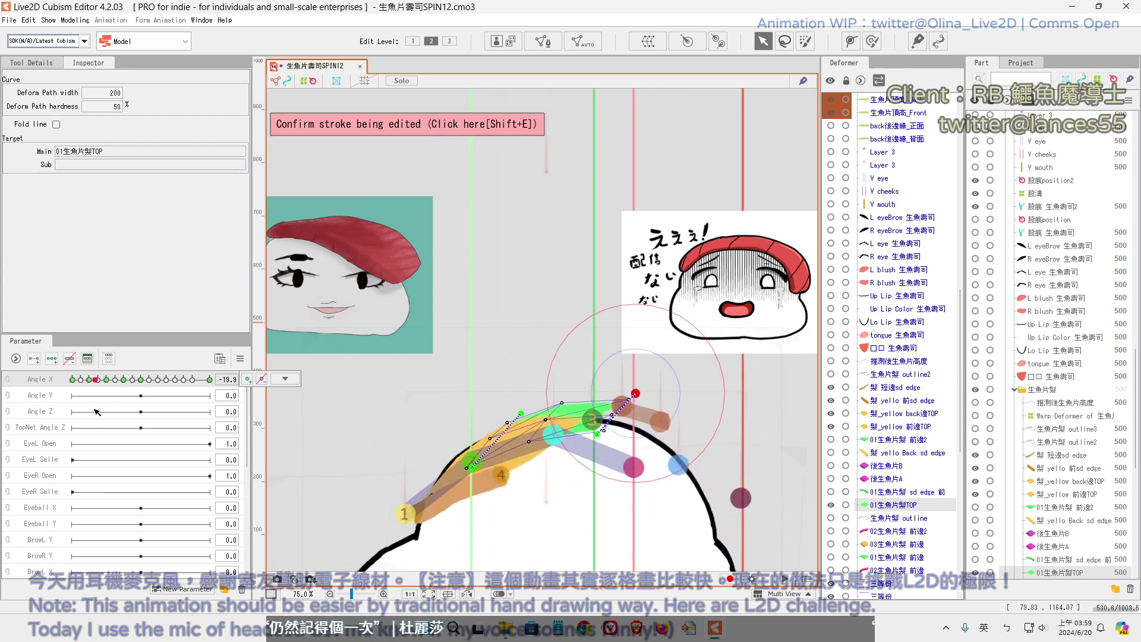
click(140, 379)
key(ctrl+minus)
key(ctrl+minus)
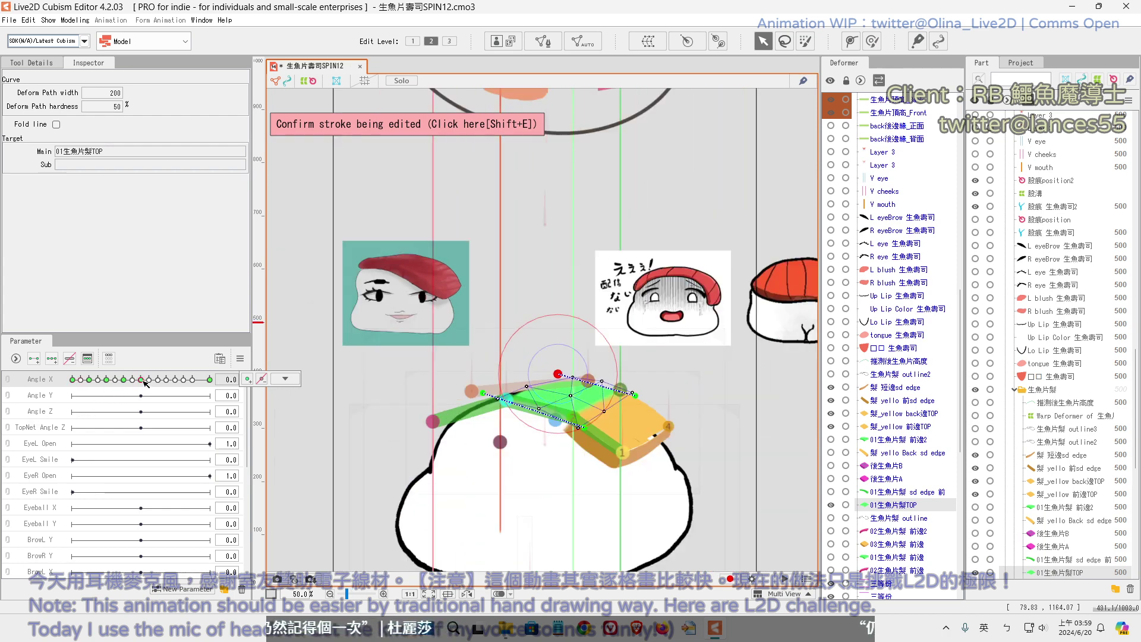
drag(141, 382, 68, 390)
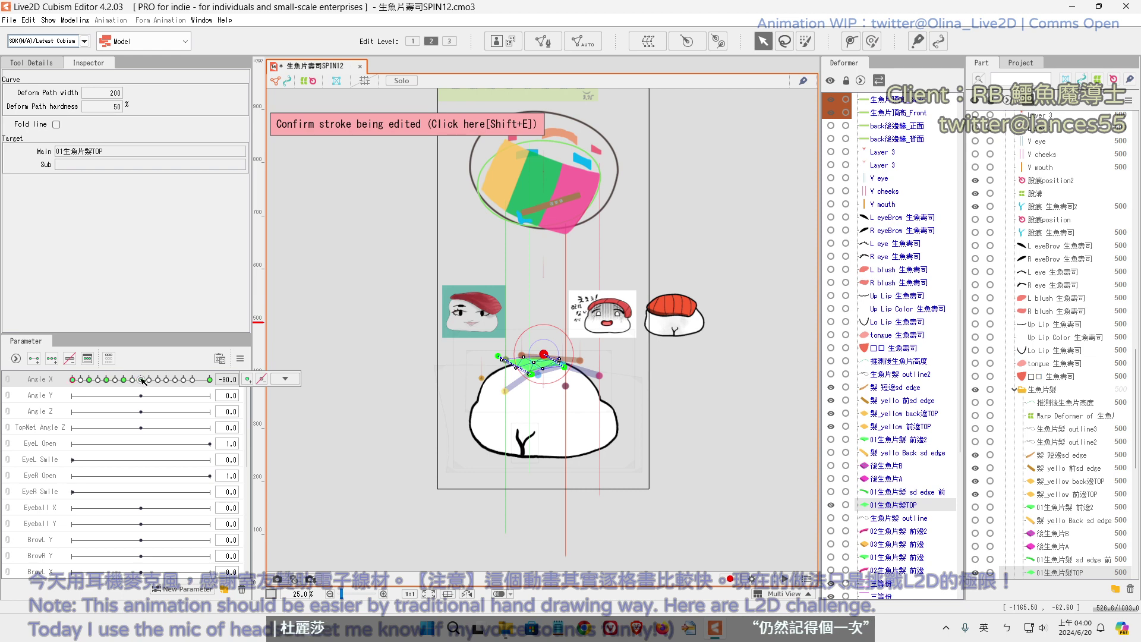
drag(144, 384, 159, 380)
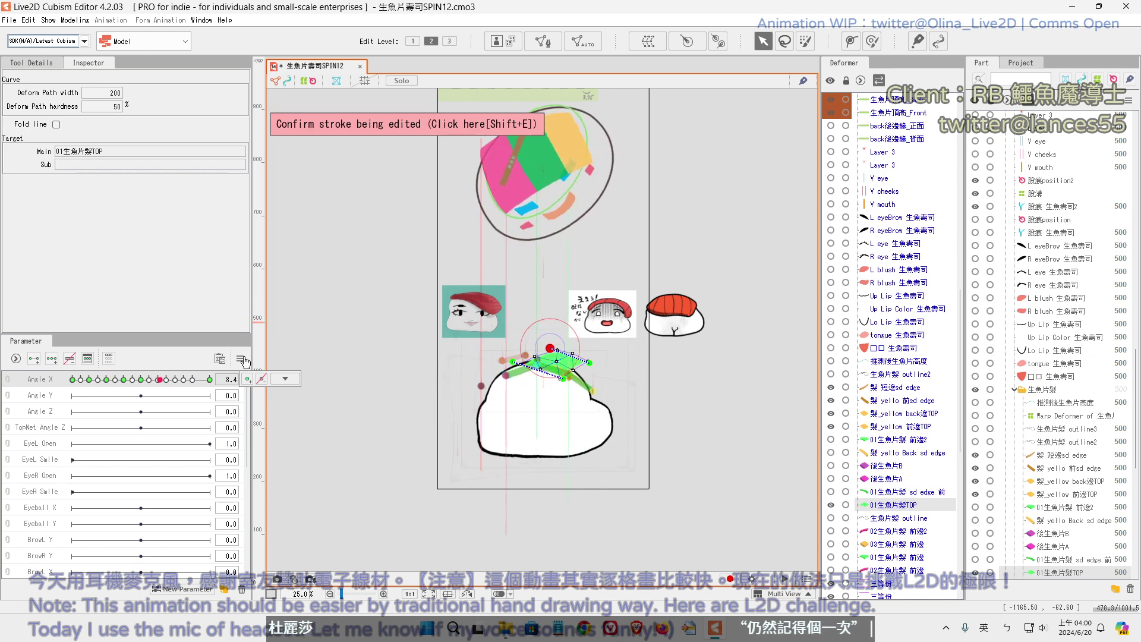
scroll(405, 330, up, 2)
key(ctrl+s)
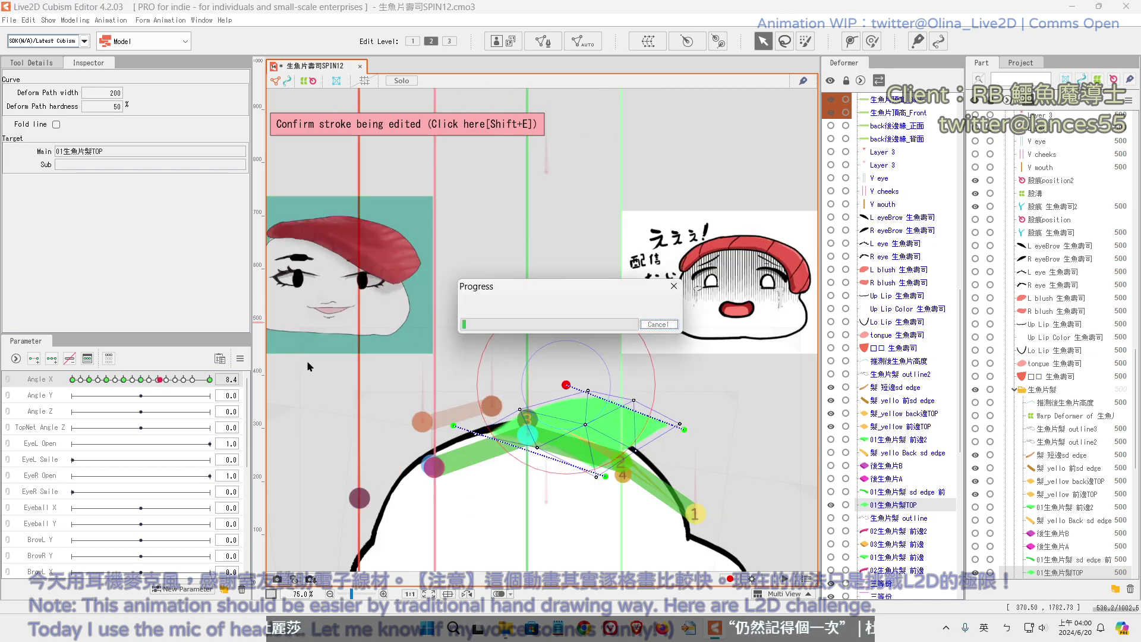
At Angle X 7.5, reposition the slice's lower path so it runs from the cyan marker to marker 2, checking against Angle X 0
click(147, 380)
drag(146, 380, 162, 382)
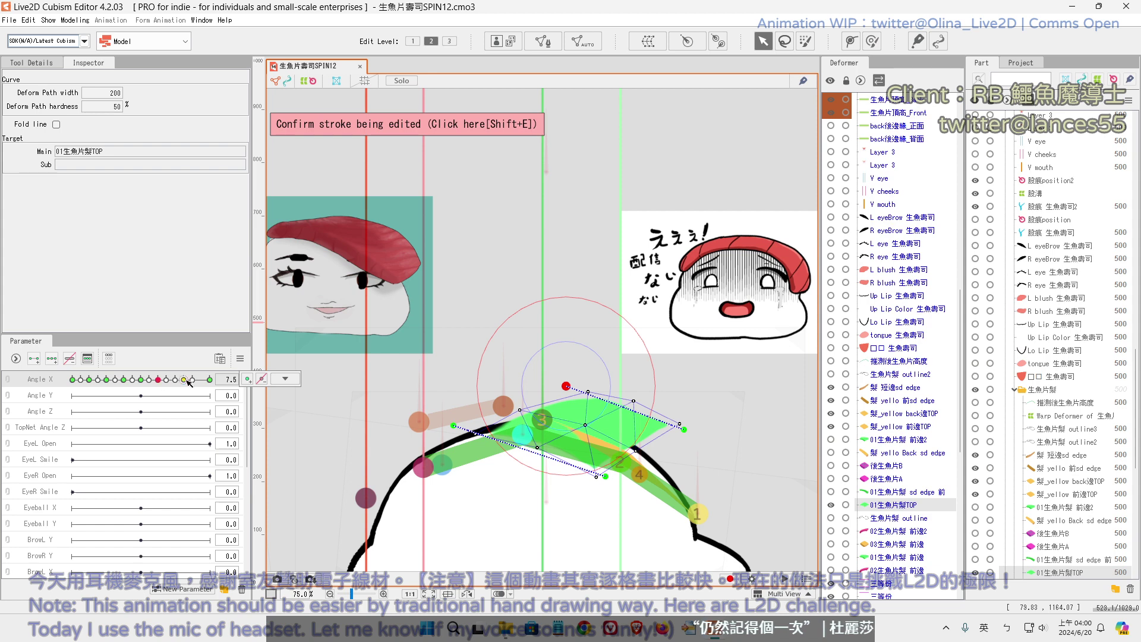
drag(605, 477, 622, 465)
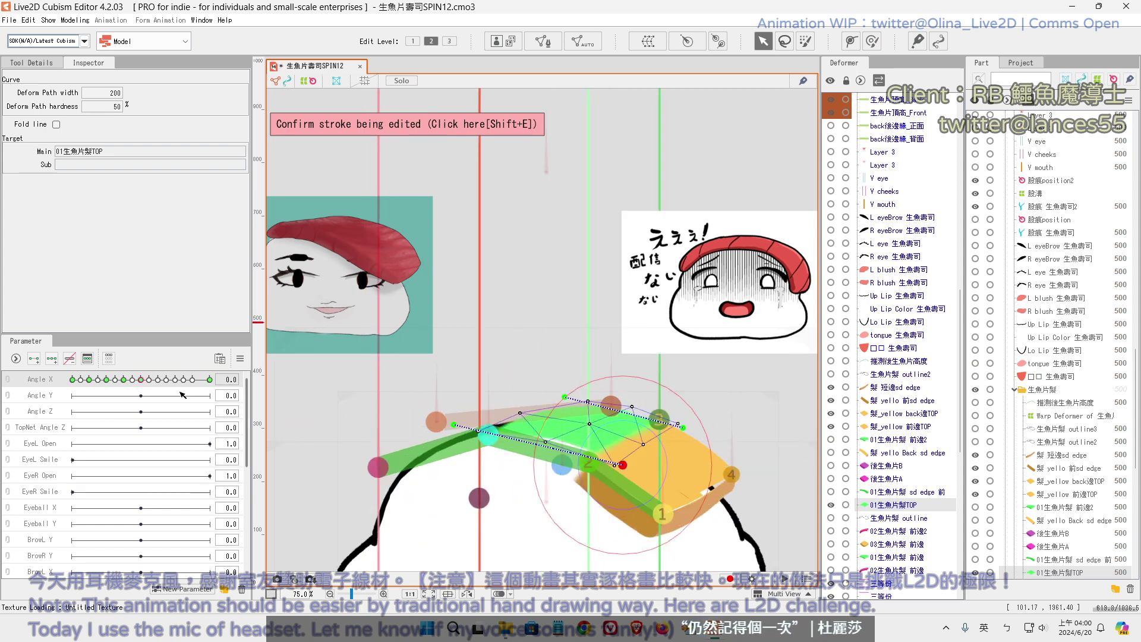
click(157, 379)
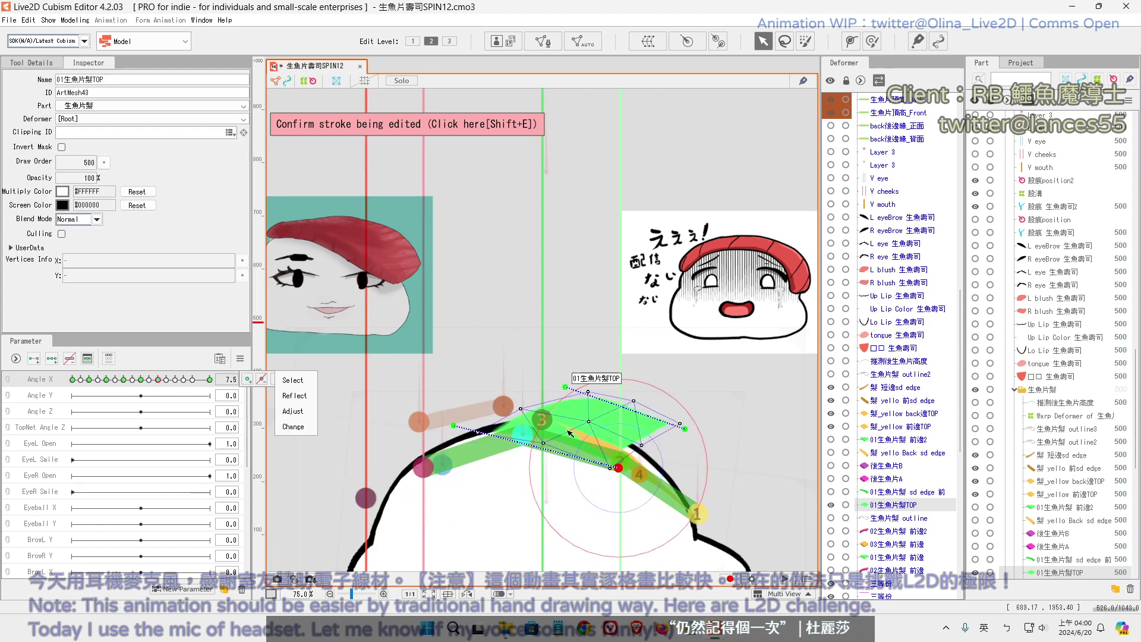
click(158, 379)
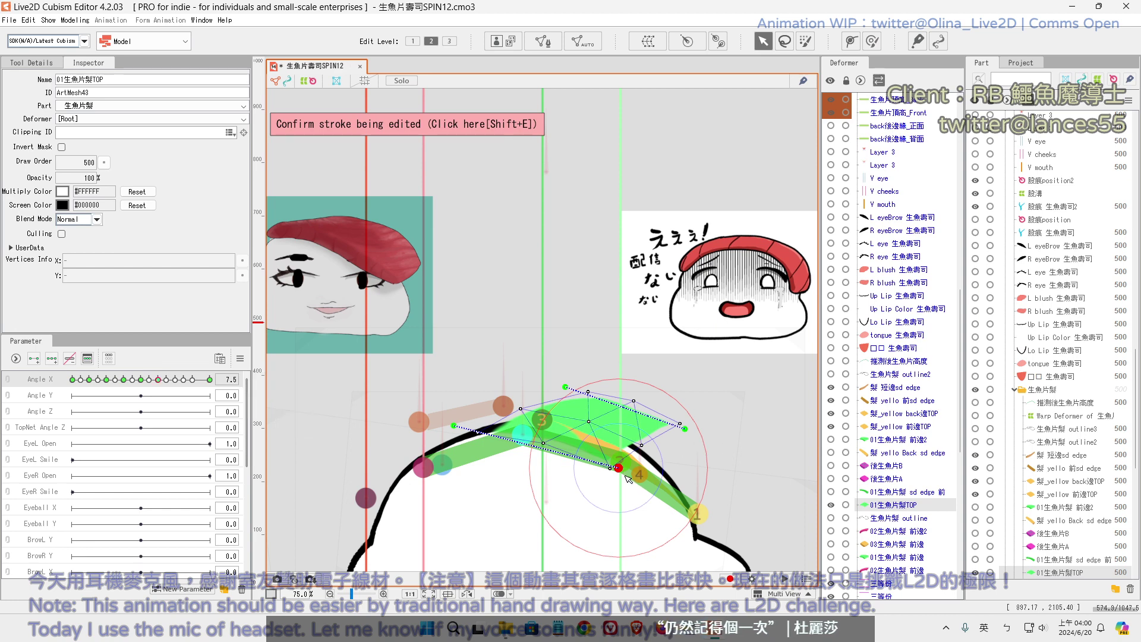
drag(620, 472, 634, 464)
drag(458, 424, 502, 435)
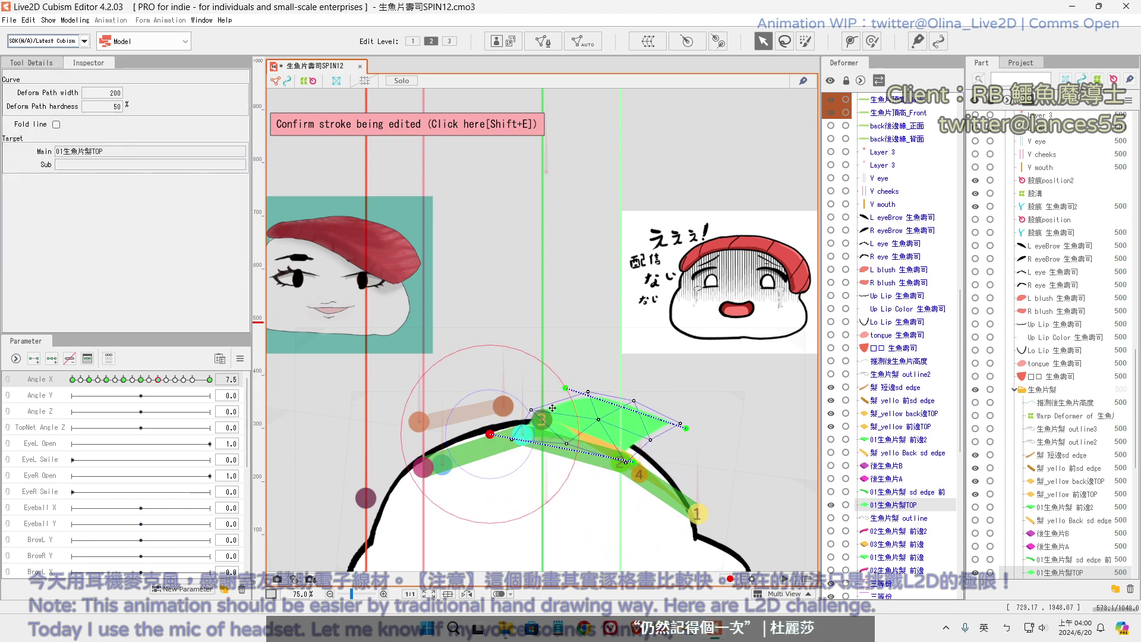
At Angle X 7.5, shift the slice's middle vertex and pull the upper path in to run from the brown marker to above marker 2
click(613, 424)
mouse_move(585, 427)
mouse_down()
mouse_move(634, 441)
mouse_move(571, 429)
mouse_up()
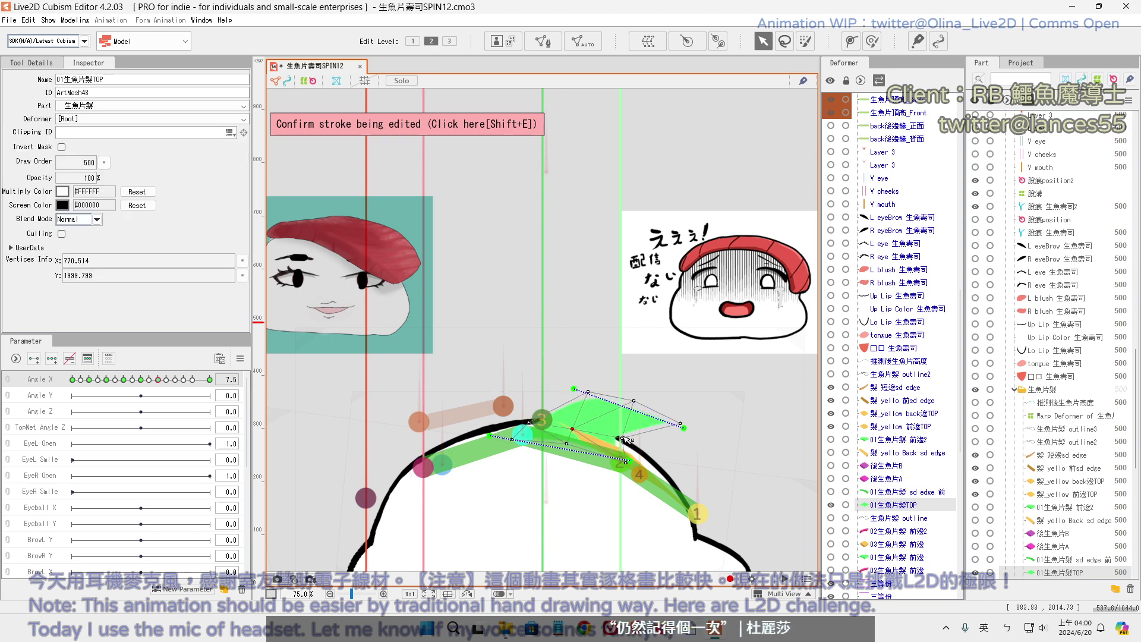
drag(574, 389, 503, 403)
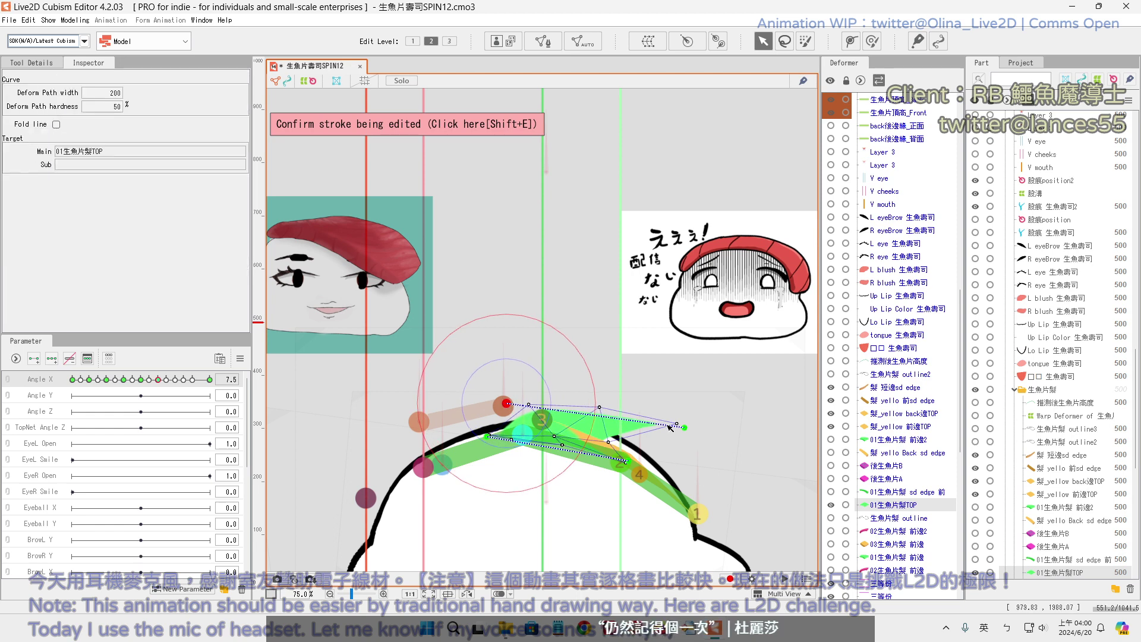
drag(683, 428, 621, 441)
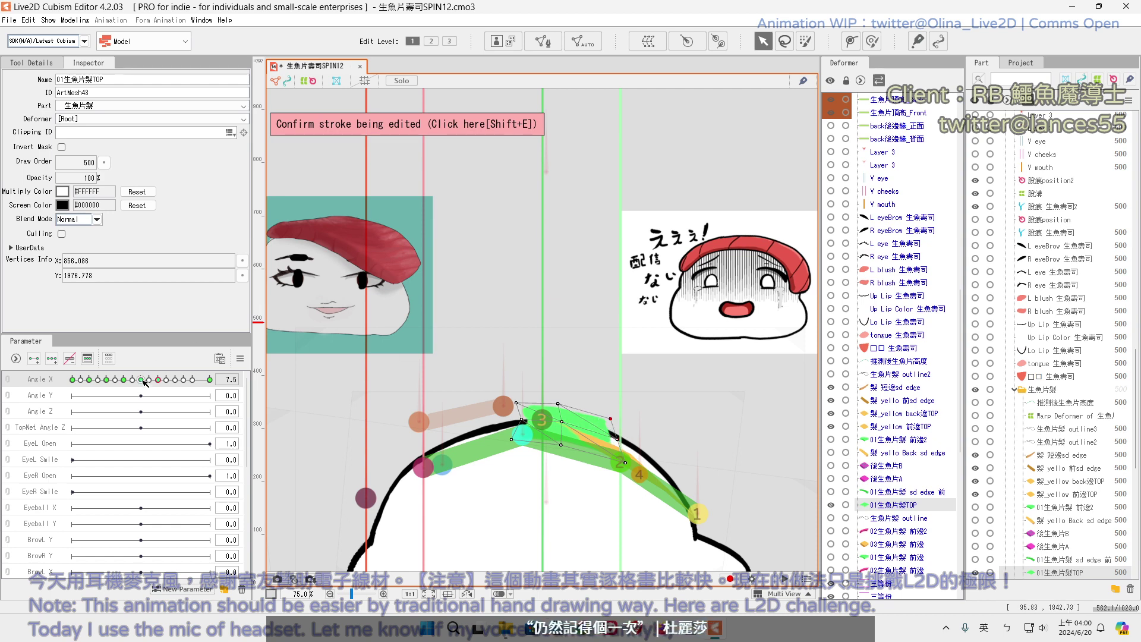
Compare the slice's shape and marker alignment between Angle X 0, 7.5 and 15, both close up and on the whole model
drag(142, 378, 161, 381)
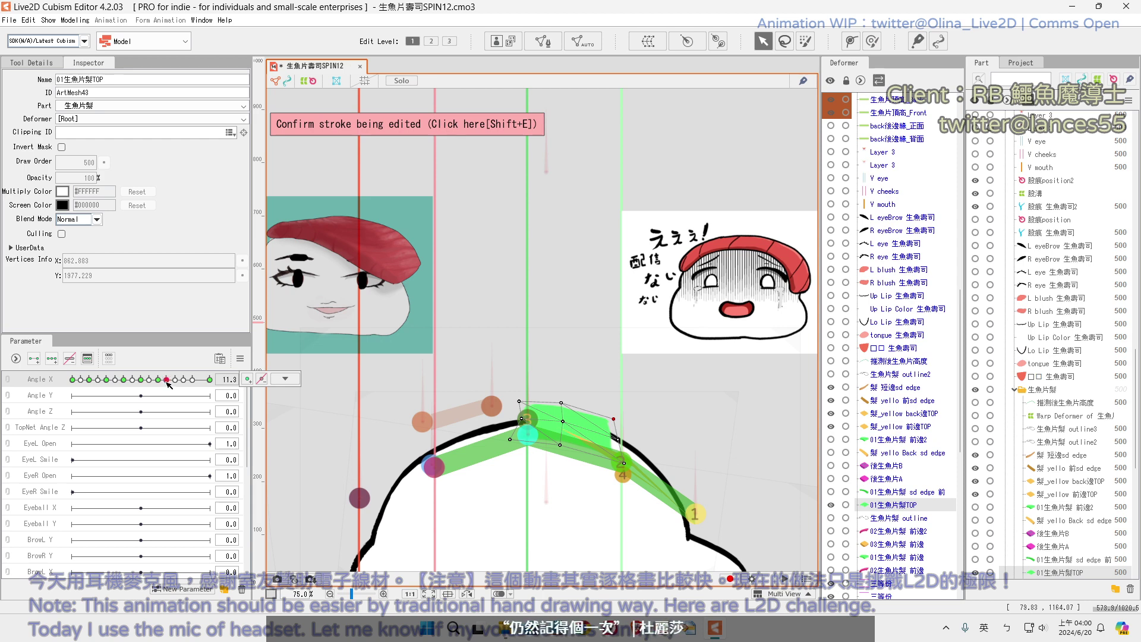
drag(159, 379, 174, 380)
click(176, 380)
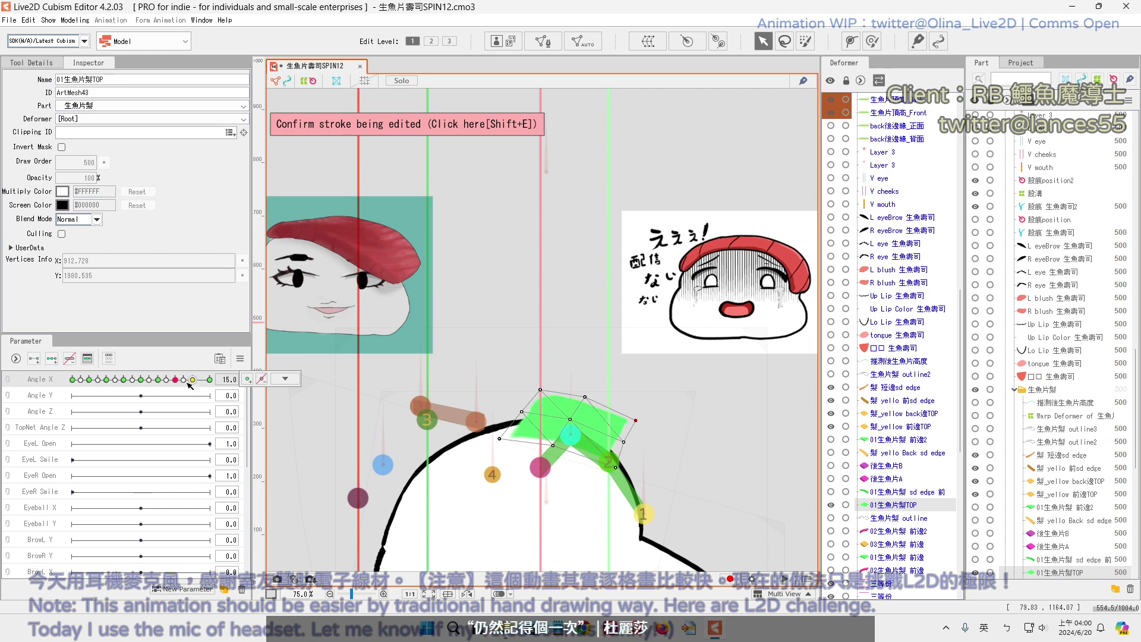
click(246, 381)
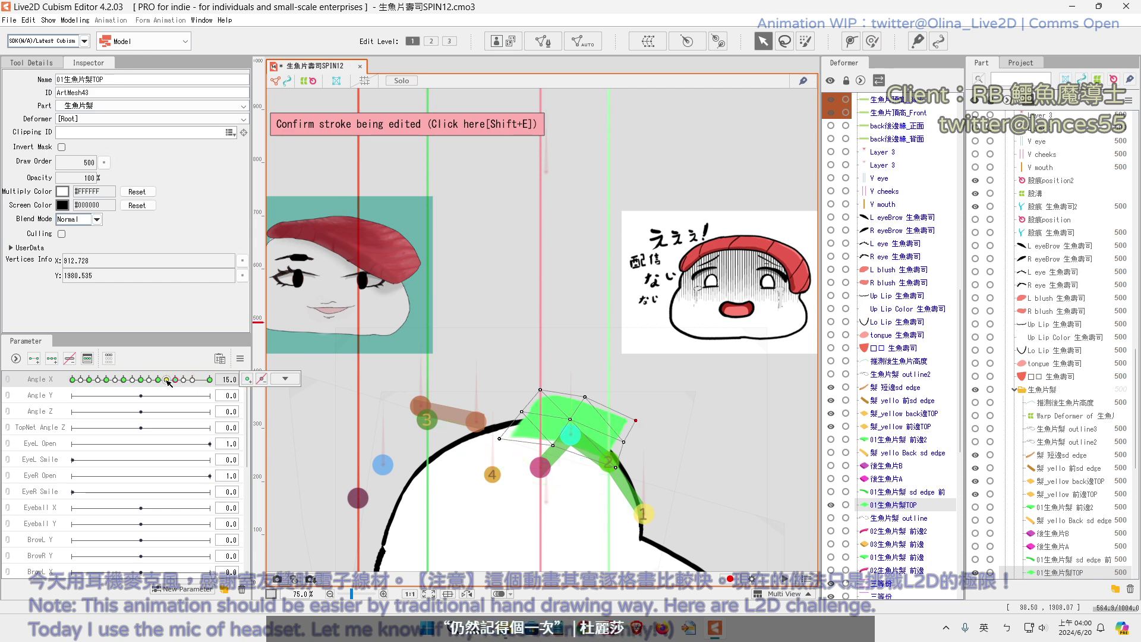
click(142, 380)
drag(142, 380, 156, 385)
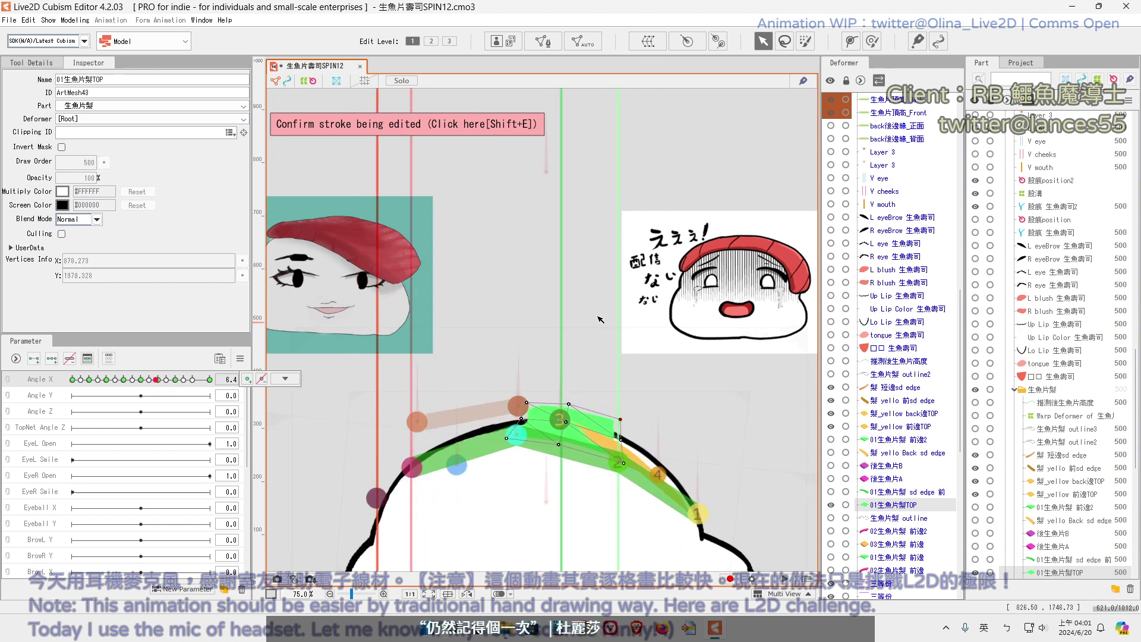
scroll(597, 320, down, 3)
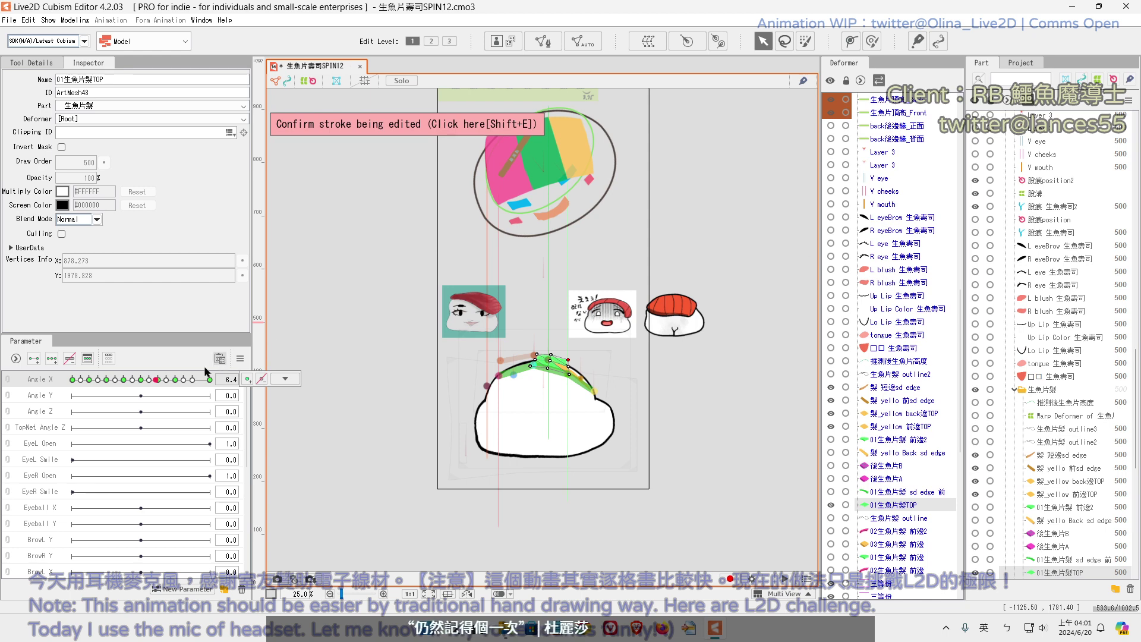
drag(139, 381, 181, 385)
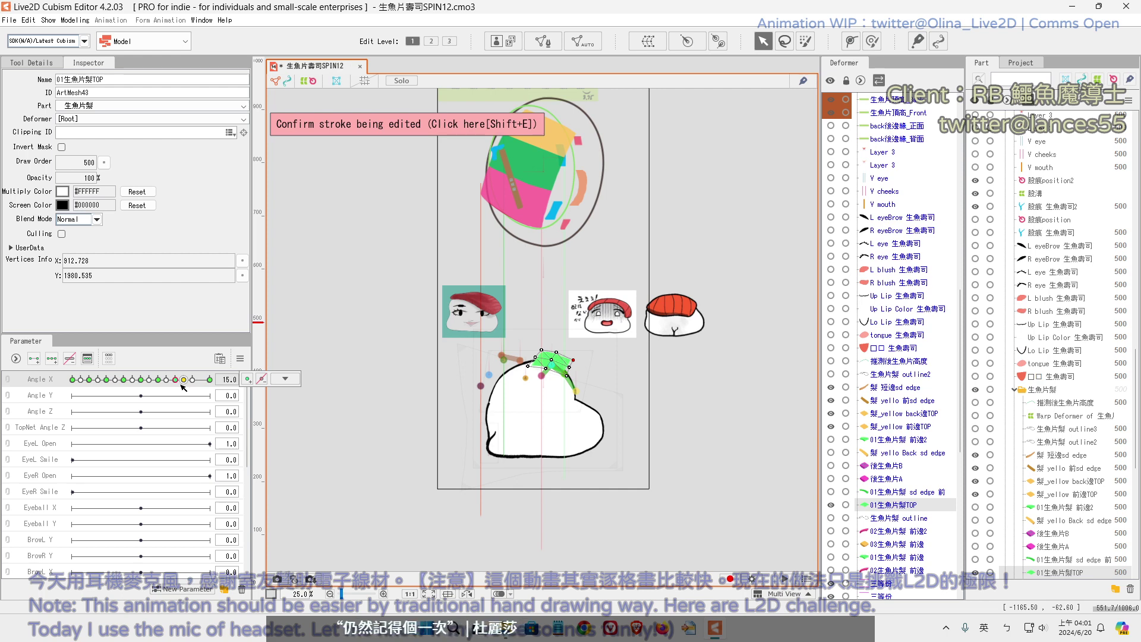
key(ctrl+plus)
key(ctrl+plus)
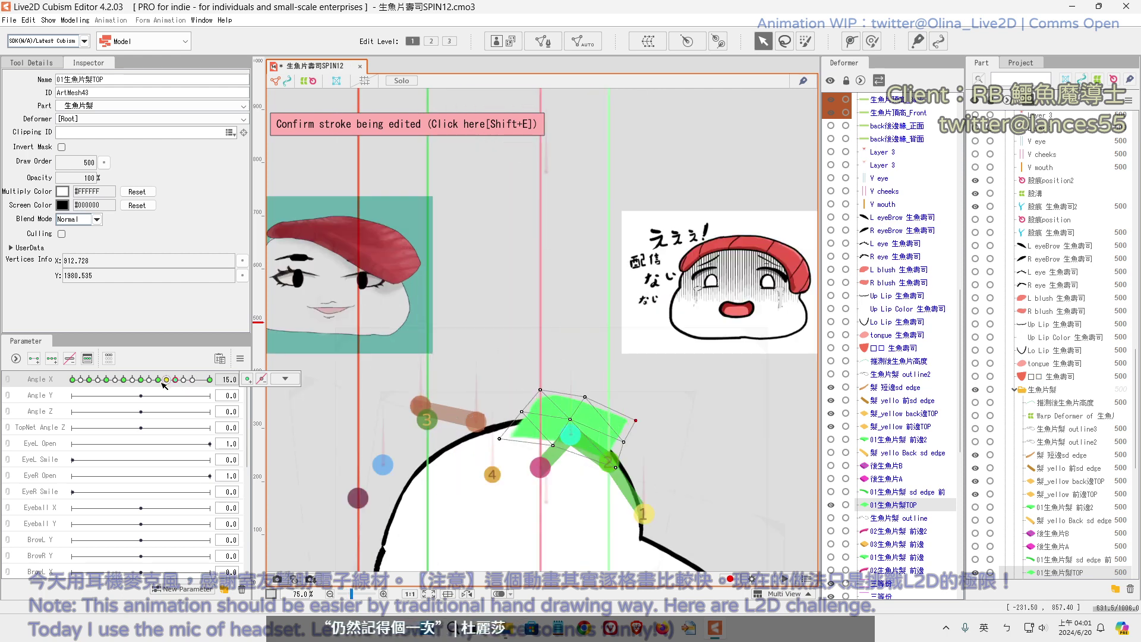
click(164, 381)
drag(164, 382, 179, 383)
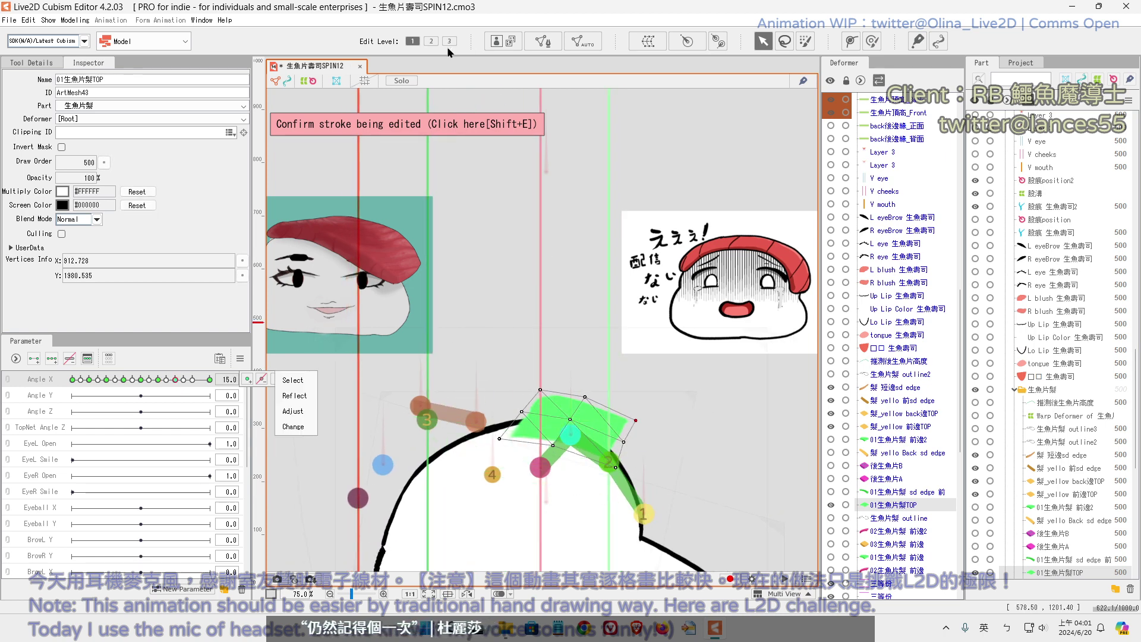
click(148, 379)
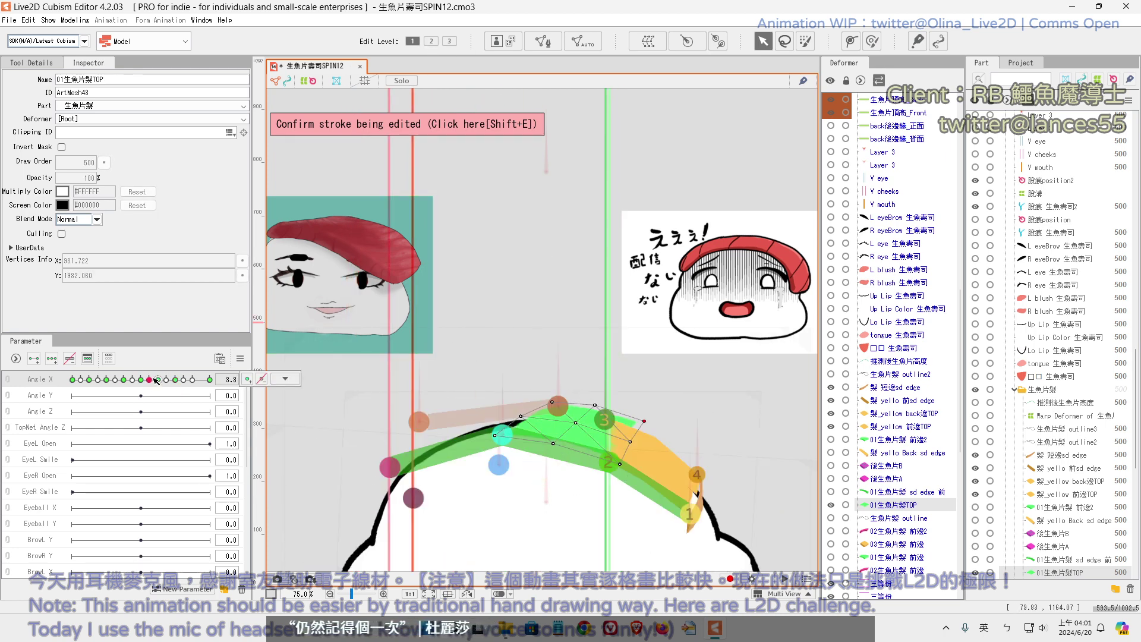
drag(142, 380, 177, 382)
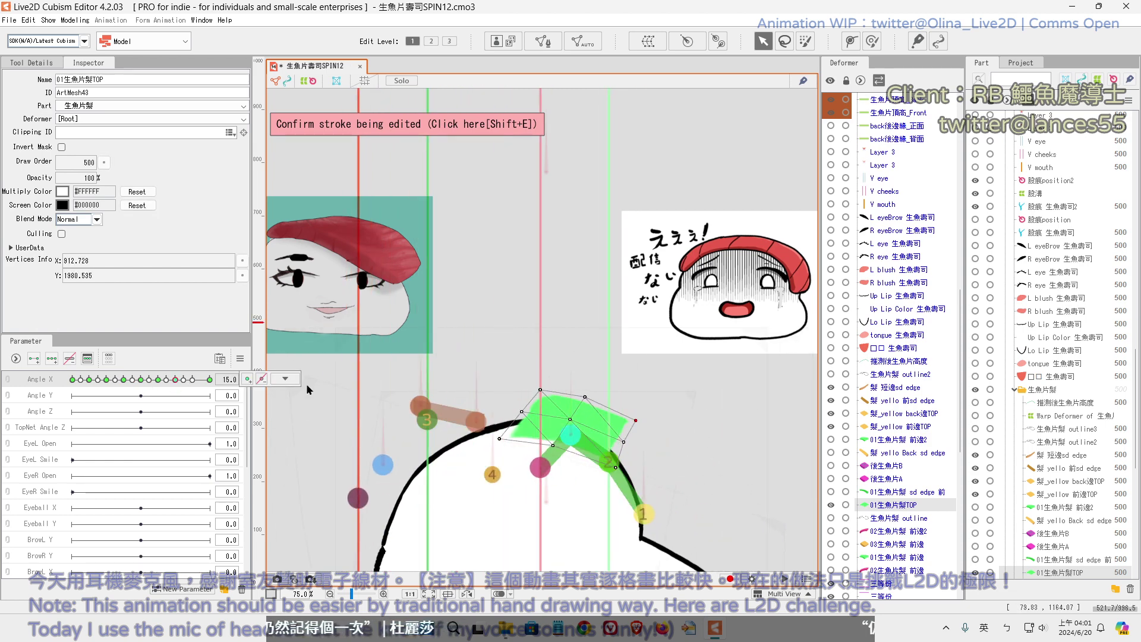
At Angle X 15, switch to edit level 2 and move the slice's lower path between the cyan marker and marker 2
click(285, 378)
click(431, 43)
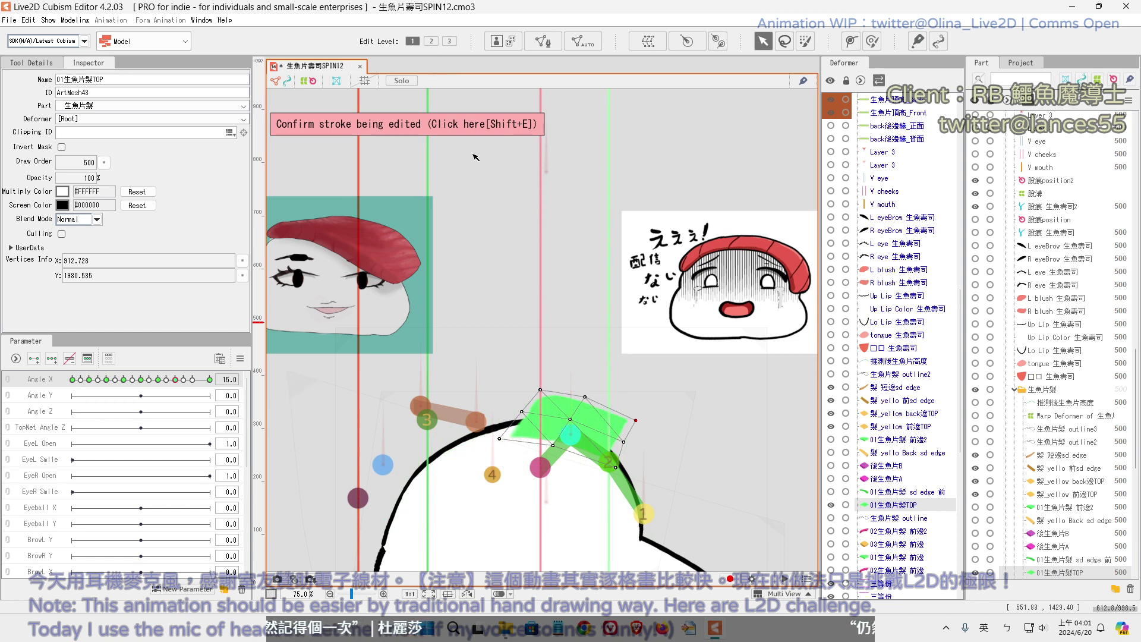
click(430, 42)
drag(480, 434, 548, 430)
mouse_move(622, 467)
mouse_down()
mouse_move(632, 450)
mouse_move(621, 475)
mouse_up()
At Angle X 15, move both ends of the slice's upper path so it spans from near the brown marker to above marker 2
drag(525, 387, 497, 401)
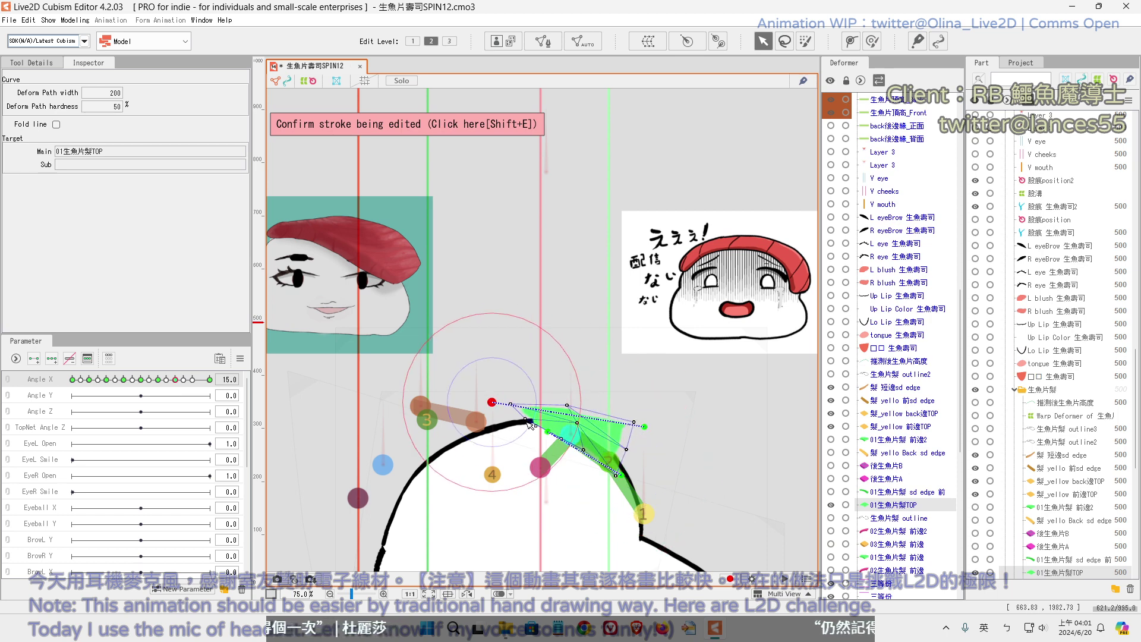
click(539, 416)
mouse_move(645, 426)
mouse_down()
mouse_move(608, 418)
mouse_move(618, 445)
mouse_up()
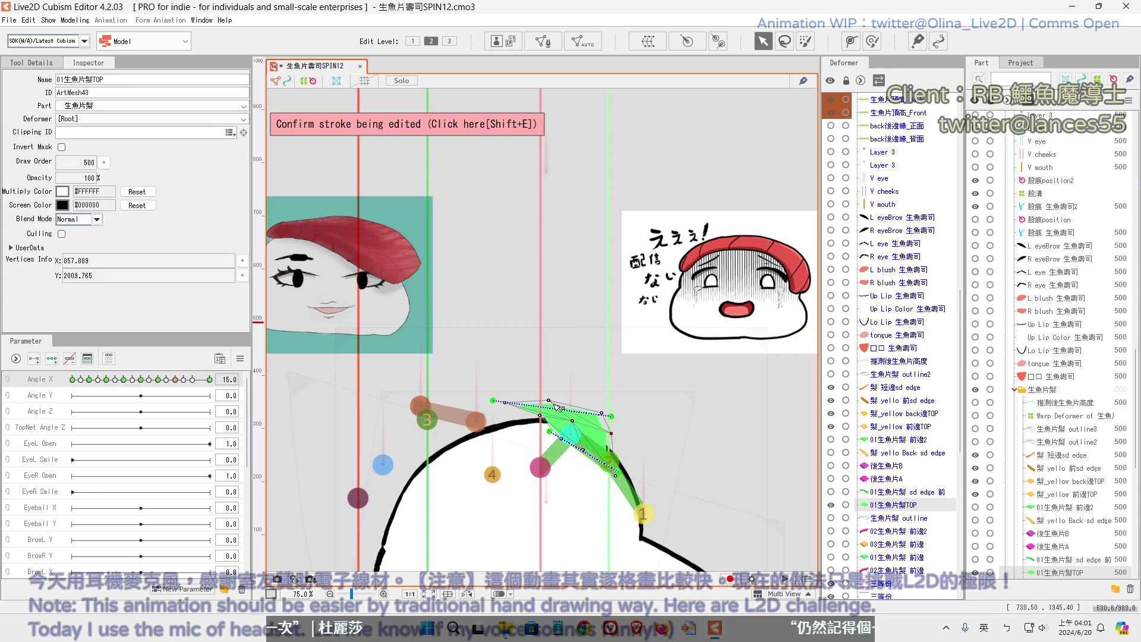
At Angle X 15, pull in the end of the slice's upper path above marker 2, switch to edit level 1 and nudge the outer vertex
drag(612, 415, 595, 416)
click(580, 419)
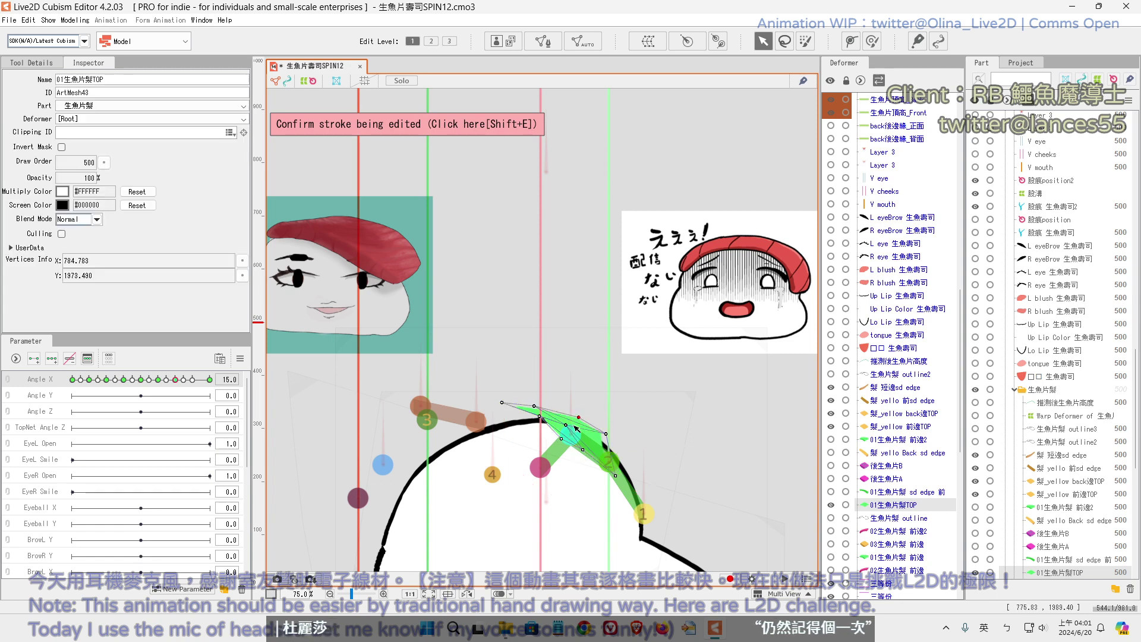
click(616, 469)
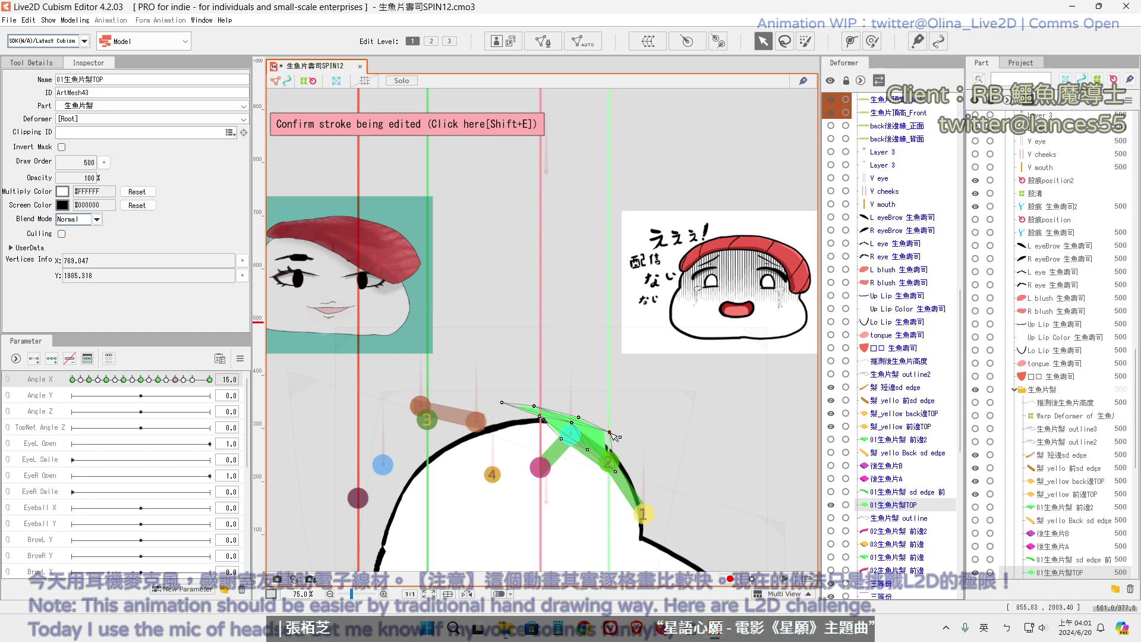
Examine how the slice follows the markers between Angle X 15 and 30, close up and with more of the model in view
click(180, 380)
drag(180, 381, 186, 386)
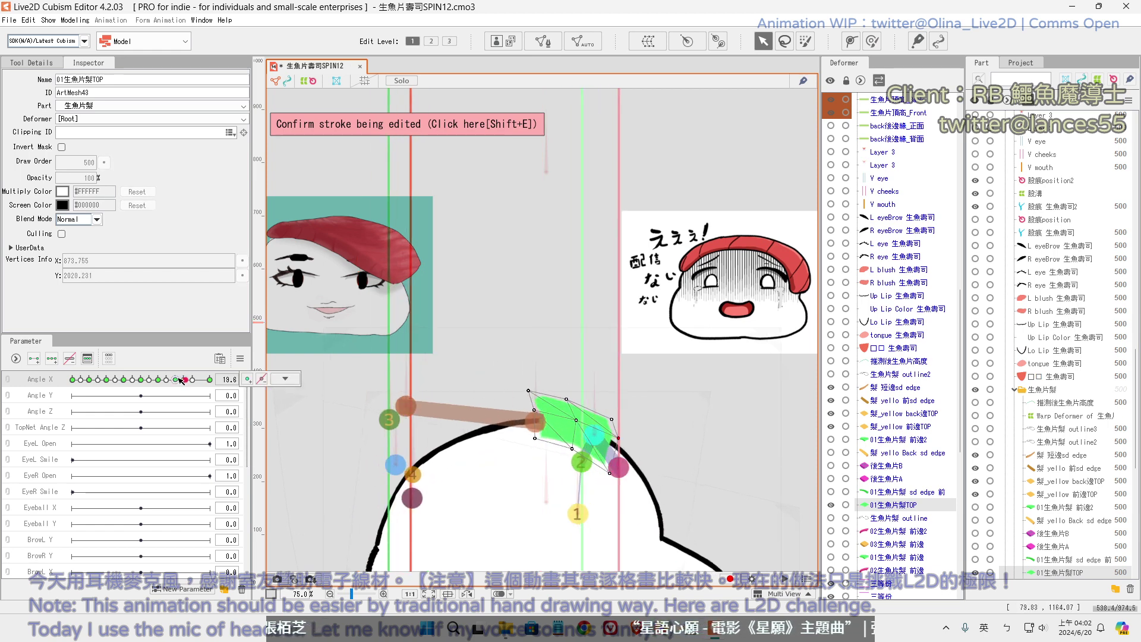
click(177, 379)
key(ctrl+plus)
key(ctrl+minus)
key(ctrl+minus)
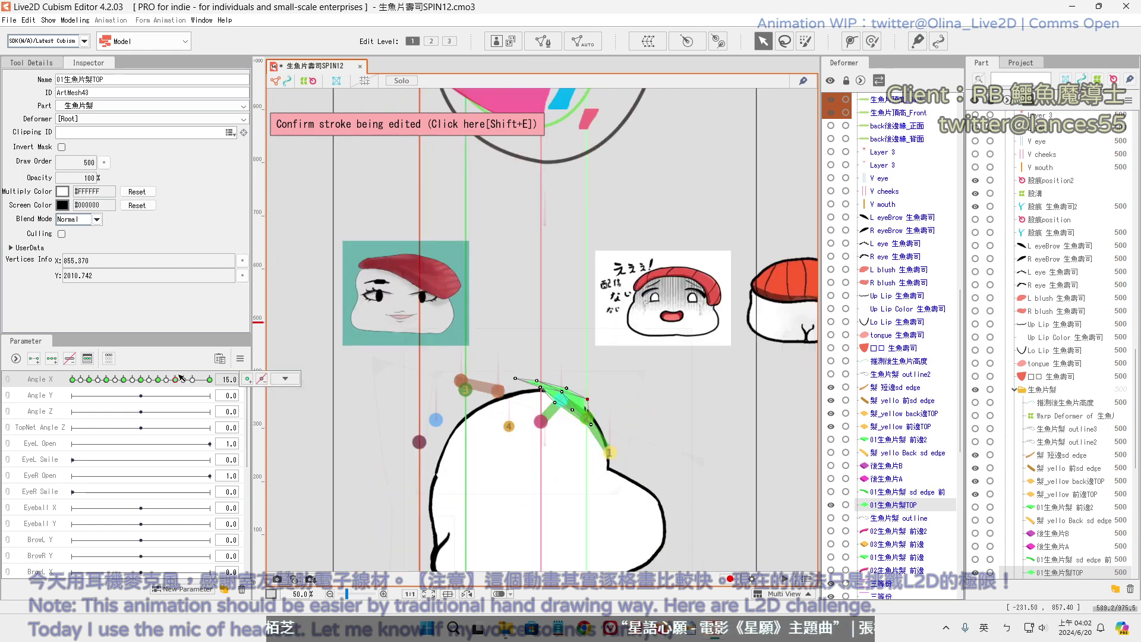
drag(179, 379, 218, 383)
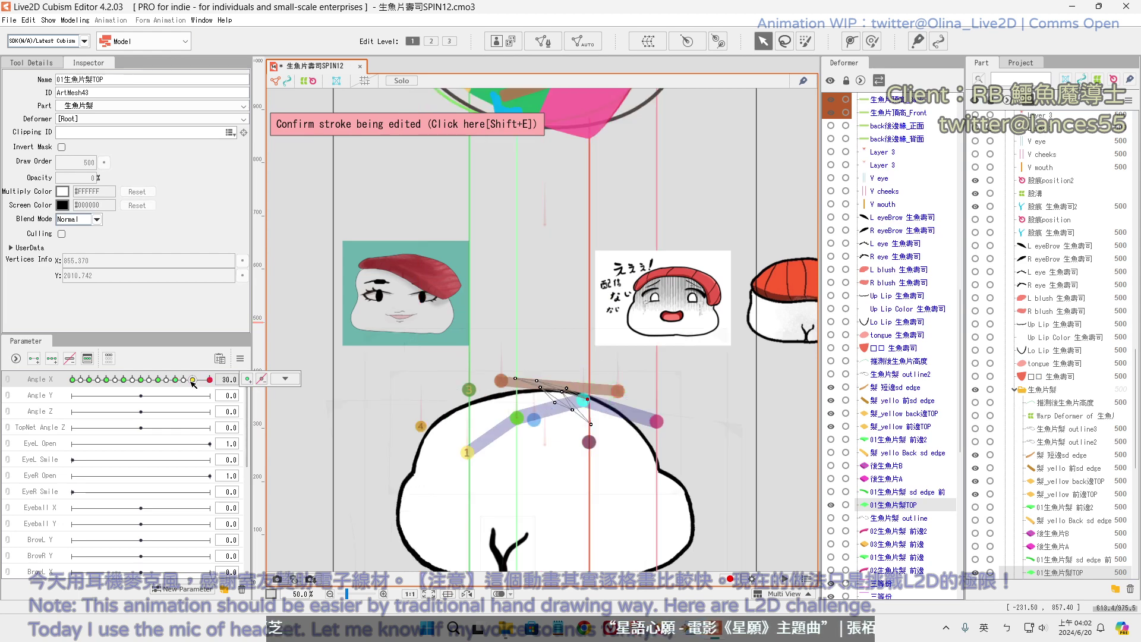
click(192, 380)
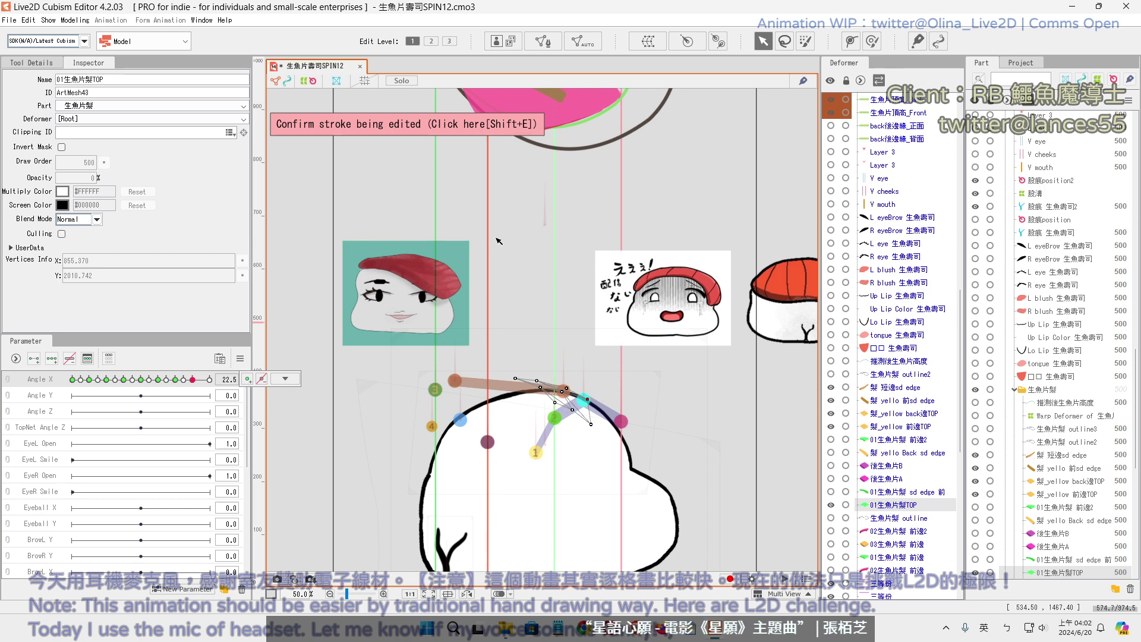
drag(498, 240, 459, 342)
Compare the slice's shape with the markers at Angle X 0, 7.5 and 15, and slightly below 0
click(142, 378)
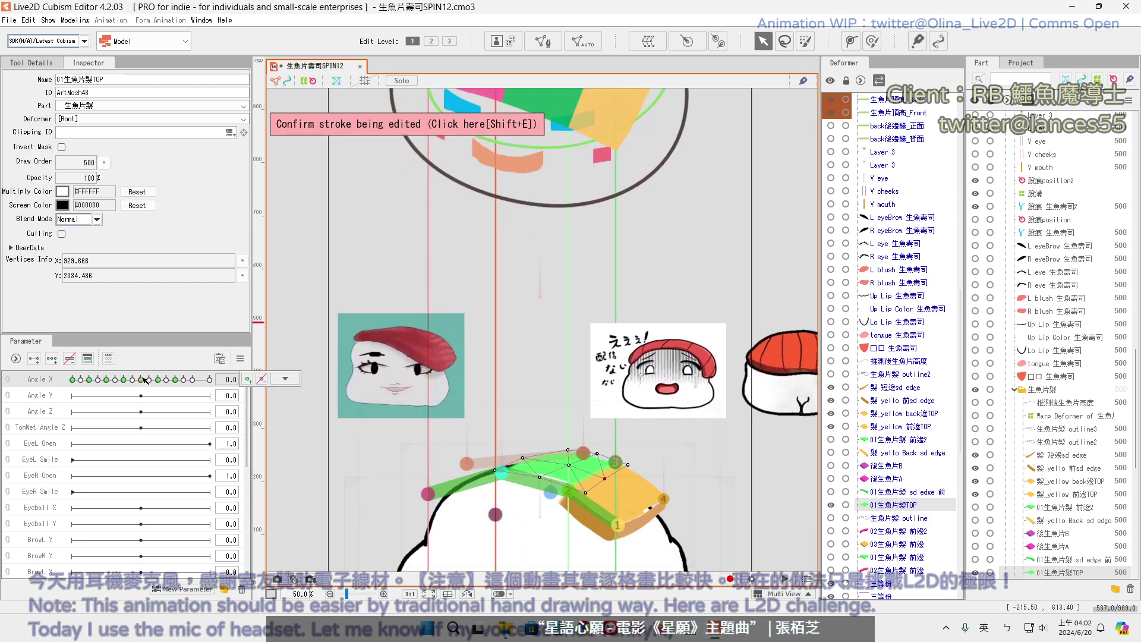
drag(144, 379, 176, 384)
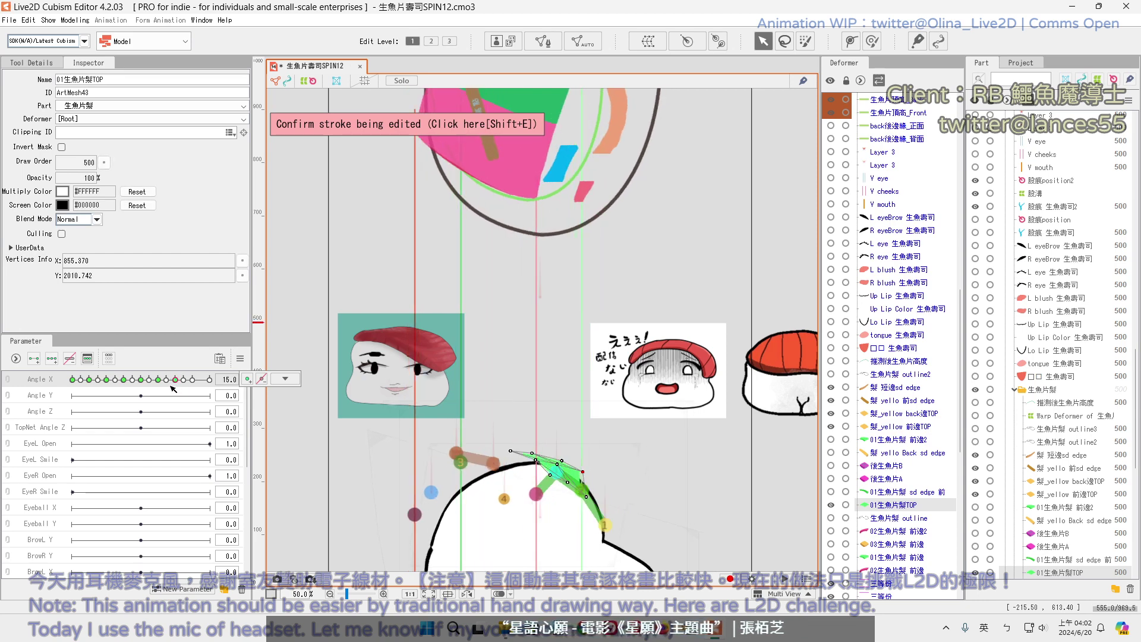
click(160, 382)
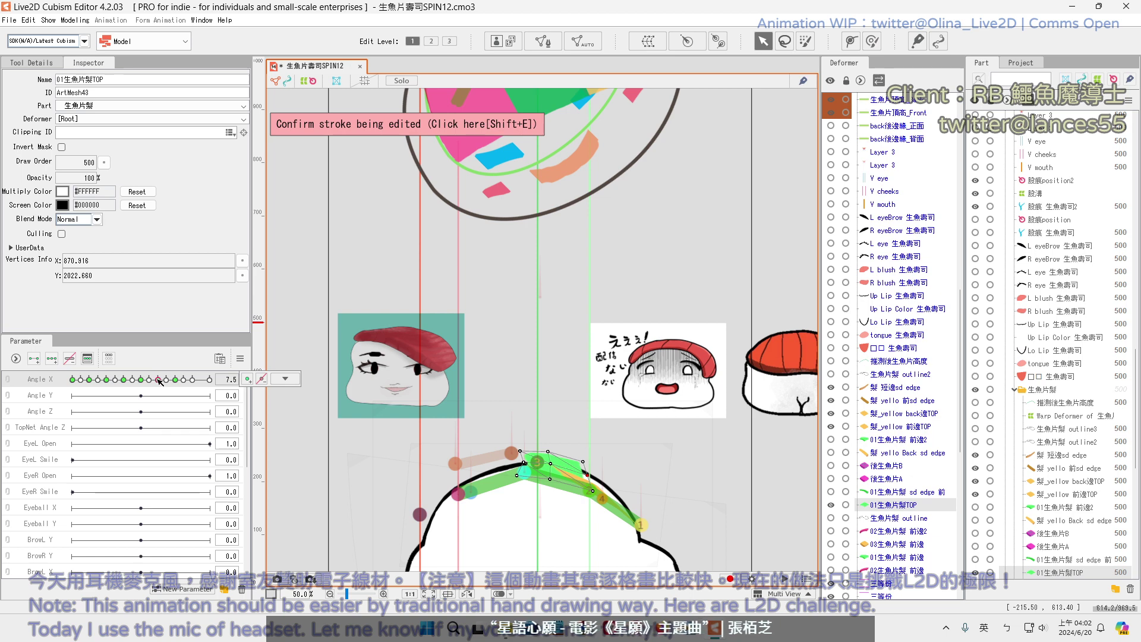
drag(159, 382, 134, 383)
click(285, 378)
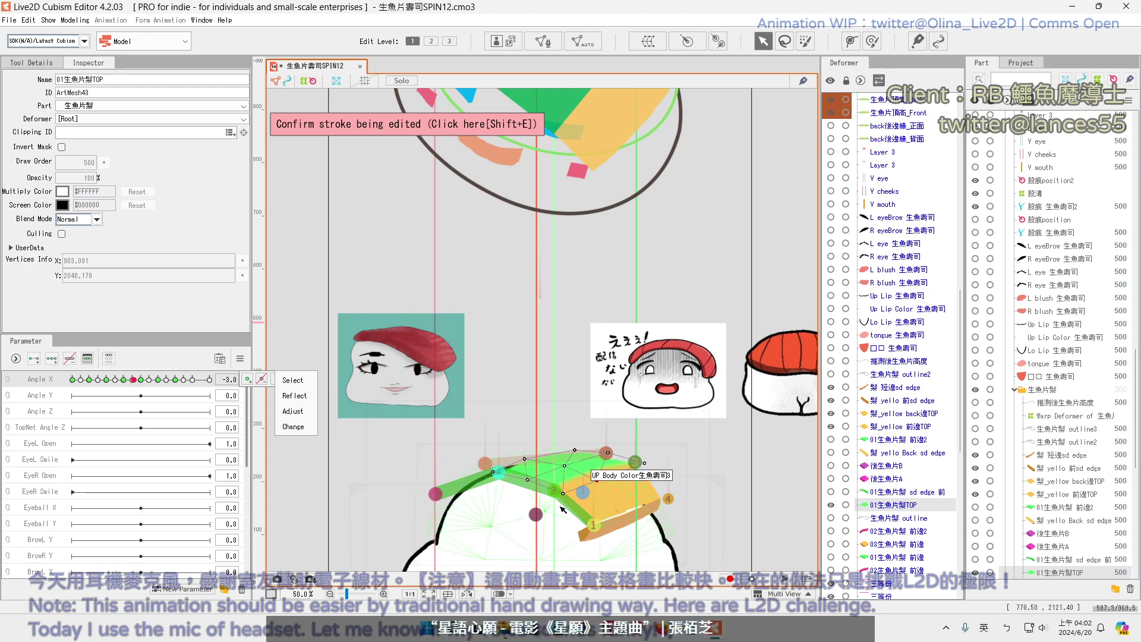
click(141, 380)
drag(143, 381, 172, 384)
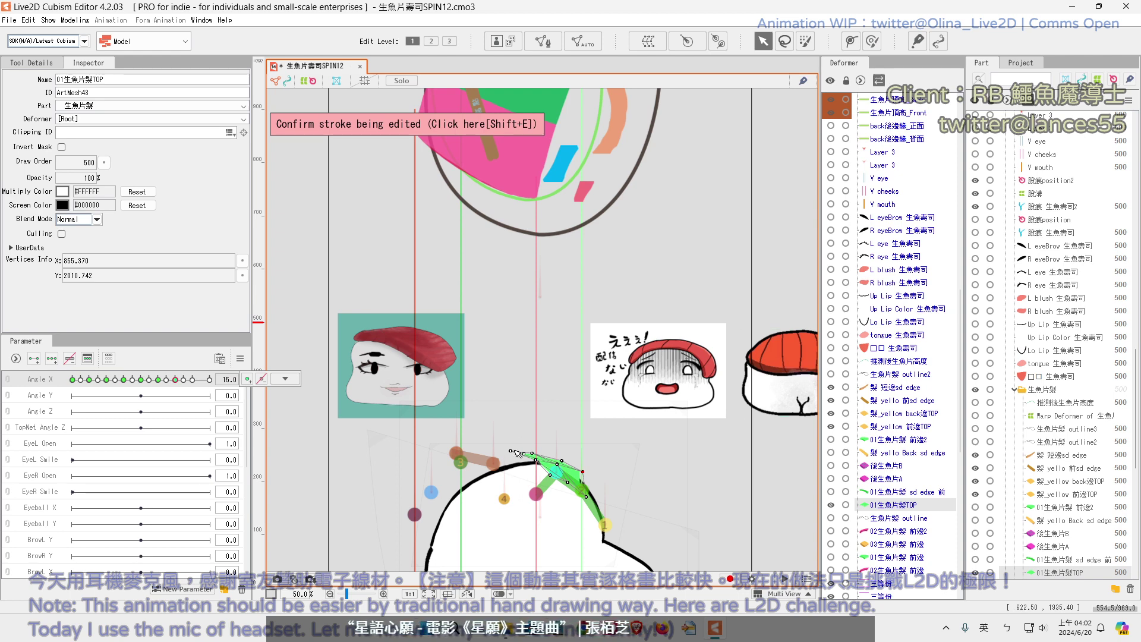
At Angle X 15, switch to edit level 2 and stretch the slice's upper path from beyond marker 3 to above the magenta marker
click(431, 41)
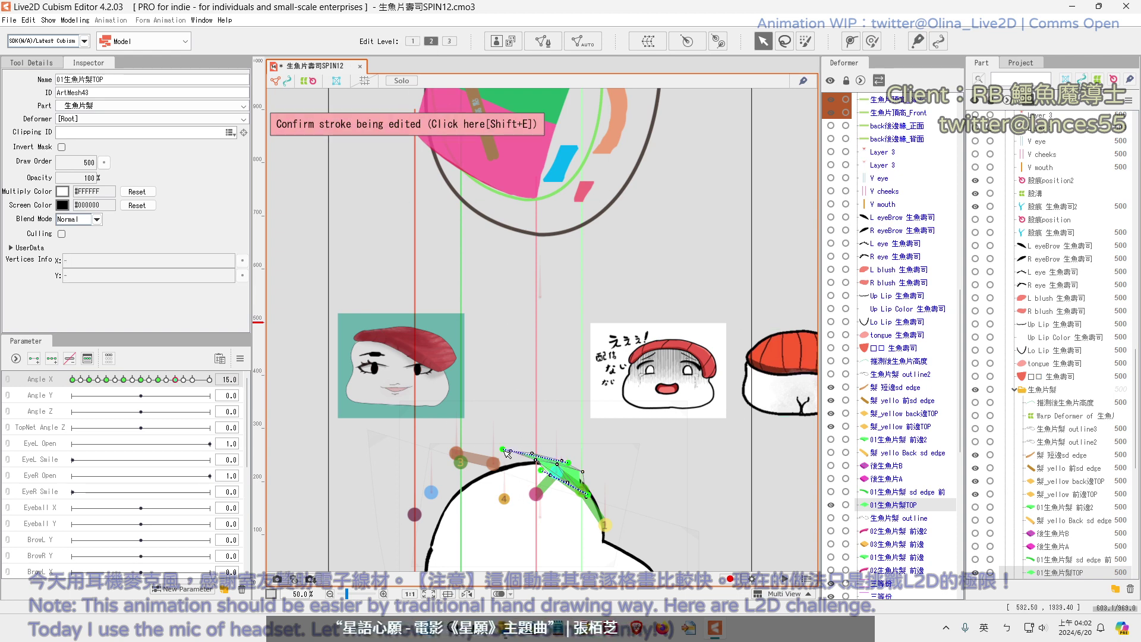
drag(502, 450, 435, 458)
drag(568, 462, 556, 257)
key(ctrl+plus)
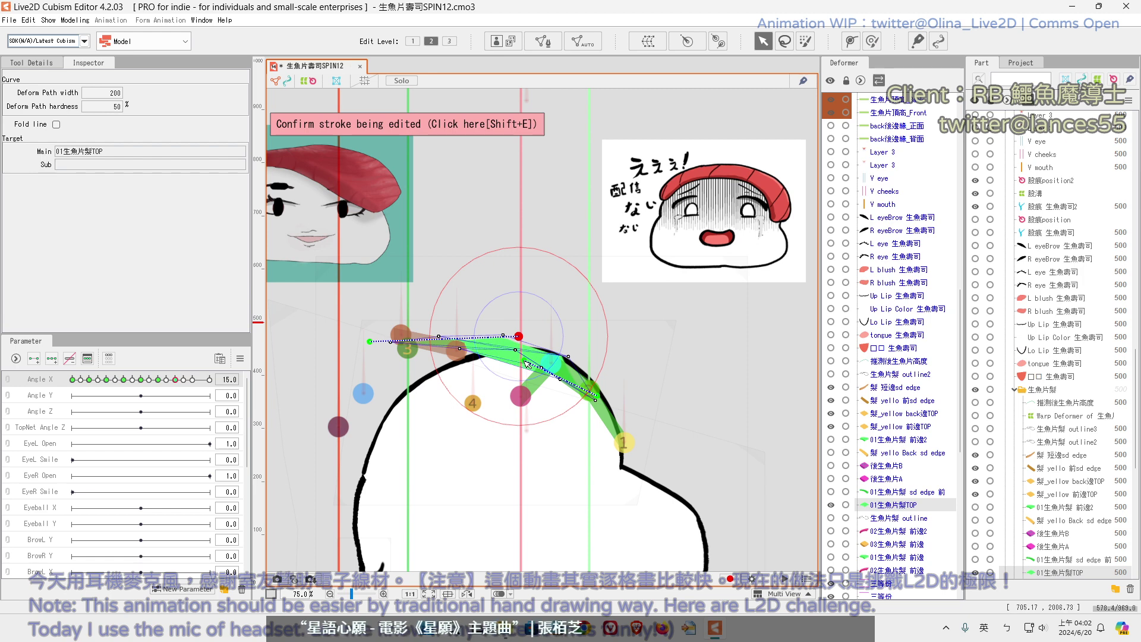
drag(525, 363, 521, 333)
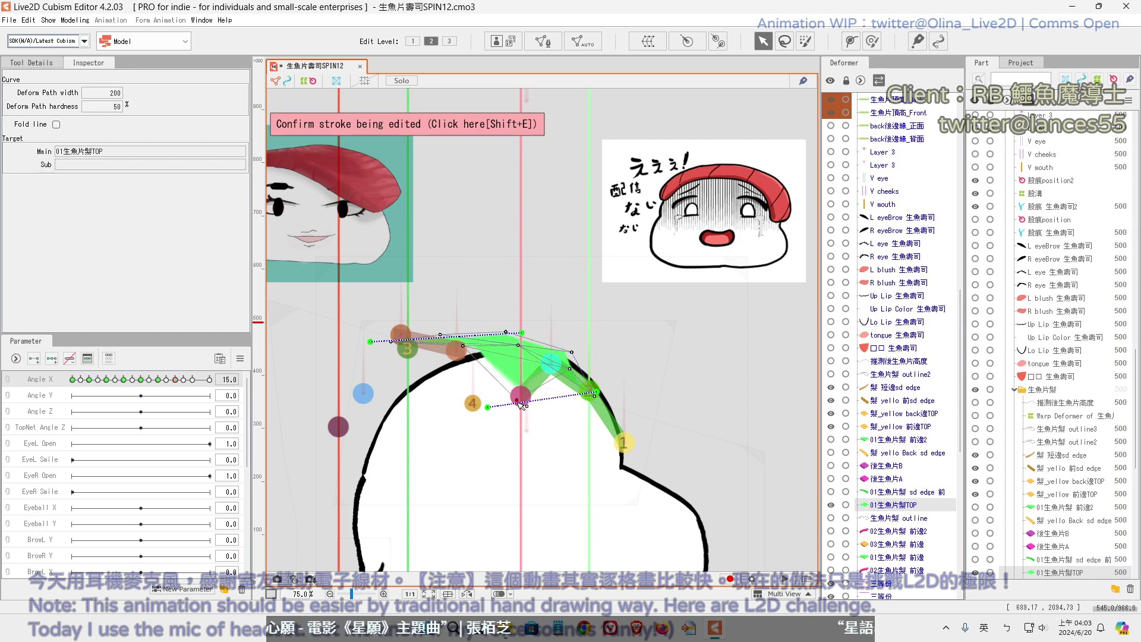
At Angle X 15, place the lower path's inner end beside the cyan marker and adjust the slice's middle and outer vertices
click(550, 365)
click(520, 345)
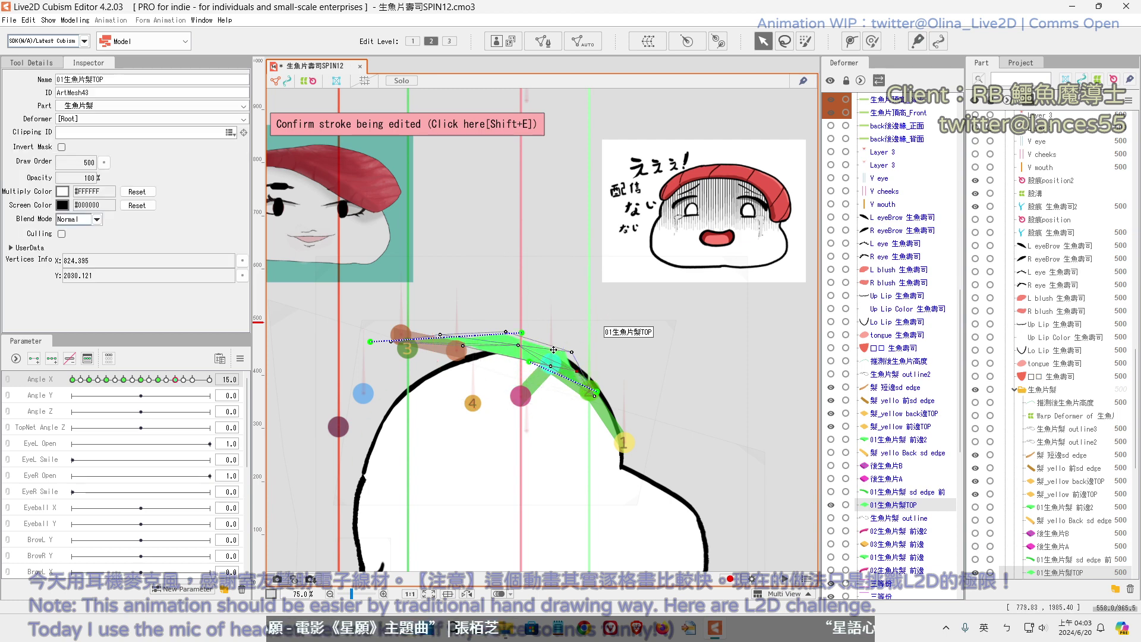
drag(518, 347, 516, 350)
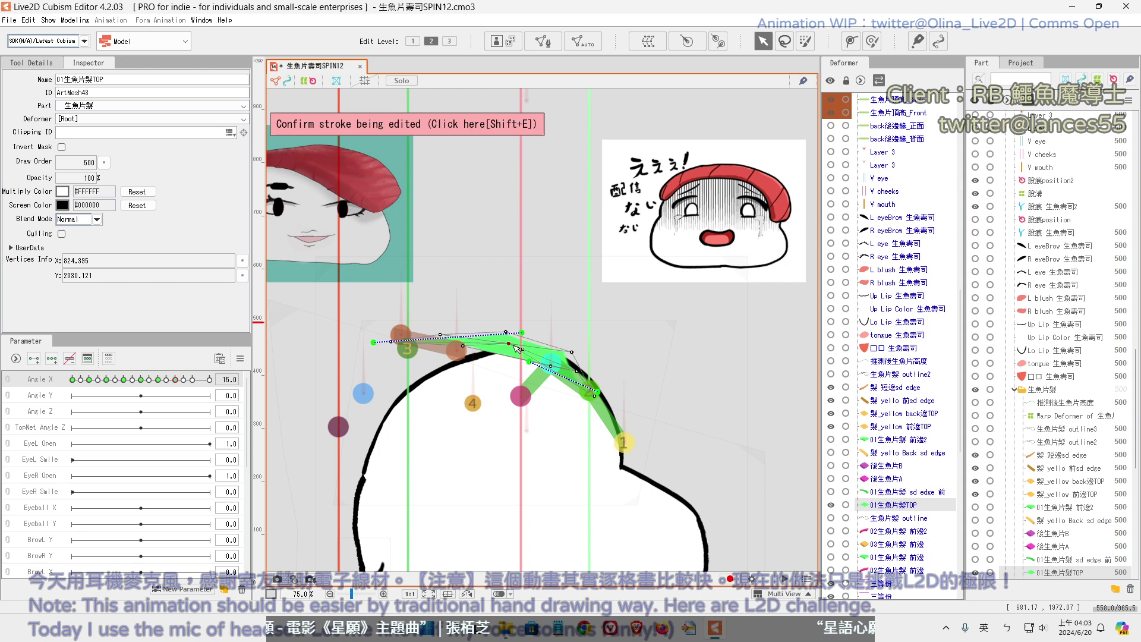
click(571, 352)
Examine the slice at Angle X 0, inspect its lower-edge vertices in mesh editing, and confirm the mesh
mouse_move(174, 379)
mouse_down()
mouse_move(54, 418)
mouse_move(125, 400)
mouse_up()
click(141, 381)
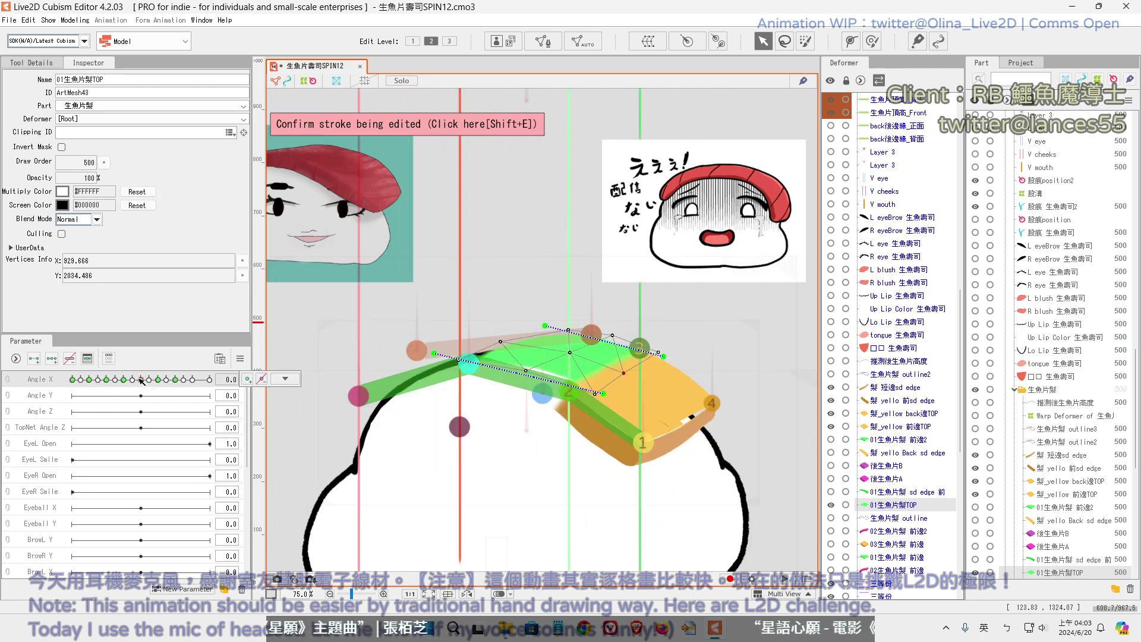
click(555, 46)
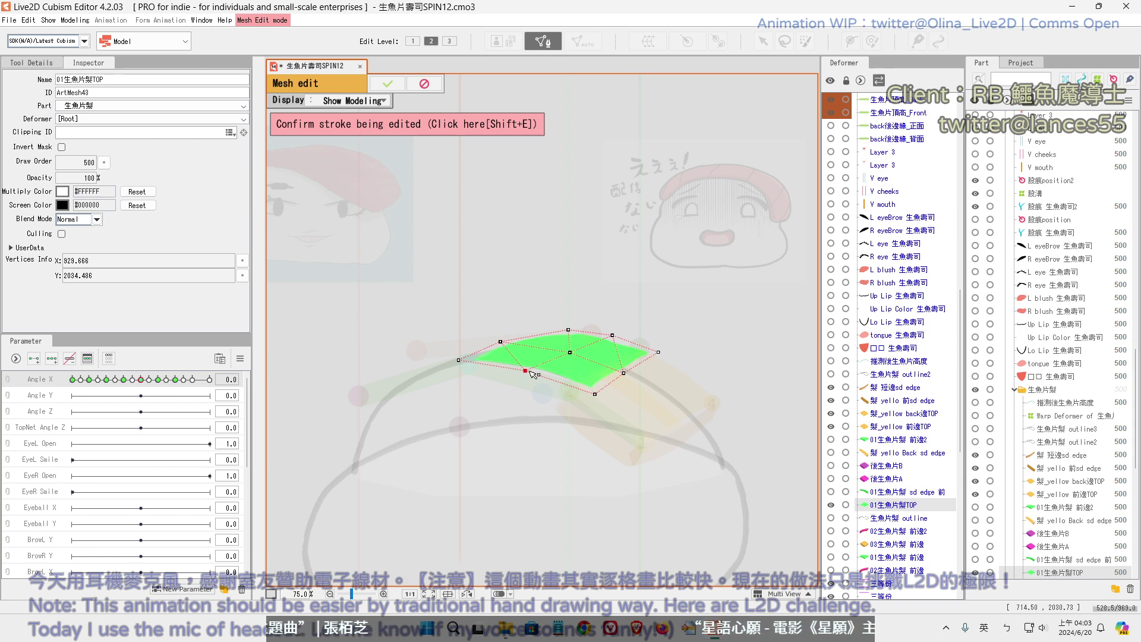
drag(532, 373, 626, 383)
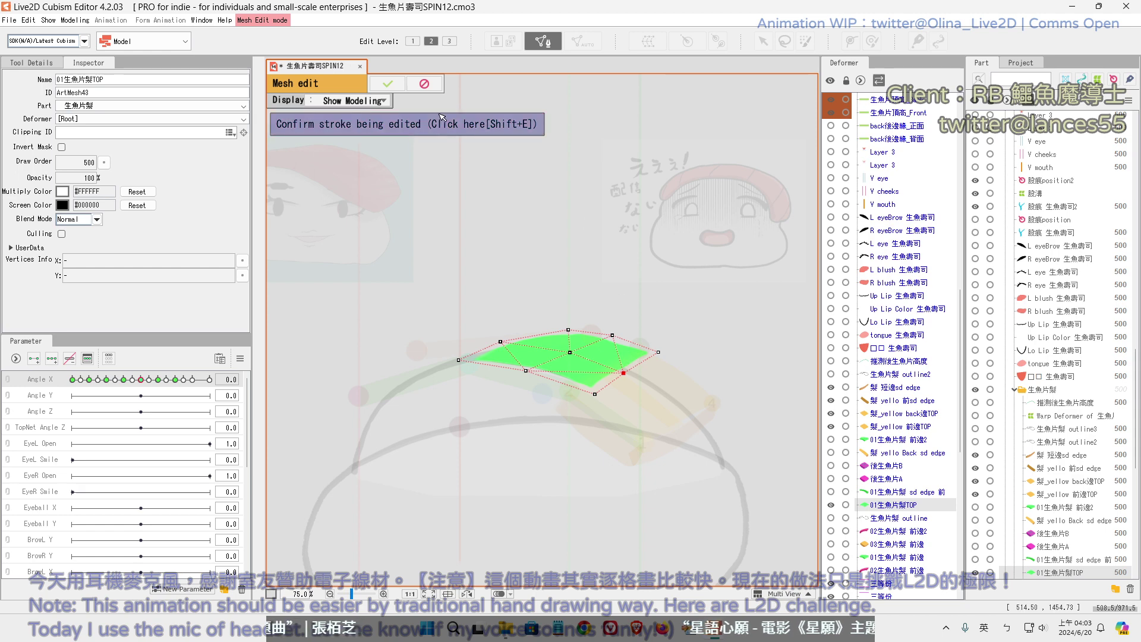
click(388, 84)
Return to Angle X 15 and move the slice's outer vertex slightly inward beside the cyan marker
drag(141, 379, 175, 382)
drag(576, 352, 569, 352)
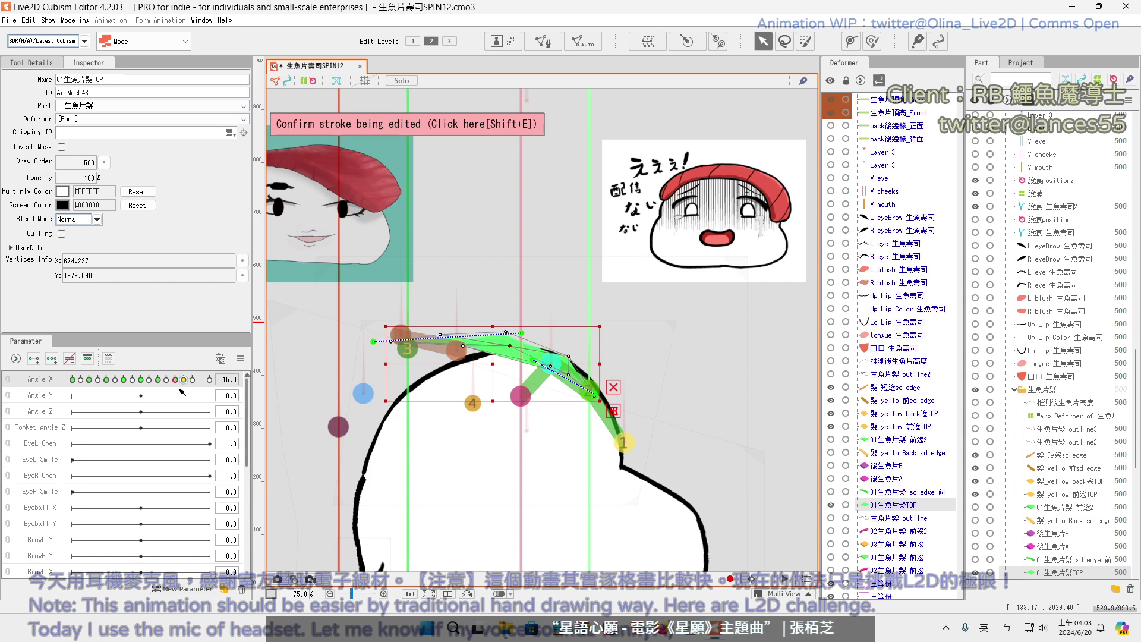
Review the slice's rotation on the whole model by scrubbing Angle X back and forth up to 22.5
mouse_move(181, 380)
mouse_down()
mouse_move(177, 390)
mouse_move(192, 386)
mouse_up()
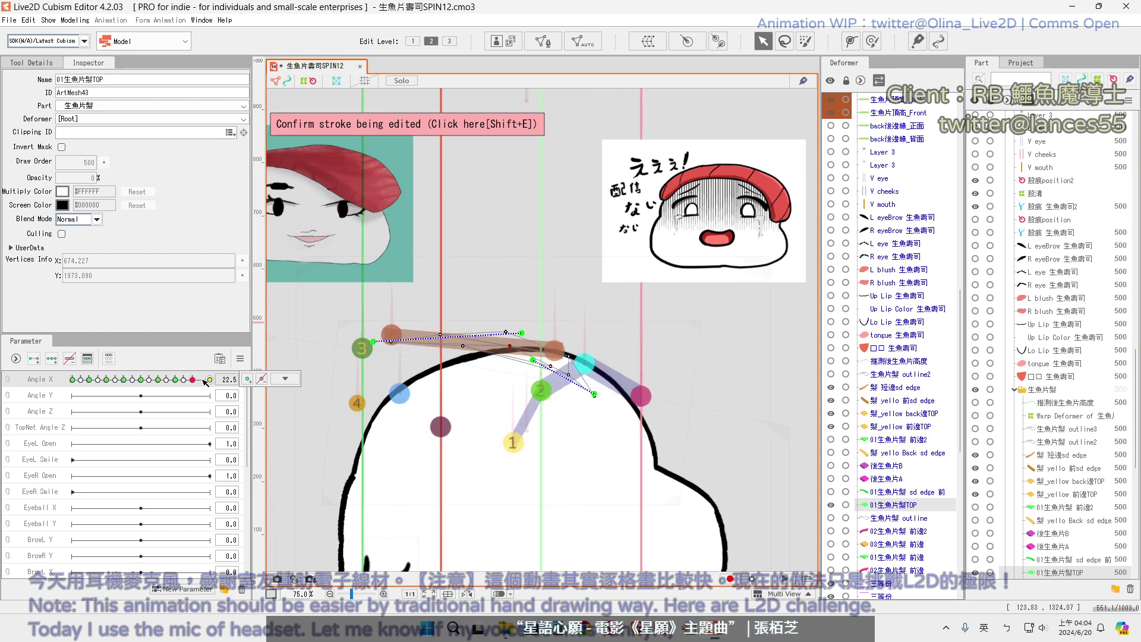
key(ctrl+minus)
key(ctrl+minus)
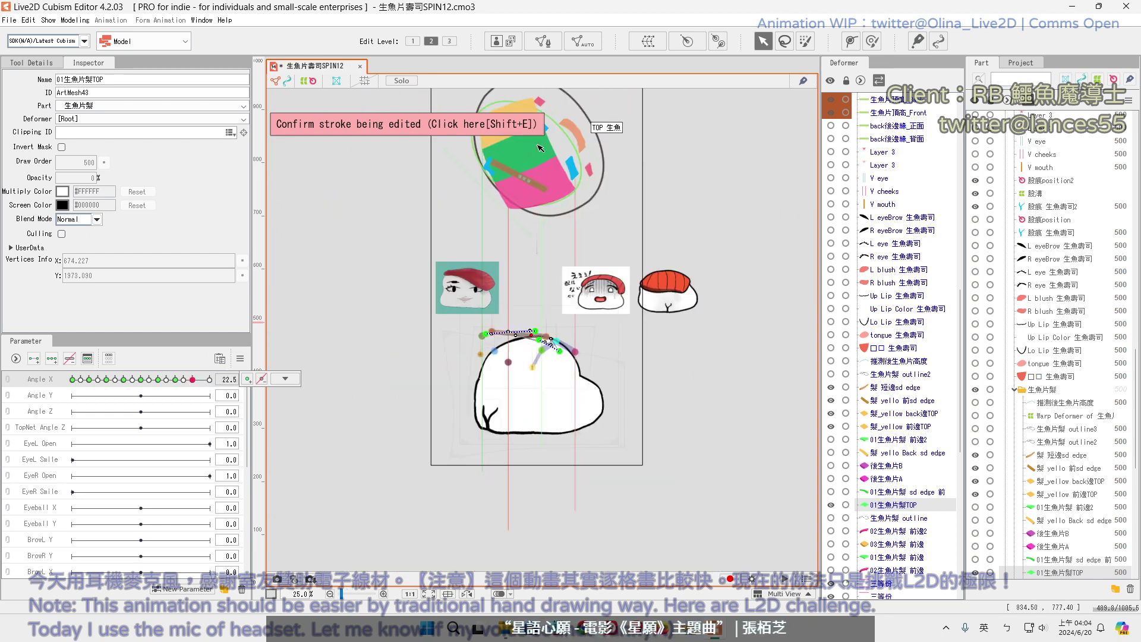
drag(181, 385, 147, 385)
drag(158, 382, 184, 385)
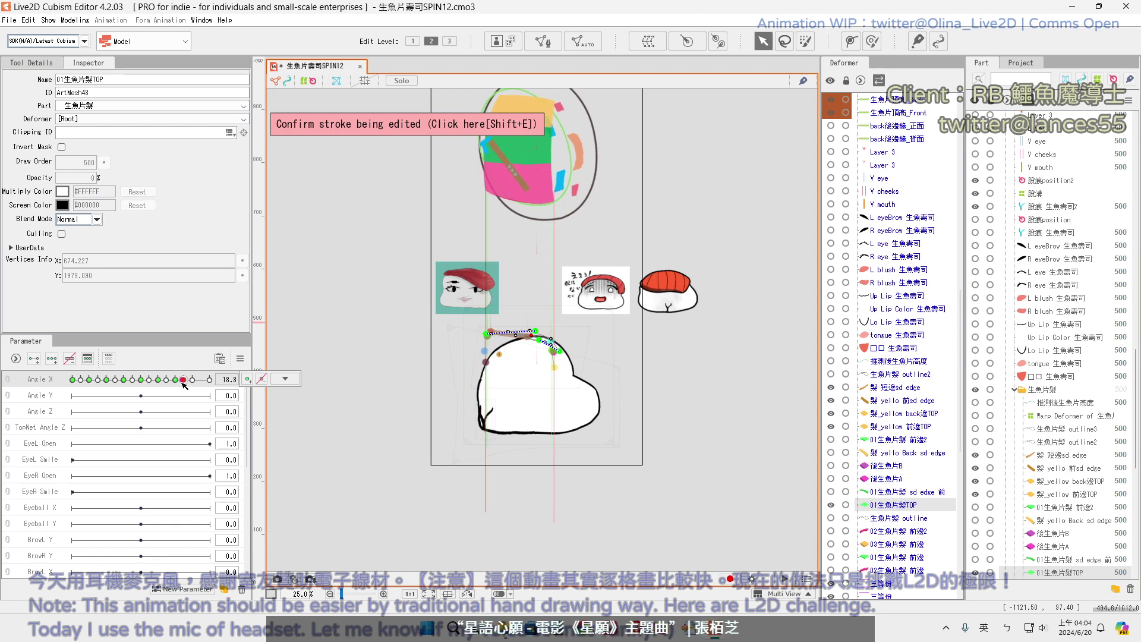
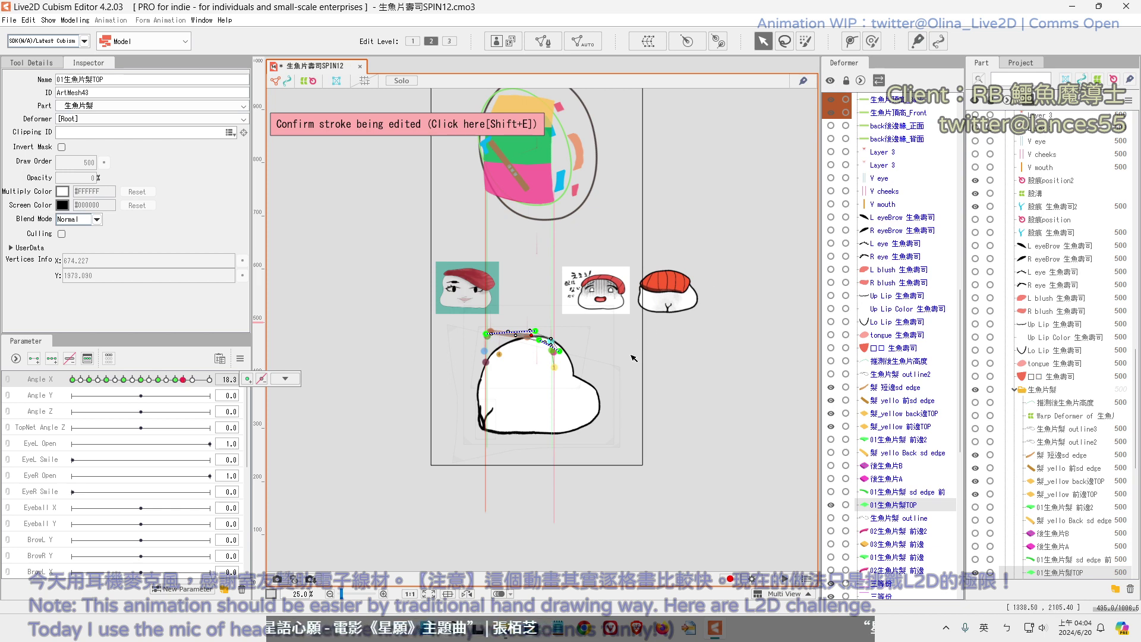
Review the slice's rotation close up by scrubbing Angle X through 22.5, -30 and the keys between them
scroll(581, 358, up, 3)
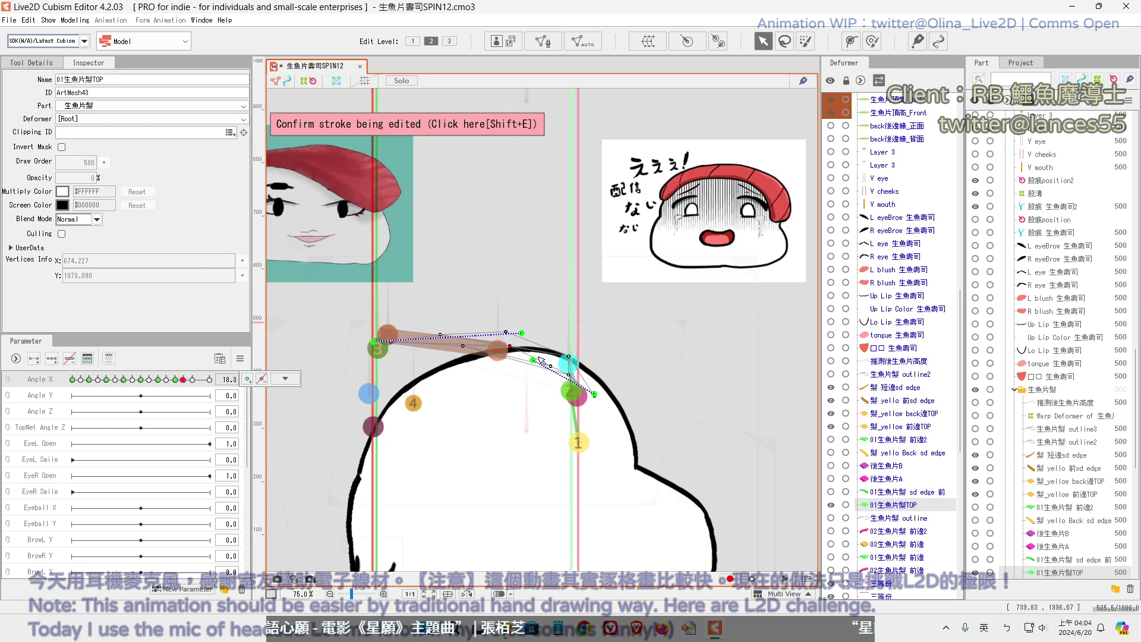
drag(171, 384, 197, 385)
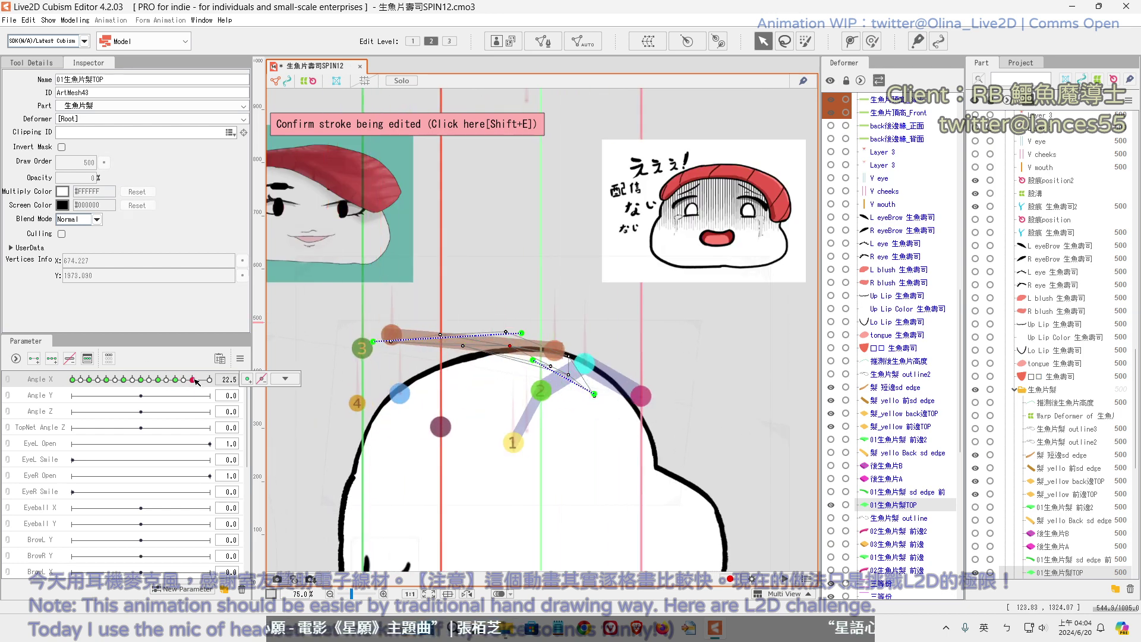
click(248, 381)
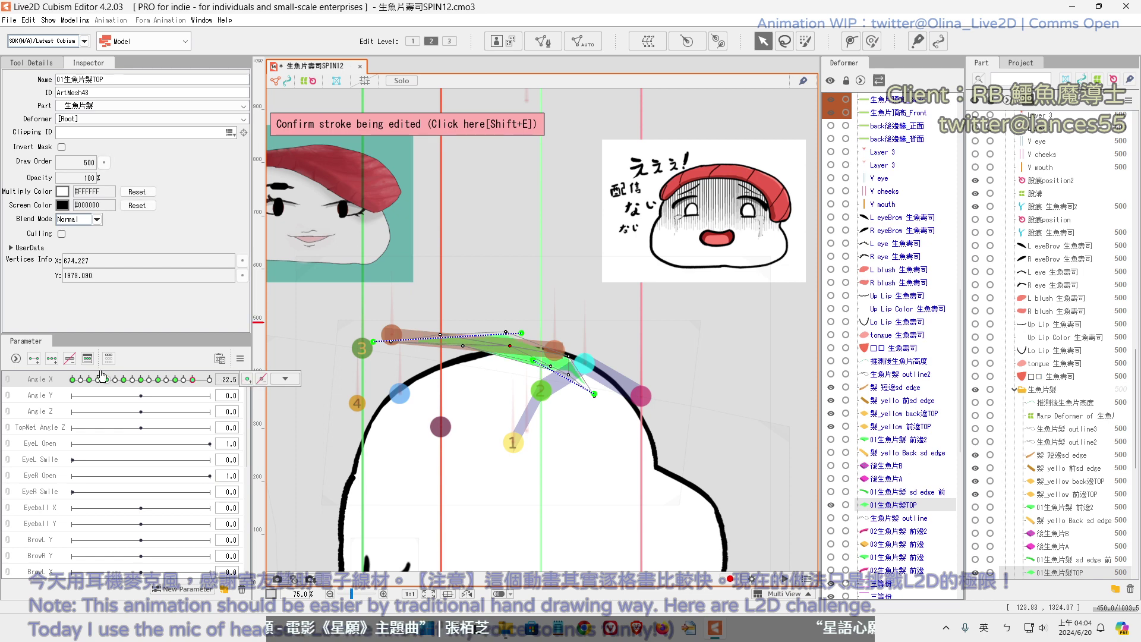
click(73, 381)
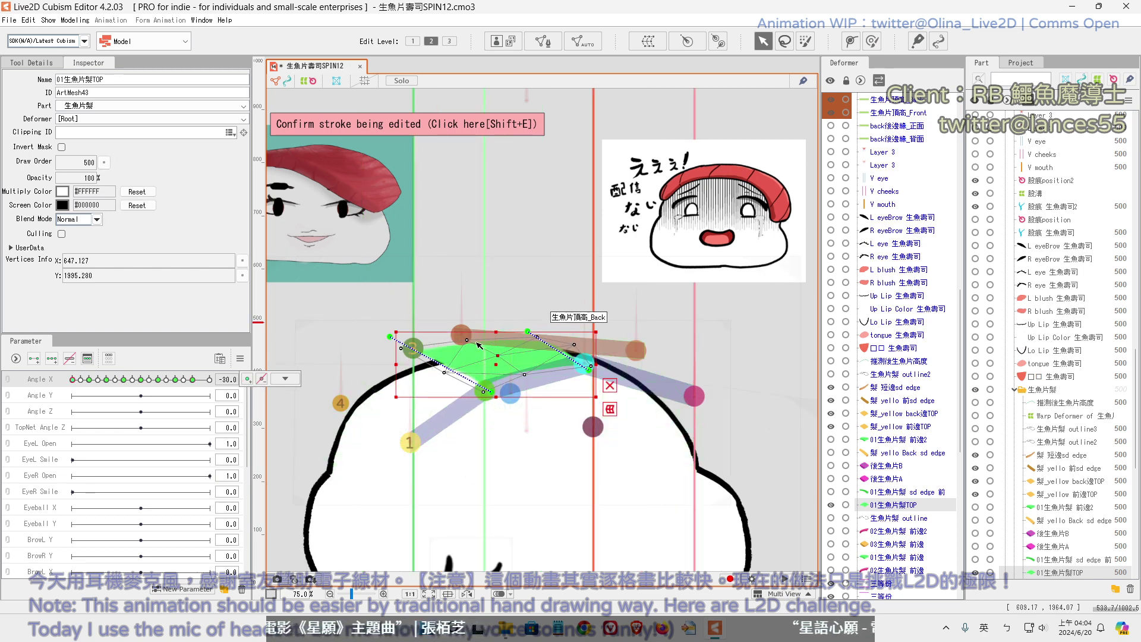
click(136, 380)
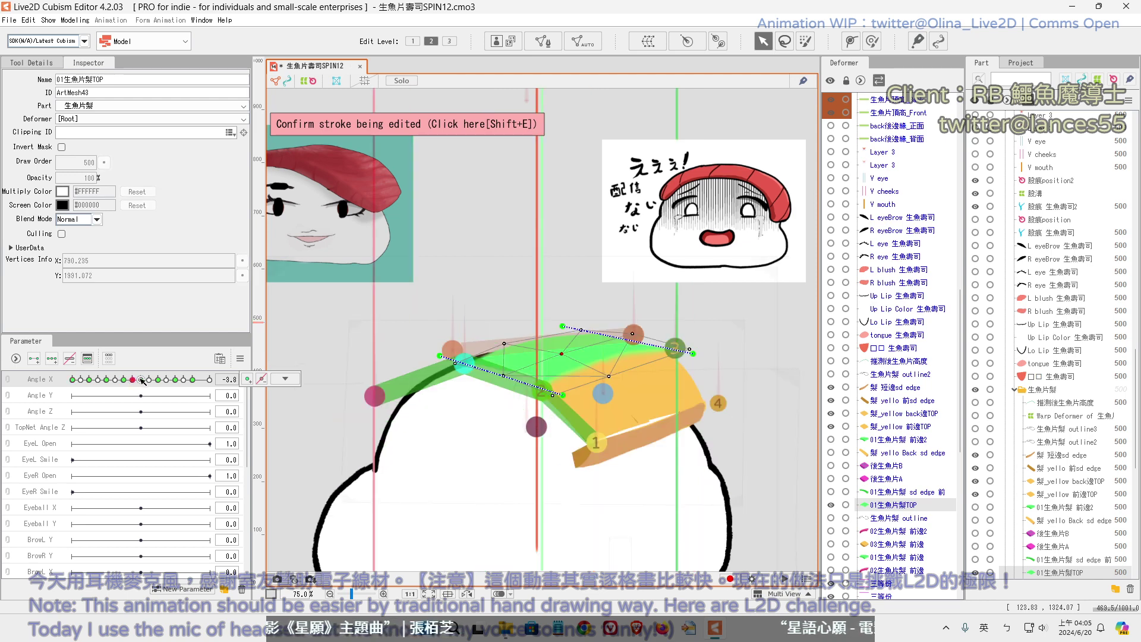
click(285, 378)
drag(145, 382, 98, 381)
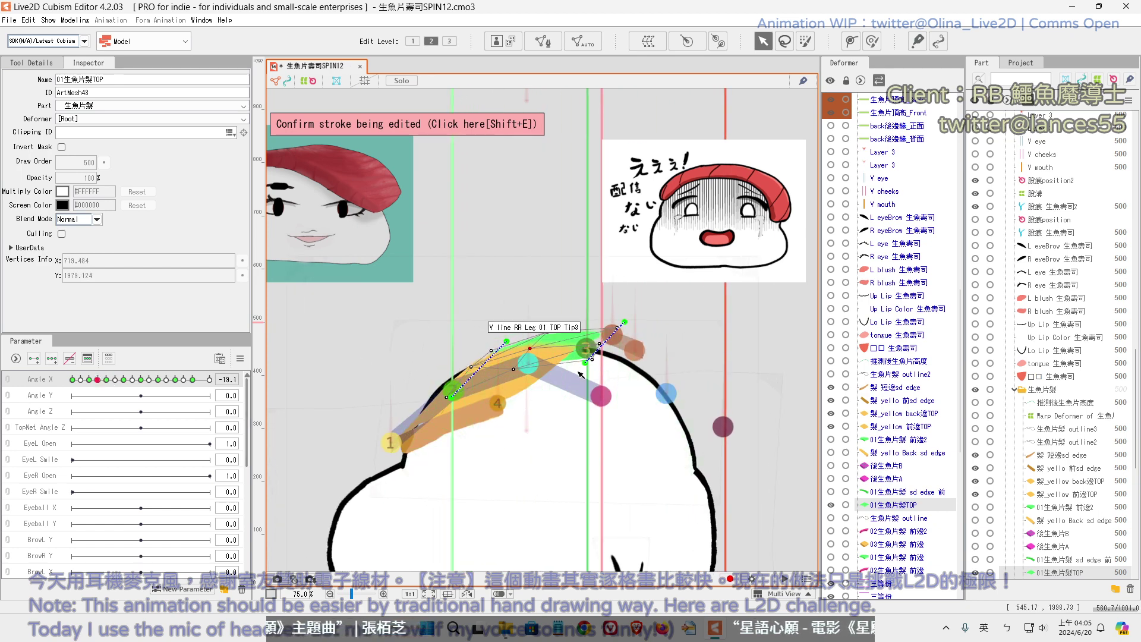
At Angle X -22.5, align the slice's deform path ends with the cyan marker and green marker 2
drag(97, 381, 92, 380)
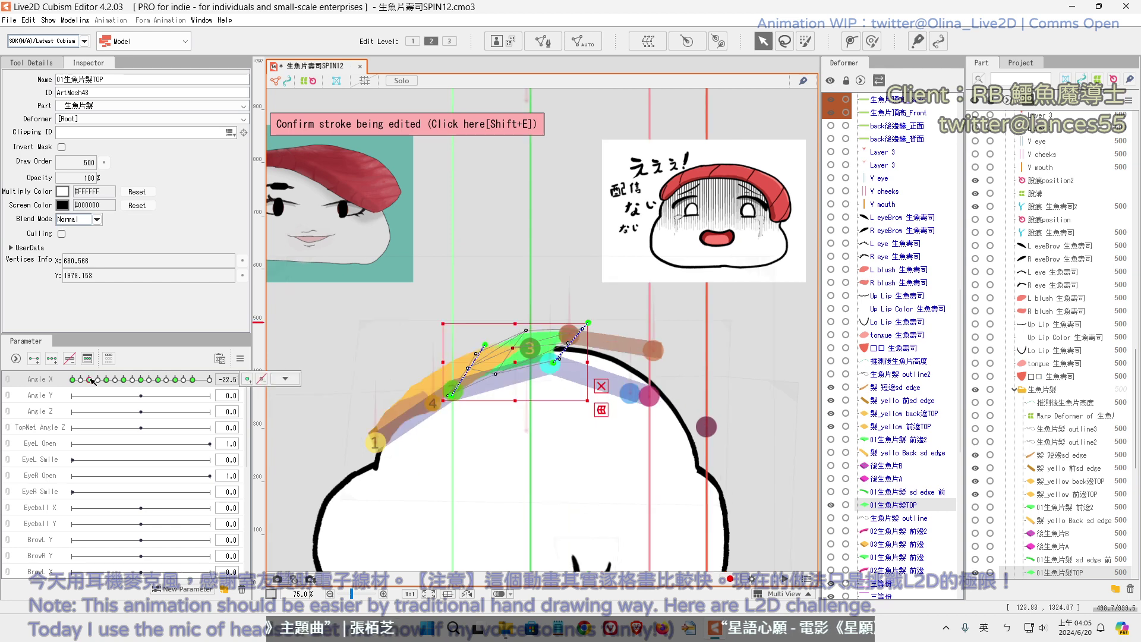
click(562, 352)
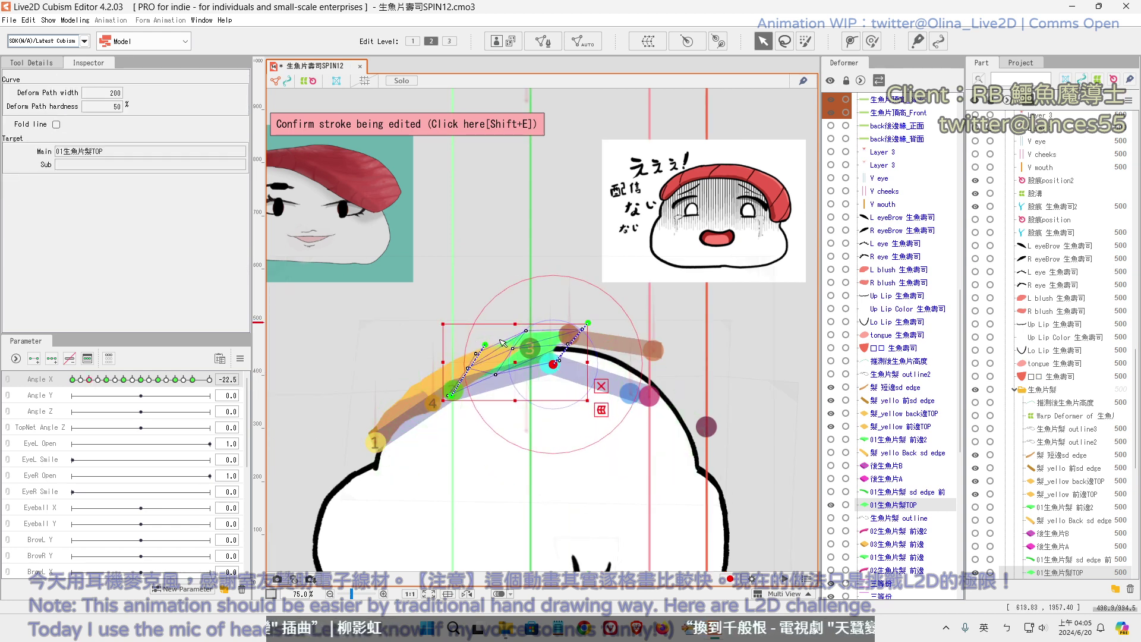
drag(449, 396, 456, 392)
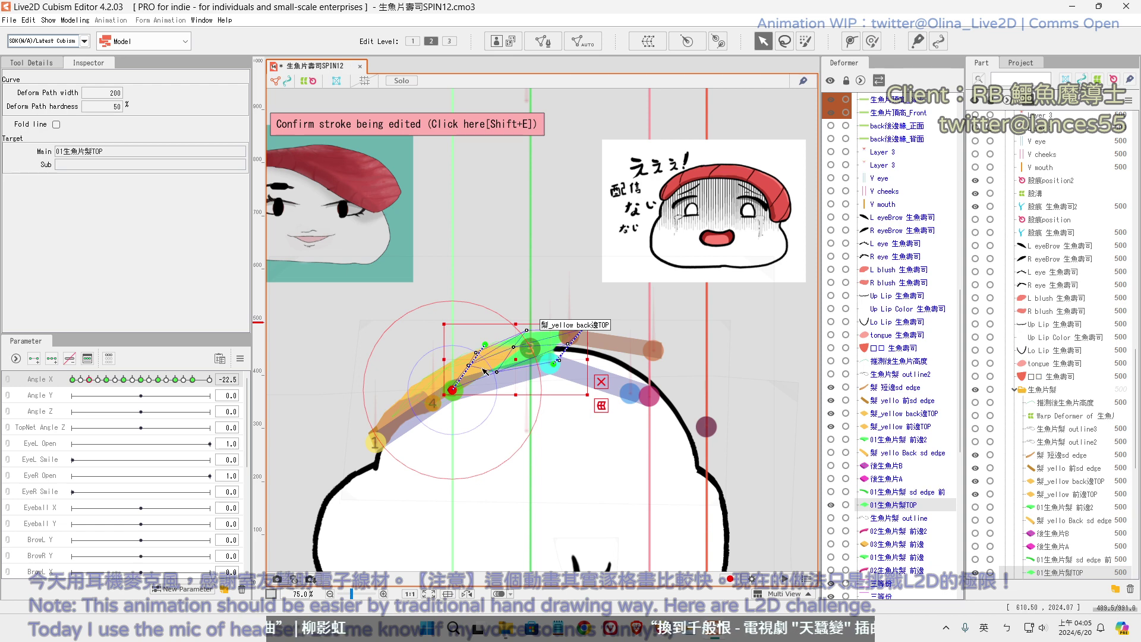
Copy the 01生魚片髮TOP form from Angle X -30 and paste it onto the key at 30
scroll(485, 372, up, 1)
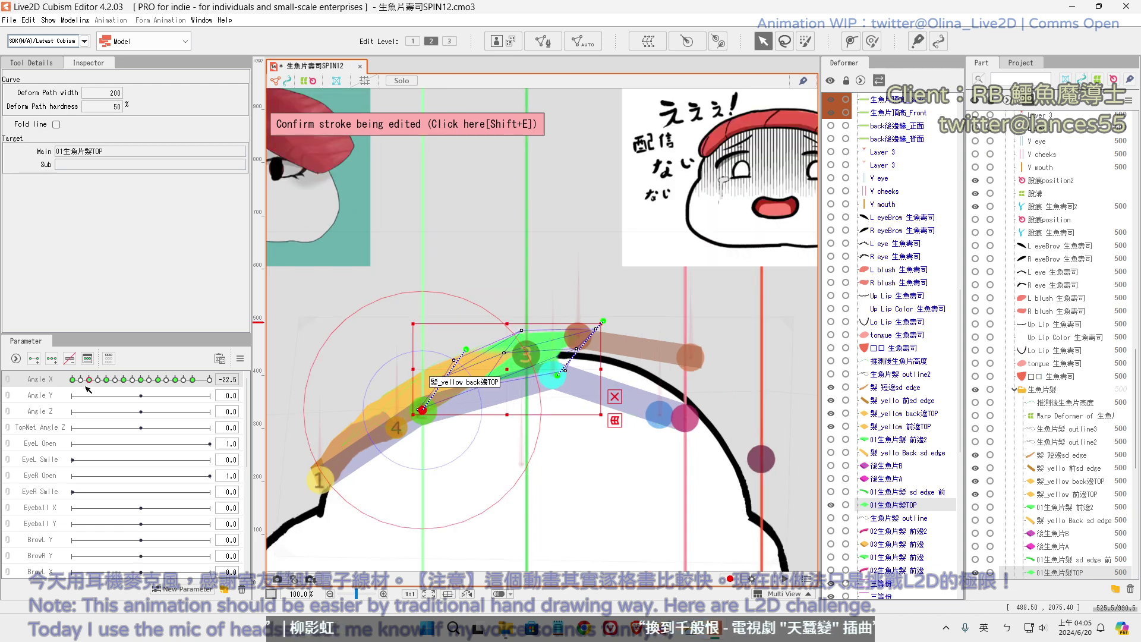
click(142, 381)
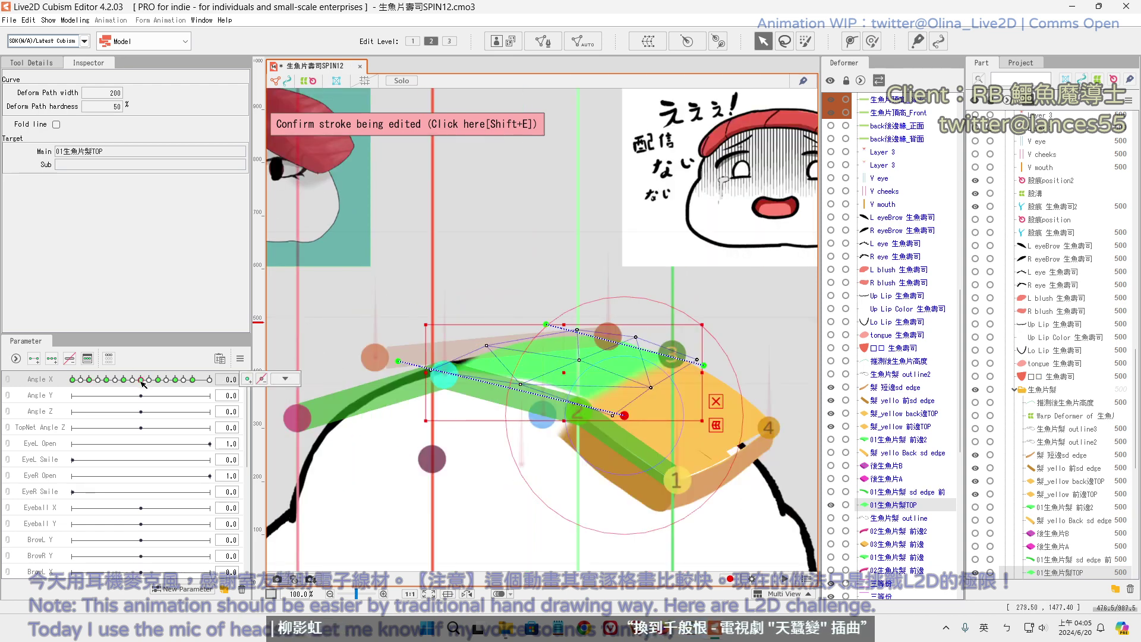
drag(142, 383, 72, 386)
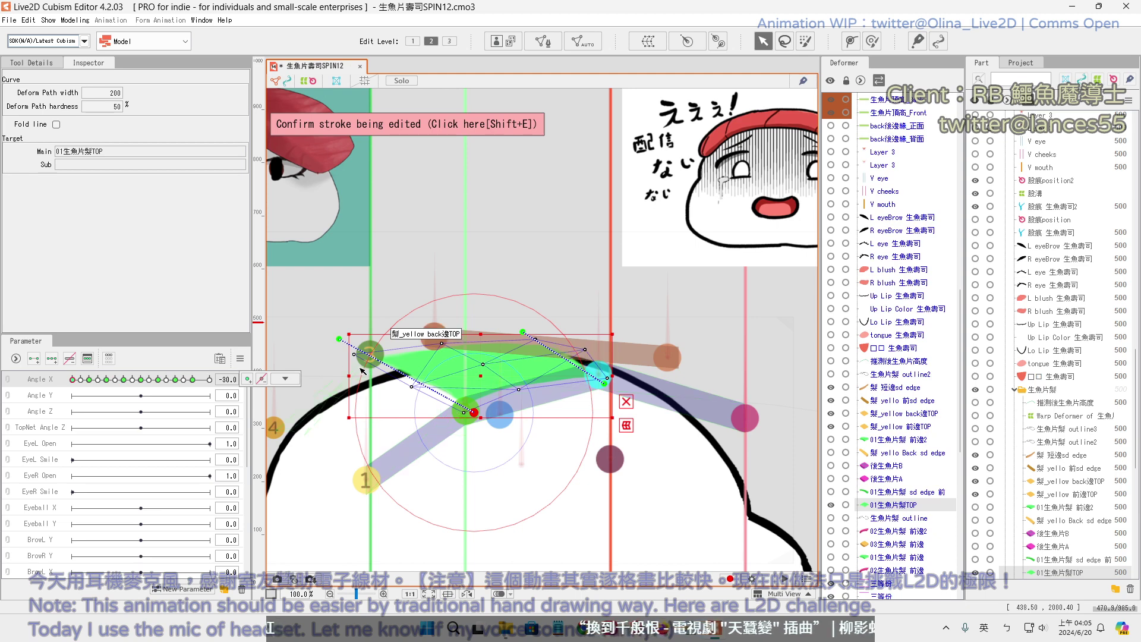
drag(107, 379, 52, 385)
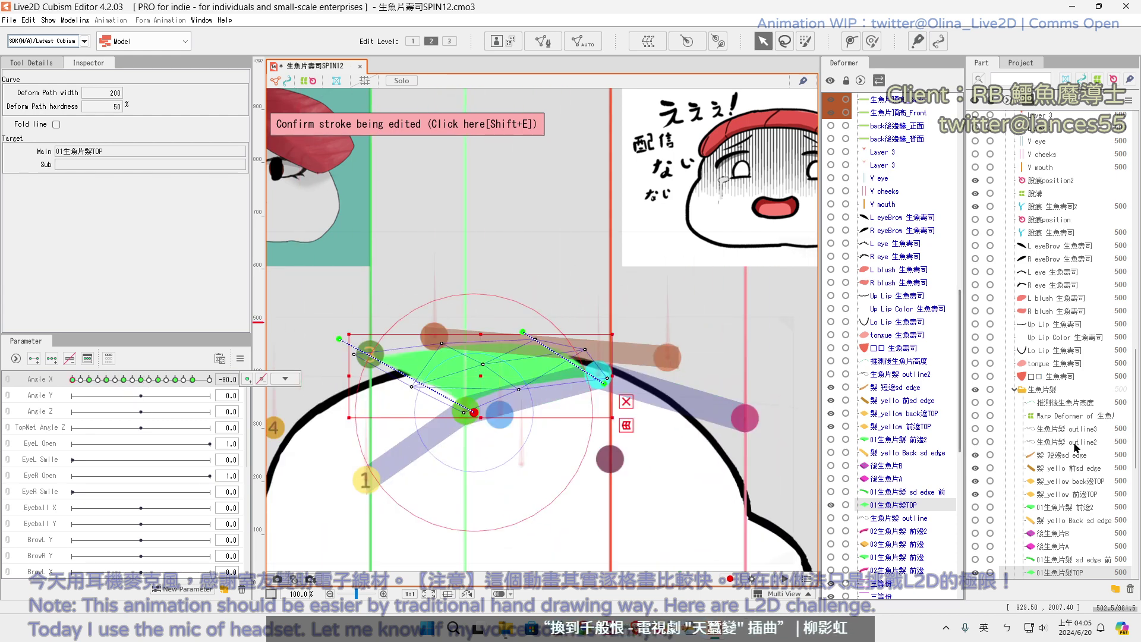
click(1044, 572)
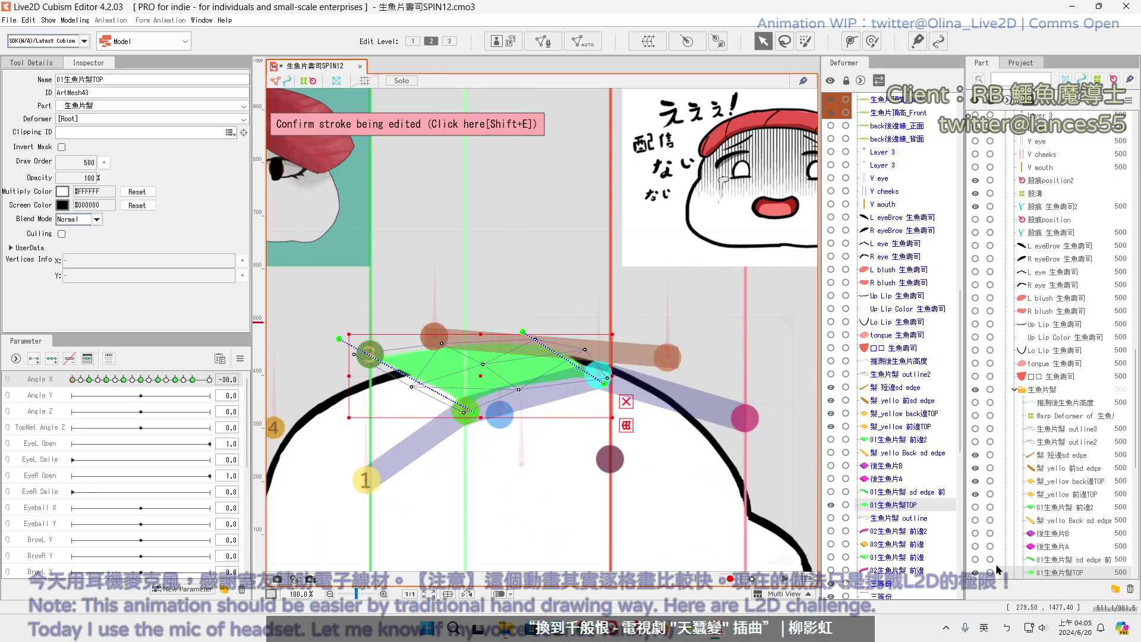
click(209, 379)
click(249, 381)
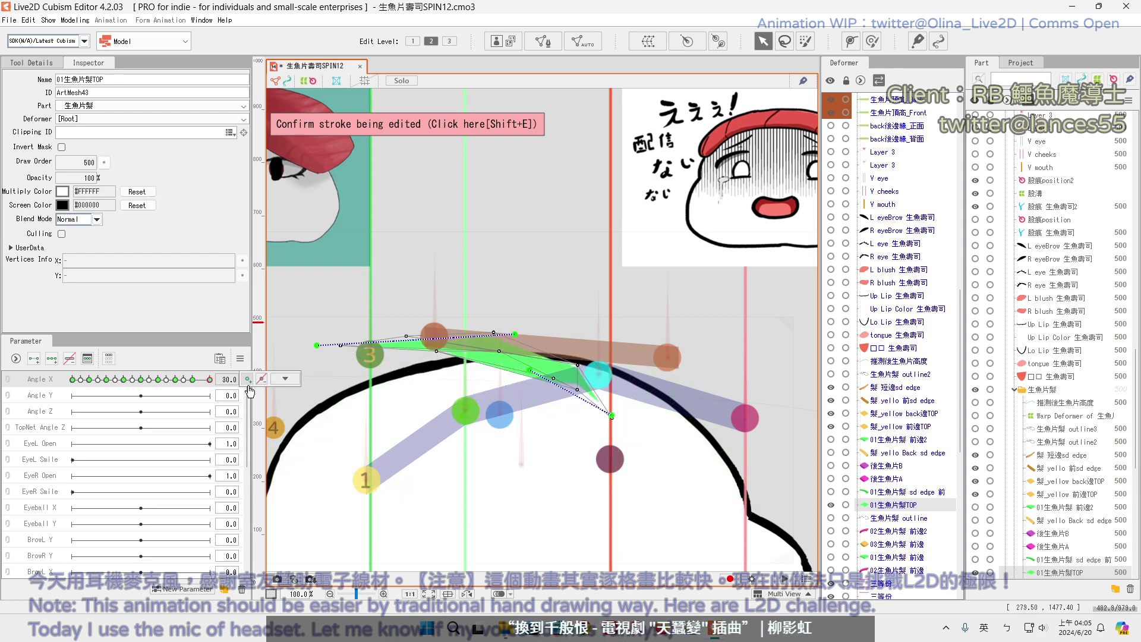
key(ctrl+v)
Copy the slice's form from Angle X 0 and paste it onto the key at 22.5
drag(212, 386, 158, 384)
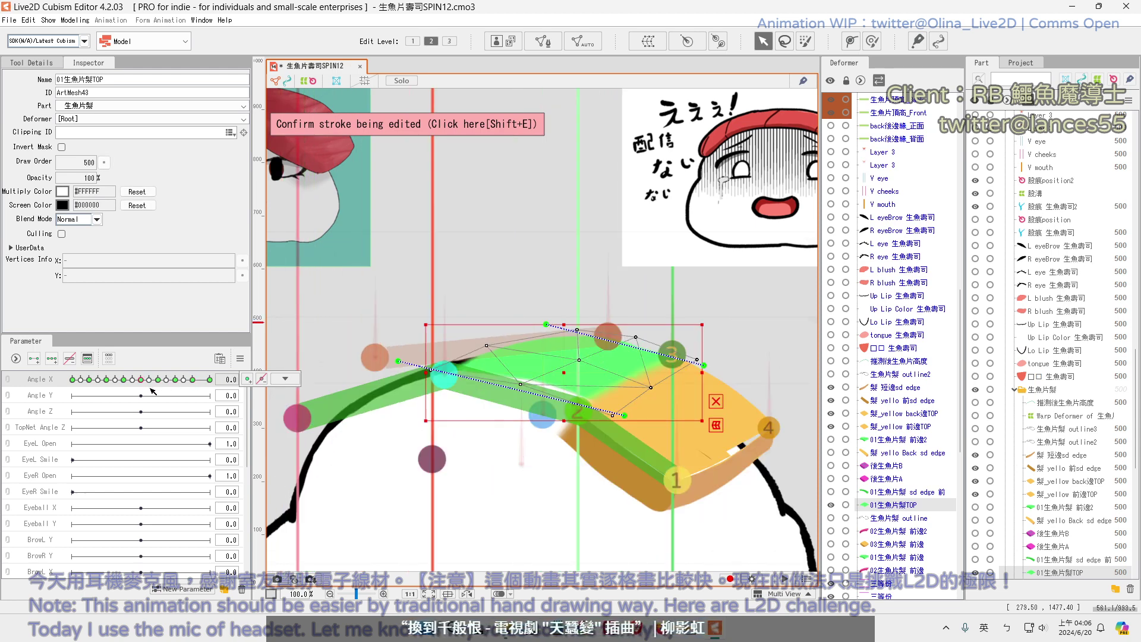
click(191, 382)
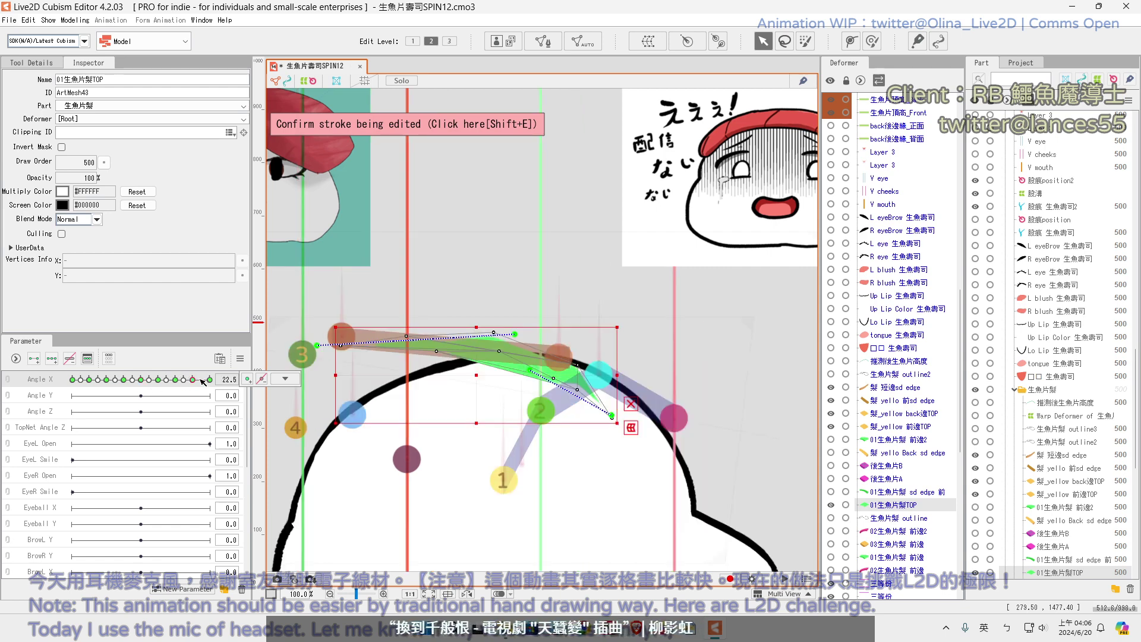
click(285, 379)
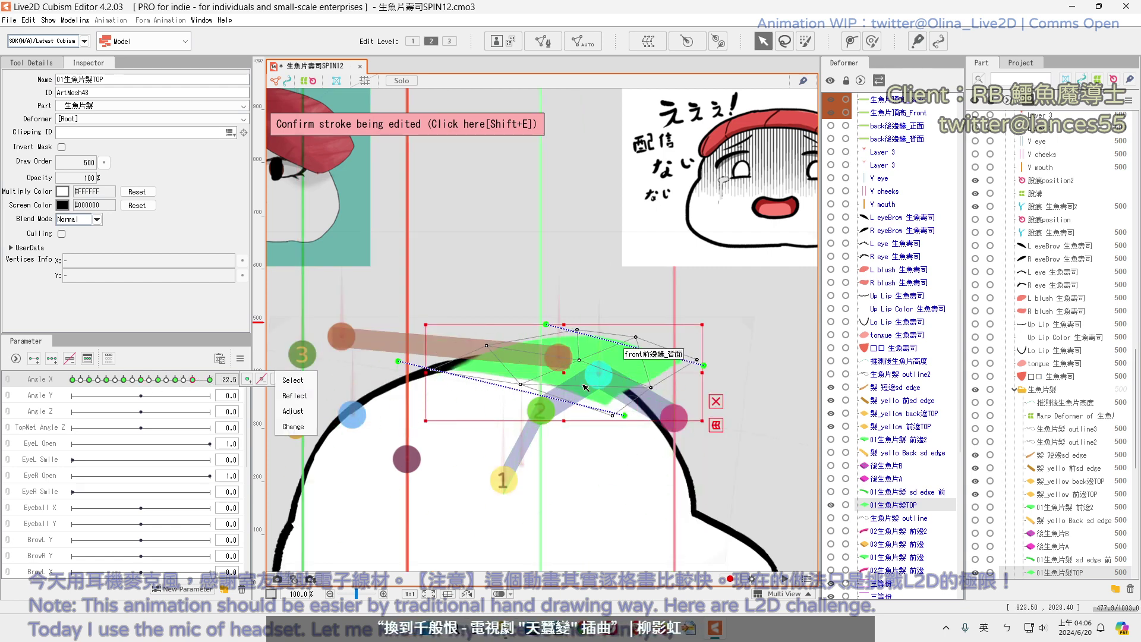
click(149, 381)
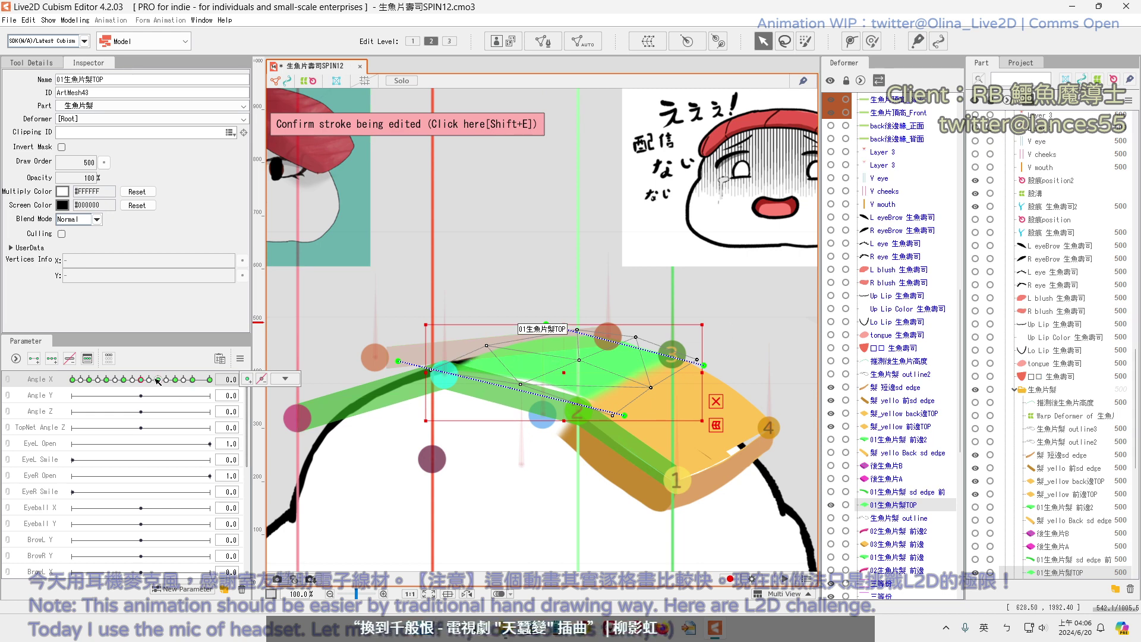
drag(156, 378, 195, 385)
click(286, 379)
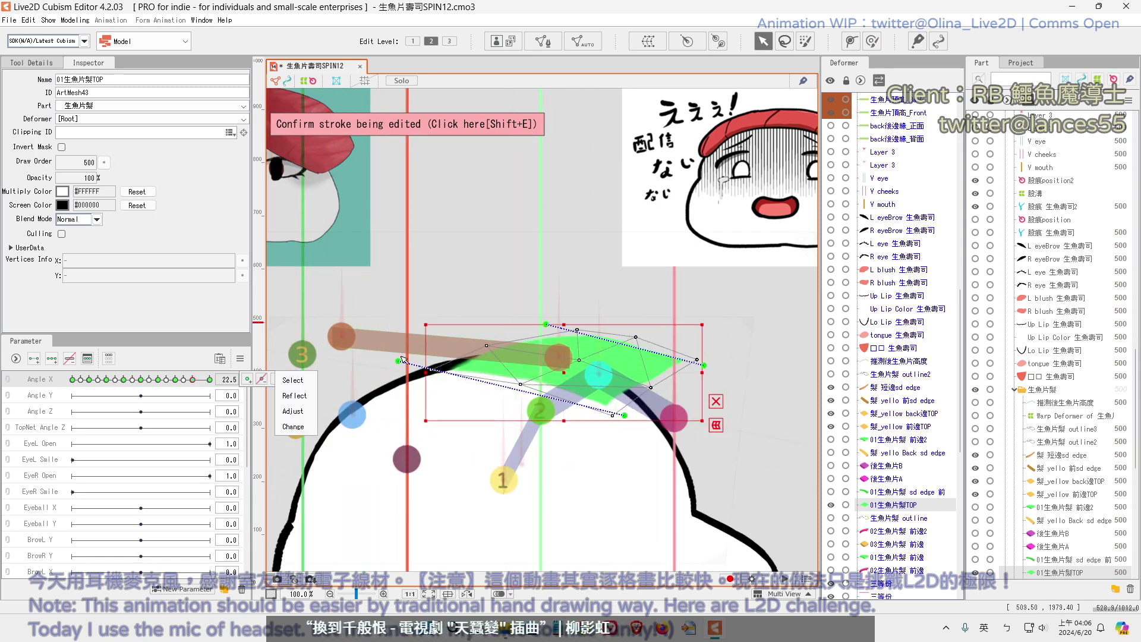
At Angle X 22.5, reshape the slice with its deform paths so its corners meet marker 3, green marker 2 and the cyan marker
drag(398, 360, 197, 343)
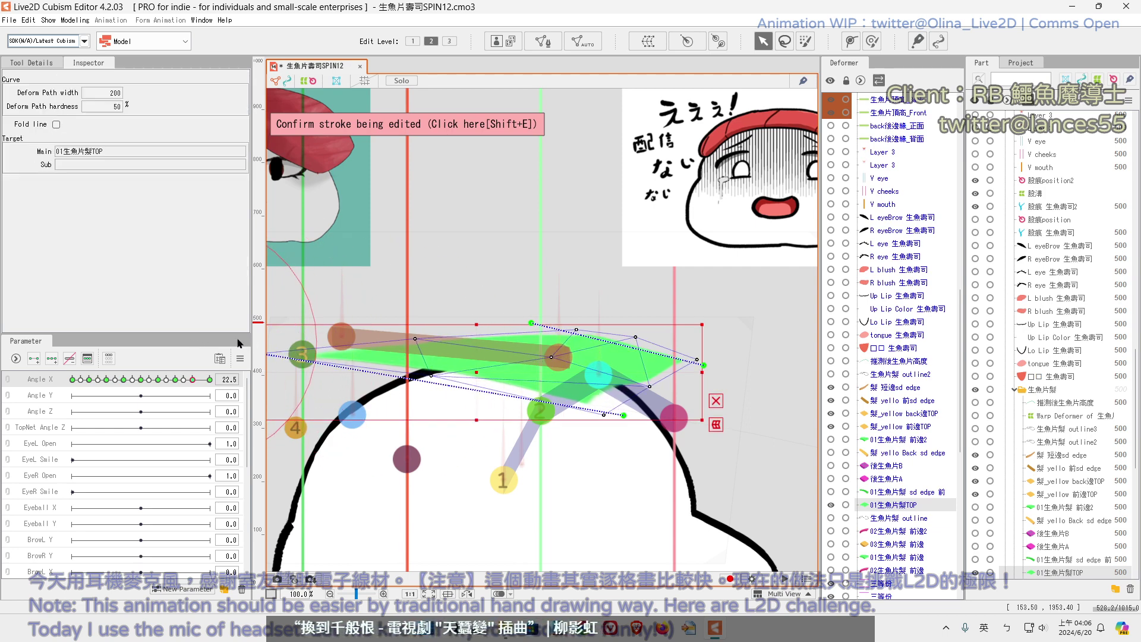
click(716, 401)
drag(624, 415, 572, 425)
drag(703, 365, 614, 381)
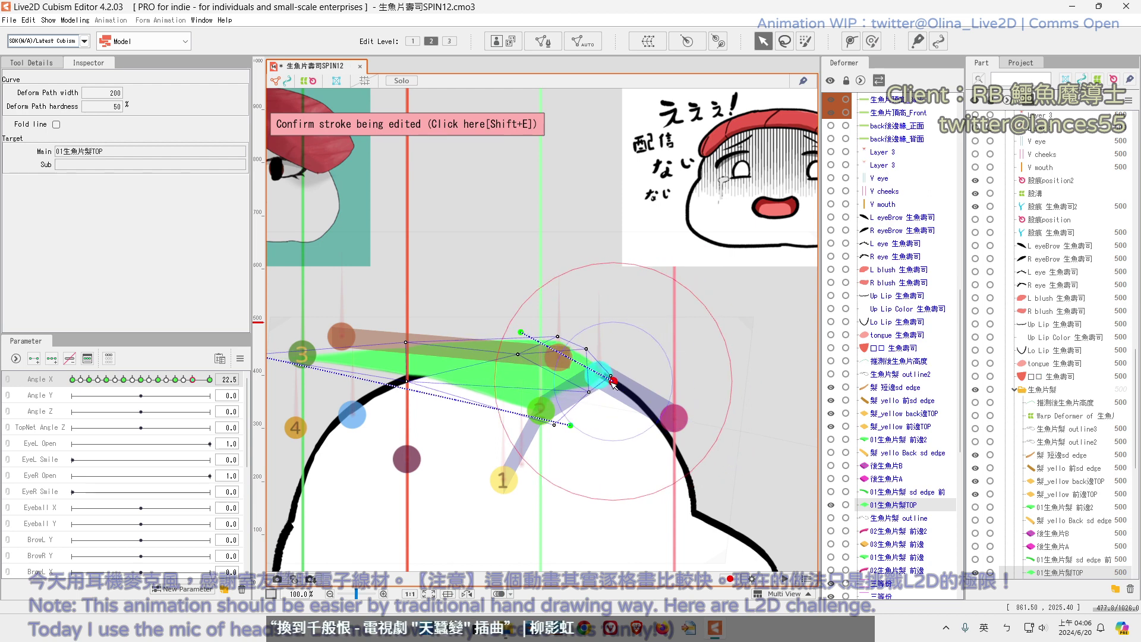
drag(527, 328, 393, 340)
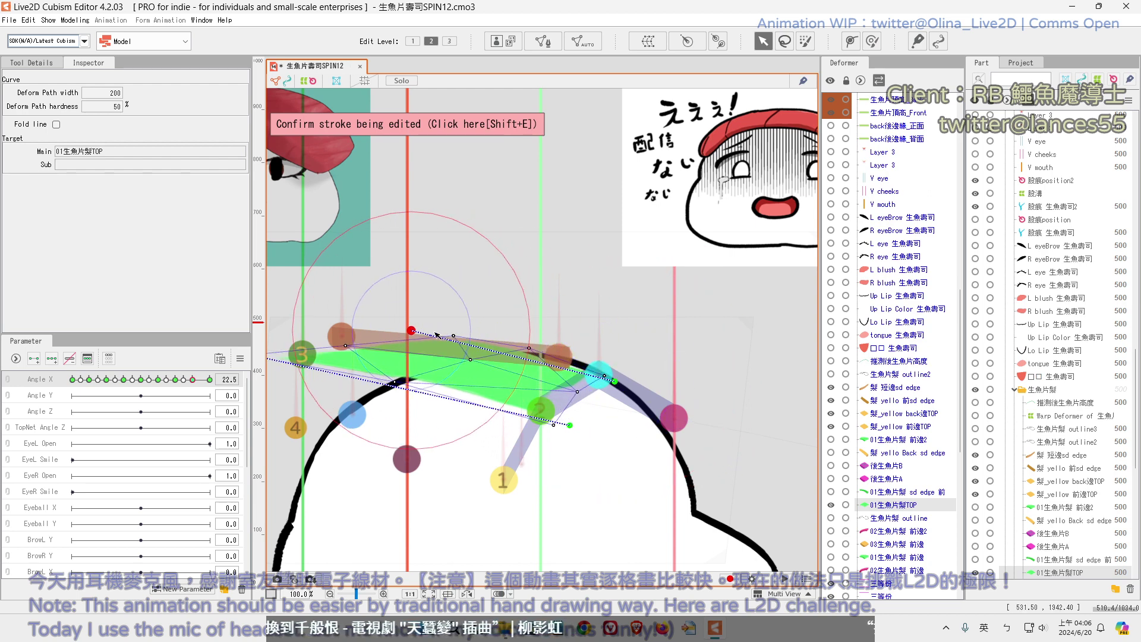
click(578, 393)
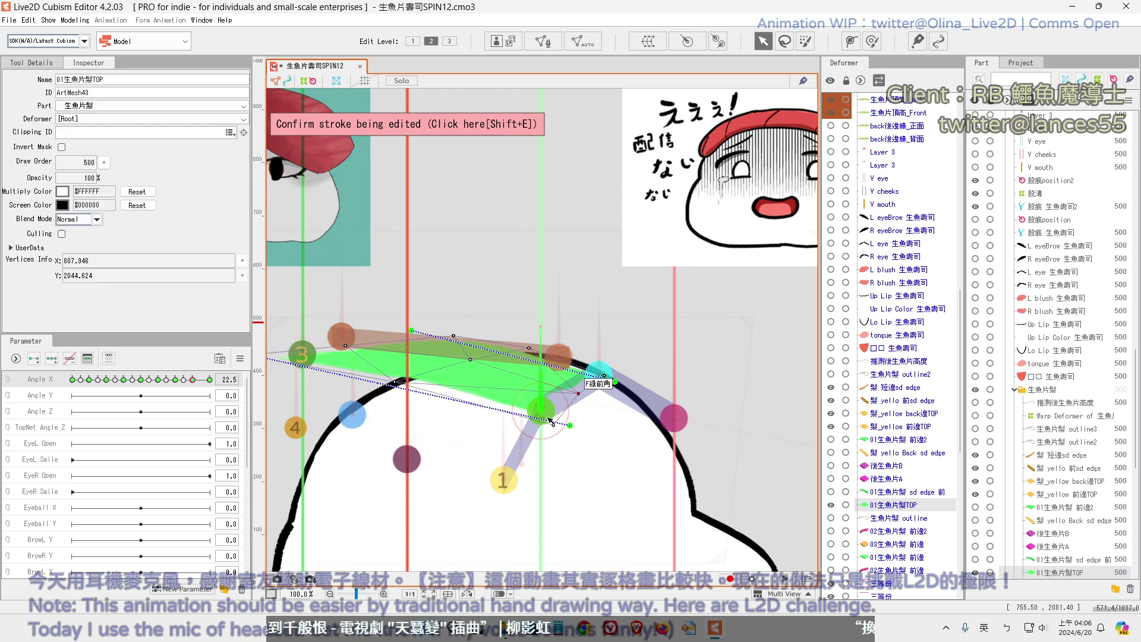
mouse_move(569, 425)
mouse_down()
mouse_move(558, 427)
mouse_move(572, 429)
mouse_up()
click(579, 396)
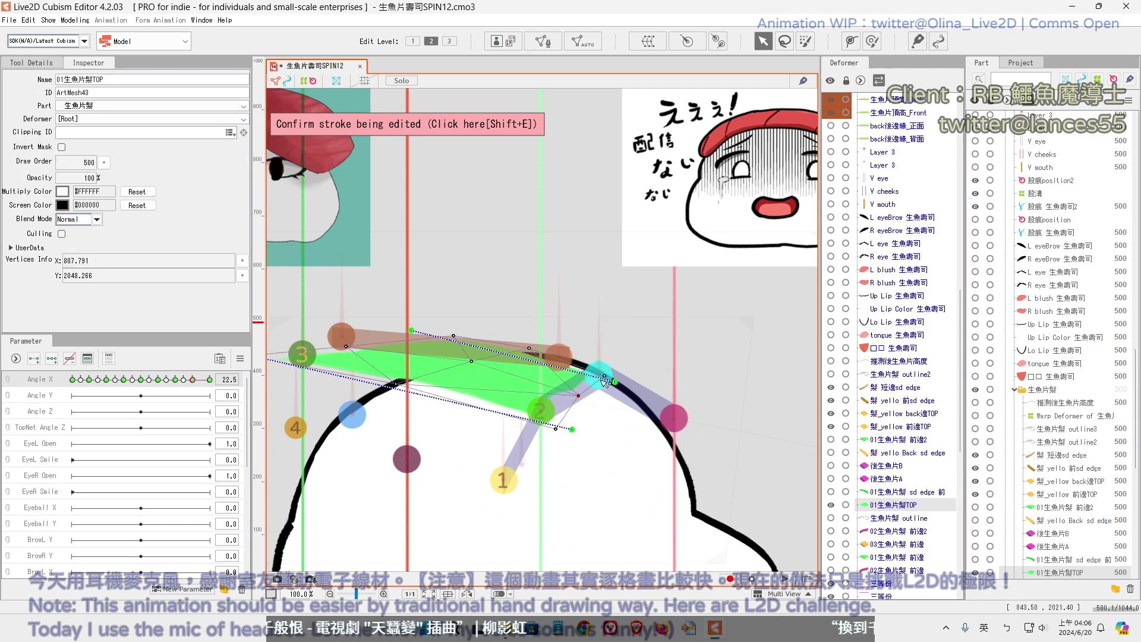
Switch to edit level 1 and adjust the slice's upper, middle, lower-edge and outer vertices at Angle X 22.5
key(1)
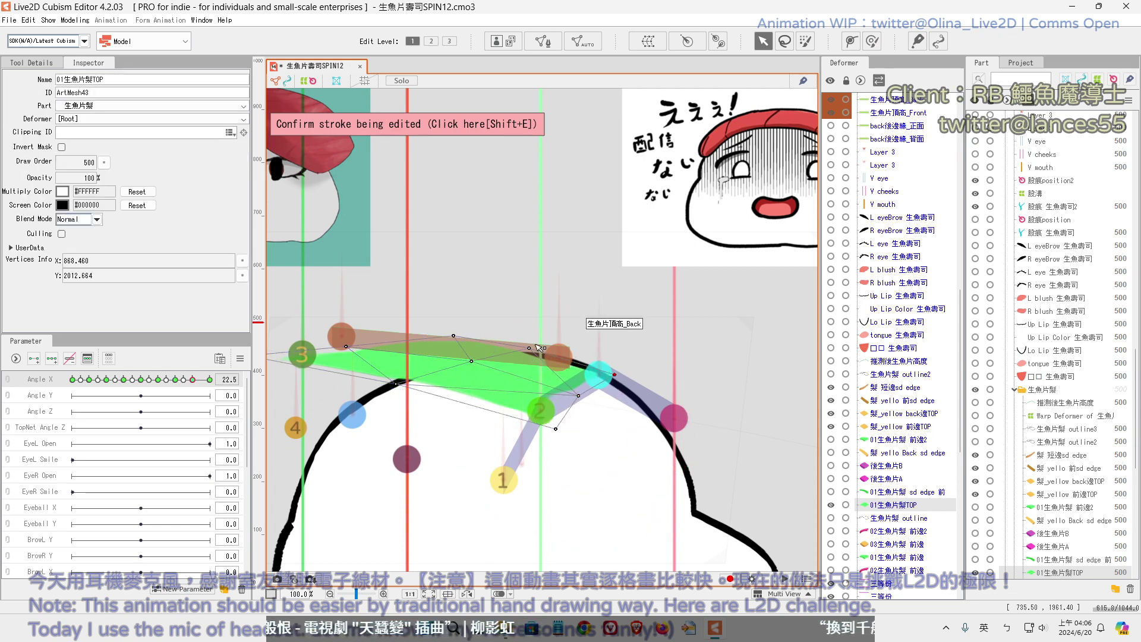
drag(529, 347, 547, 349)
drag(454, 335, 483, 365)
drag(404, 387, 436, 396)
drag(349, 347, 415, 352)
click(472, 342)
drag(339, 360, 341, 354)
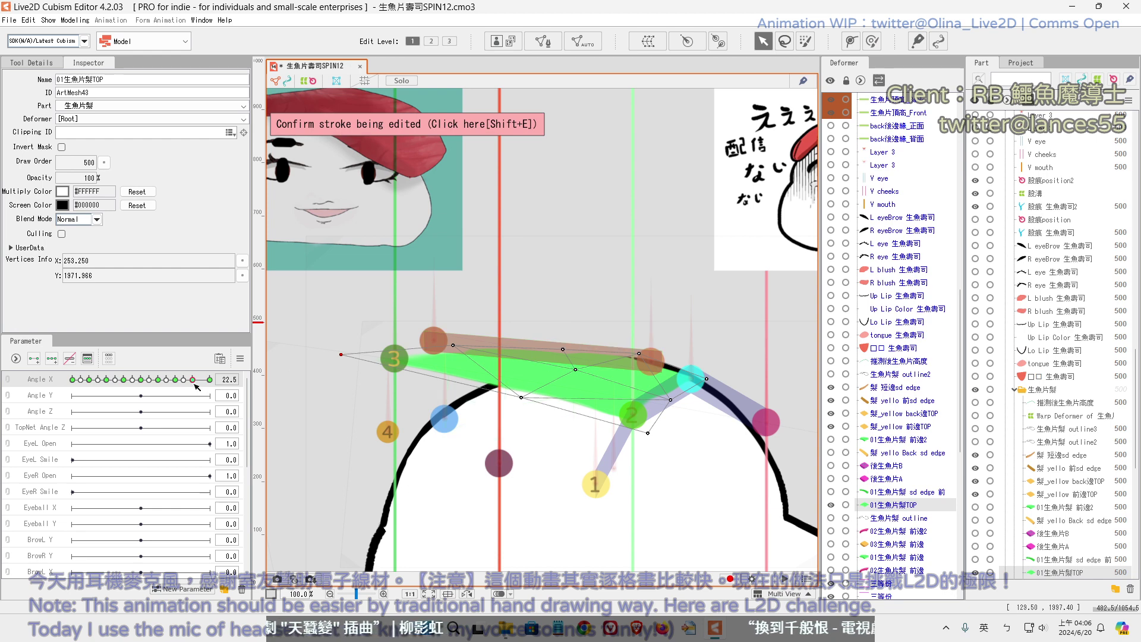
Compare the slice's shape between Angle X 22.5 and 30 by scrubbing back and forth, ending at 30
mouse_move(198, 382)
drag(196, 380, 212, 380)
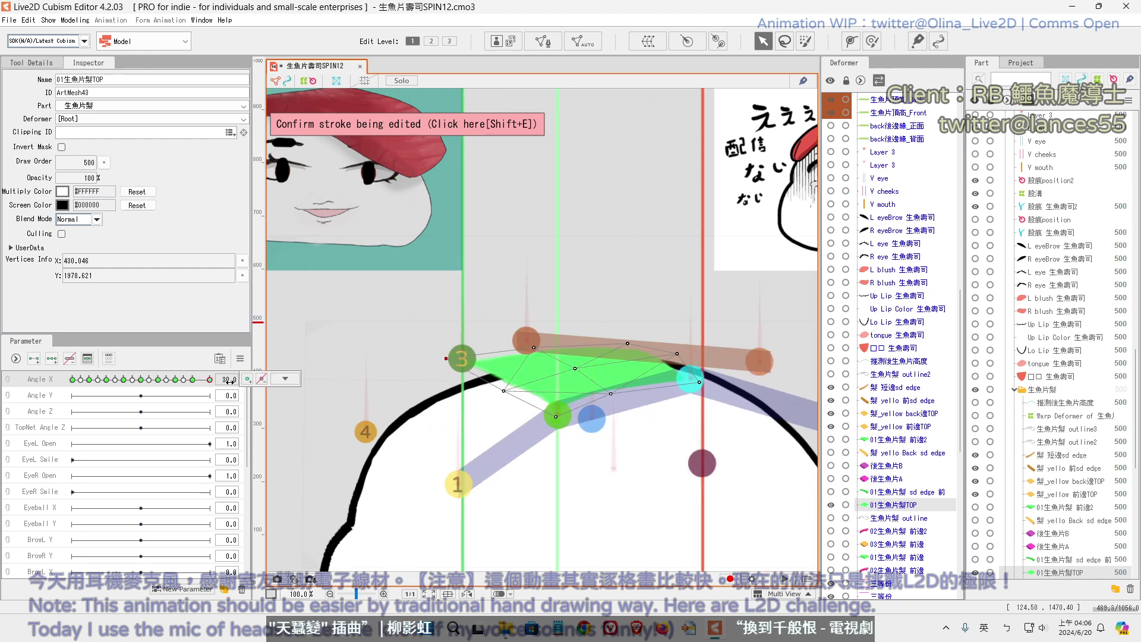
click(193, 378)
mouse_move(194, 379)
mouse_down()
mouse_move(159, 392)
mouse_move(196, 386)
mouse_up()
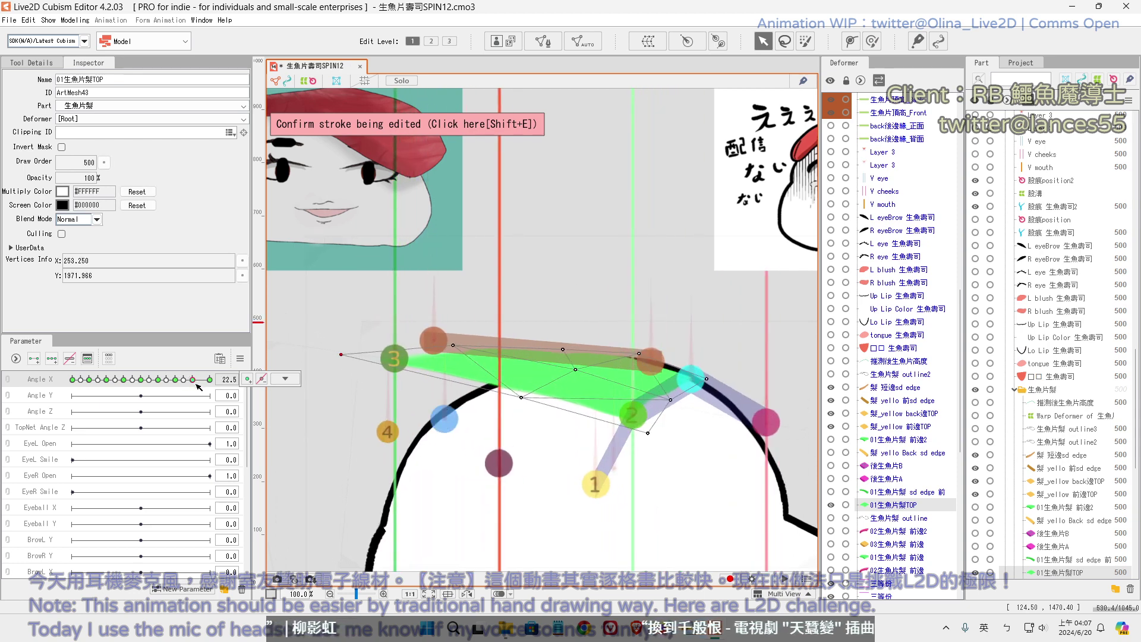
click(272, 379)
drag(200, 387, 216, 385)
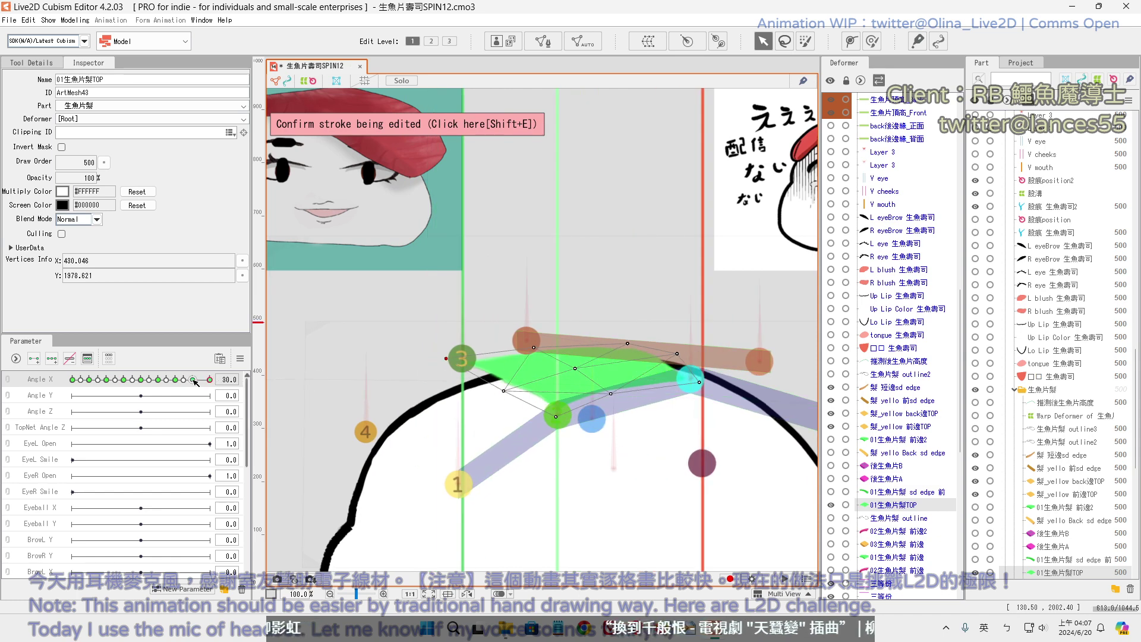
drag(209, 380, 256, 389)
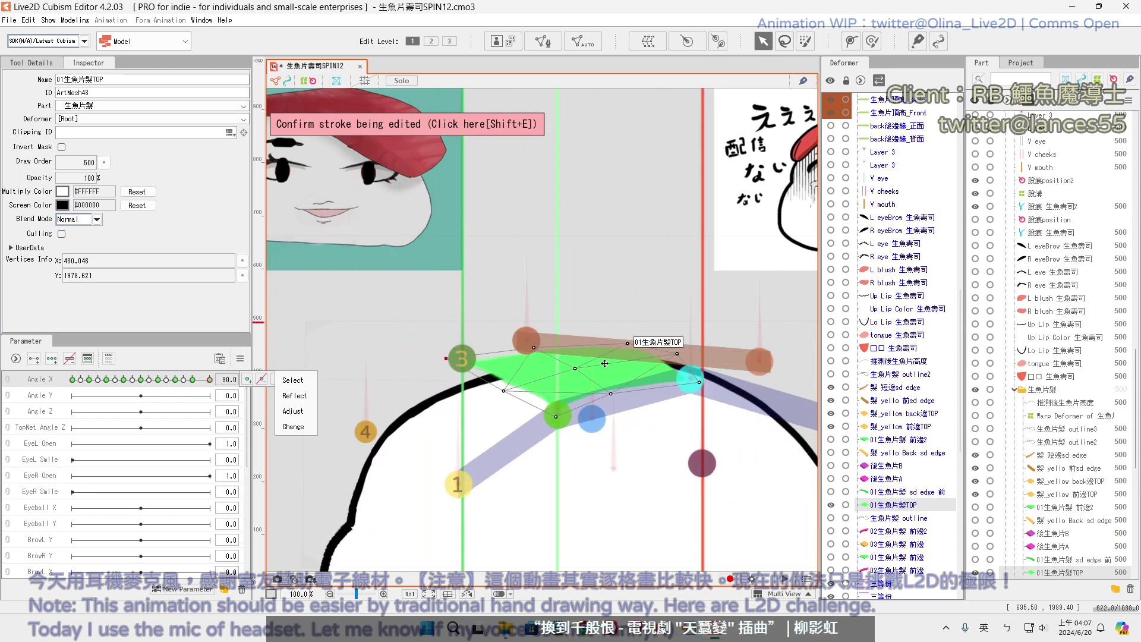
At Angle X 30, shift the slice's upper-edge vertices outward toward marker 3 and fine-tune its middle vertices and the one beside the cyan marker
click(616, 346)
drag(613, 343, 597, 341)
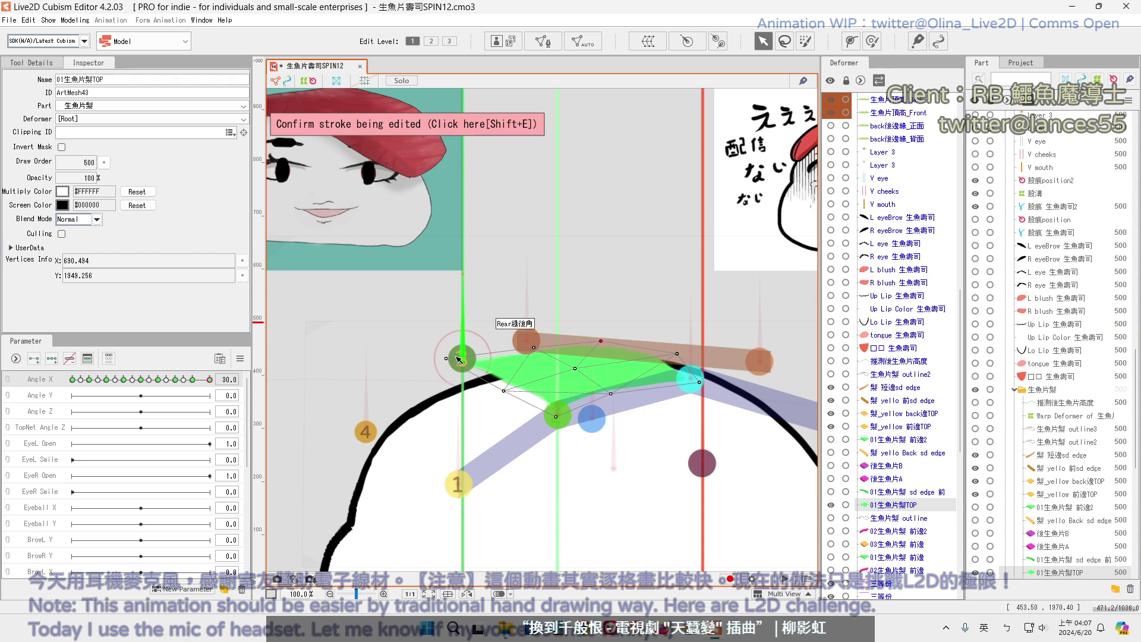
drag(674, 354, 651, 351)
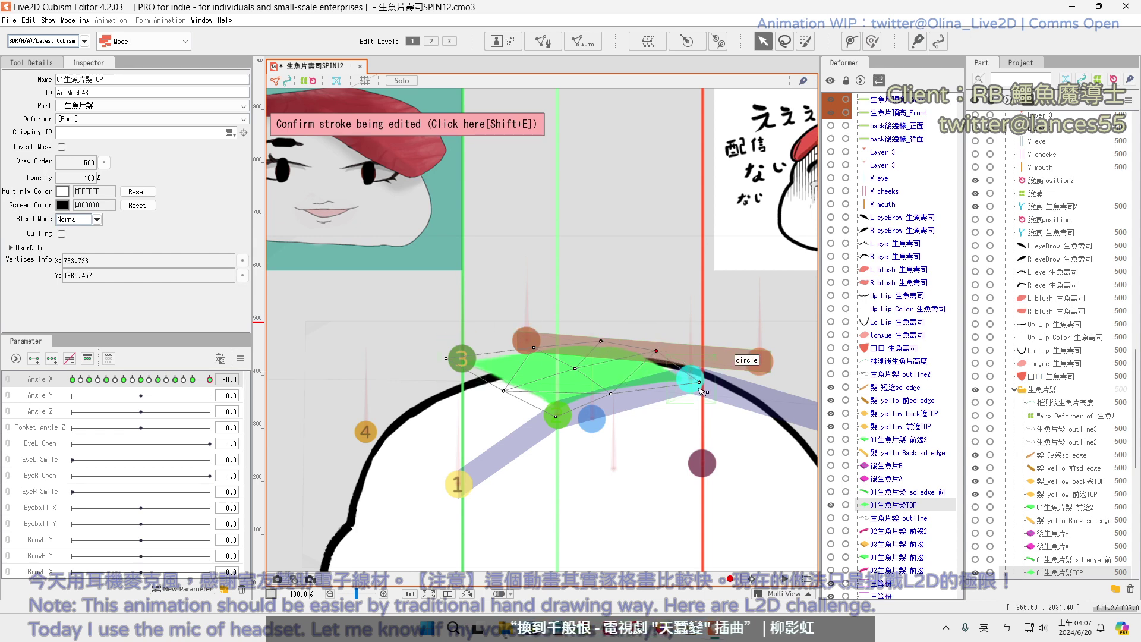
drag(699, 382, 700, 378)
drag(575, 369, 583, 368)
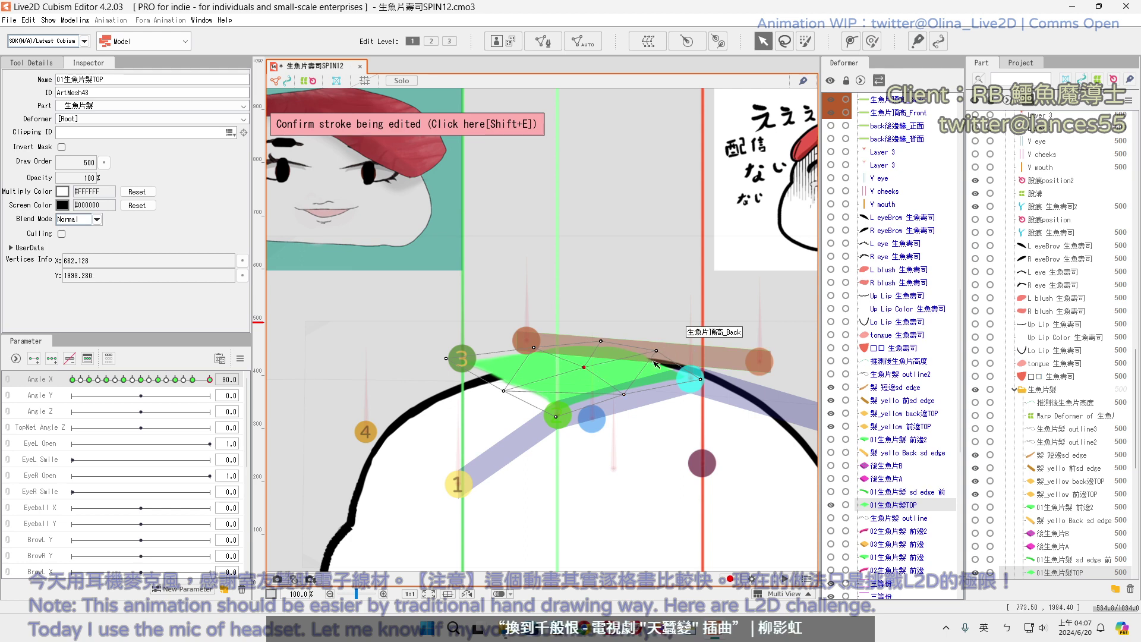
drag(656, 351, 652, 353)
drag(534, 349, 517, 348)
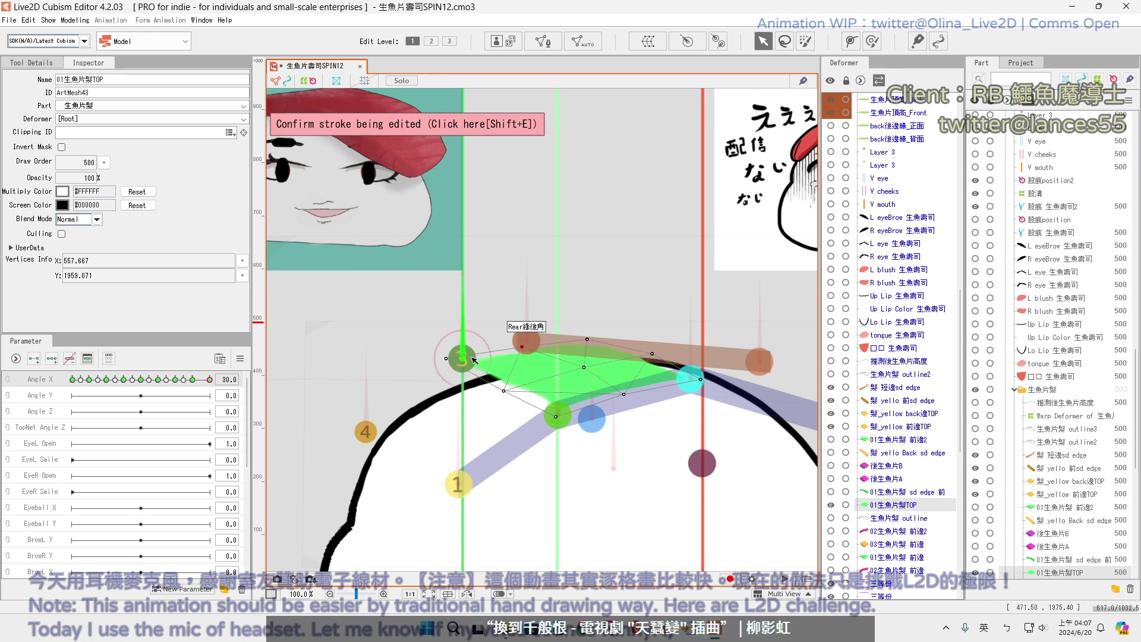
Return to Angle X 22.5 and nudge two upper-edge vertices of 01生魚片髮TOP to smooth its outline
drag(208, 379, 193, 383)
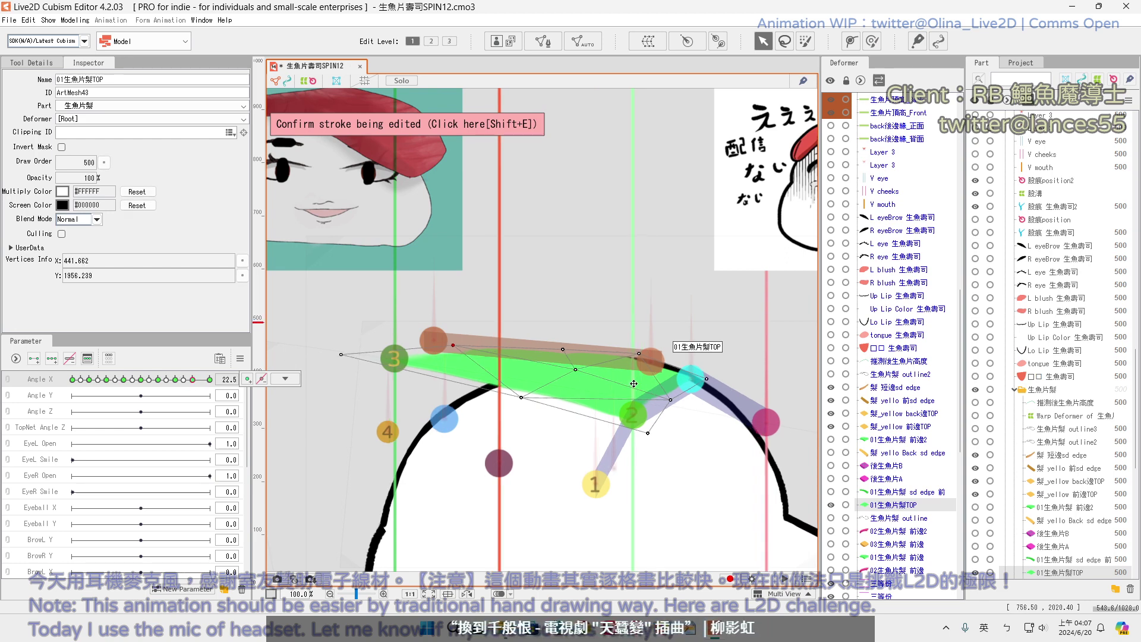
drag(563, 350, 560, 342)
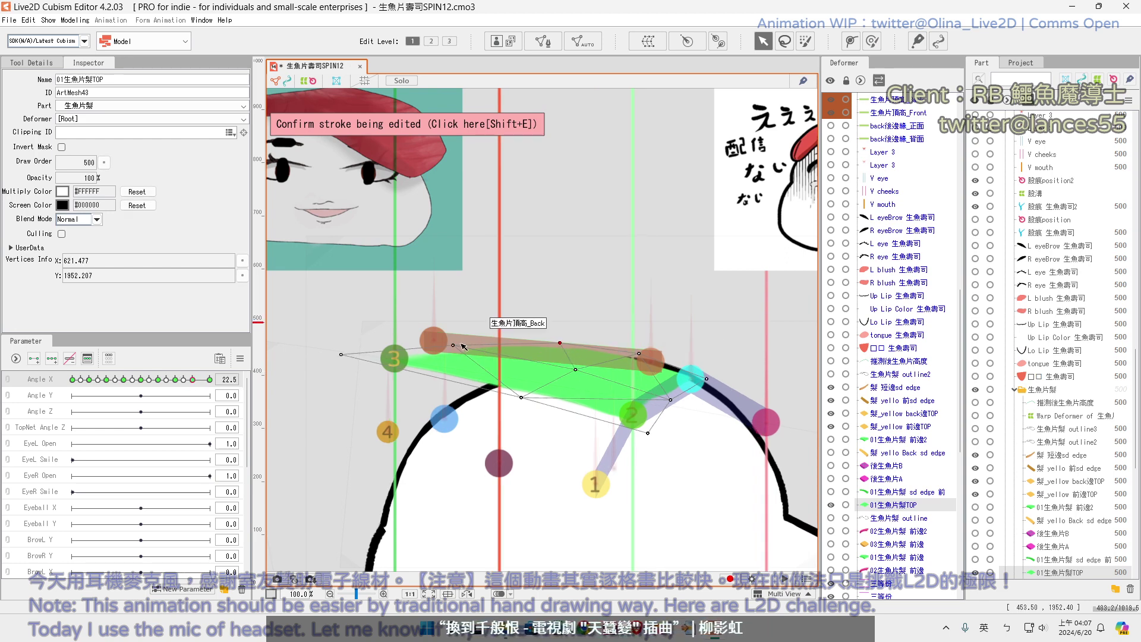
drag(452, 345, 455, 344)
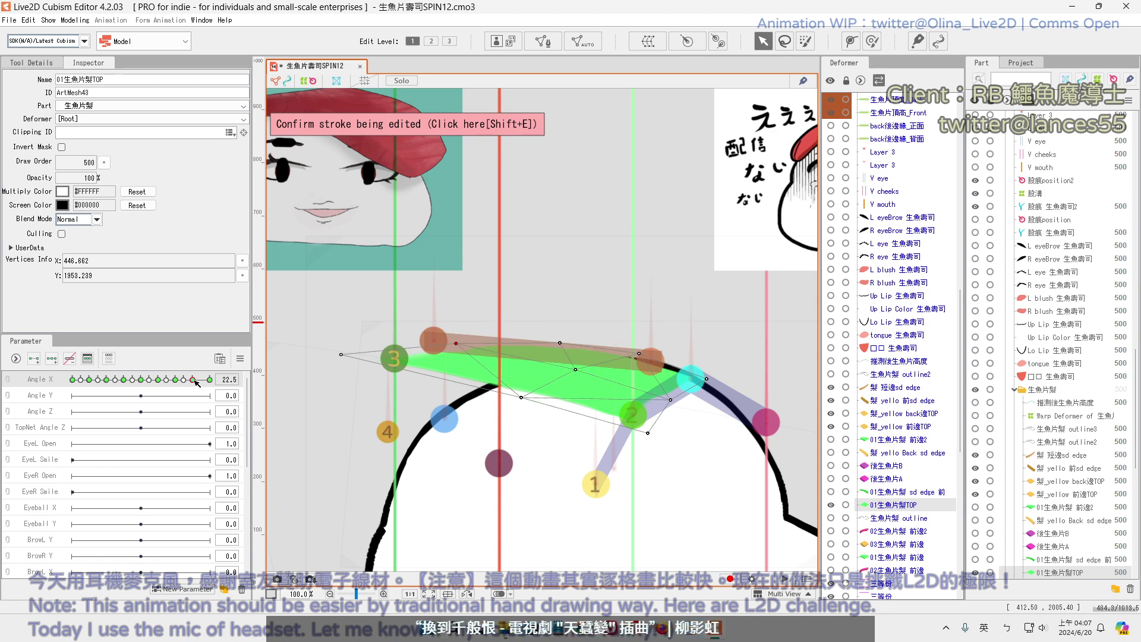
Delete the slice's key at Angle X 15 and re-insert it using the shape interpolated from its neighbouring keys
drag(197, 383, 179, 384)
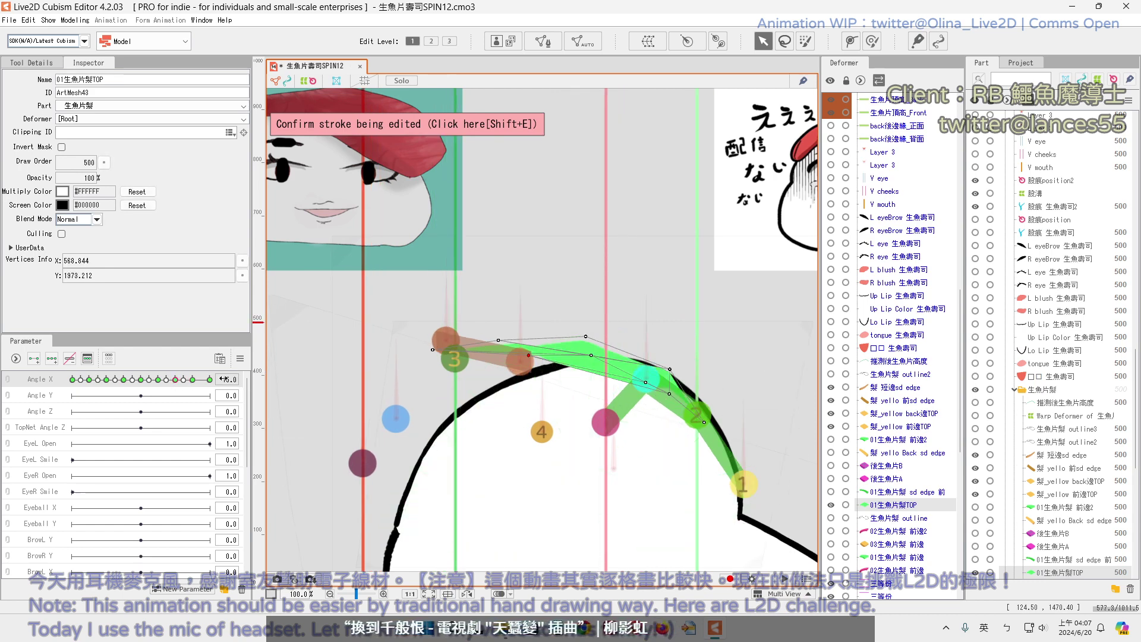
click(261, 381)
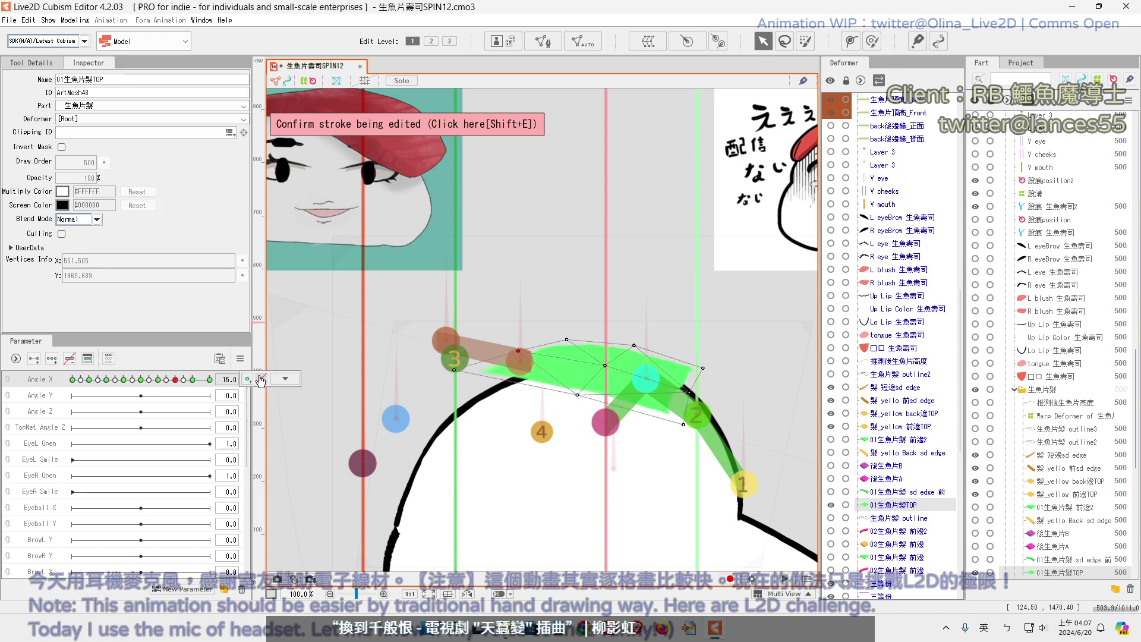
mouse_move(196, 384)
mouse_down()
mouse_move(162, 384)
mouse_move(183, 384)
mouse_up()
click(285, 379)
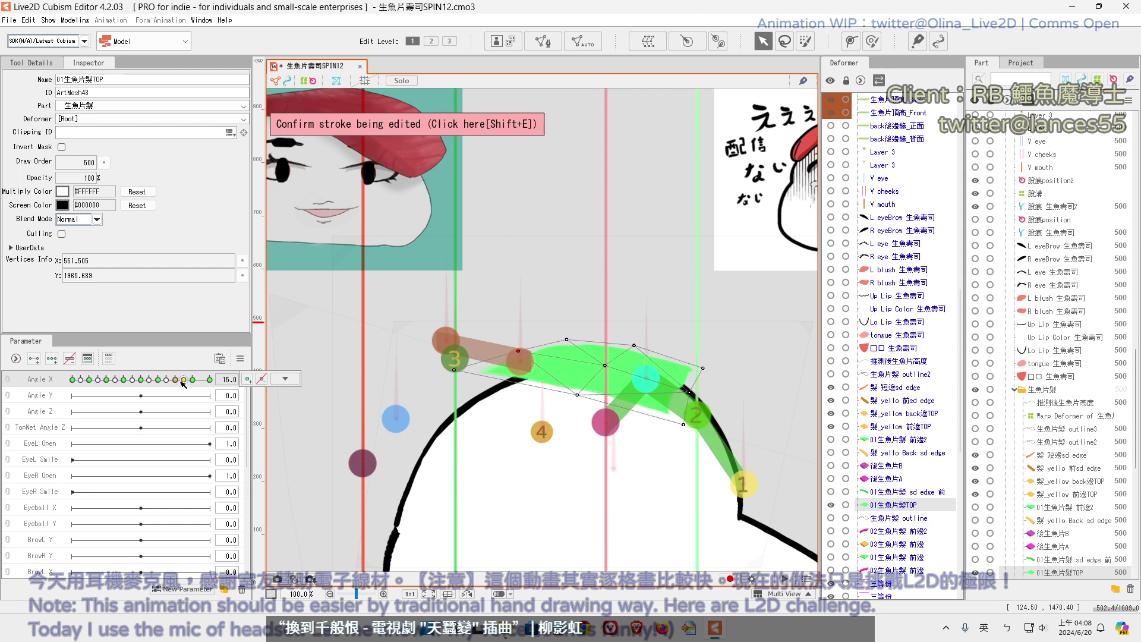
Switch to edit level 2 and reshape the slice at Angle X 15 with its deform paths and inner vertices, fitting marker 3, marker 2 and the cyan marker
click(434, 41)
drag(408, 357, 375, 337)
drag(696, 425, 721, 426)
drag(713, 373, 692, 396)
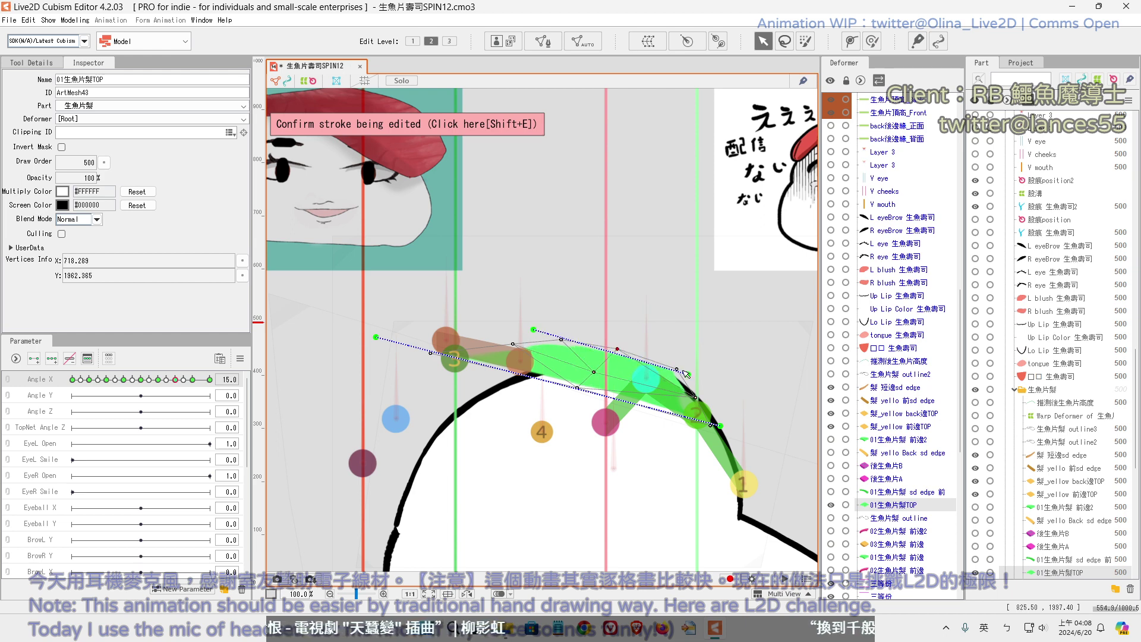
drag(688, 375, 665, 376)
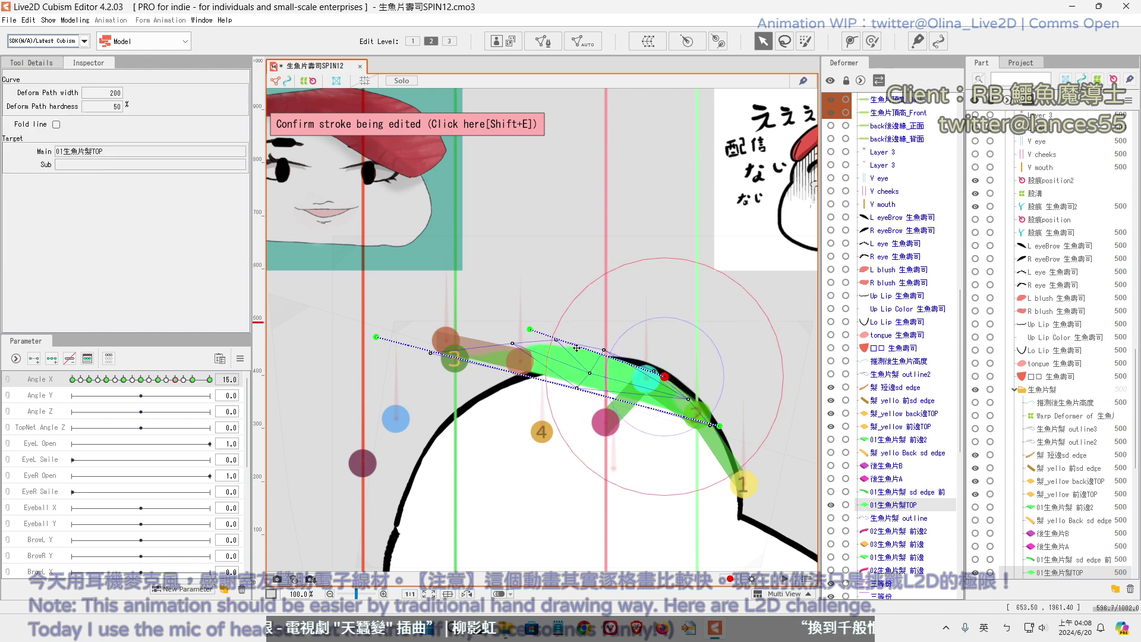
click(606, 355)
drag(515, 344, 493, 341)
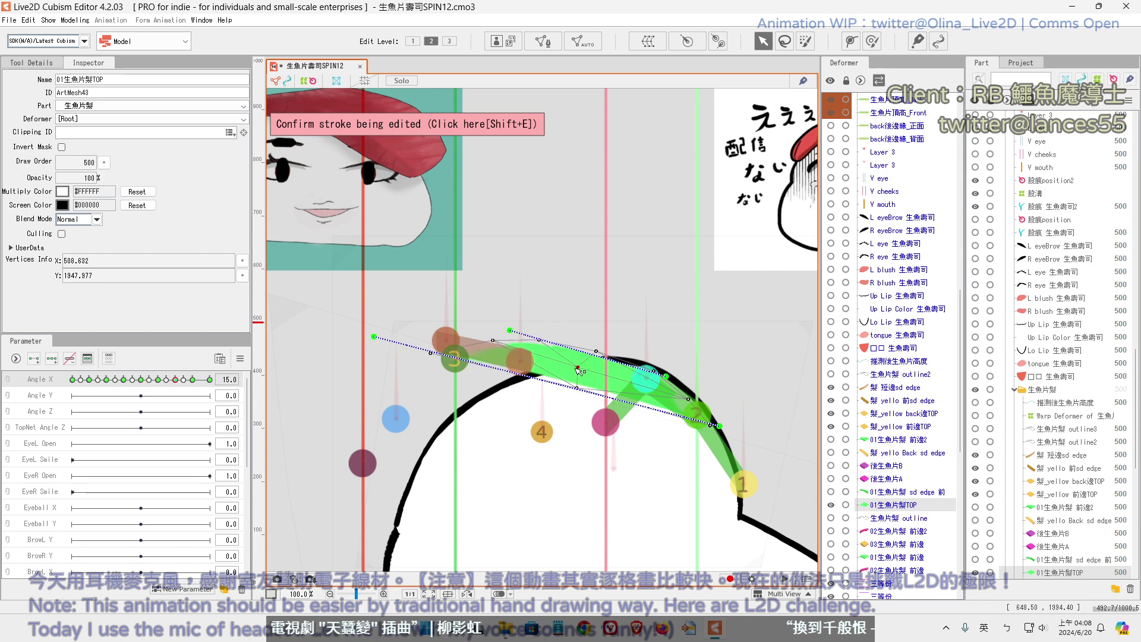
drag(580, 367, 580, 383)
Delete the slice's key at Angle X 7.5, re-insert it with the interpolated shape, and compare it with Angle X 0
mouse_move(177, 383)
mouse_down()
mouse_move(185, 401)
mouse_move(161, 408)
mouse_move(163, 385)
mouse_up()
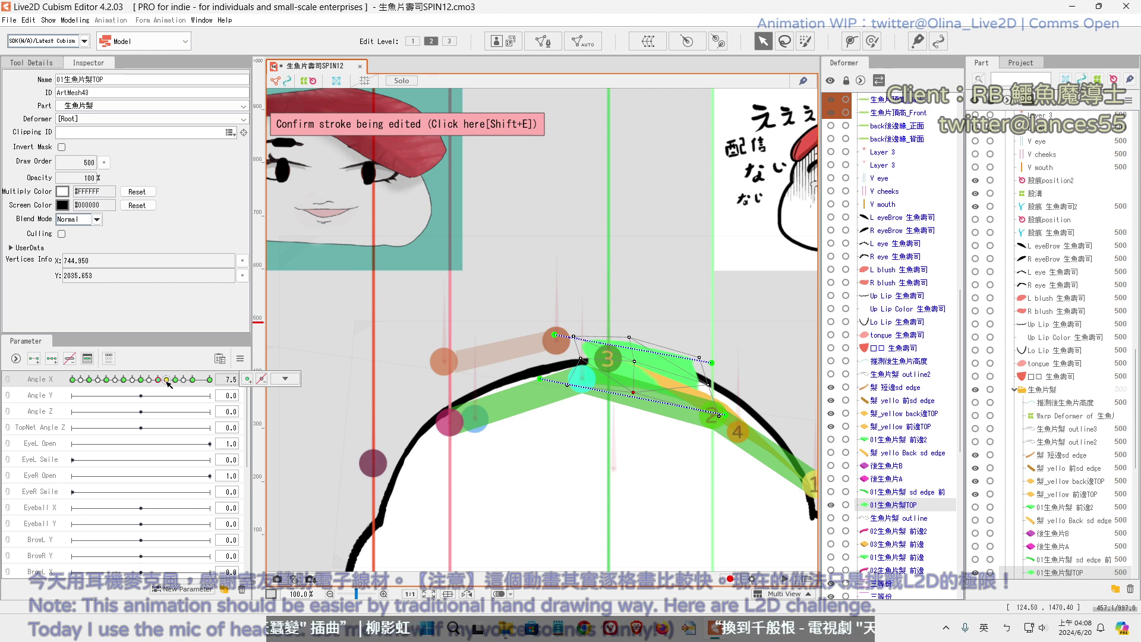
click(262, 381)
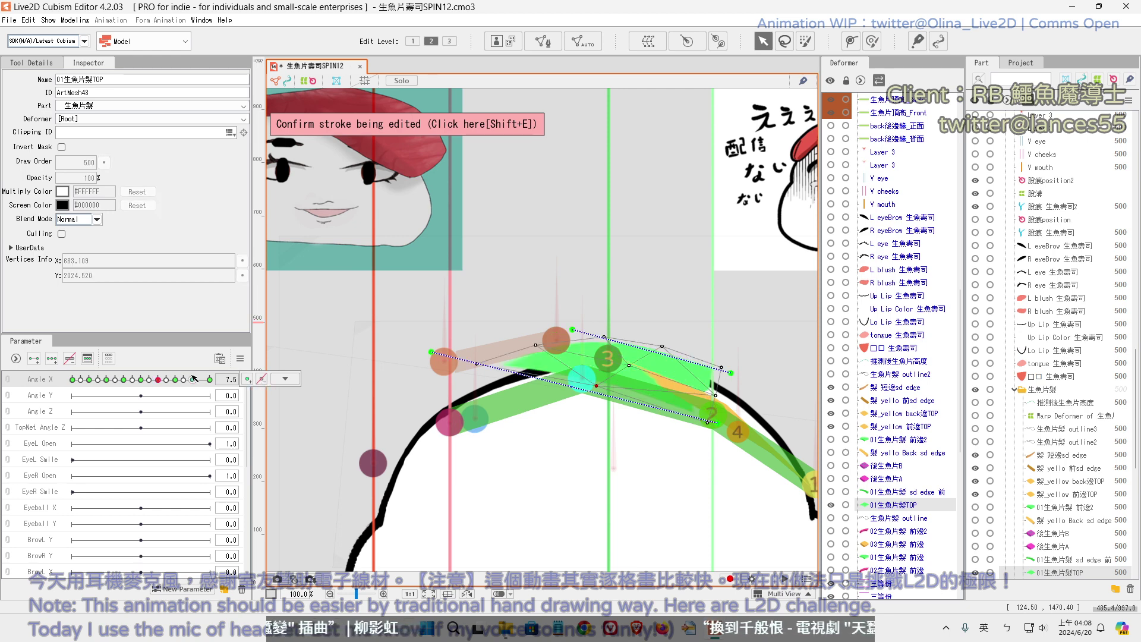
mouse_move(163, 381)
mouse_down()
mouse_move(155, 385)
mouse_move(187, 383)
mouse_move(136, 392)
mouse_move(161, 384)
mouse_up()
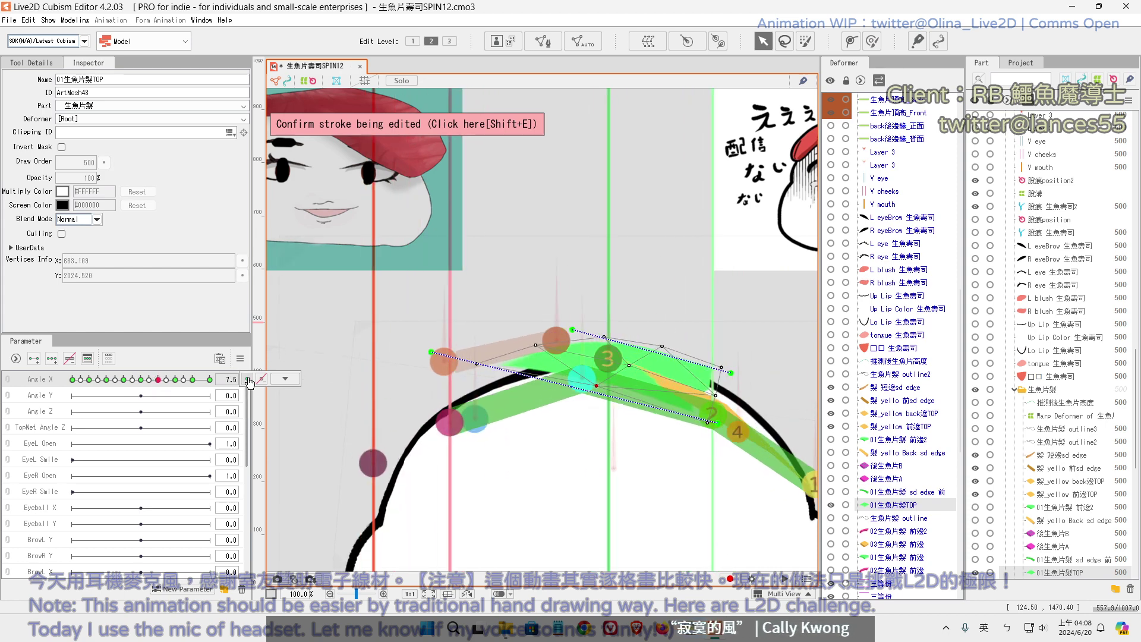
click(148, 380)
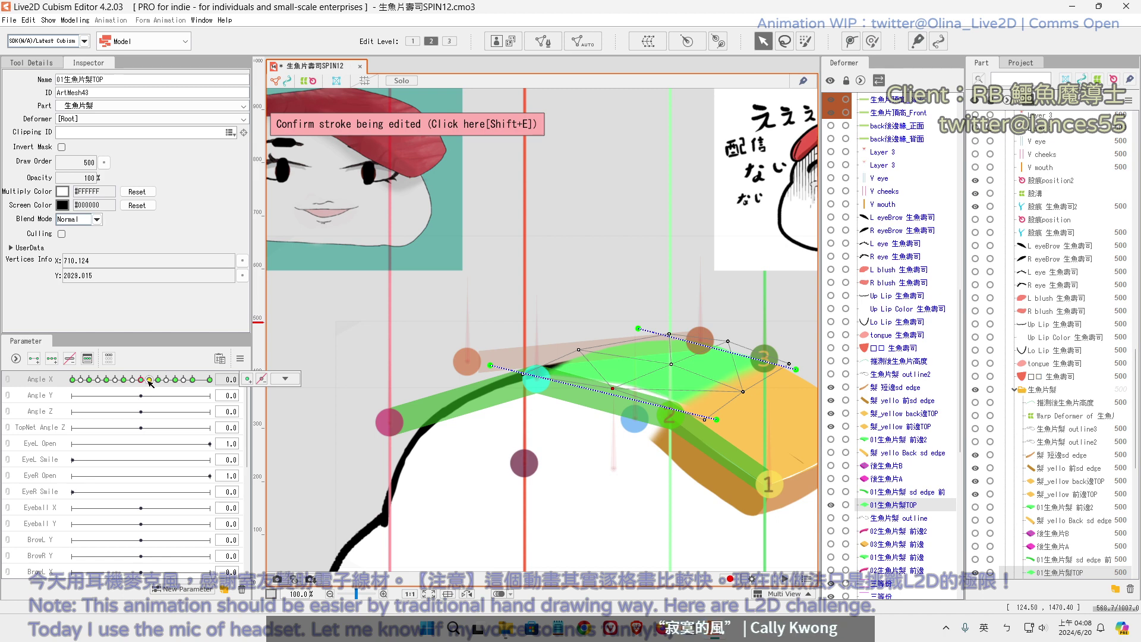
click(157, 379)
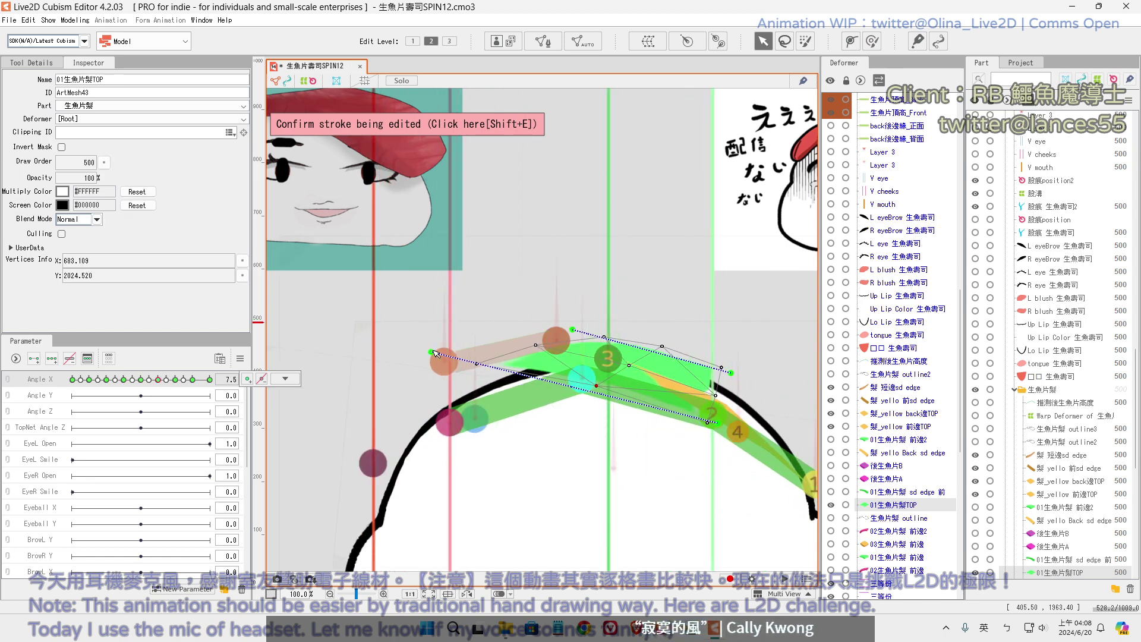
At Angle X 7.5, pull the slice's deform paths and vertices so its edges fit the cyan marker, marker 3, marker 2 and the rice outline
click(475, 363)
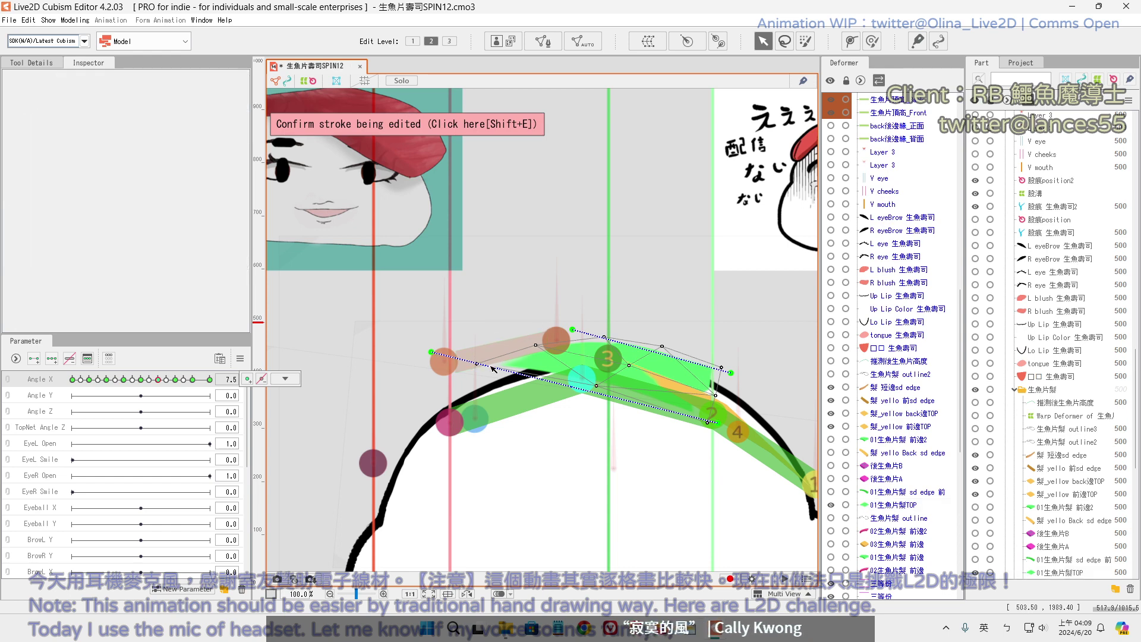
drag(434, 353, 551, 377)
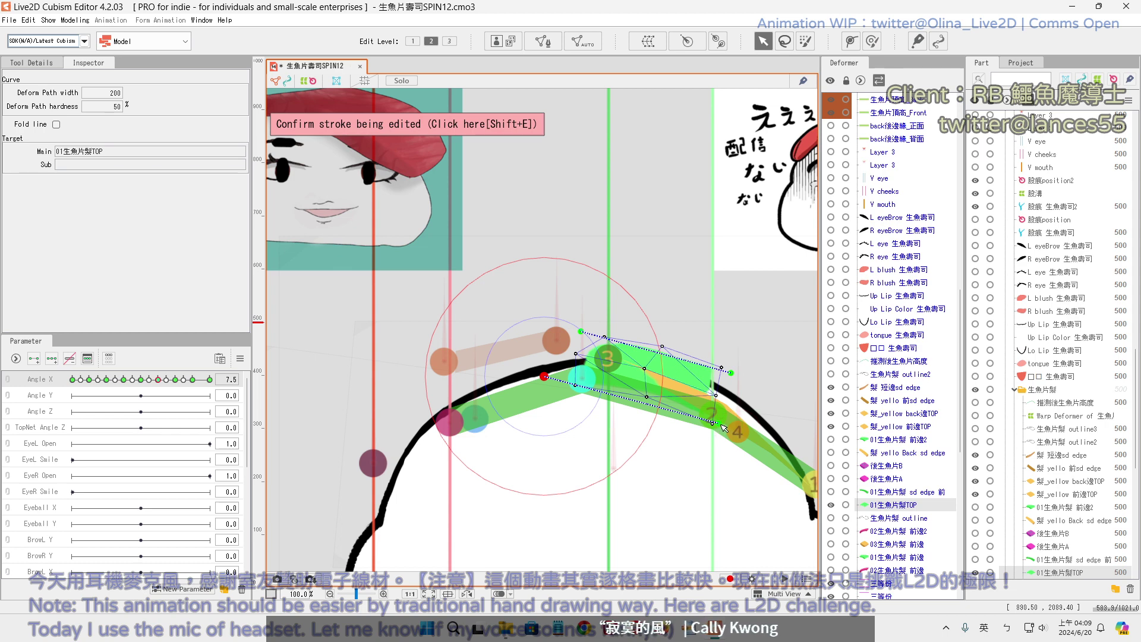
drag(719, 423, 730, 416)
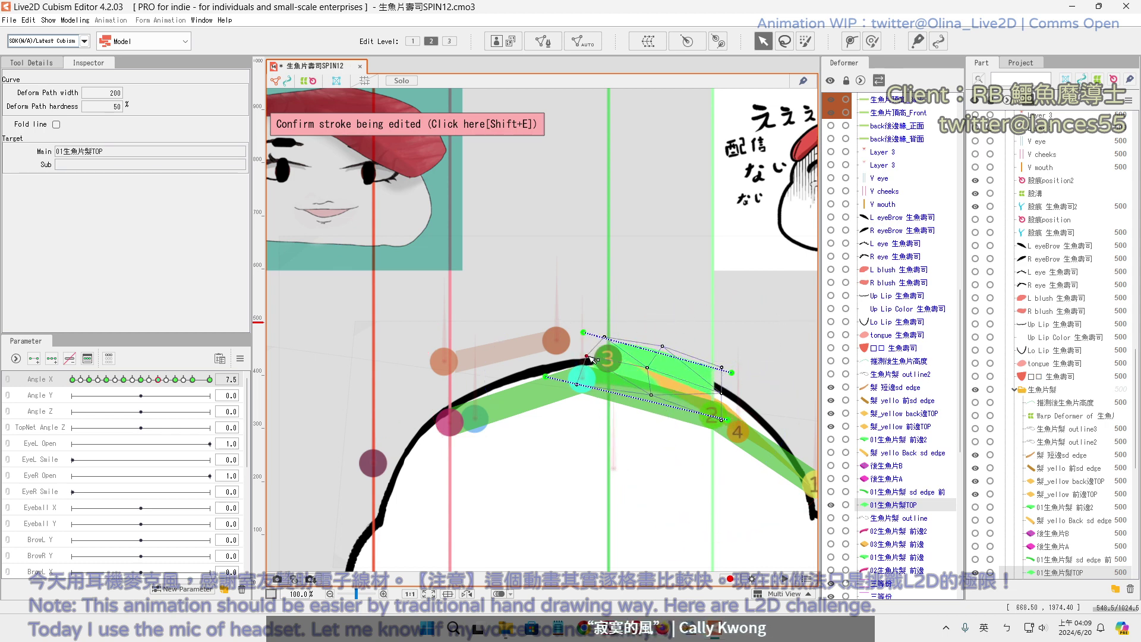
drag(581, 333, 583, 352)
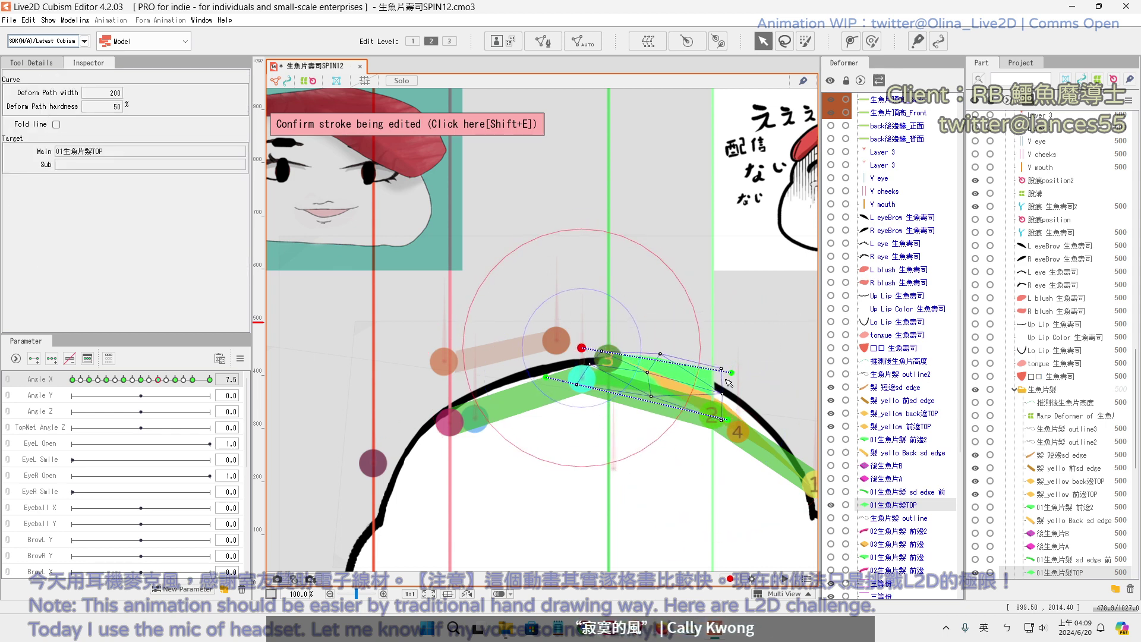
drag(730, 373, 728, 392)
drag(661, 365, 665, 356)
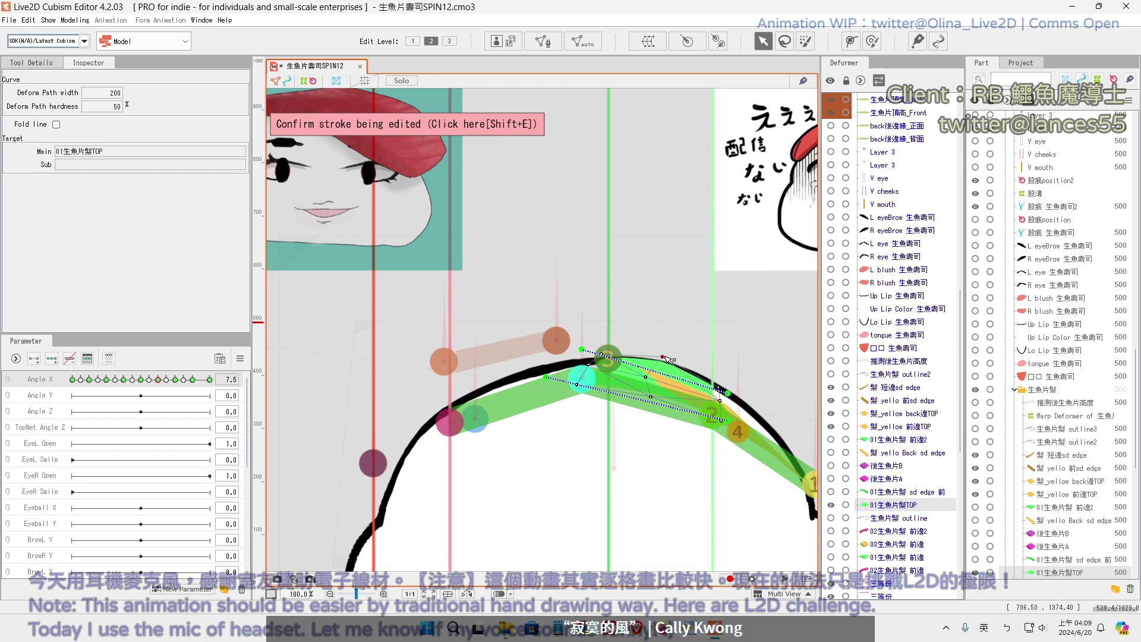
click(662, 367)
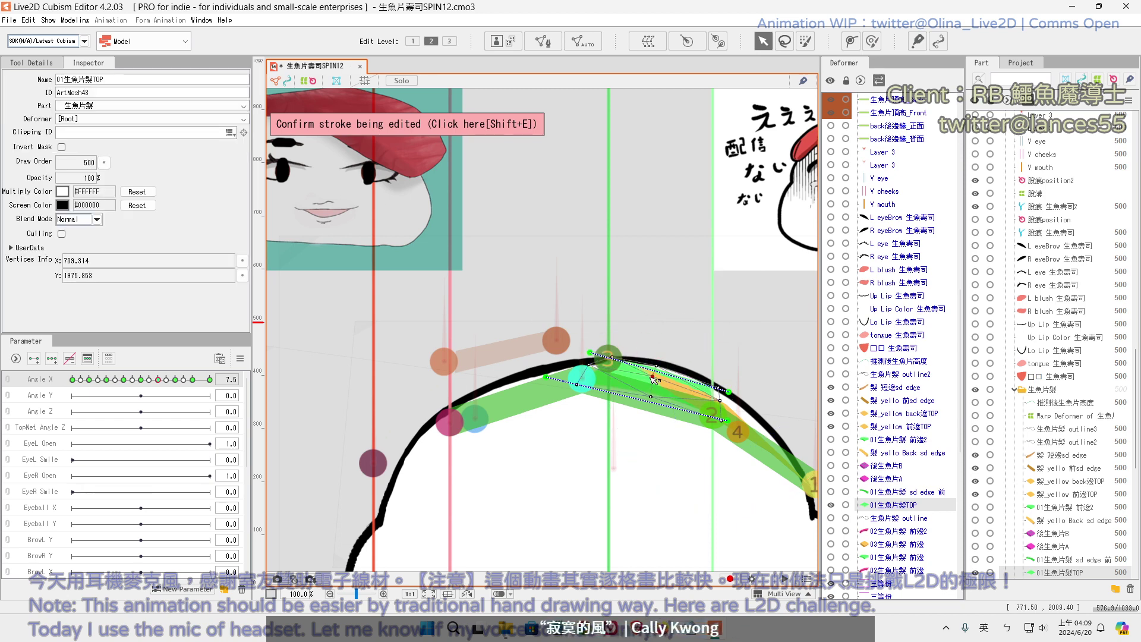
drag(589, 352, 611, 360)
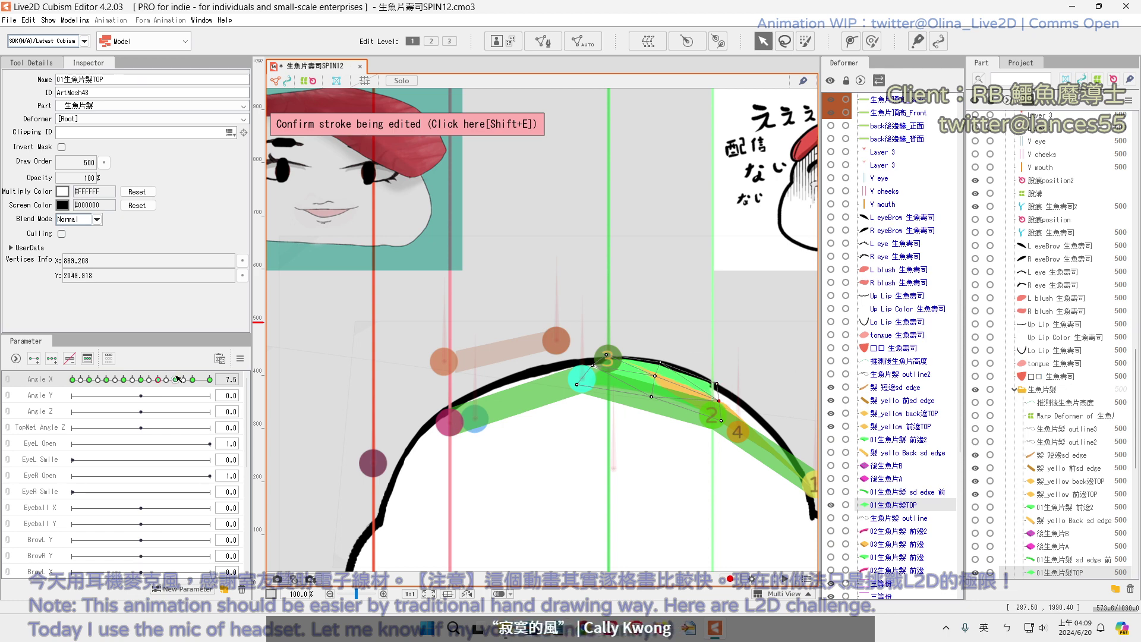
Review the slice's rotation across the Angle X range, return to 0 and save the model file
click(221, 378)
drag(221, 379, 154, 447)
drag(166, 378, 51, 439)
click(288, 380)
click(141, 380)
key(ctrl+minus)
key(ctrl+minus)
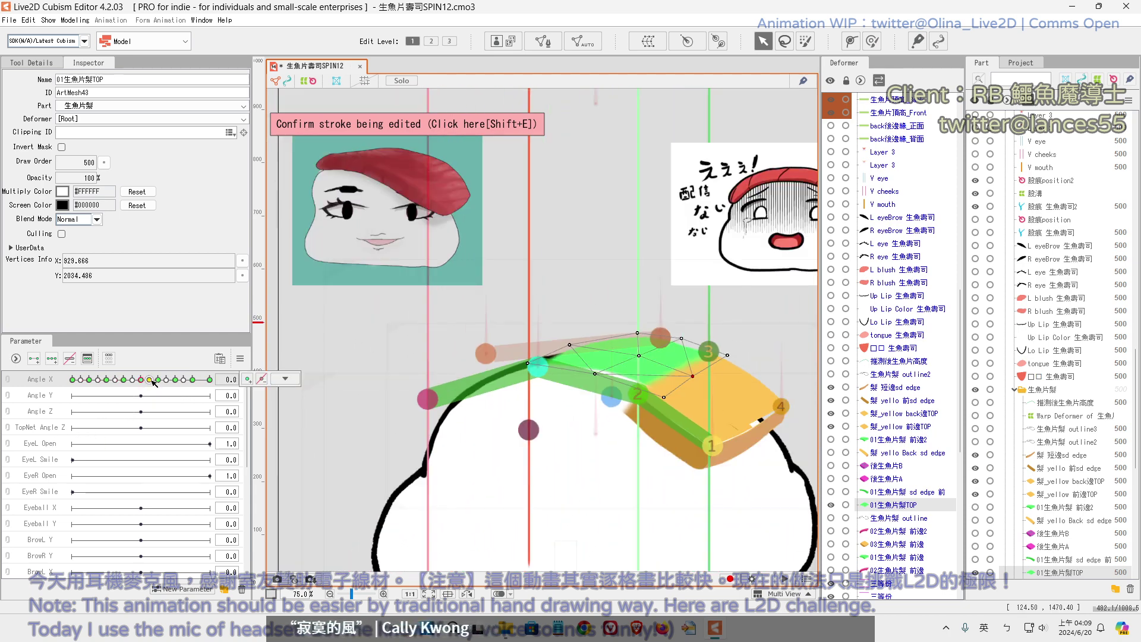
key(ctrl+s)
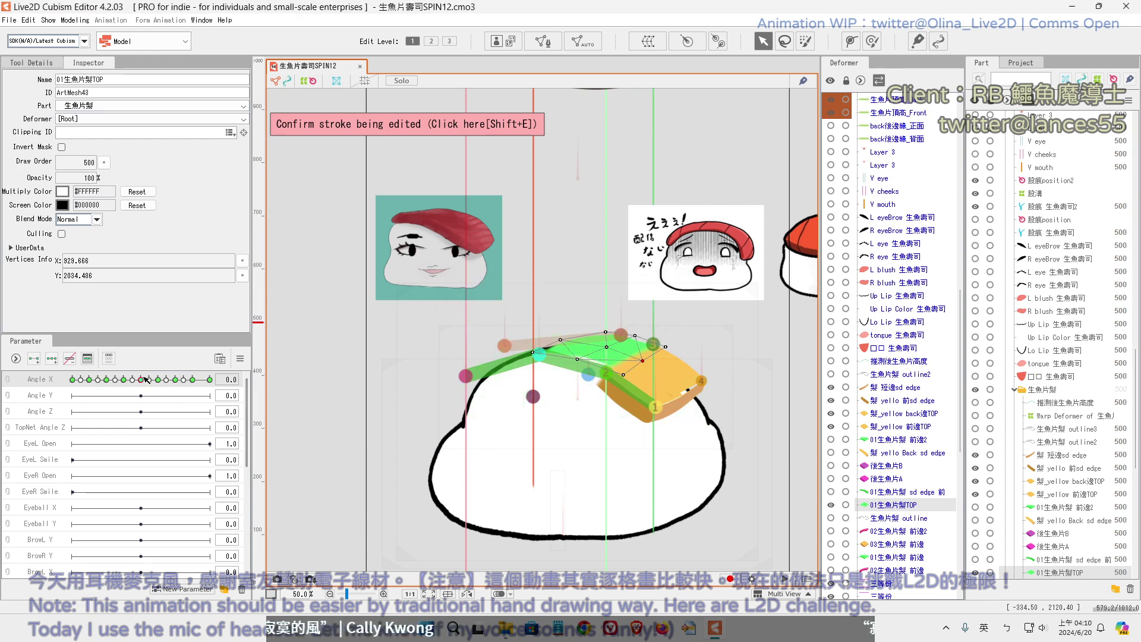
Compare the slice at Angle X -30 and 30, and try to paste the 30 shape onto the -30 key
drag(147, 379, 50, 395)
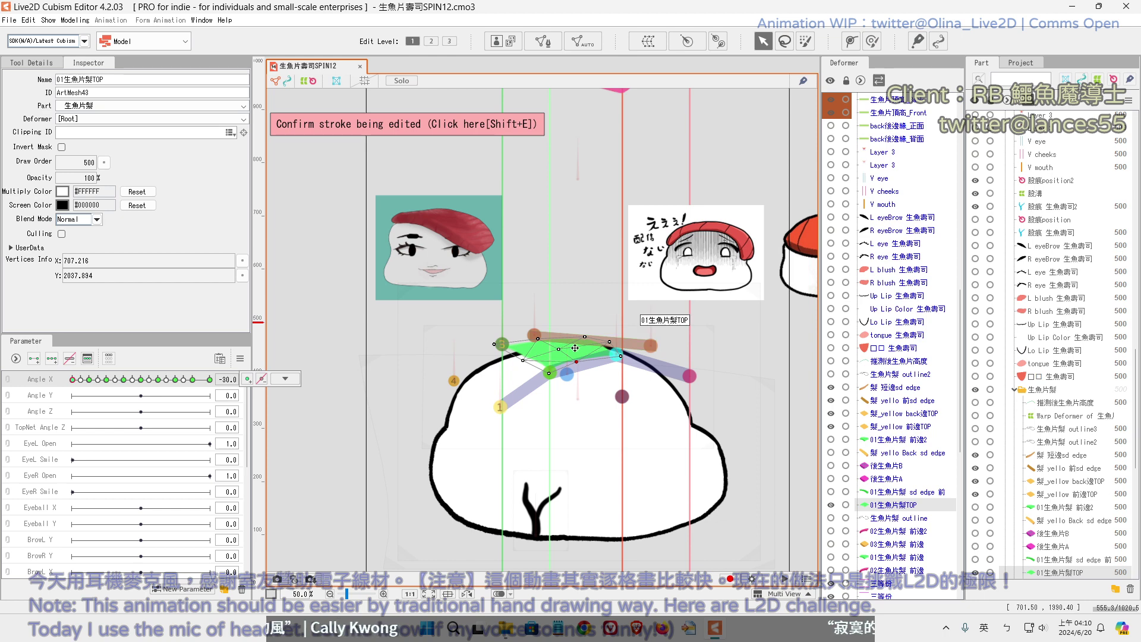
click(209, 379)
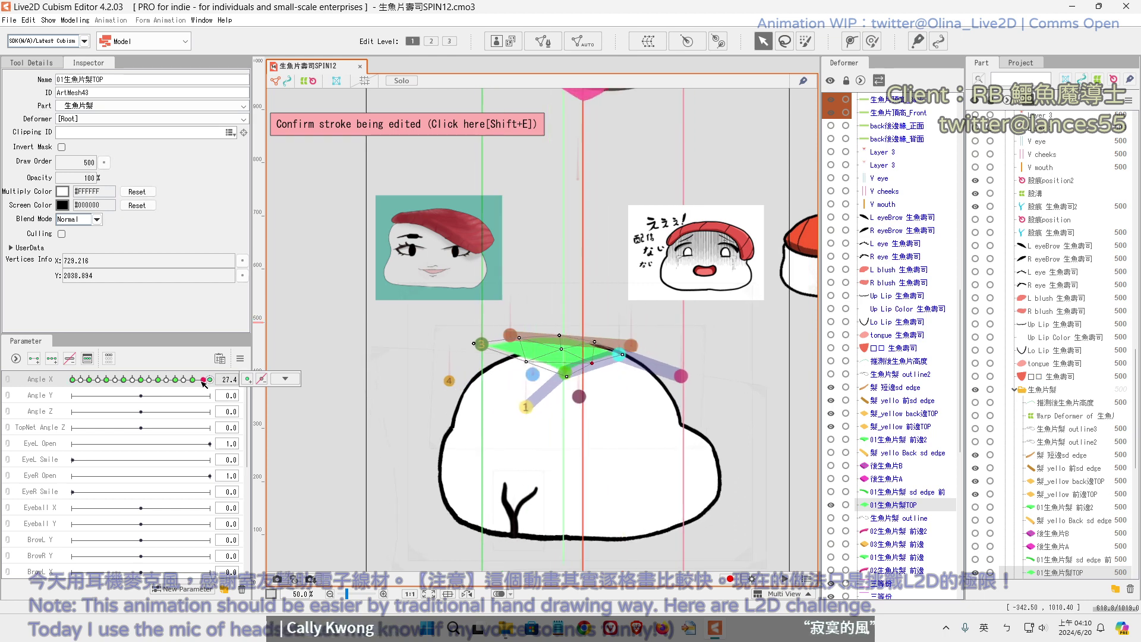
double_click(230, 379)
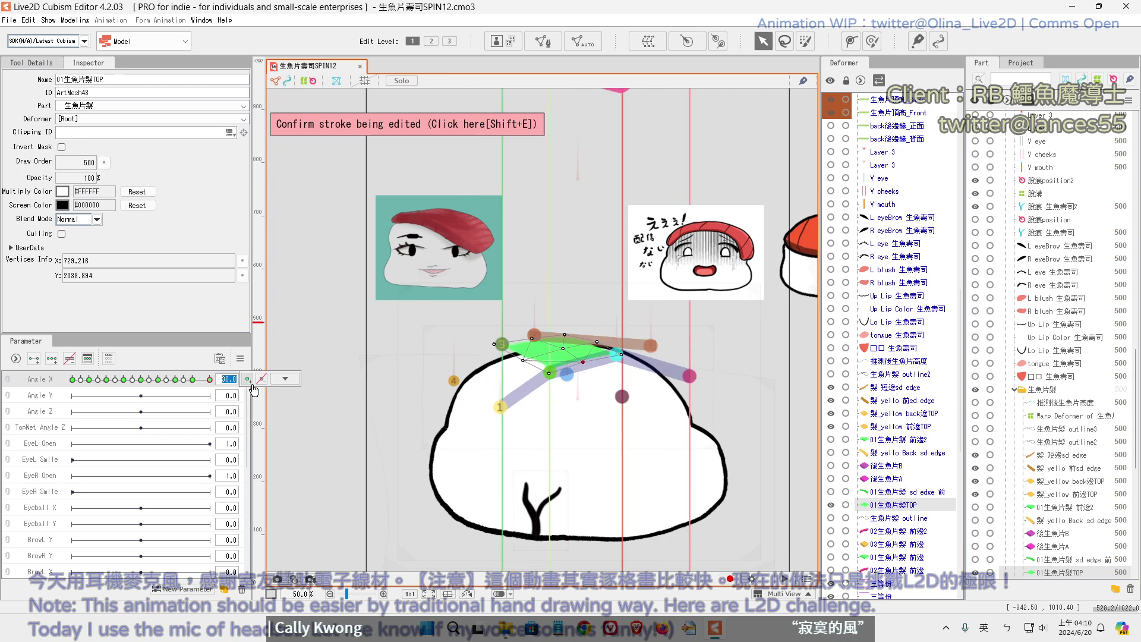
click(75, 380)
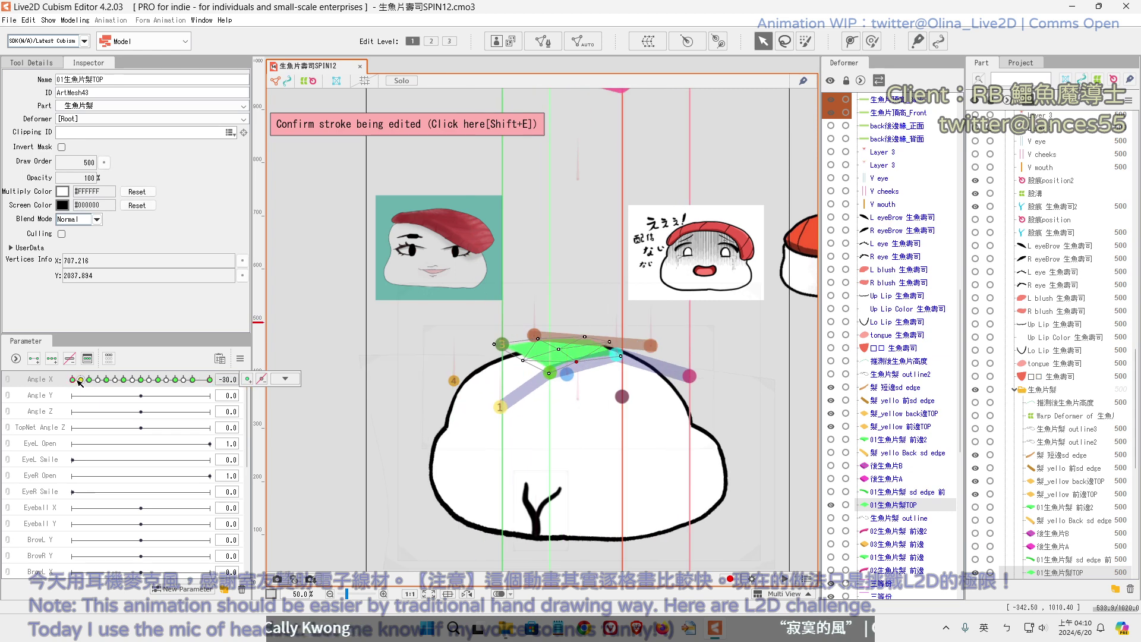
key(ctrl+v)
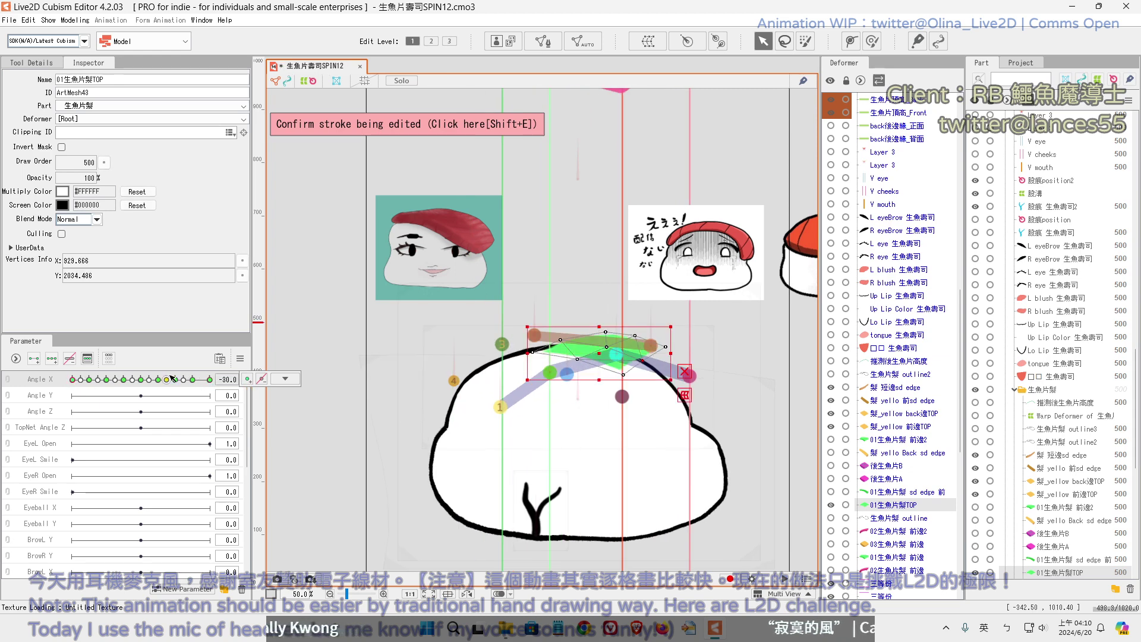
Copy the slice's shape at Angle X 30 and paste it onto the Angle X -30 key
click(211, 380)
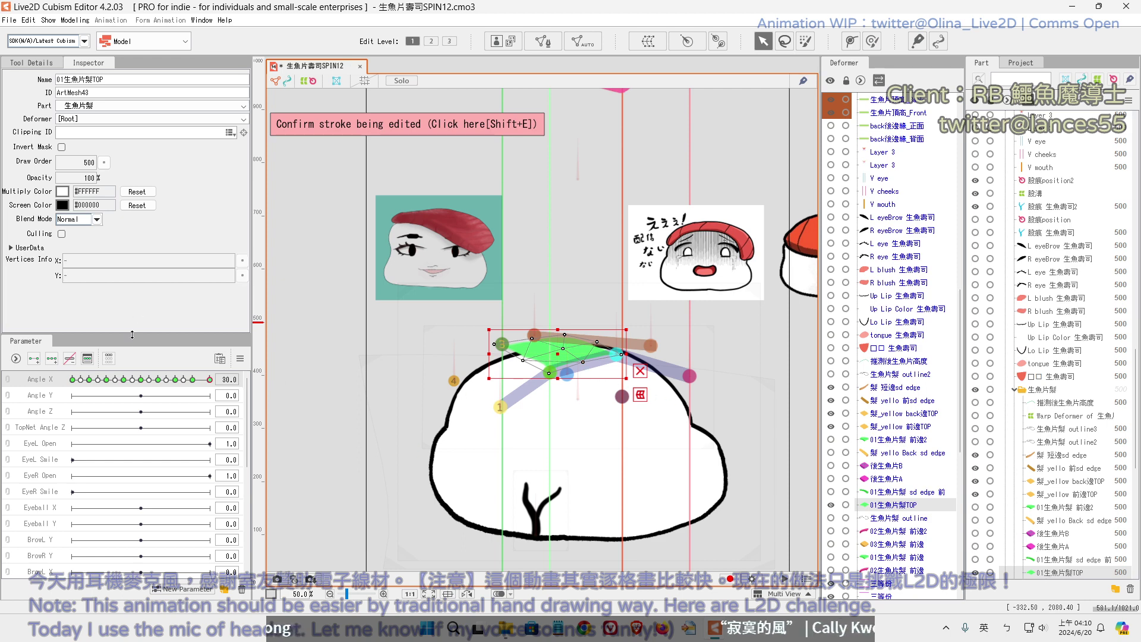
click(73, 379)
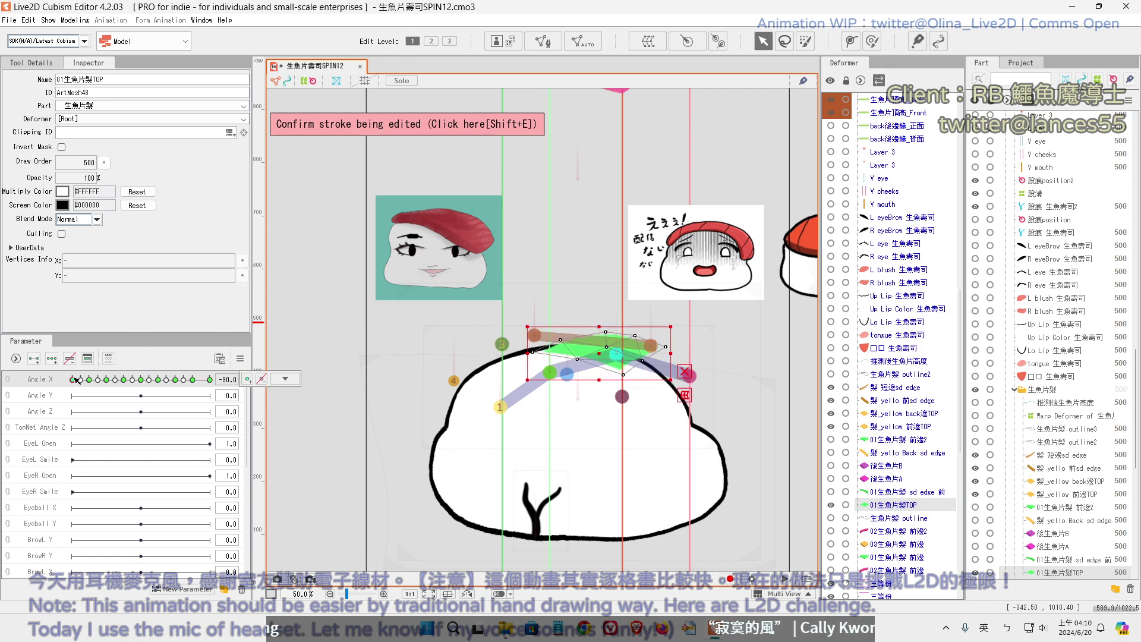
key(ctrl+v)
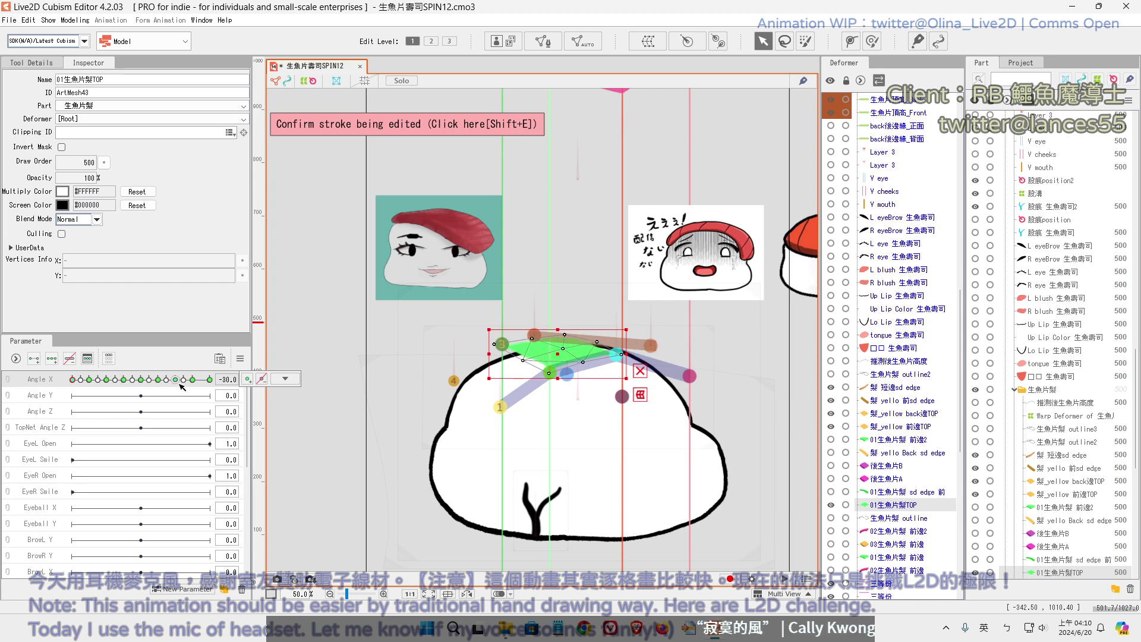
Check the slice's rotation by scrubbing Angle X through its range, save the model file, and set Angle X to -30
click(210, 379)
drag(209, 379, 122, 429)
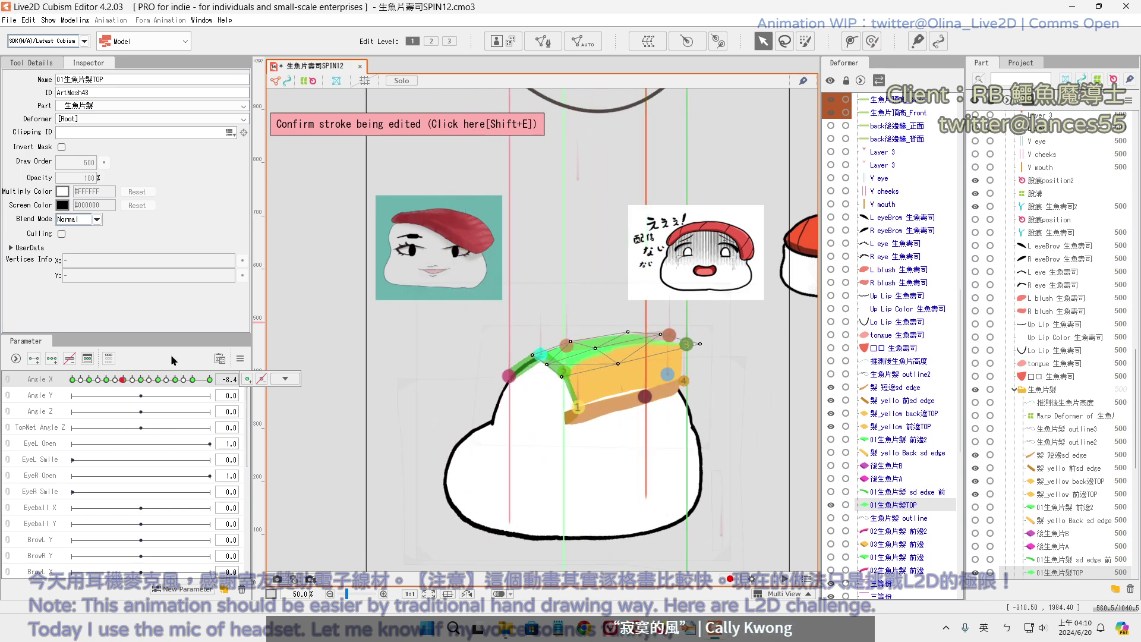
drag(122, 379, 160, 388)
mouse_move(222, 383)
mouse_down()
mouse_move(178, 384)
mouse_move(224, 387)
mouse_up()
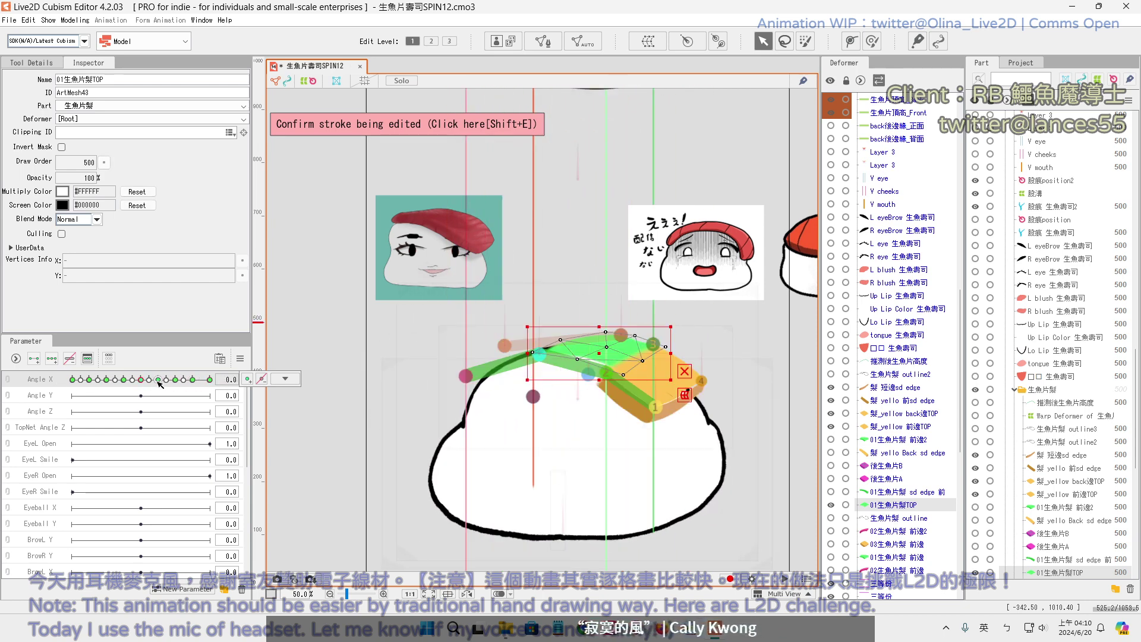
key(ctrl+s)
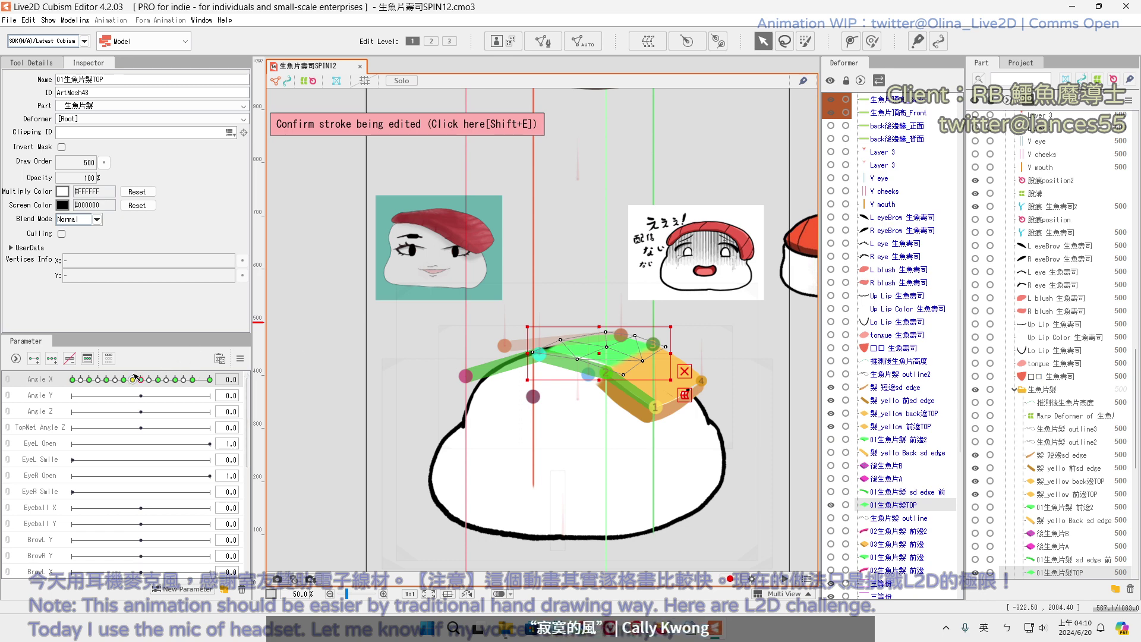
drag(145, 381, 58, 410)
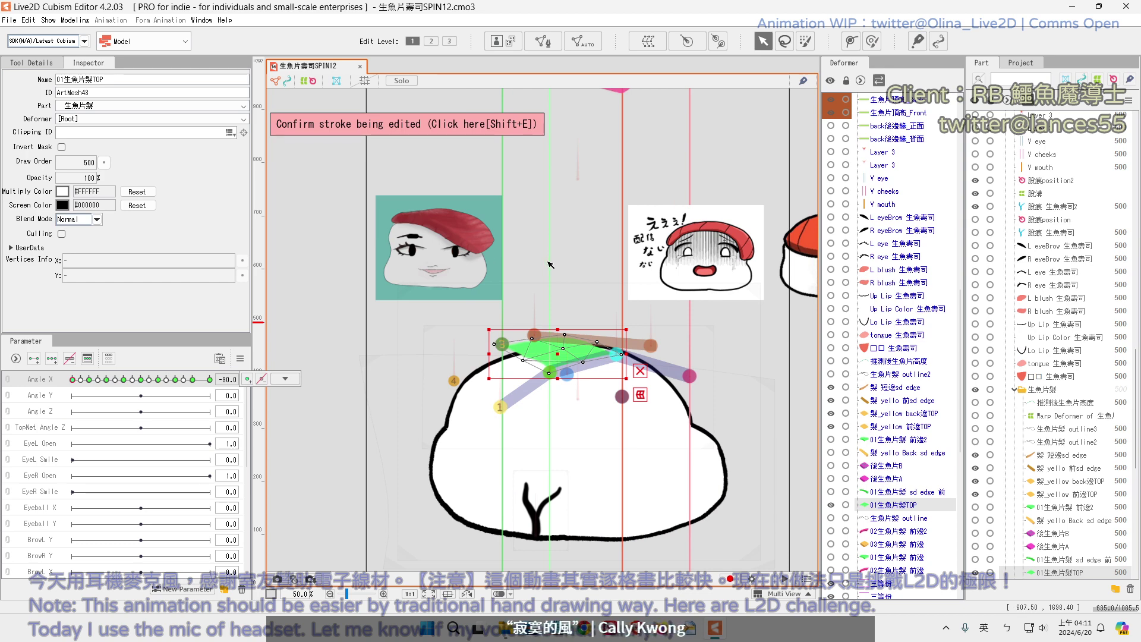
Show the pink 後生魚片B piece and open its mesh for manual editing with the mesh tools available
scroll(555, 261, down, 5)
scroll(558, 265, up, 3)
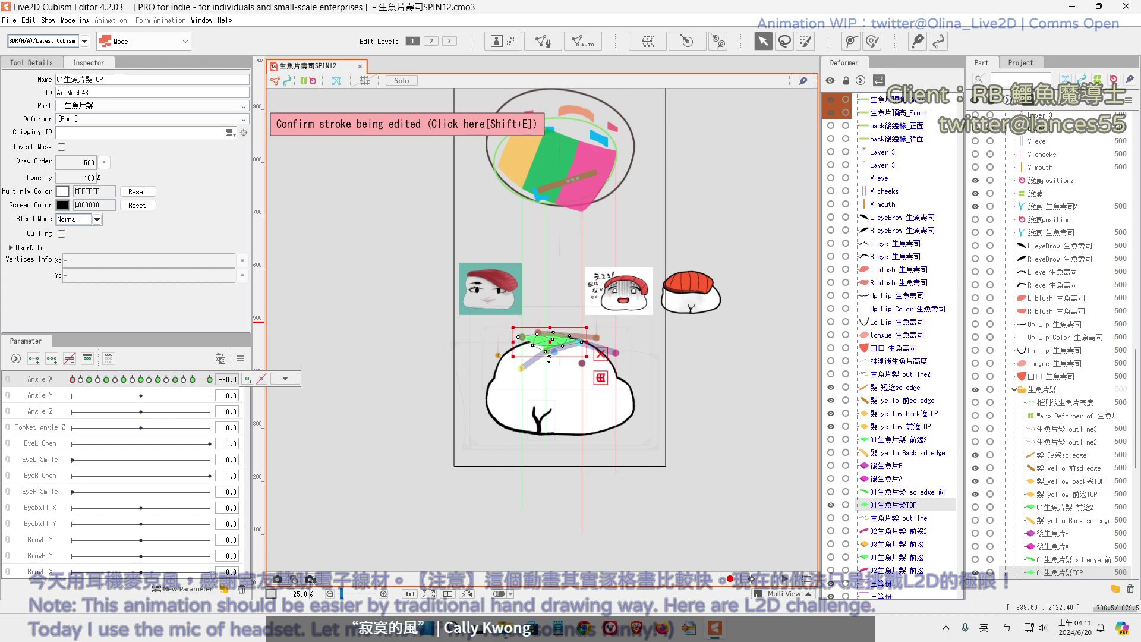
click(1027, 533)
click(975, 533)
click(975, 536)
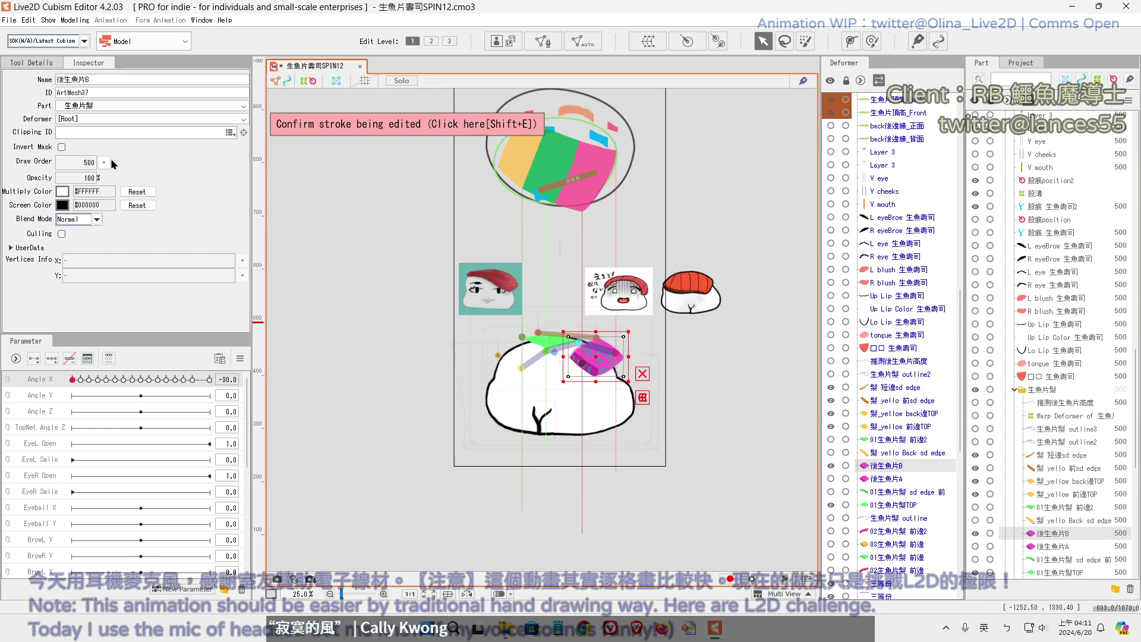
click(543, 41)
click(430, 41)
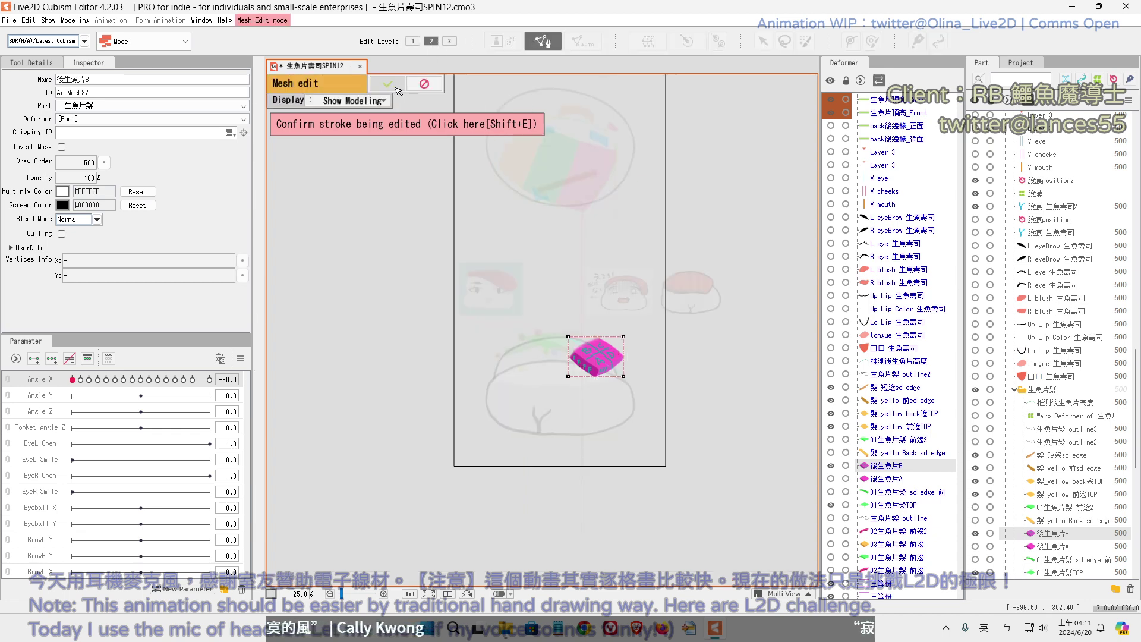
scroll(642, 394, up, 3)
scroll(572, 353, up, 1)
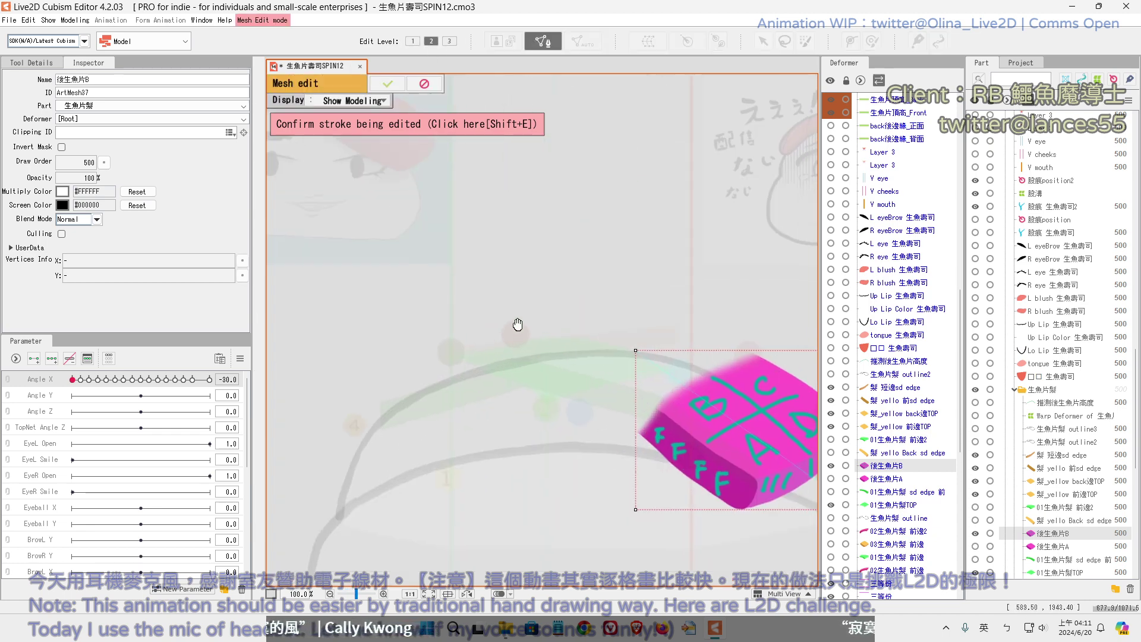
drag(517, 324, 290, 235)
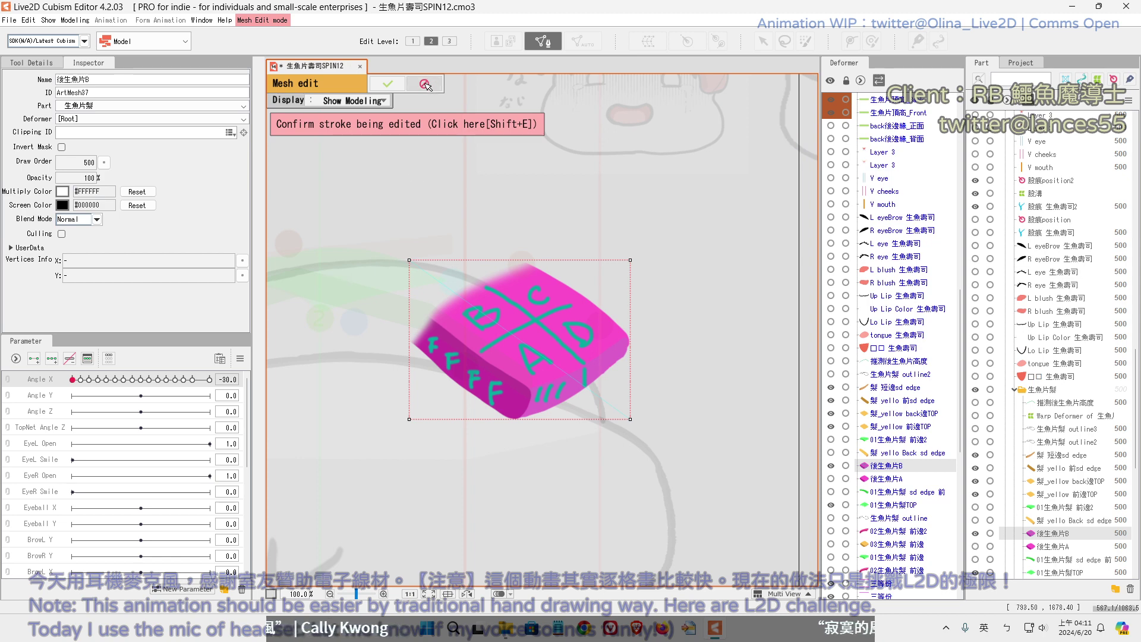
click(41, 63)
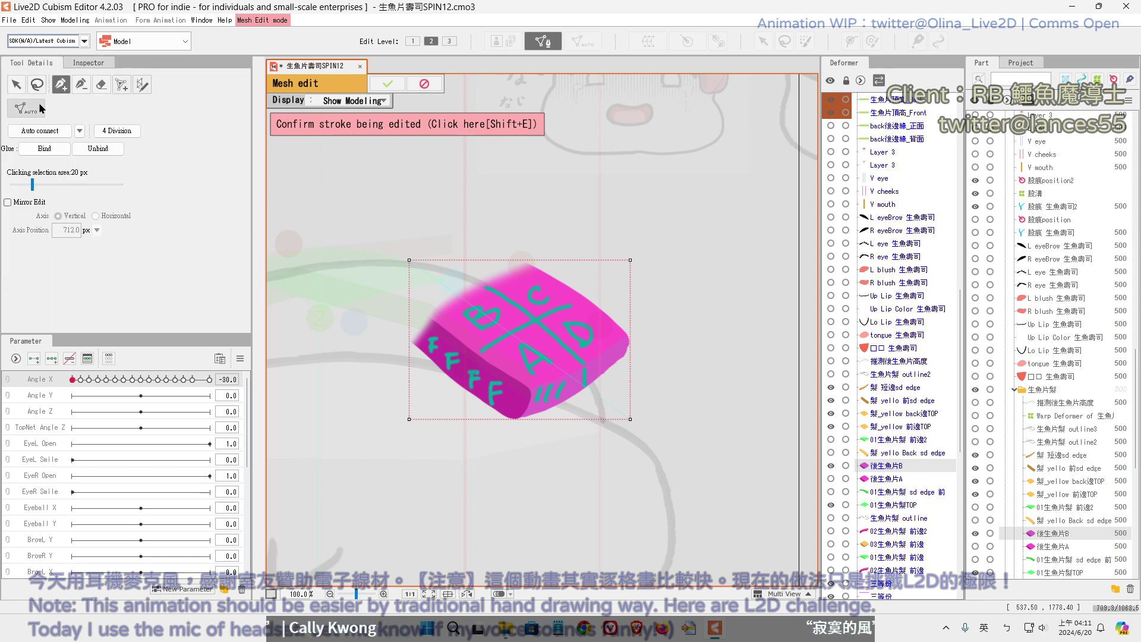
Fit the mesh outline around the pink block's left half, placing vertices just outside its top, upper-left, left and bottom corners
drag(410, 260, 526, 251)
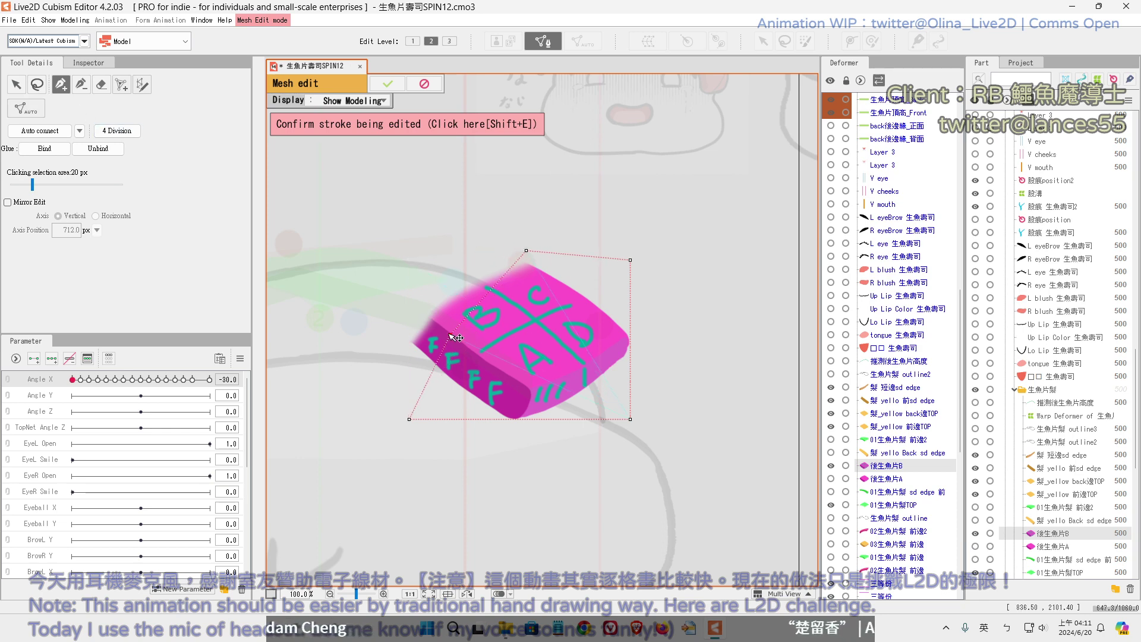
drag(463, 341, 422, 303)
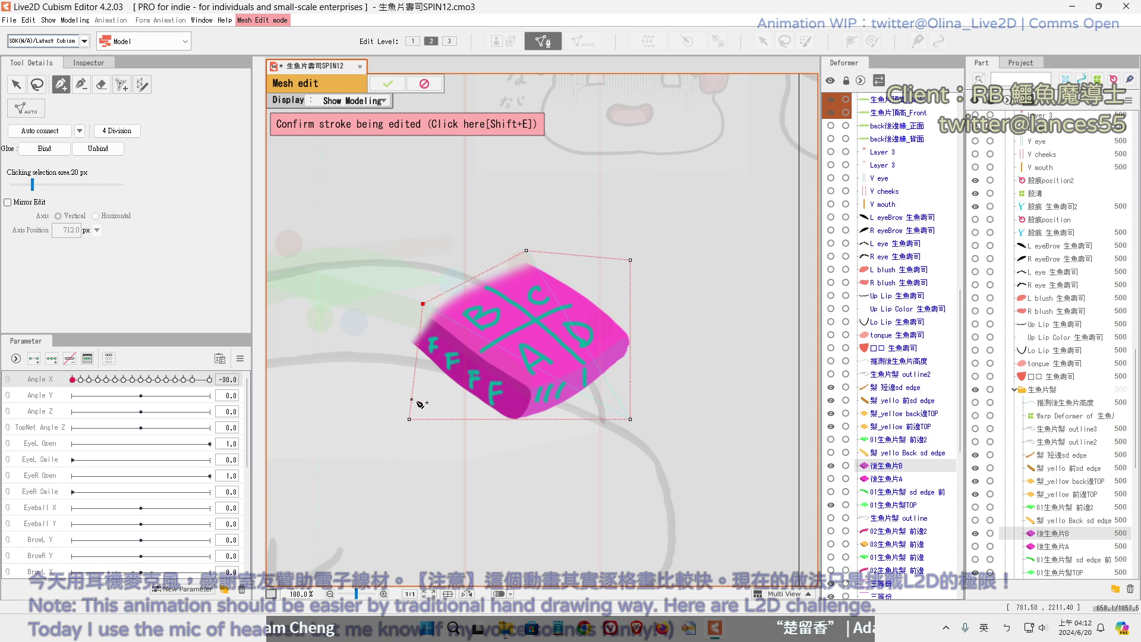
drag(410, 419, 394, 340)
mouse_move(533, 387)
mouse_down()
mouse_move(523, 443)
mouse_move(525, 426)
mouse_up()
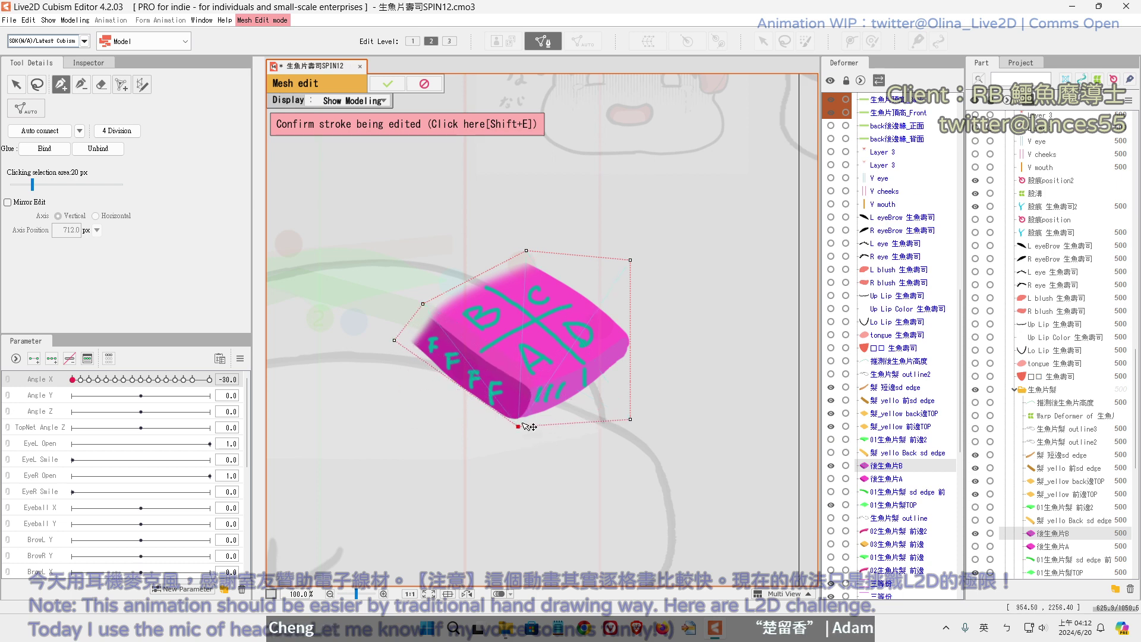
Fit vertices to the block's right corner and lower-right edge, and add inner vertices at the ends of the A section's front edge
click(531, 389)
mouse_move(630, 338)
mouse_down()
mouse_move(644, 330)
mouse_move(635, 328)
mouse_up()
drag(631, 419, 631, 360)
drag(583, 388, 585, 393)
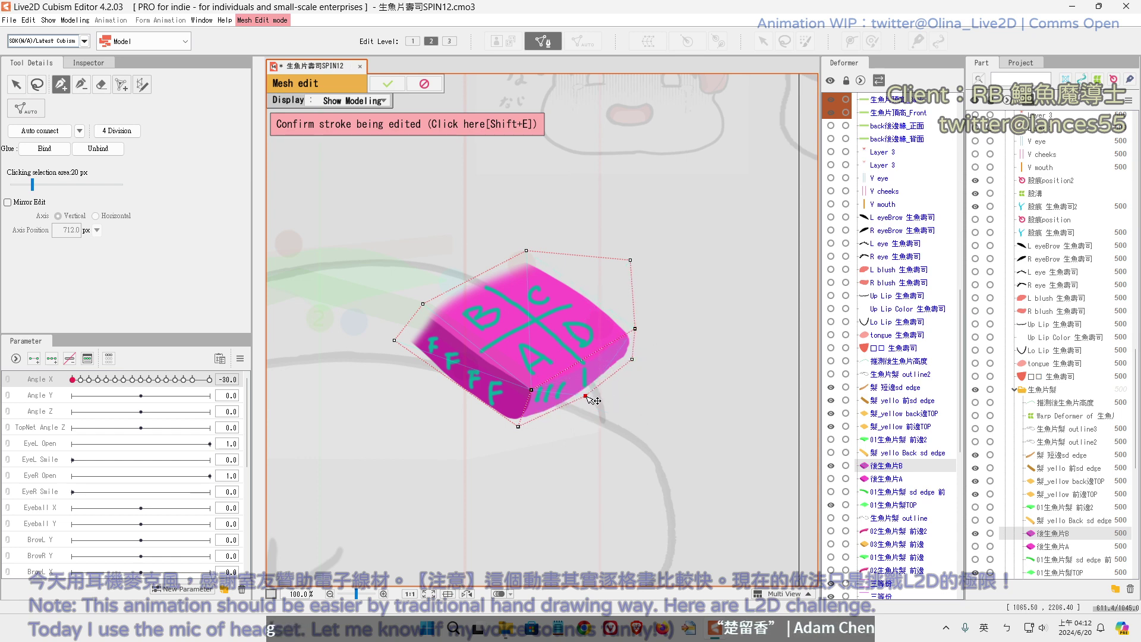
click(584, 358)
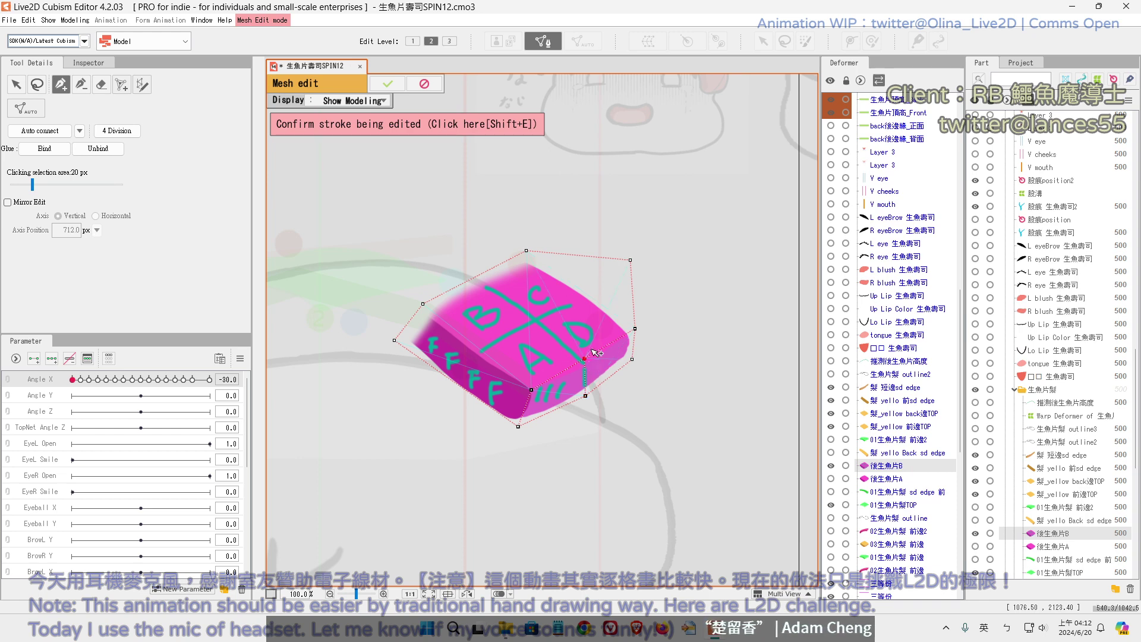
click(556, 375)
click(557, 408)
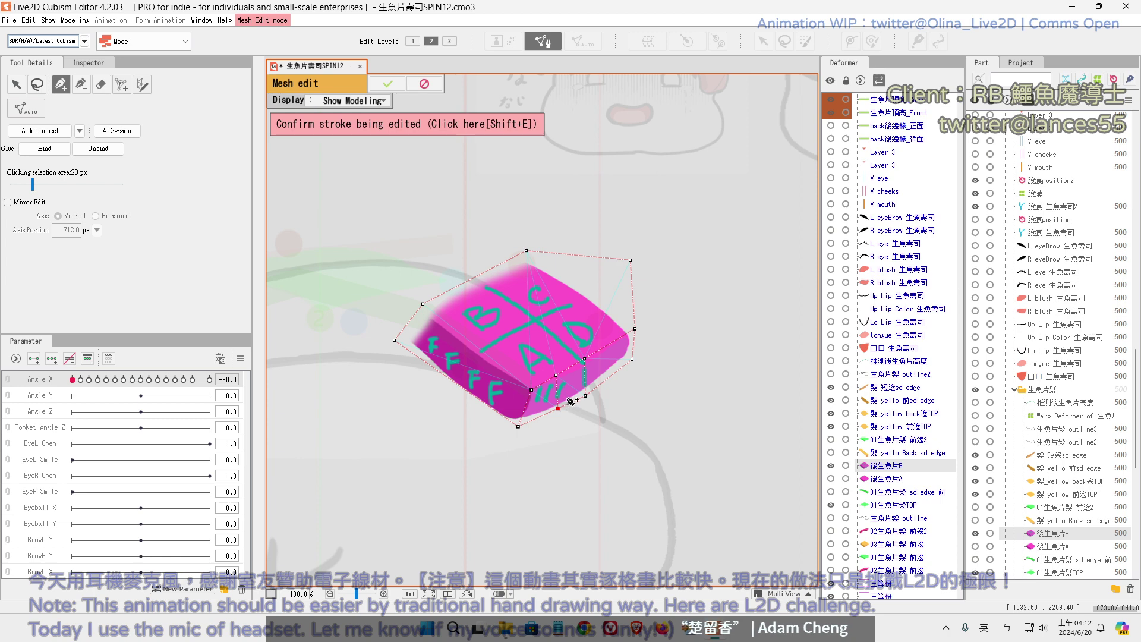
key(ctrl+z)
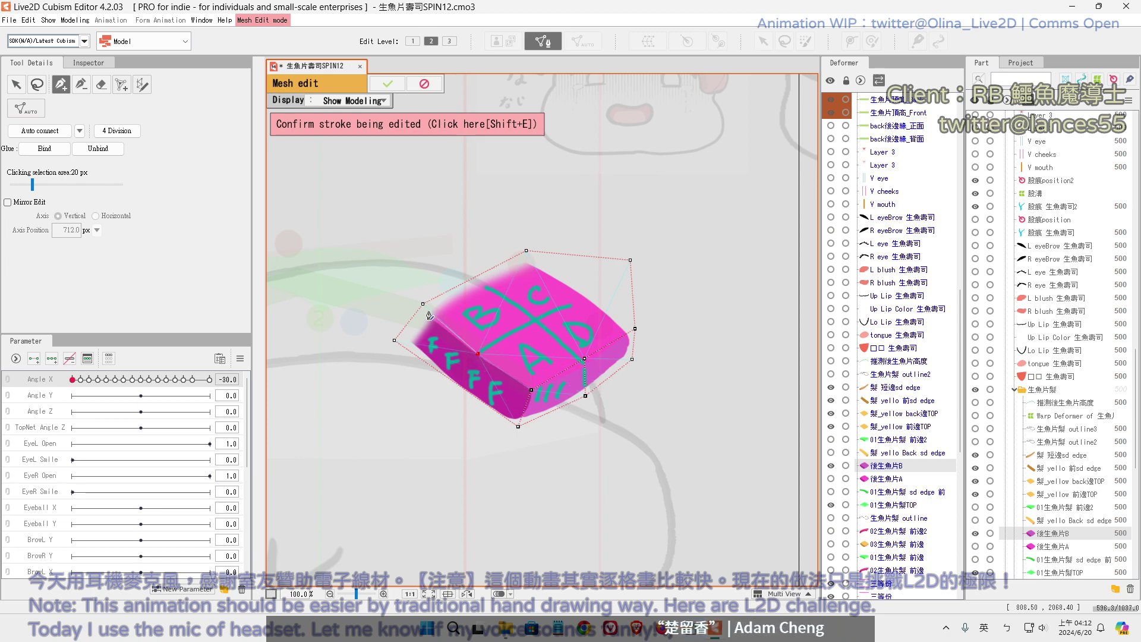
Place a vertex at the centre of the A-B-C-D cross and fit the top face's outer vertices to the ends of the cross lines
click(423, 304)
drag(422, 303, 419, 309)
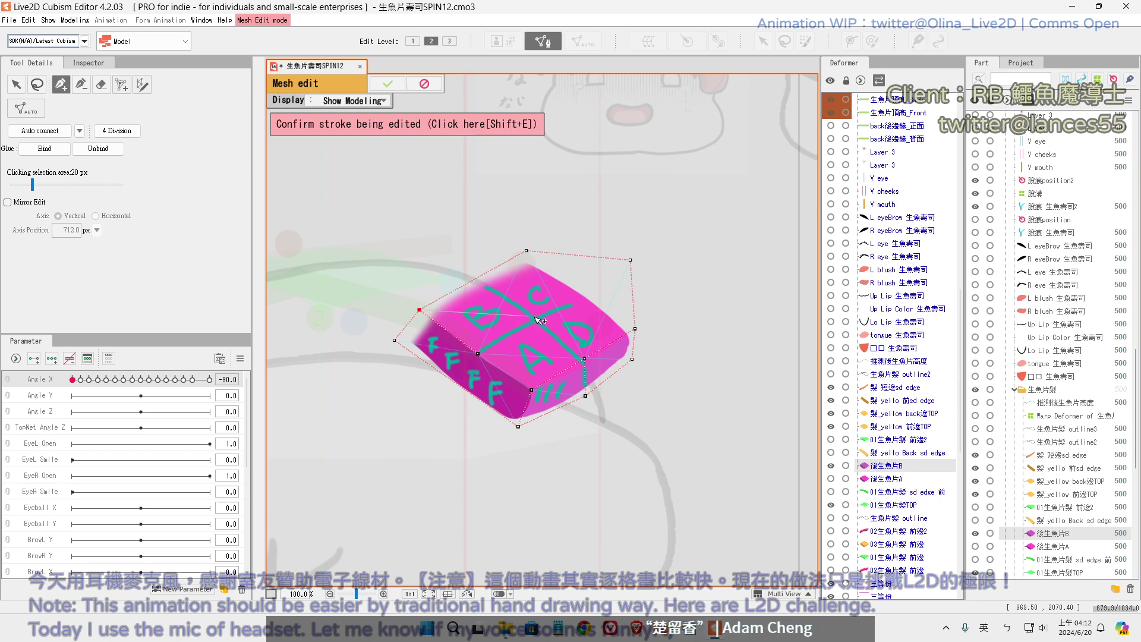
key(Escape)
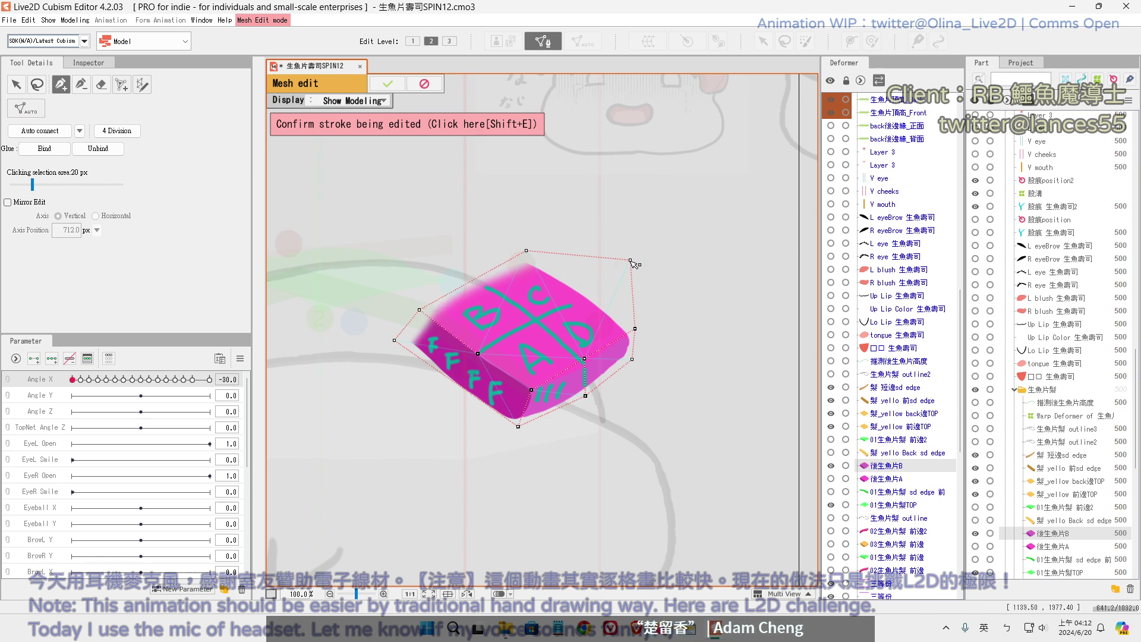
click(535, 321)
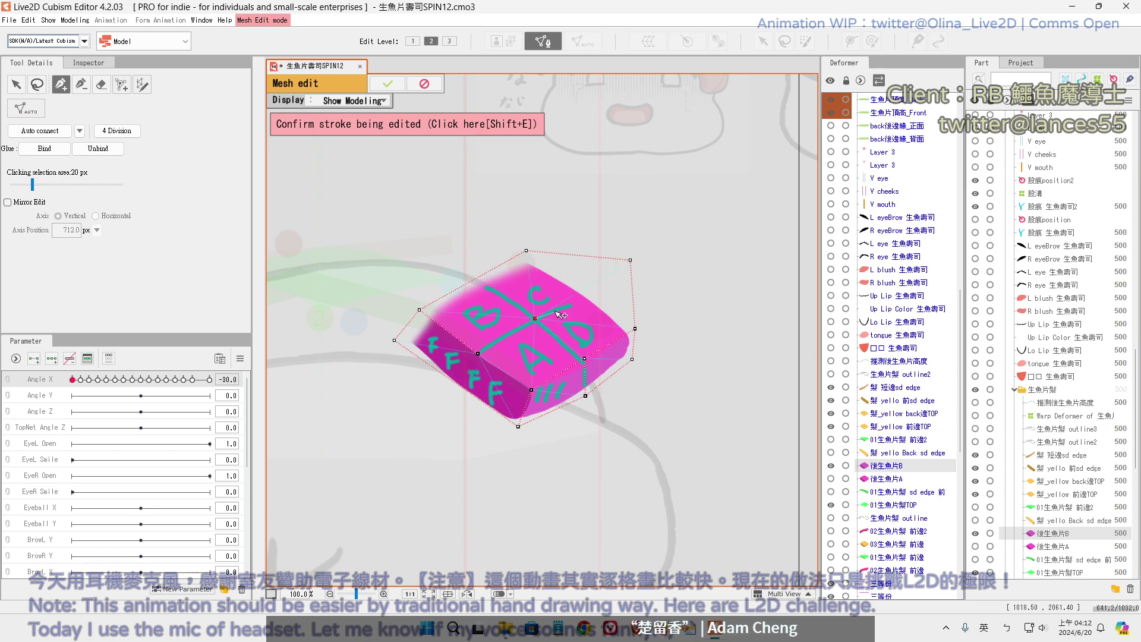
click(594, 285)
drag(595, 286, 592, 290)
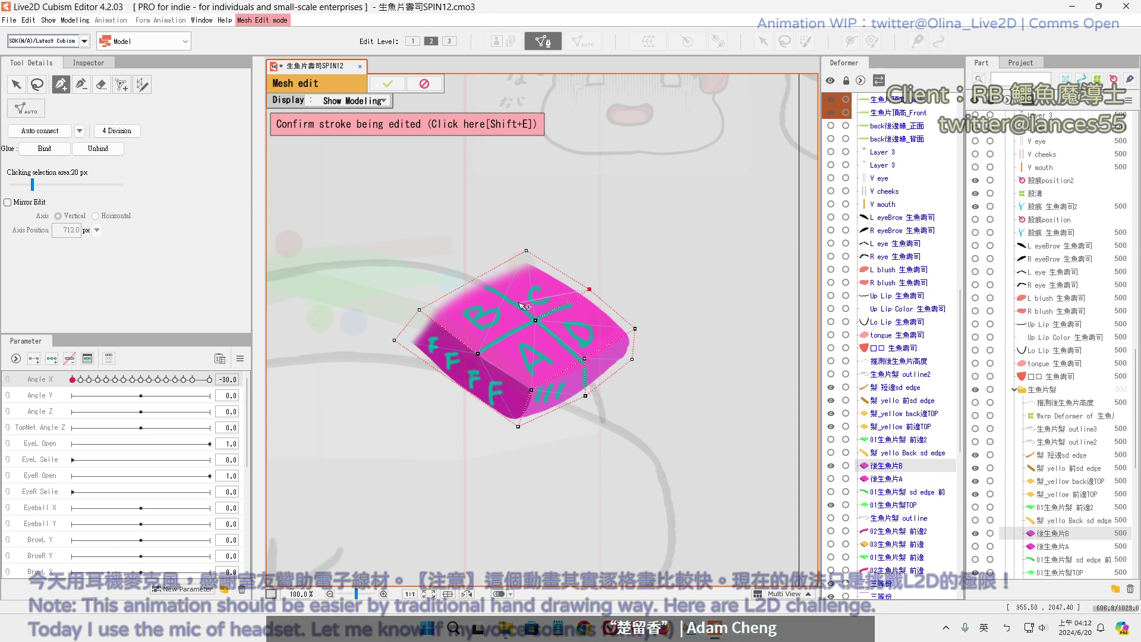
click(479, 279)
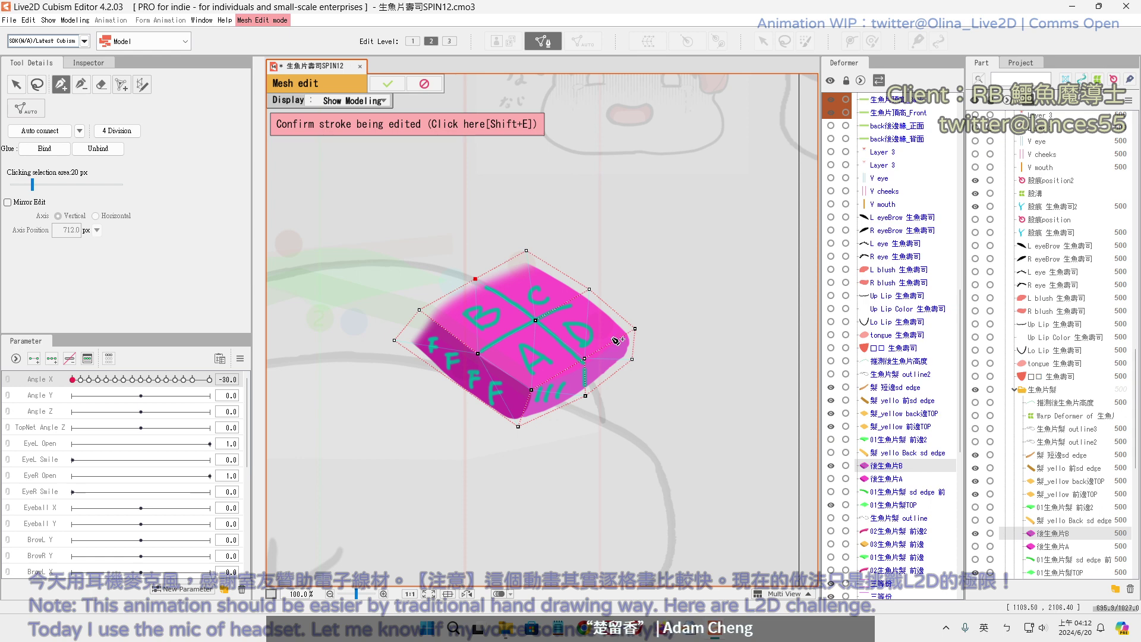
click(585, 358)
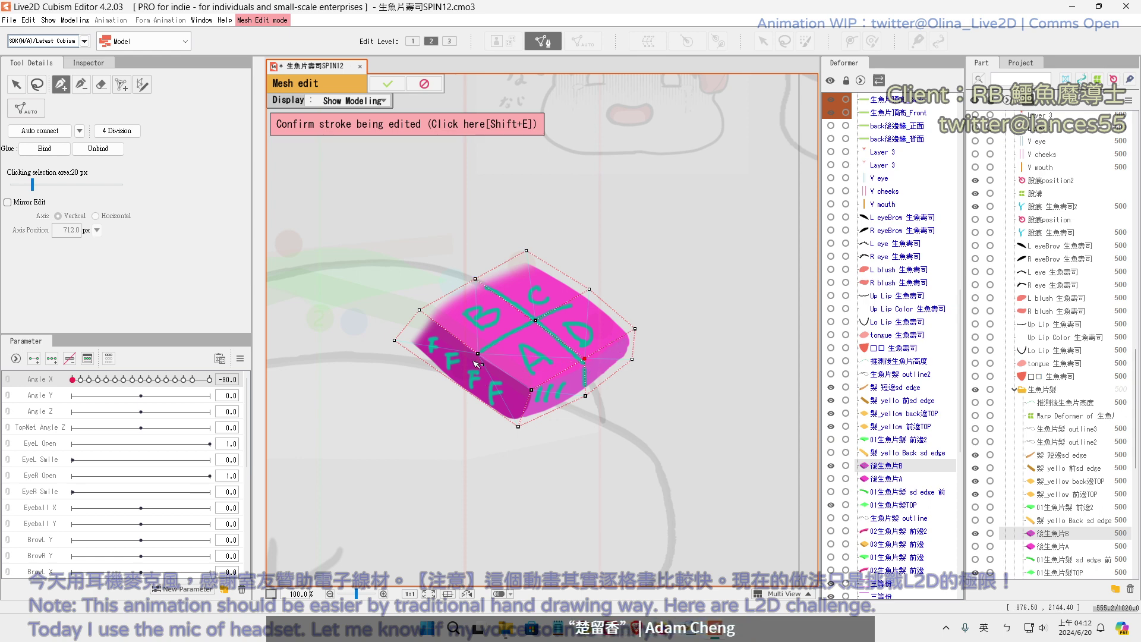
Add a vertex on the lower-left edge below the F marks, adjust the bottom vertex, and apply the auto-connected mesh
click(456, 388)
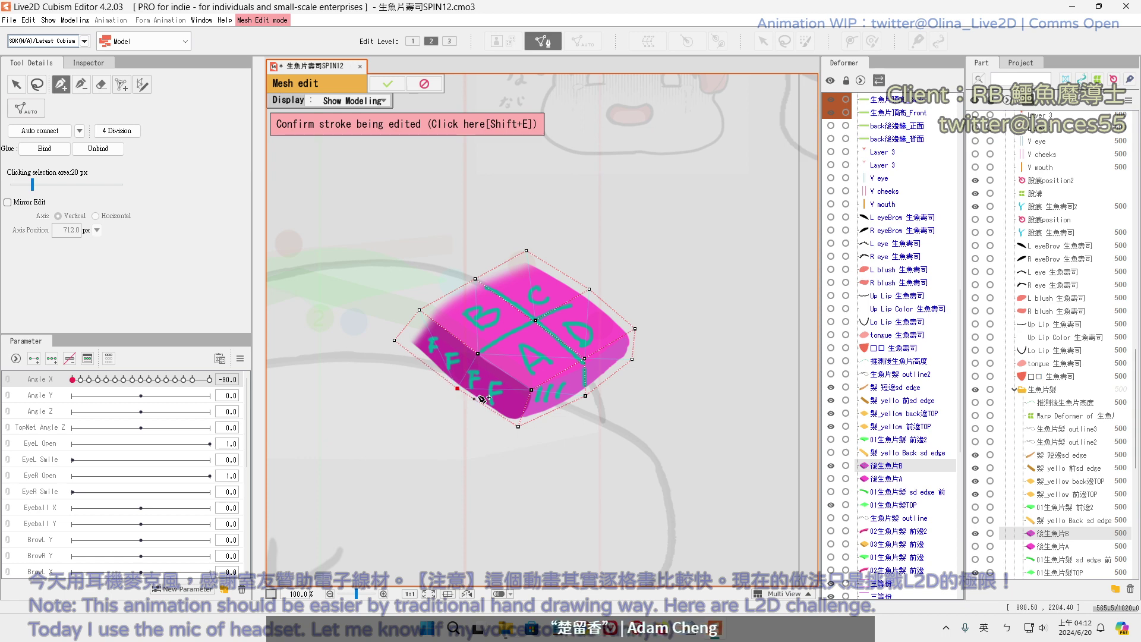
click(518, 428)
click(457, 390)
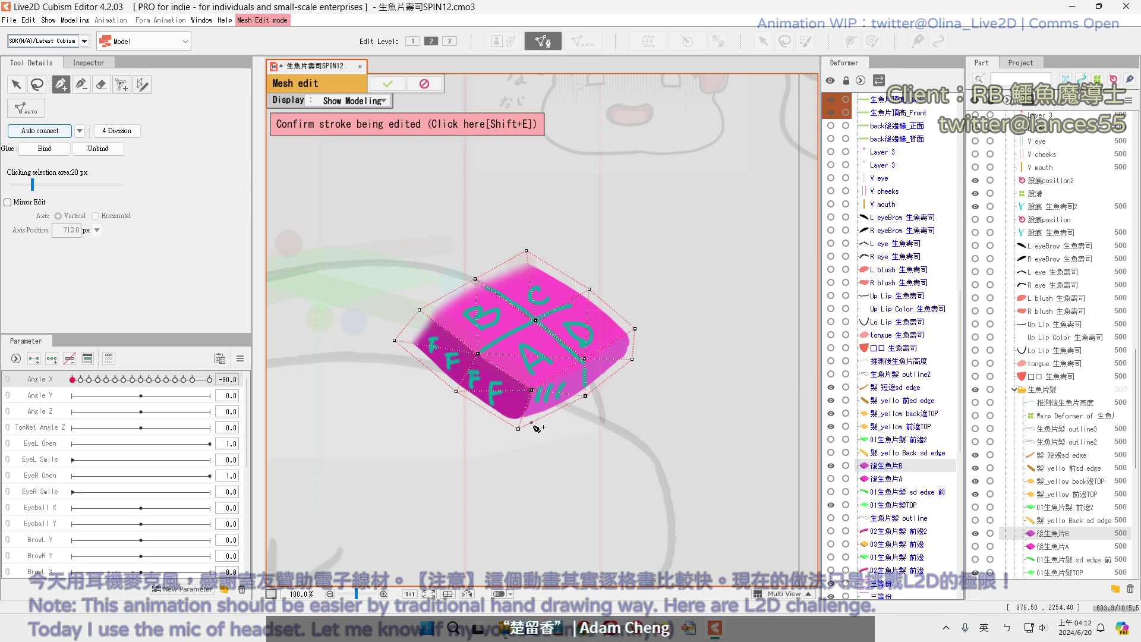
click(388, 87)
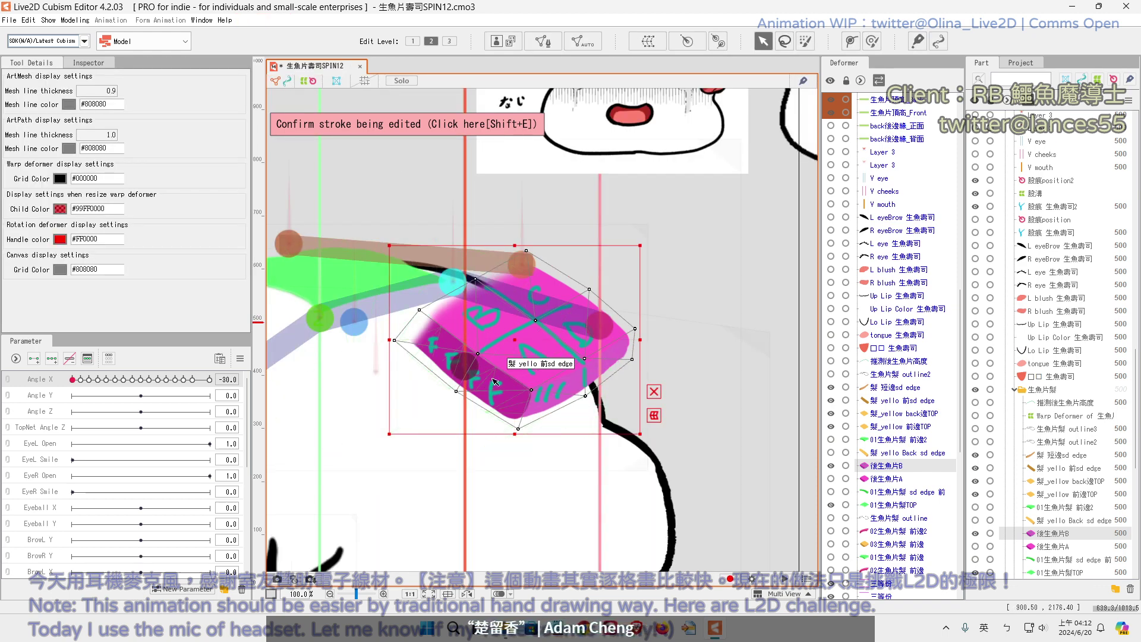
Reopen the 後生魚片B mesh and link the centre vertex to surrounding vertices along the green cross lines
click(547, 48)
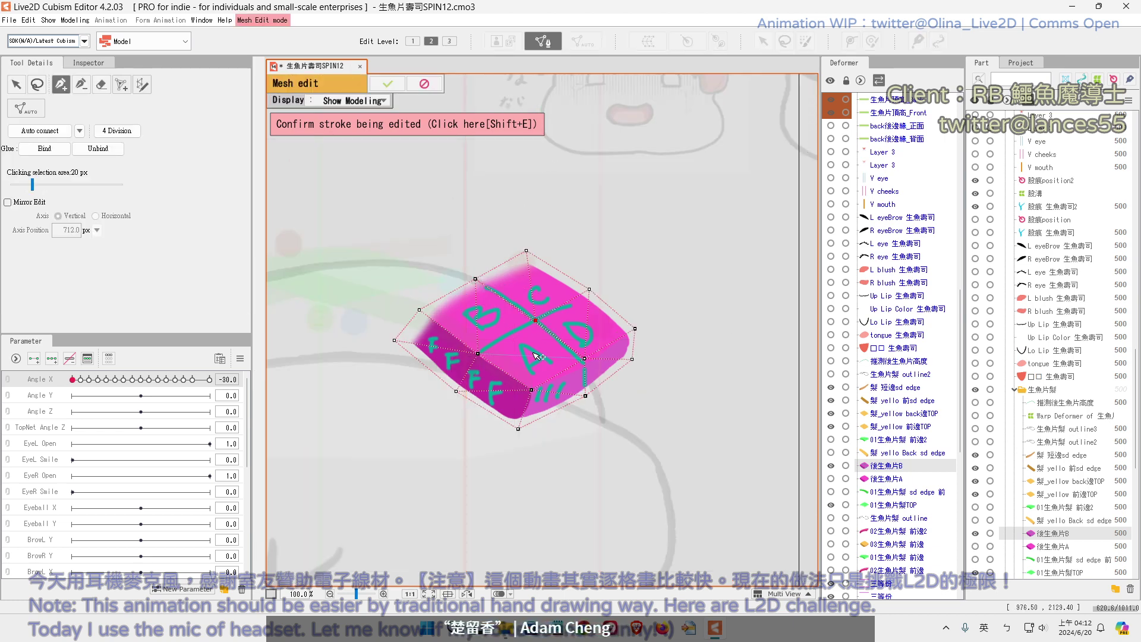
click(476, 279)
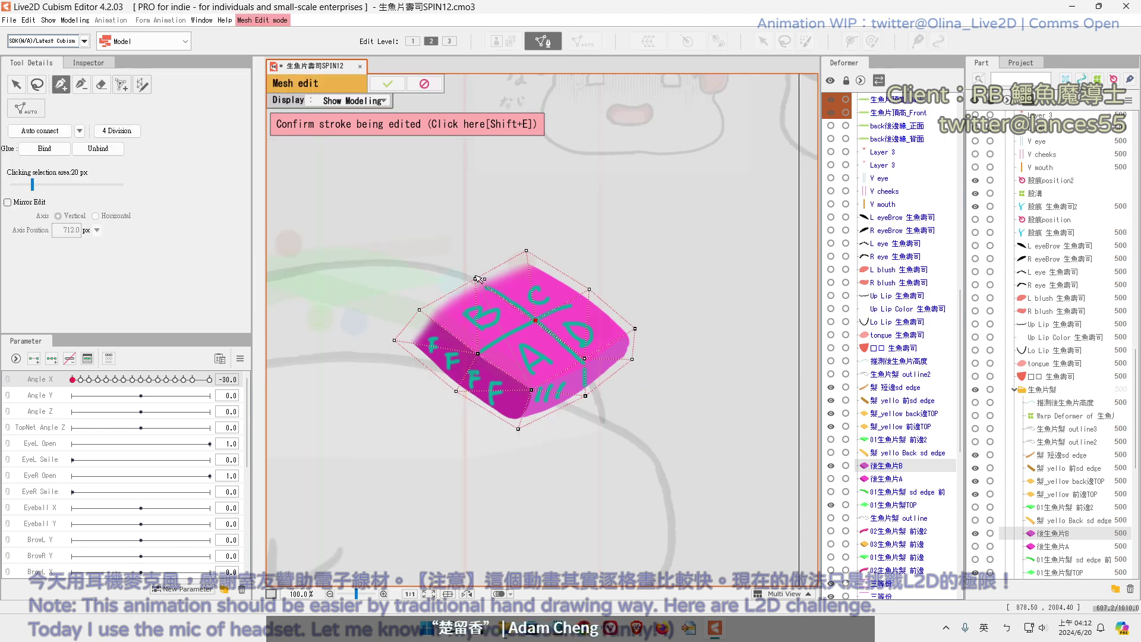
click(459, 206)
key(ctrl+z)
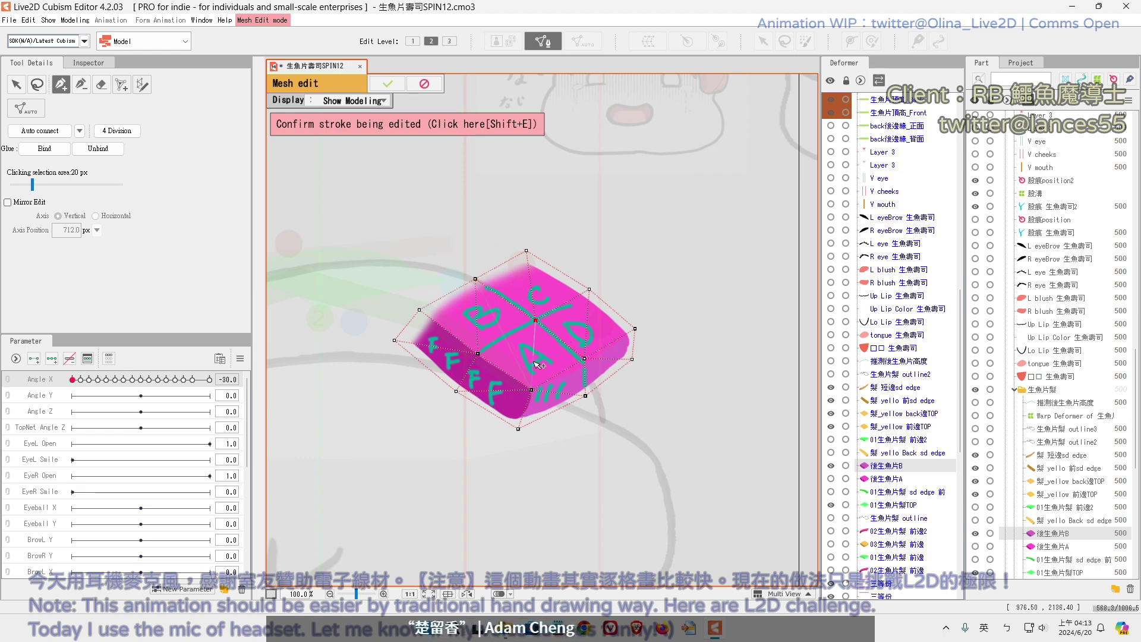
click(531, 389)
click(536, 321)
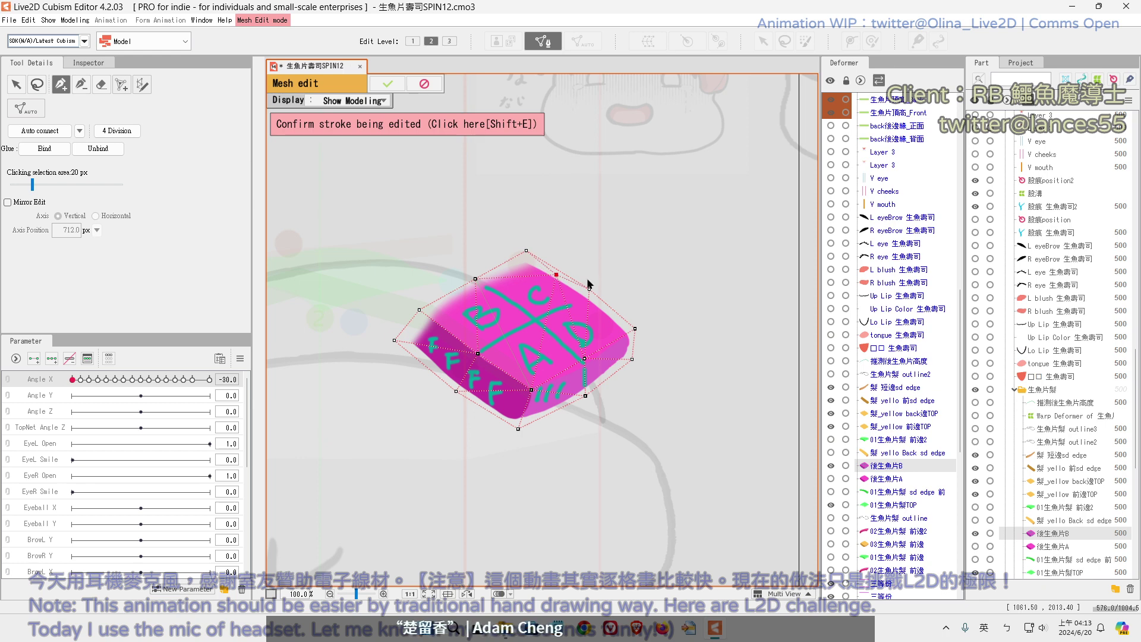
click(479, 354)
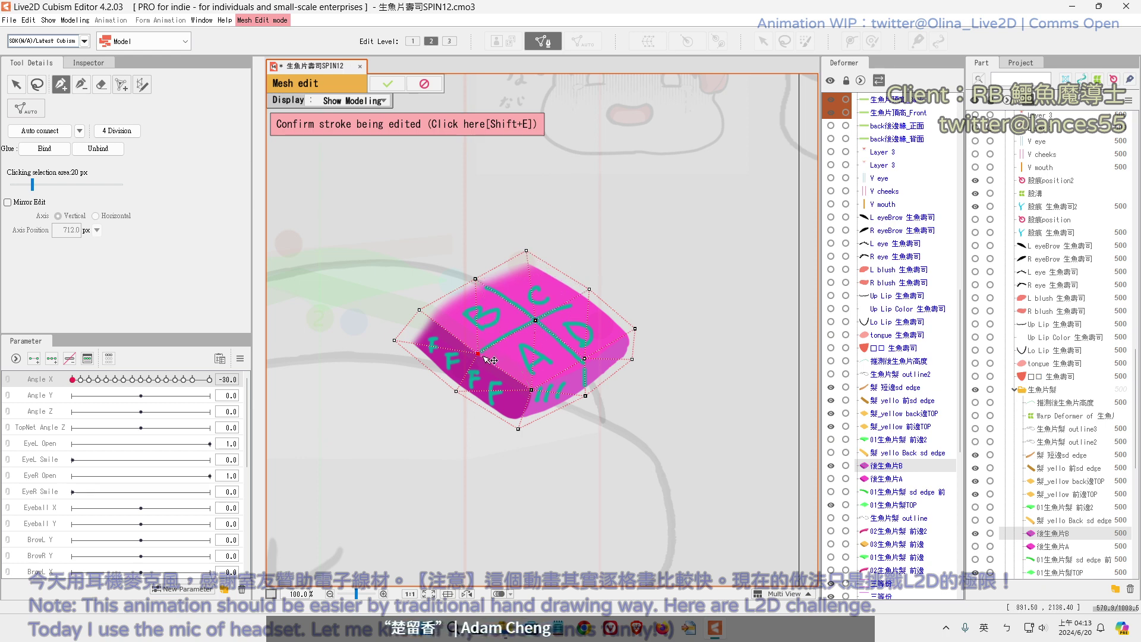
click(476, 278)
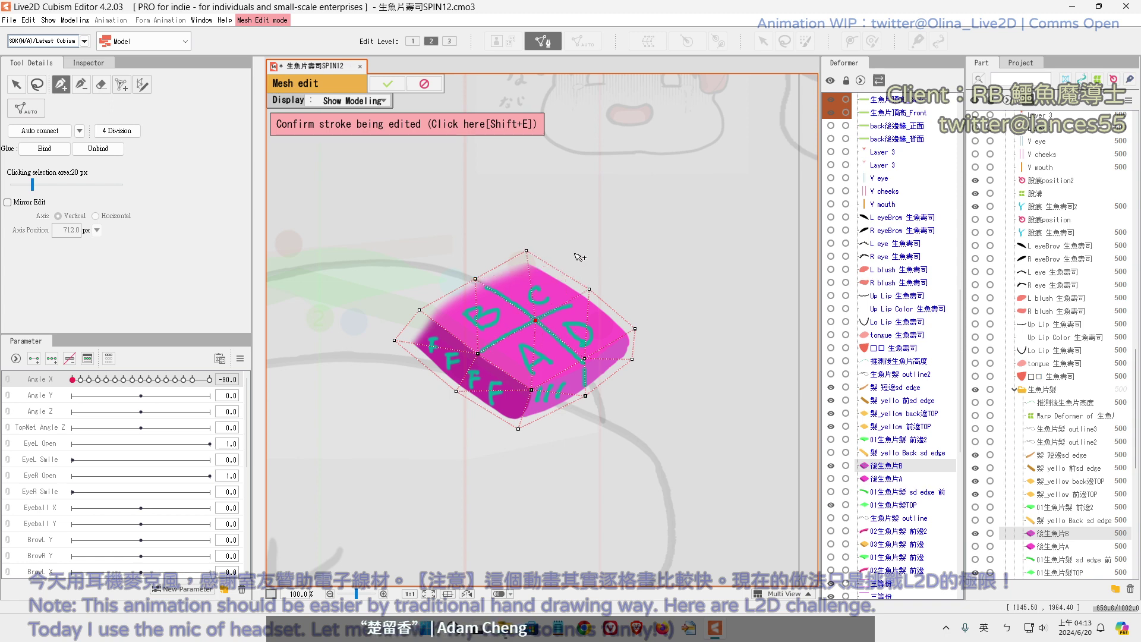
Auto connect the 後生魚片B mesh, apply the mesh edit and save the model file
click(55, 131)
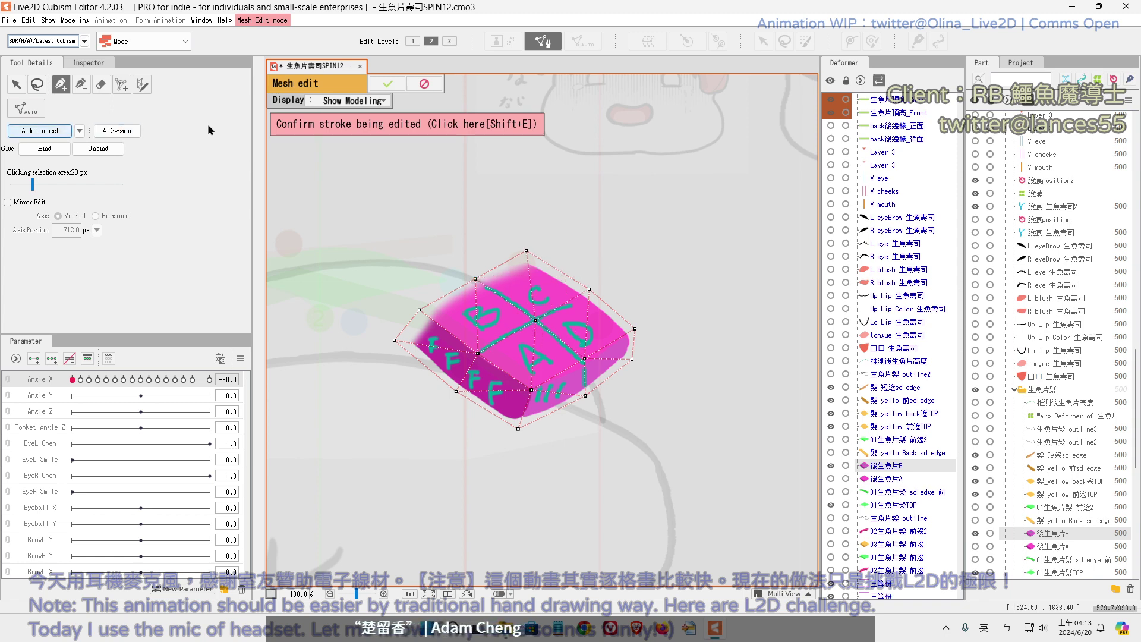
click(387, 83)
key(ctrl+s)
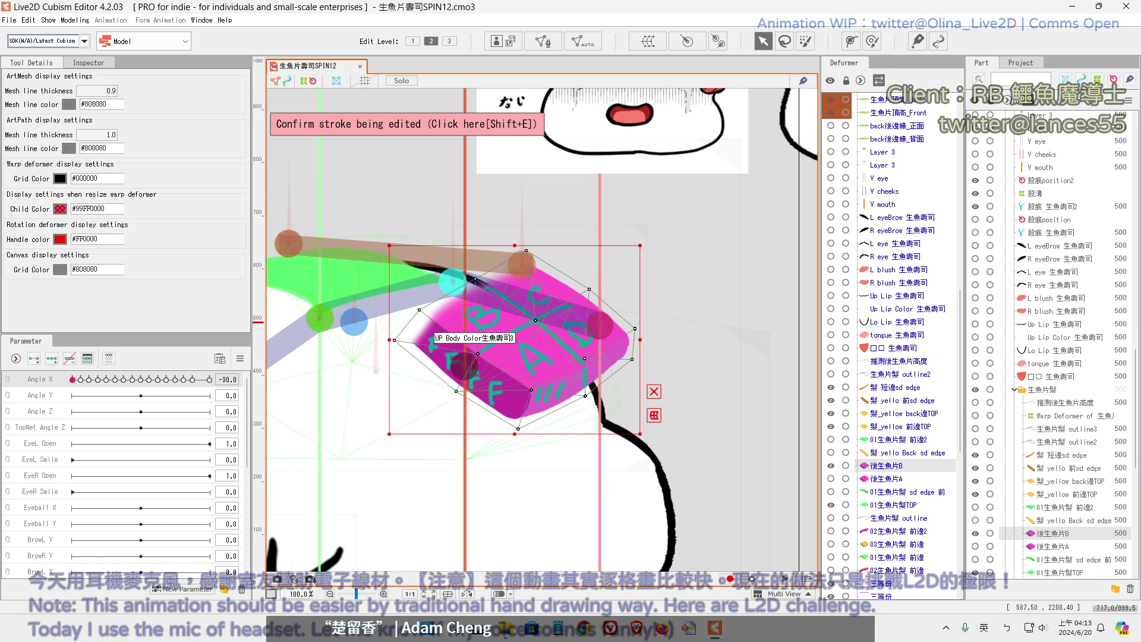
Reselect 後生魚片B, nudge its mesh's upper-left edge vertex slightly outward, auto connect the mesh and apply the edit
key(alt+Tab)
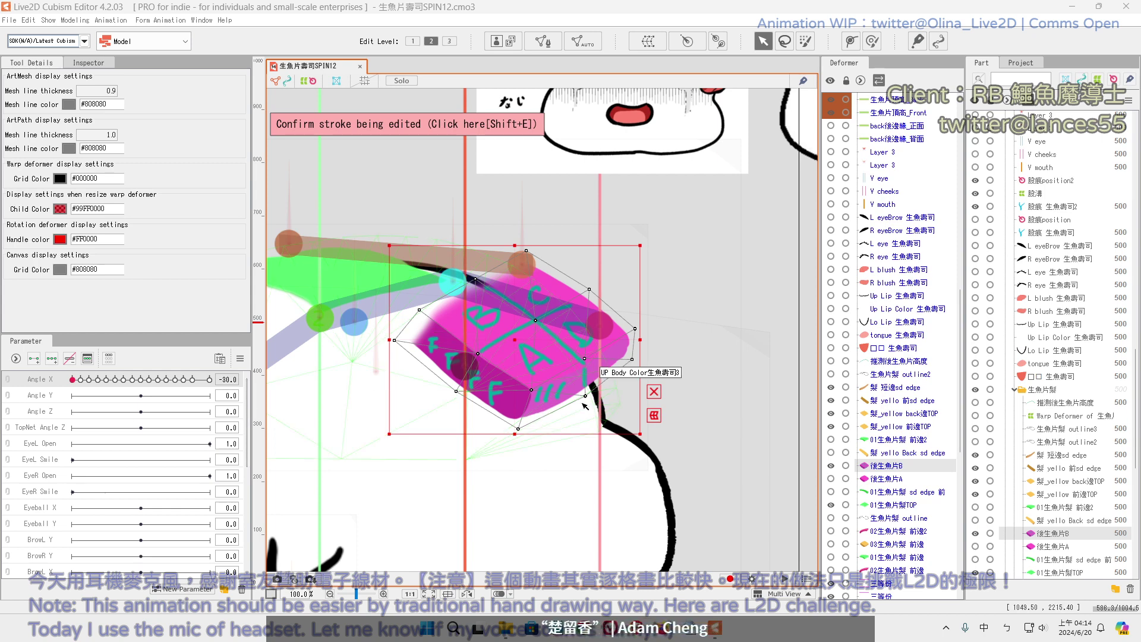
click(1054, 539)
click(1044, 511)
click(1044, 532)
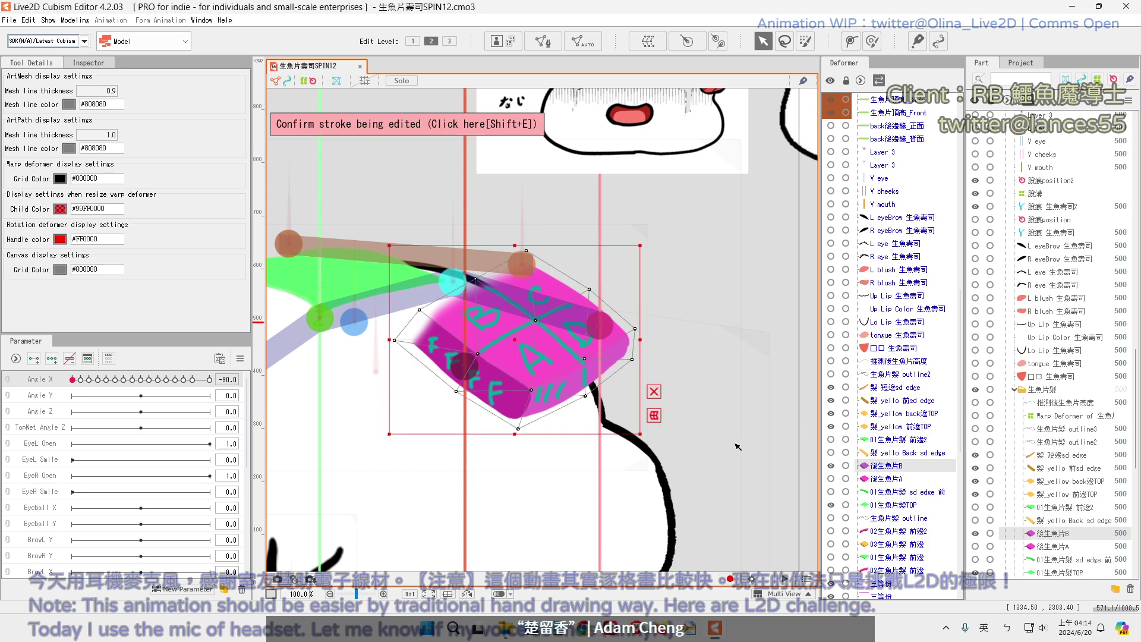
click(542, 41)
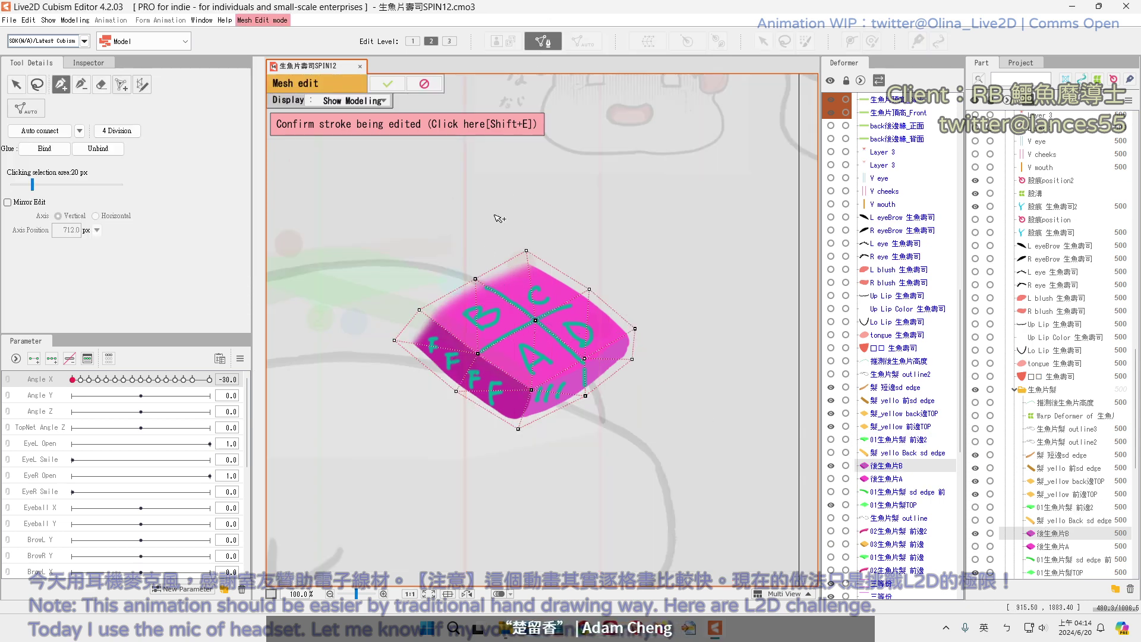
click(473, 276)
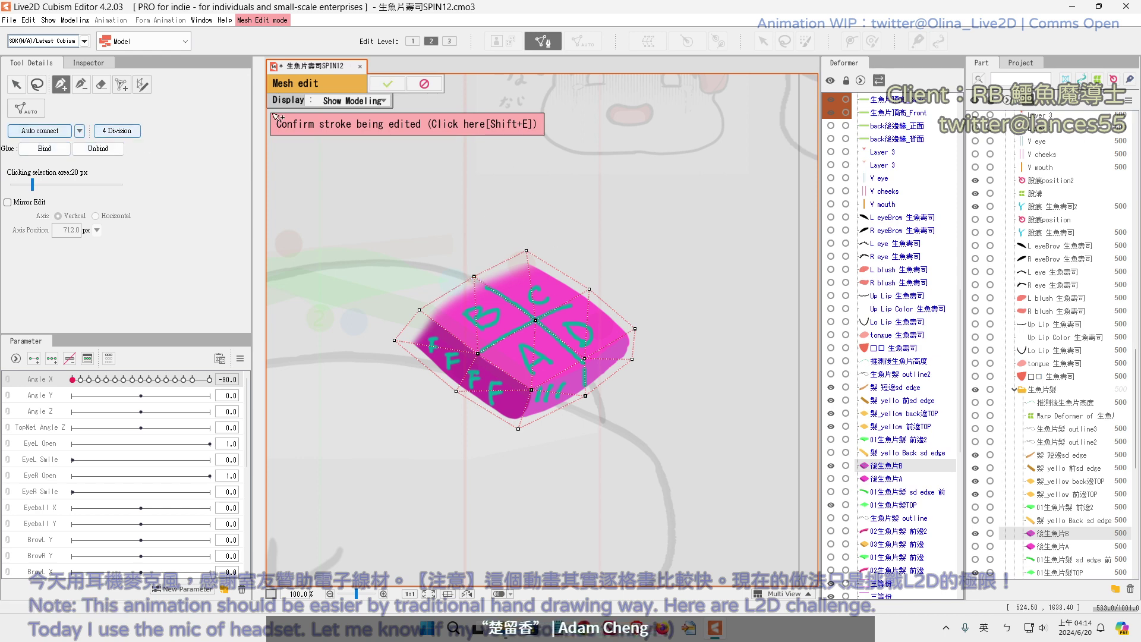
click(388, 84)
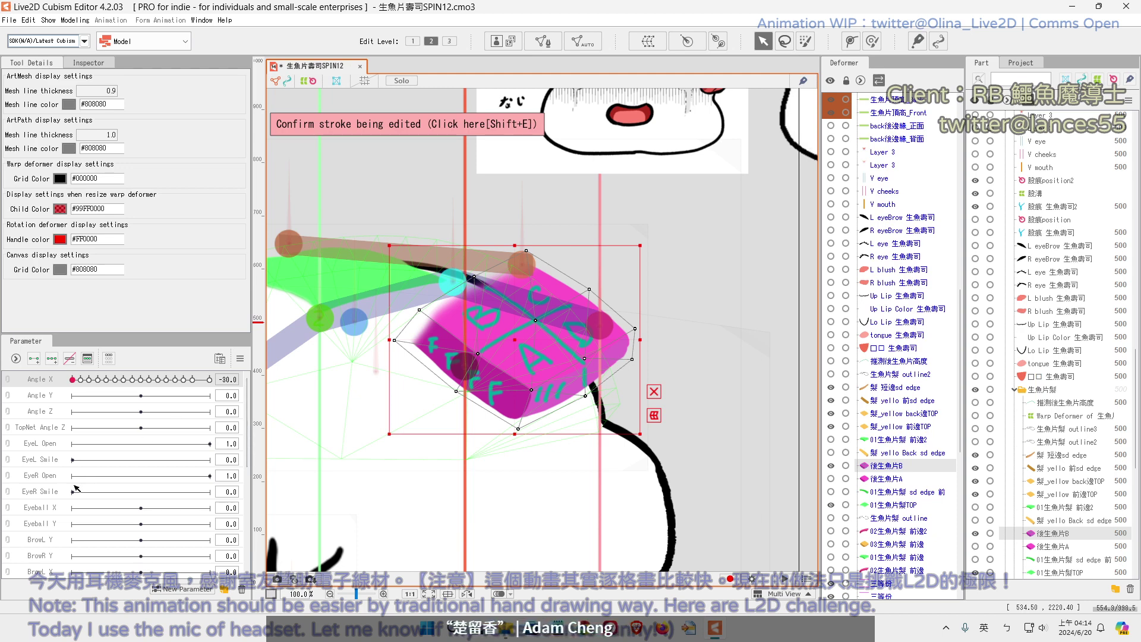
Duplicate the 後生魚片B piece and rename the original as 後生魚片B_ORG
click(1051, 545)
click(1046, 535)
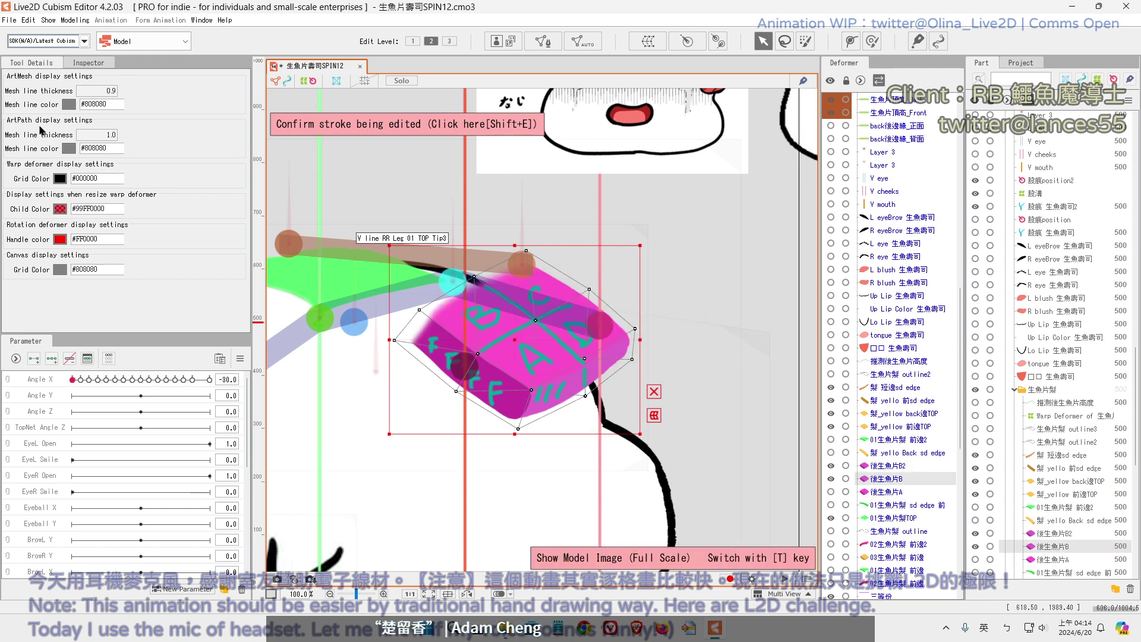
click(89, 62)
click(120, 79)
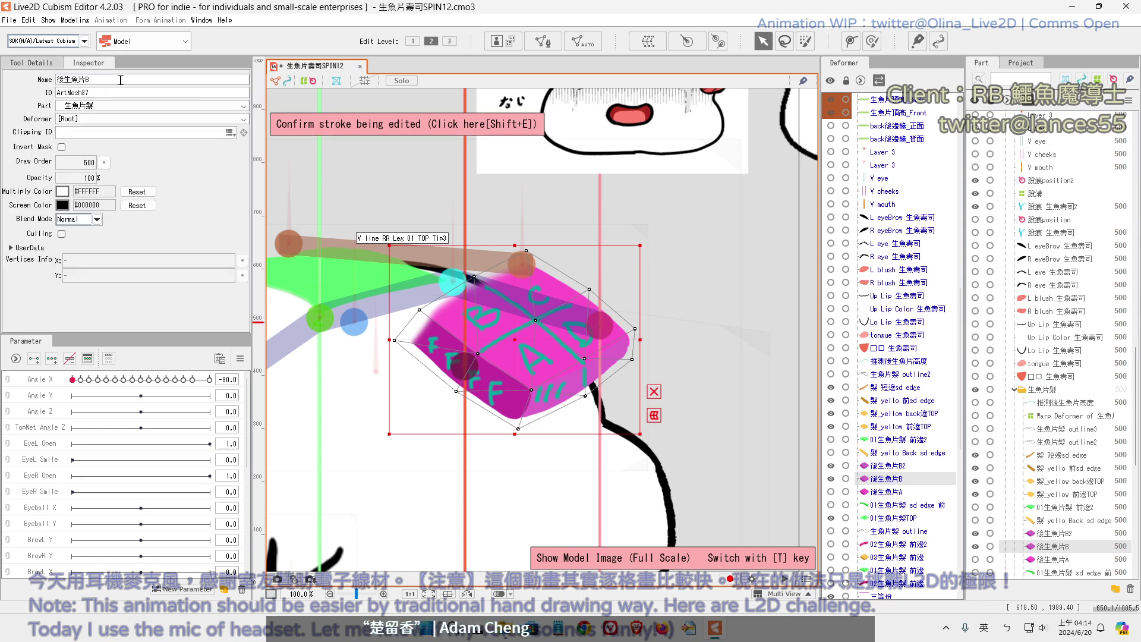
text(_0)
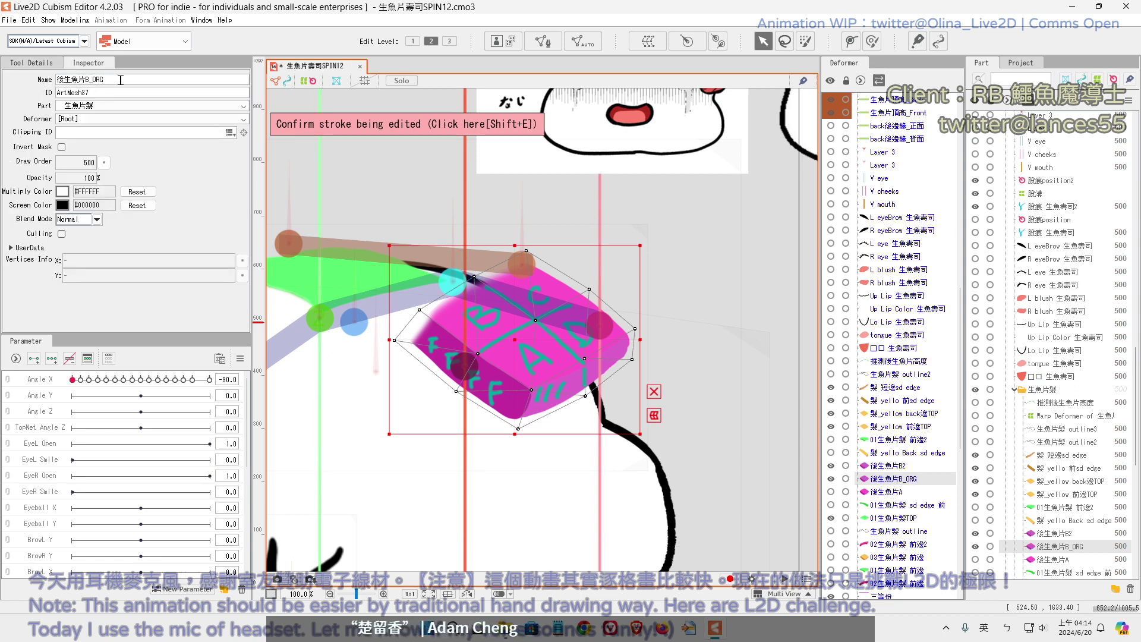
Rename the duplicate 後生魚片B2 as 後生魚片 TOP
click(1056, 533)
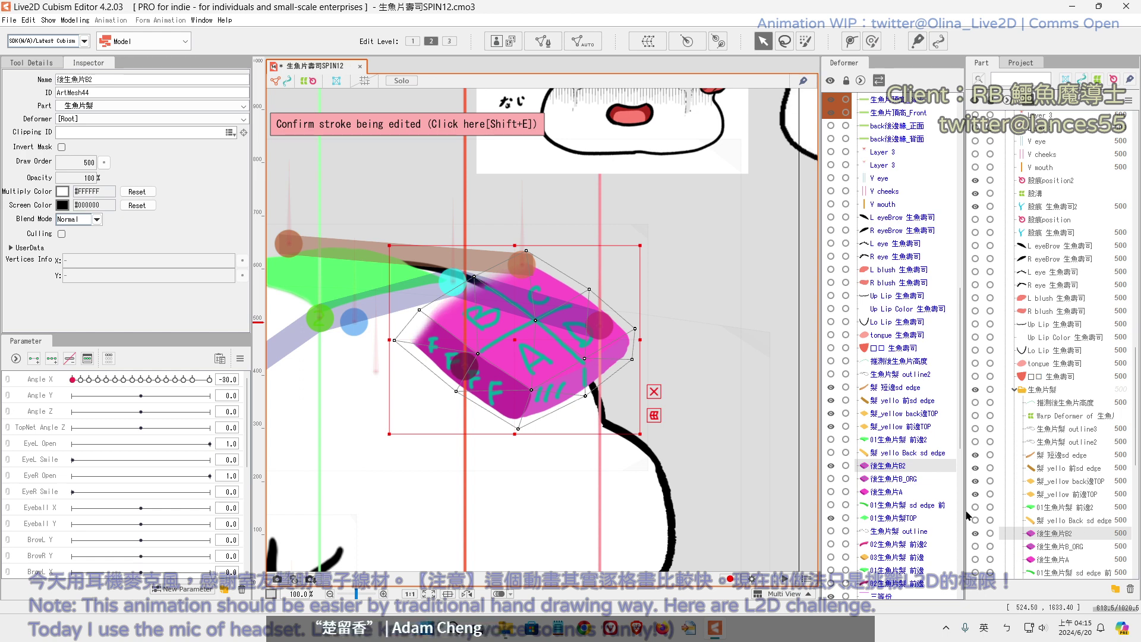
double_click(90, 77)
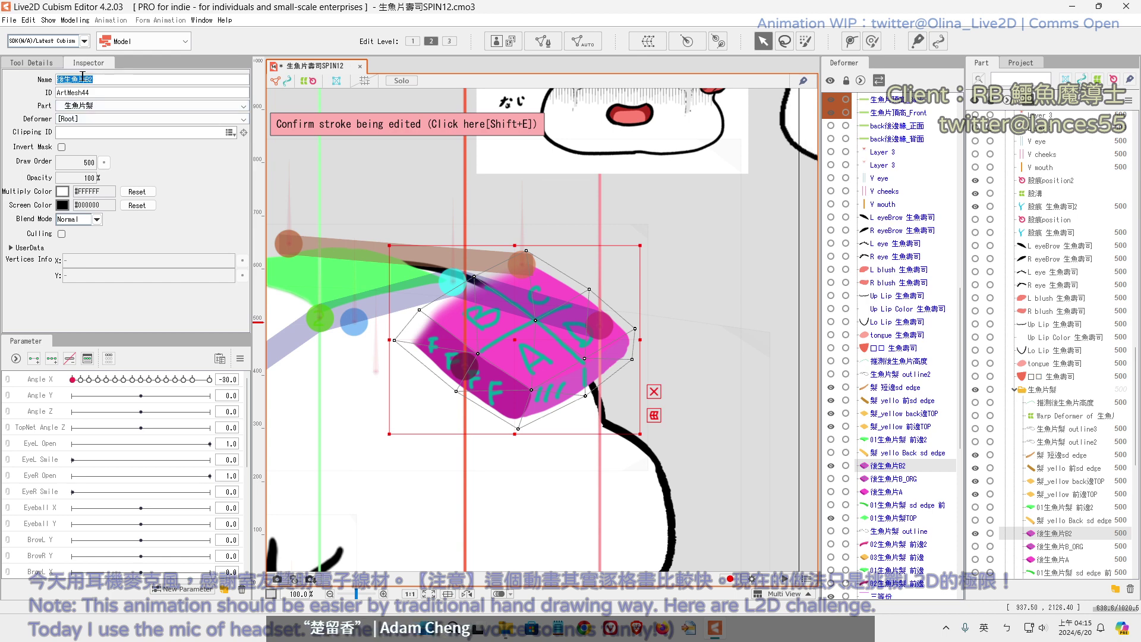
click(88, 78)
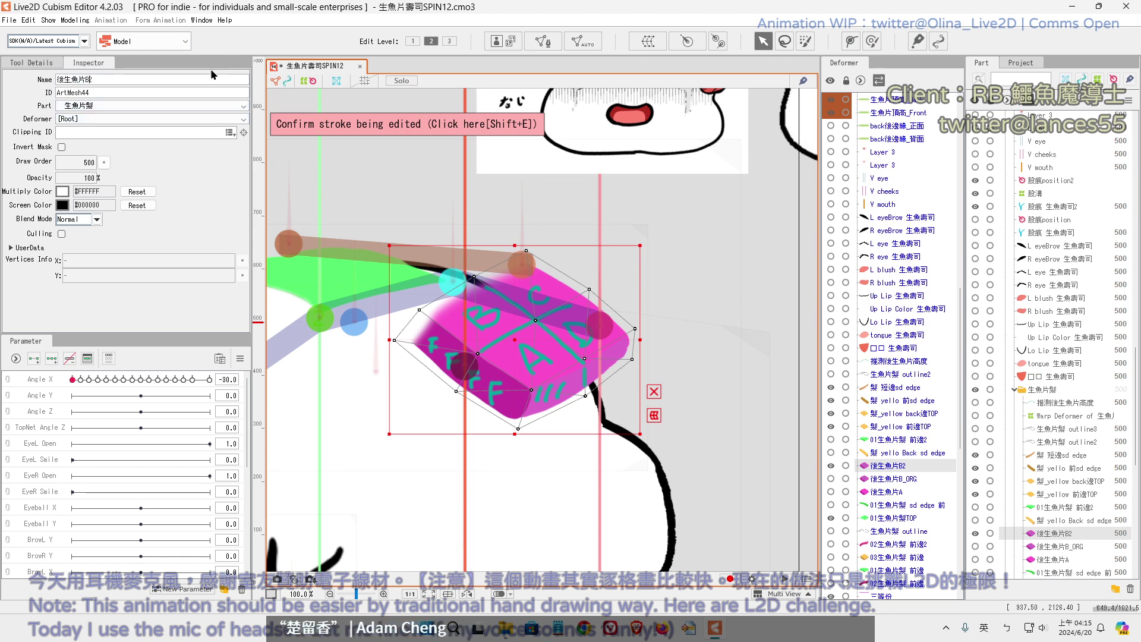
key(BackSpace)
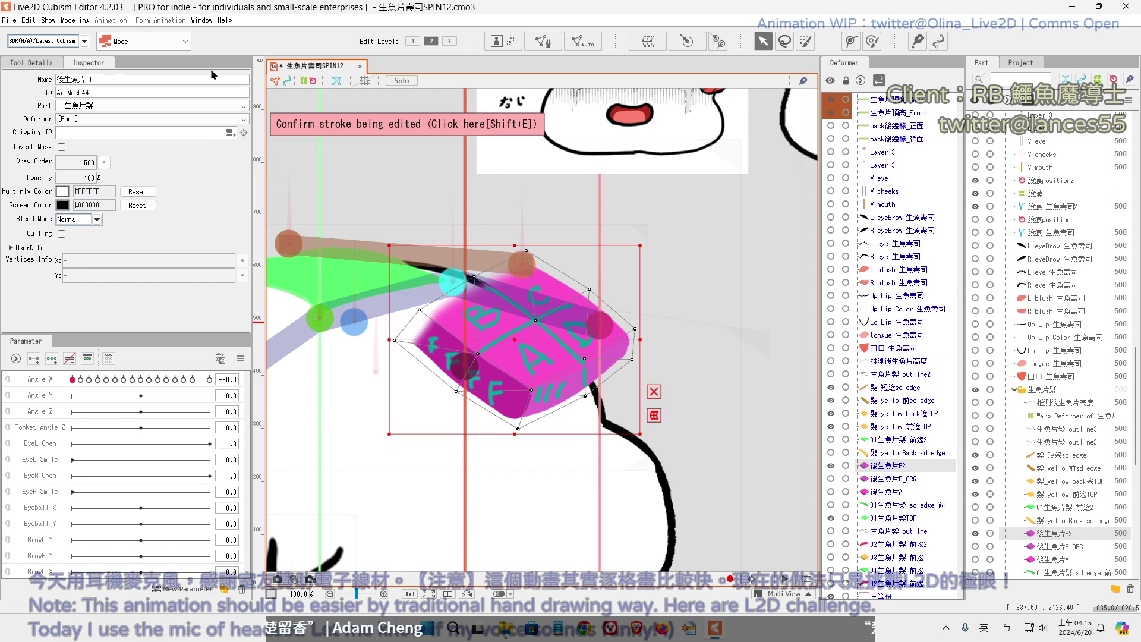
text(OP)
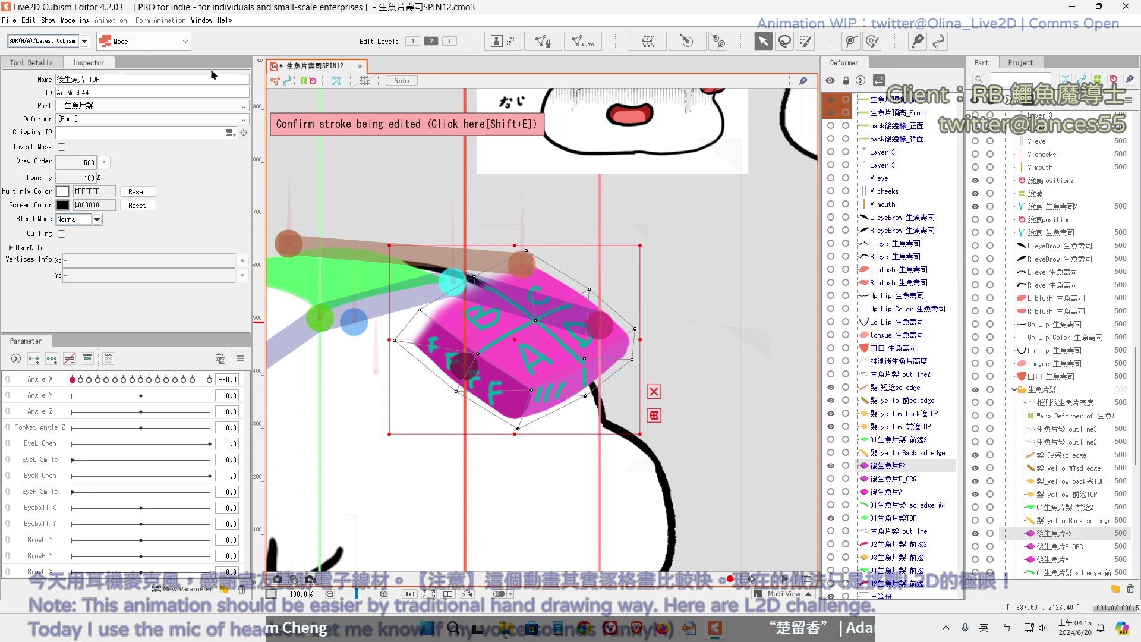
key(Return)
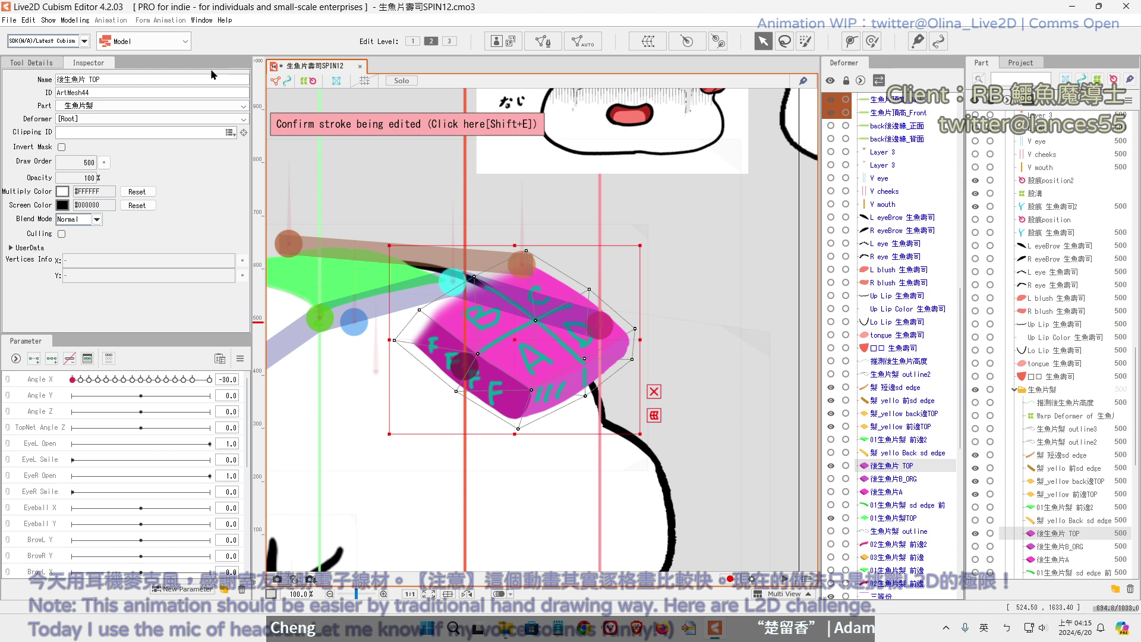
Erase the outer mesh vertices along both lower sides of 後生魚片 TOP, keeping only the ABCD top face, and apply the edit
click(1072, 546)
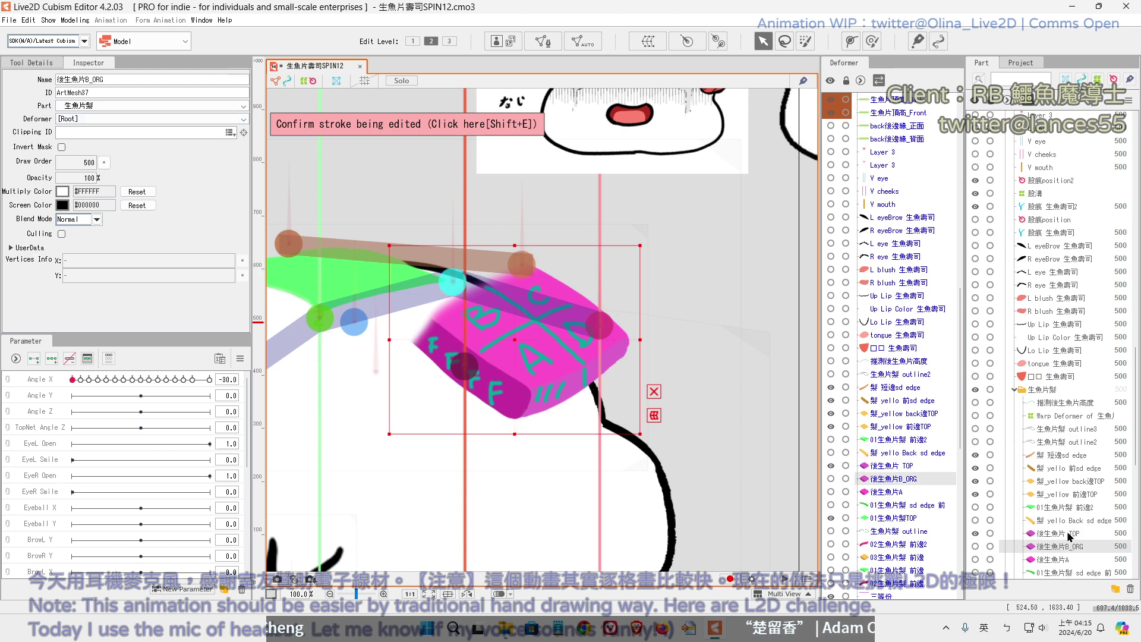
click(1072, 534)
click(543, 41)
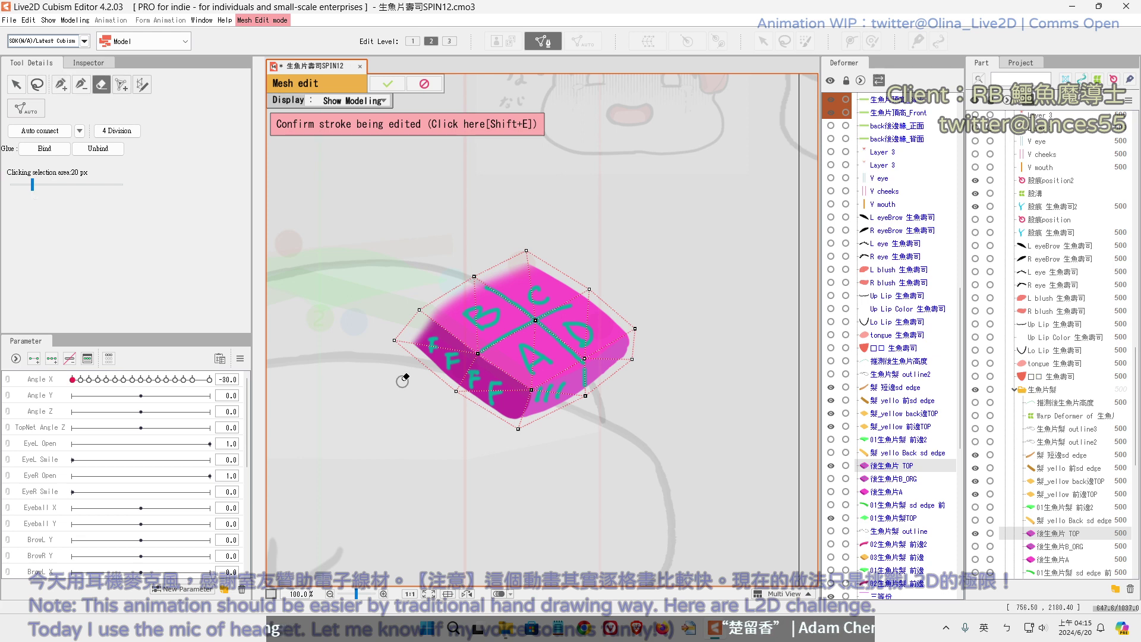
mouse_move(389, 333)
mouse_down()
mouse_move(430, 375)
mouse_move(526, 425)
mouse_move(644, 349)
mouse_up()
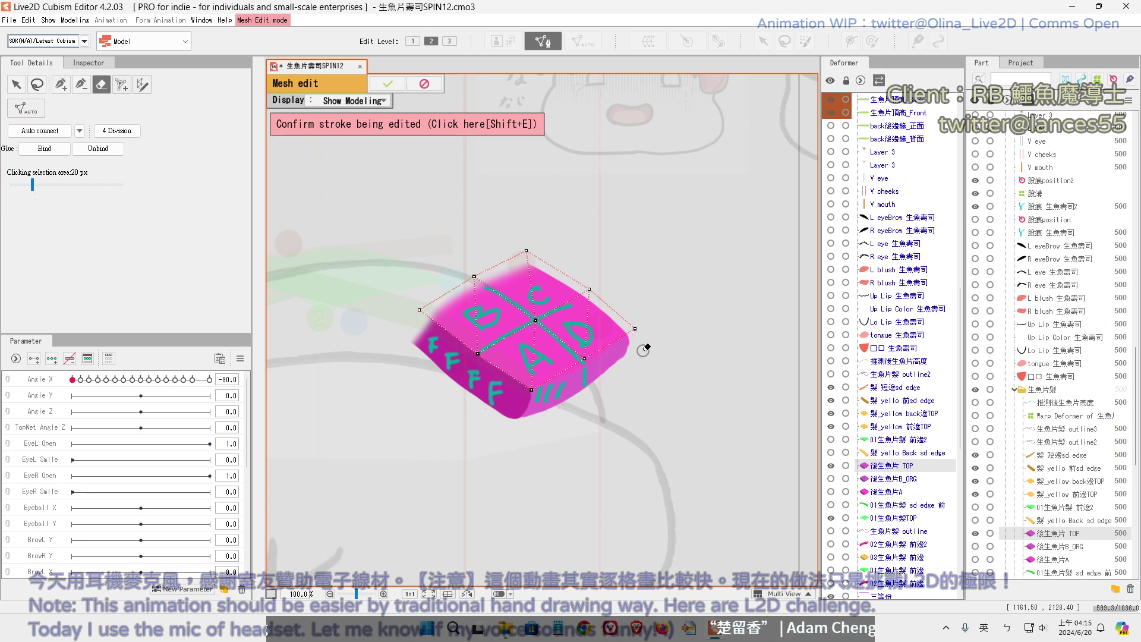
click(388, 83)
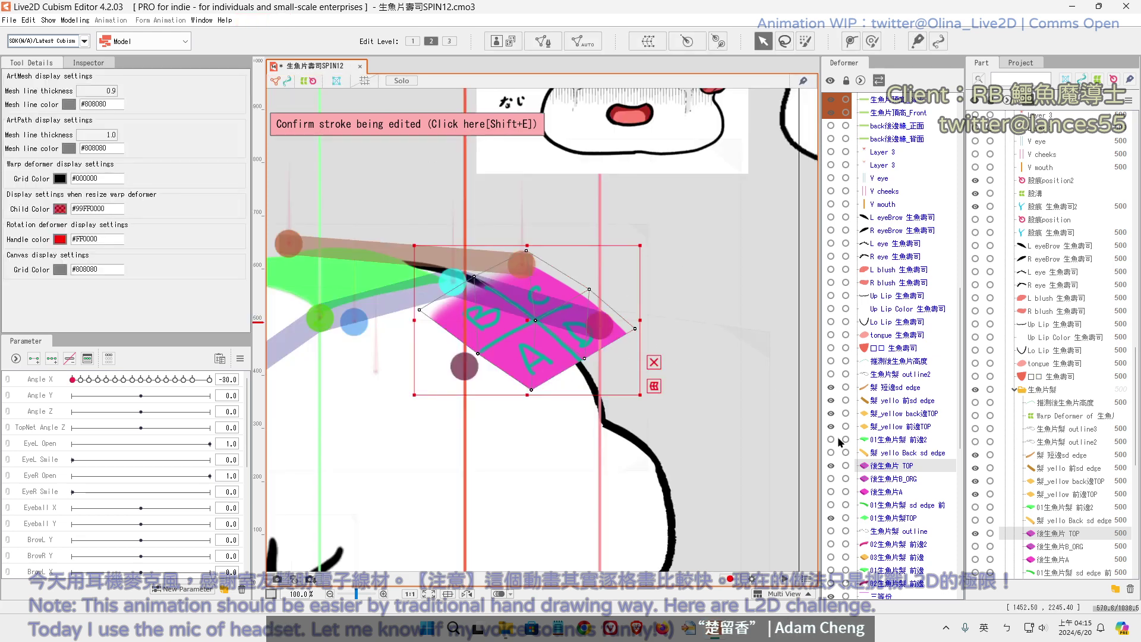
Duplicate 後生魚片B_ORG, place the copy above 後生魚片 TOP in the part list and make it visible
click(1061, 547)
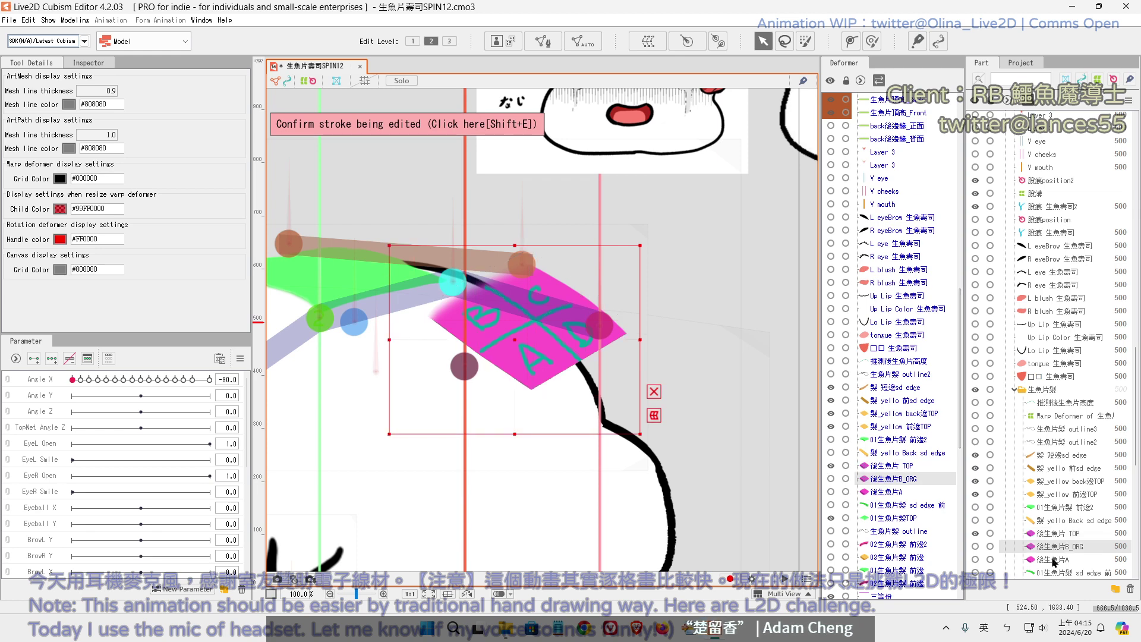
key(ctrl+d)
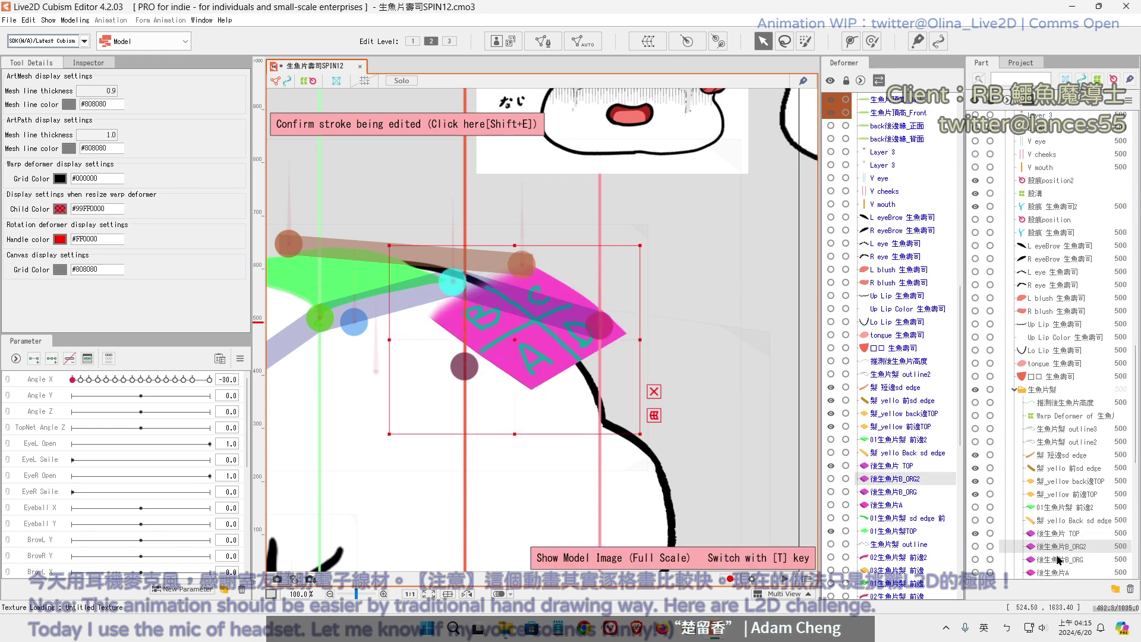
drag(1068, 548, 1049, 536)
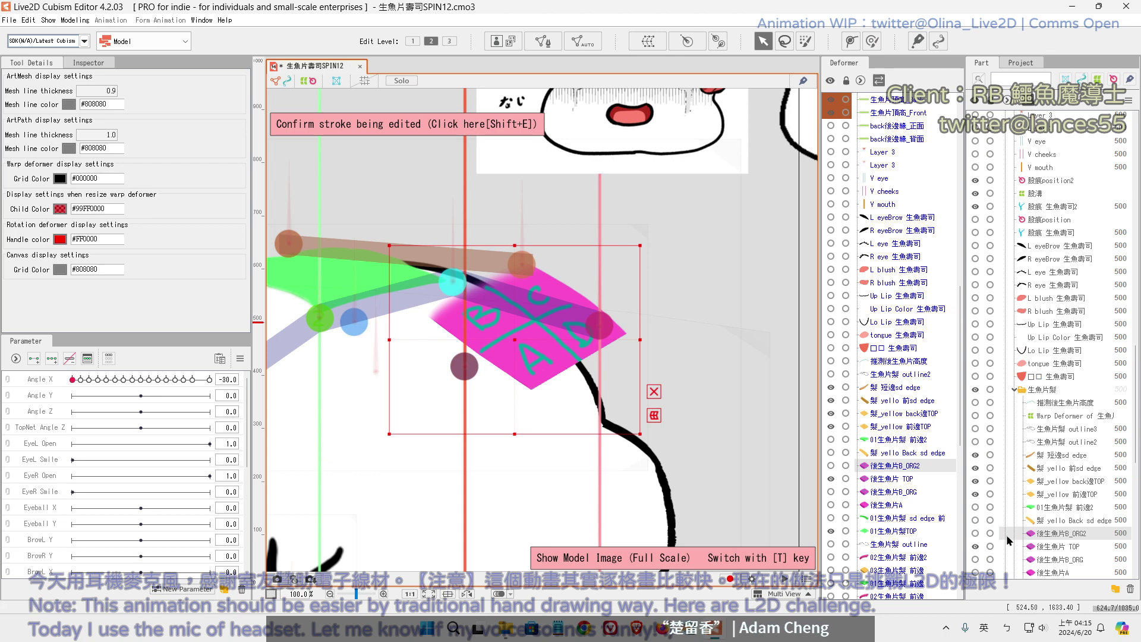
click(975, 534)
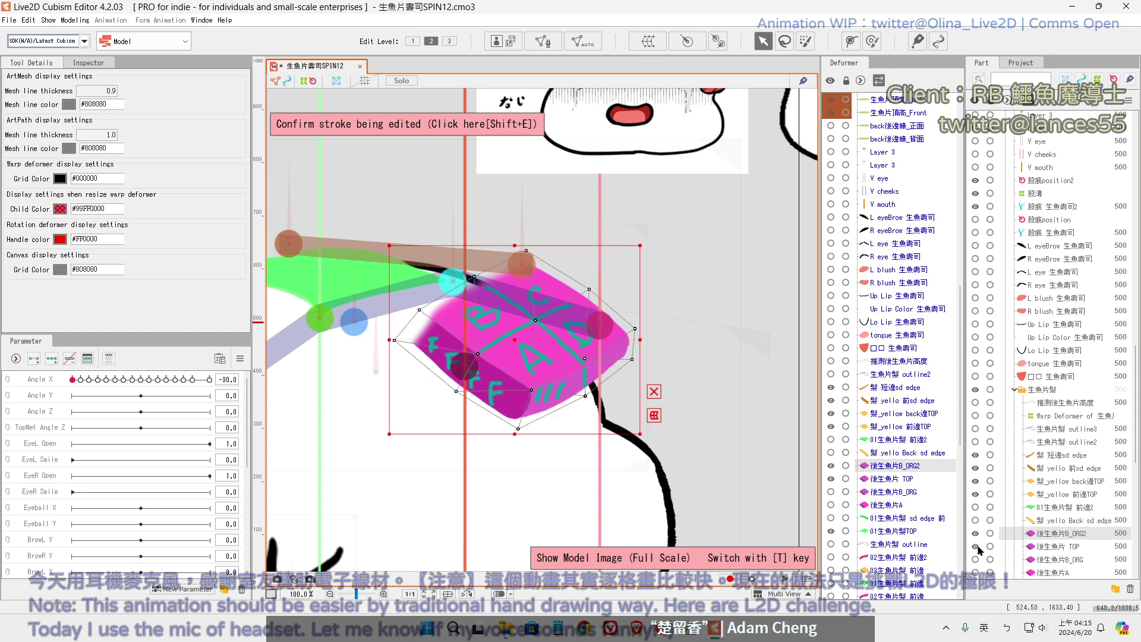
Rename the visible 後生魚片B_ORG2 copy as 後生魚片B_FFFFedge and save the model file
click(87, 69)
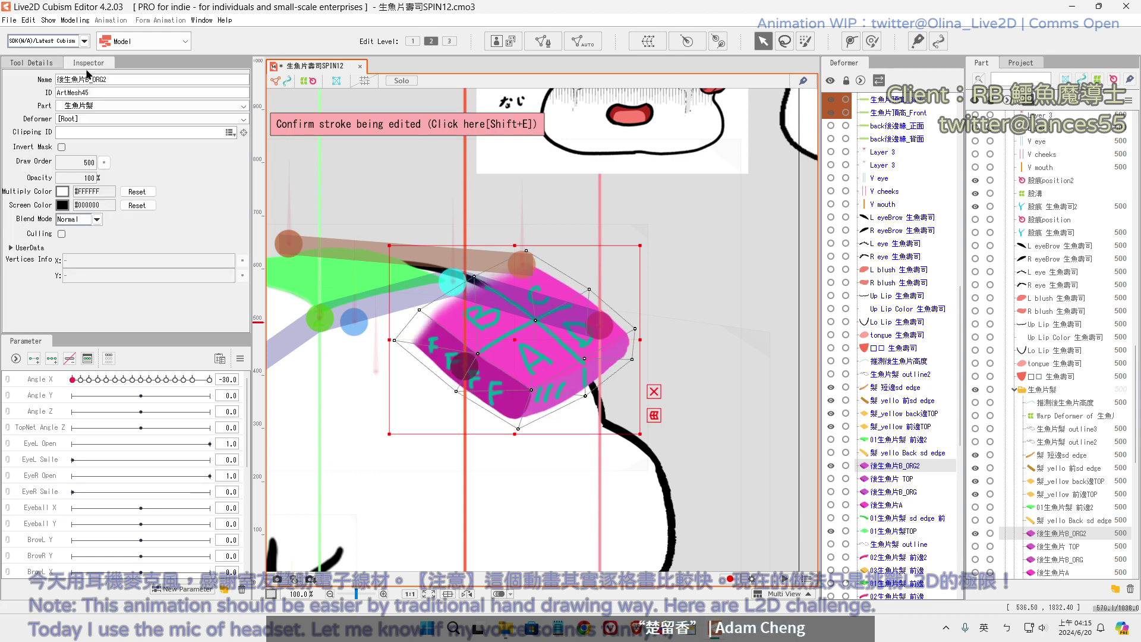
drag(89, 79, 108, 79)
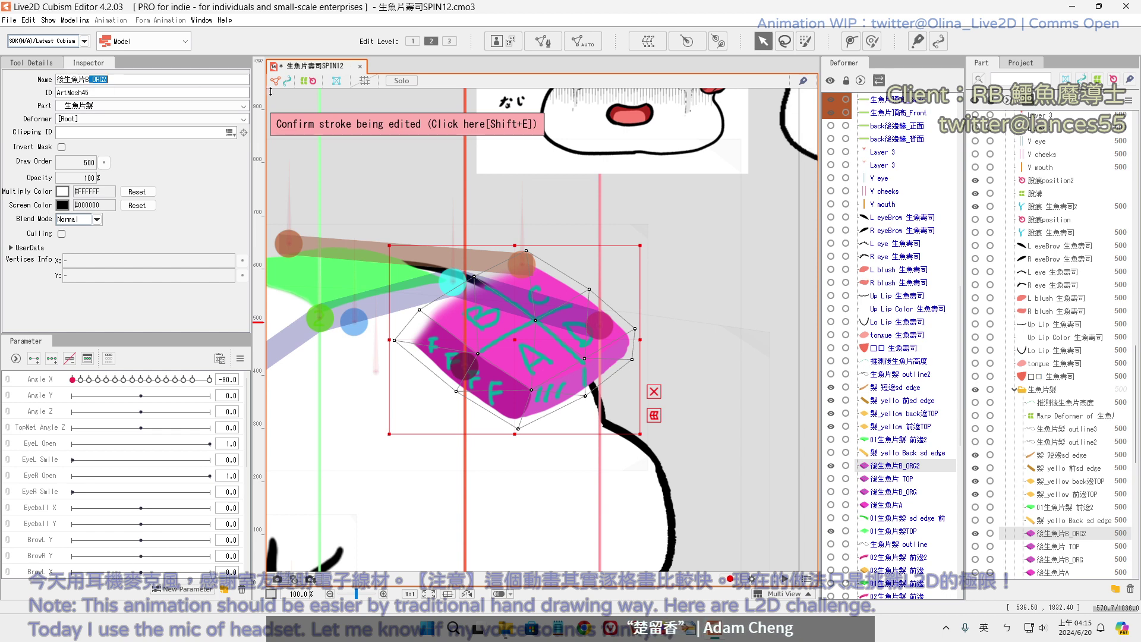
key(BackSpace)
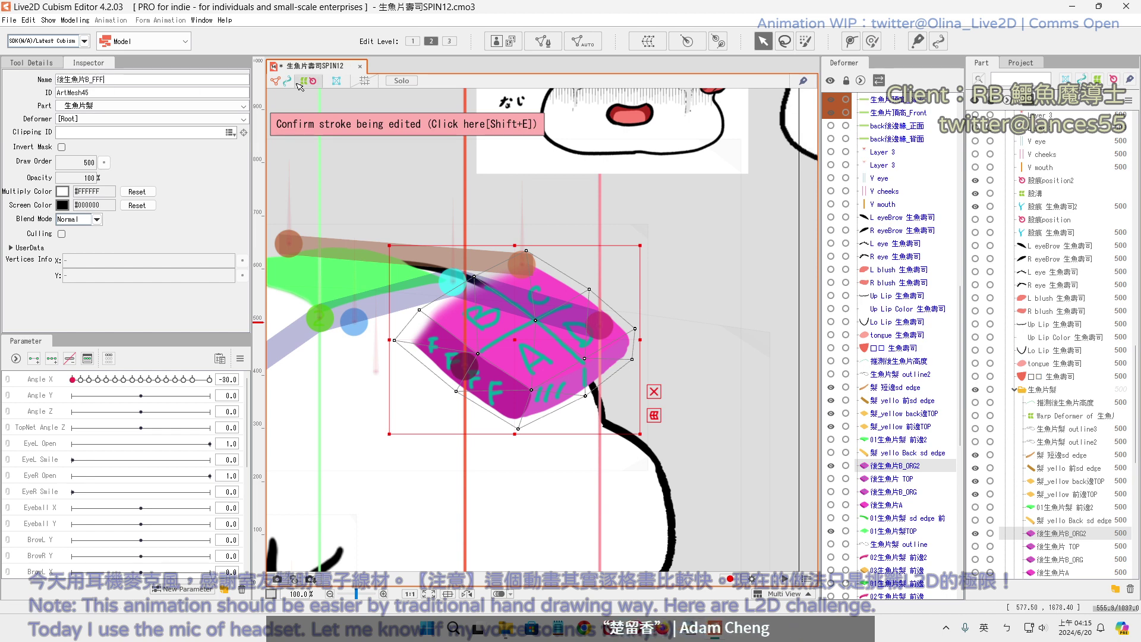
key(shift)
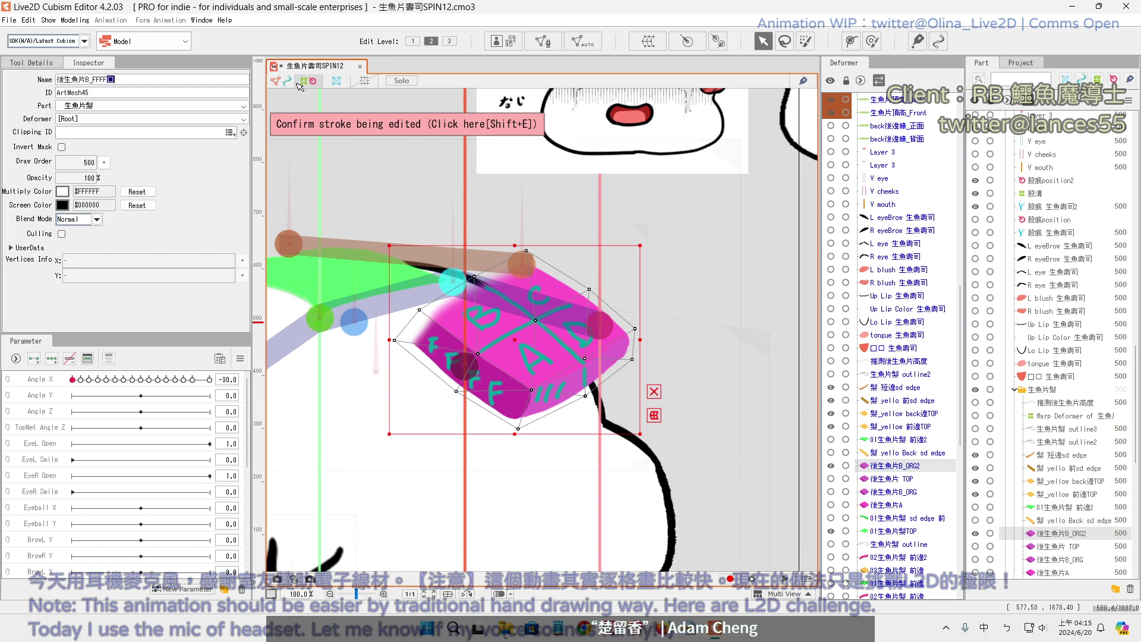
key(shift)
text(edge)
key(Return)
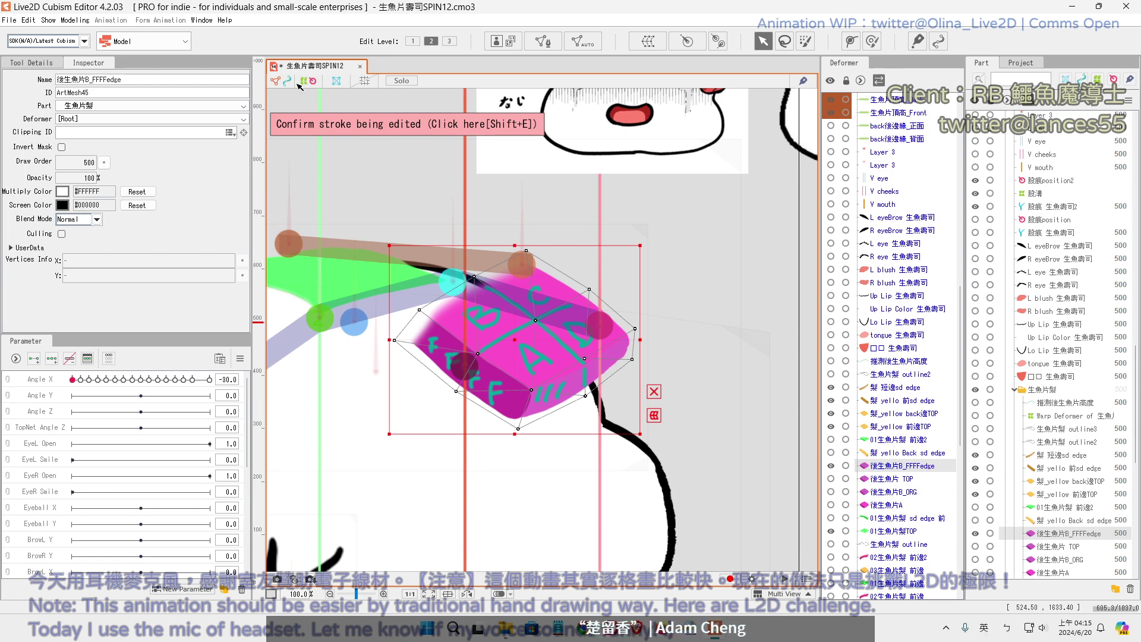
key(ctrl+s)
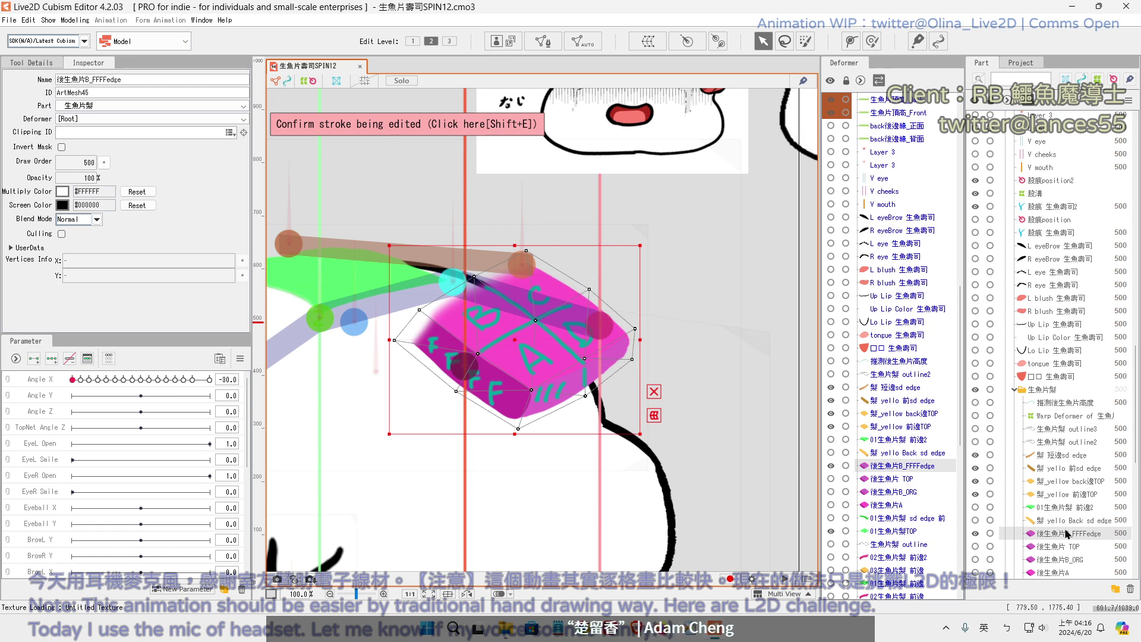
Erase the mesh vertices of 後生魚片B_FFFFedge outside the F-marked side face, apply the mesh edit and save the model file
click(542, 41)
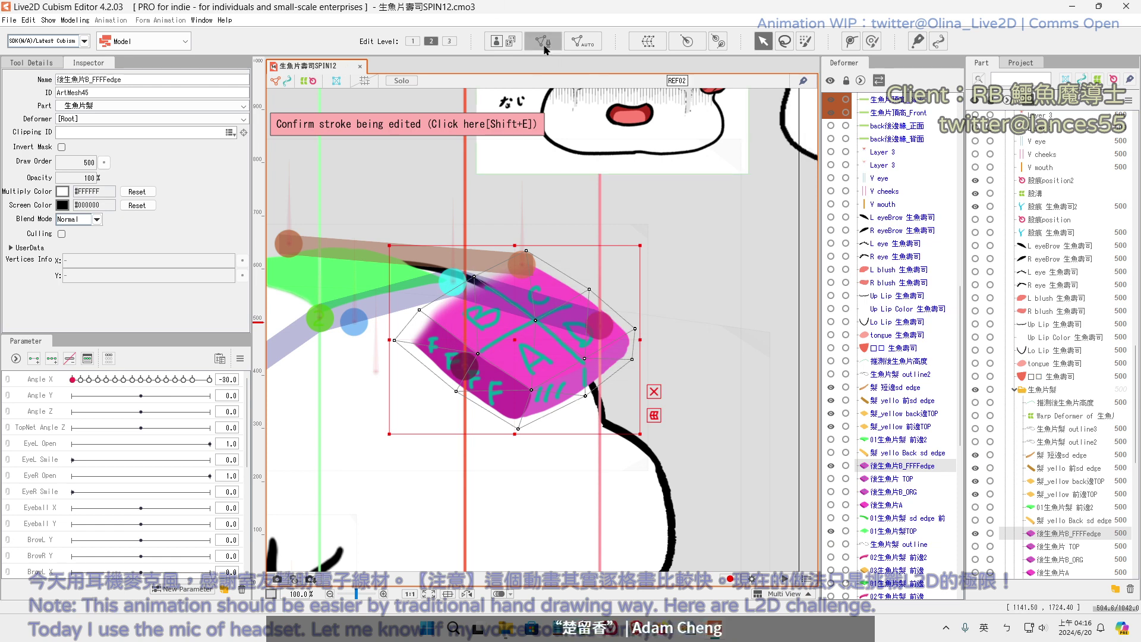
mouse_move(500, 290)
mouse_down()
mouse_move(565, 316)
mouse_move(525, 267)
mouse_move(564, 270)
mouse_move(646, 338)
mouse_move(708, 348)
mouse_up()
key(shift)
key(shift)
key(b)
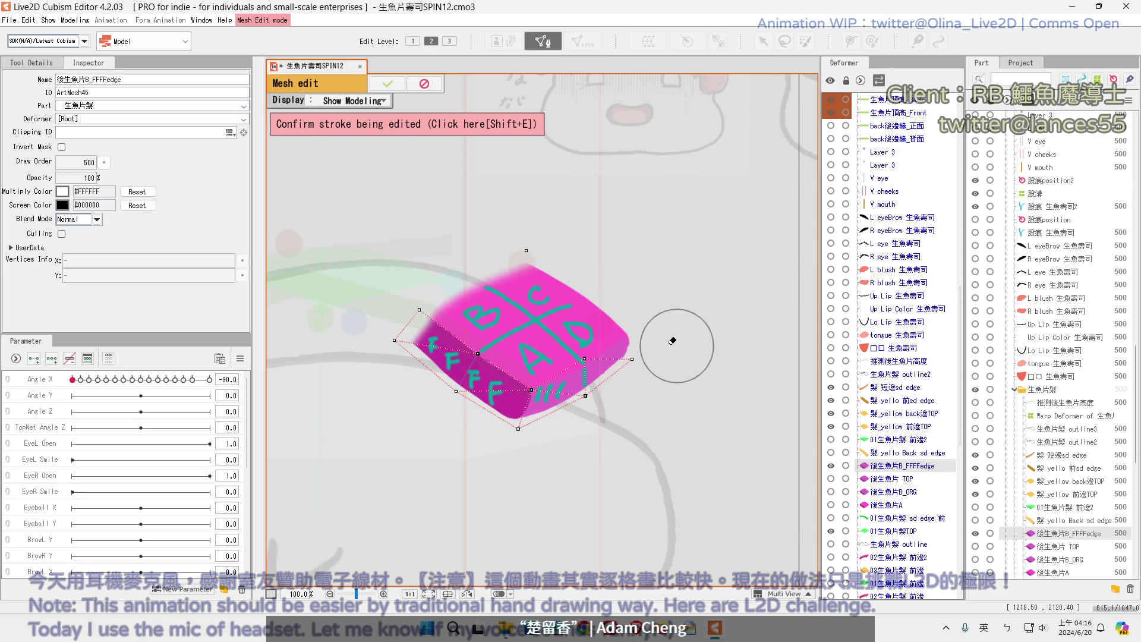
mouse_move(538, 258)
mouse_down()
mouse_move(601, 337)
mouse_move(598, 368)
mouse_up()
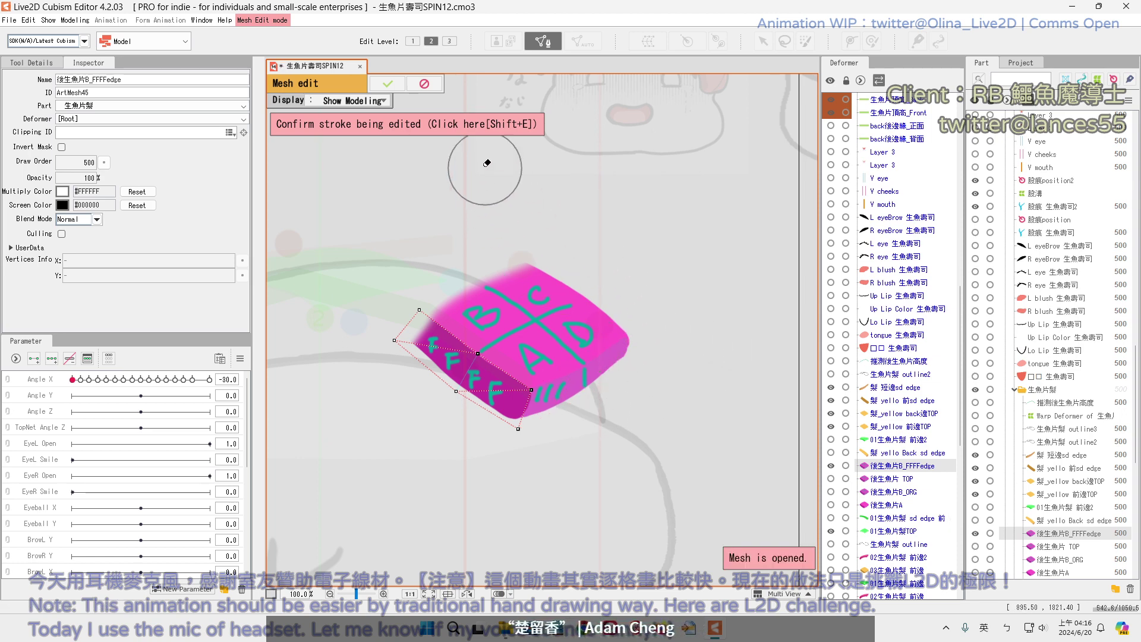
click(396, 86)
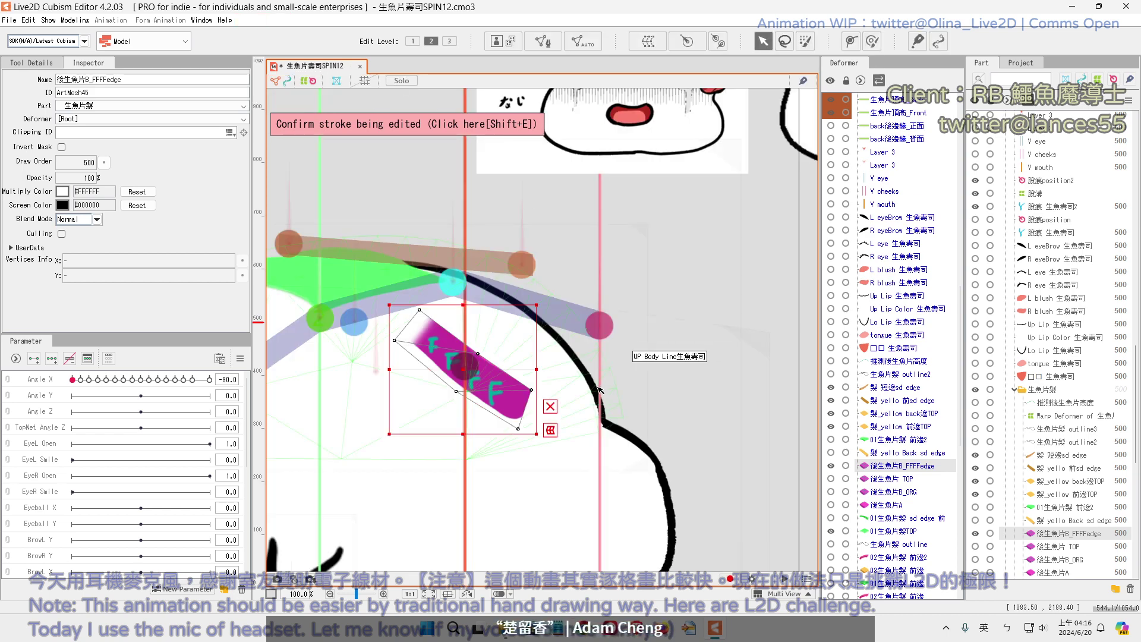
key(ctrl+s)
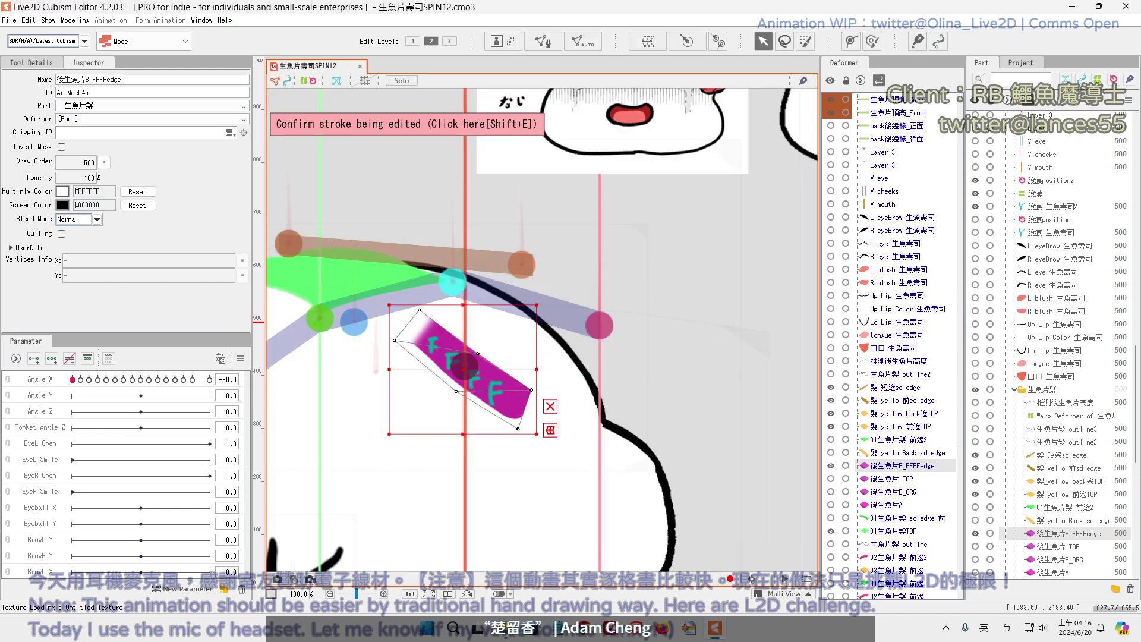
key(shift)
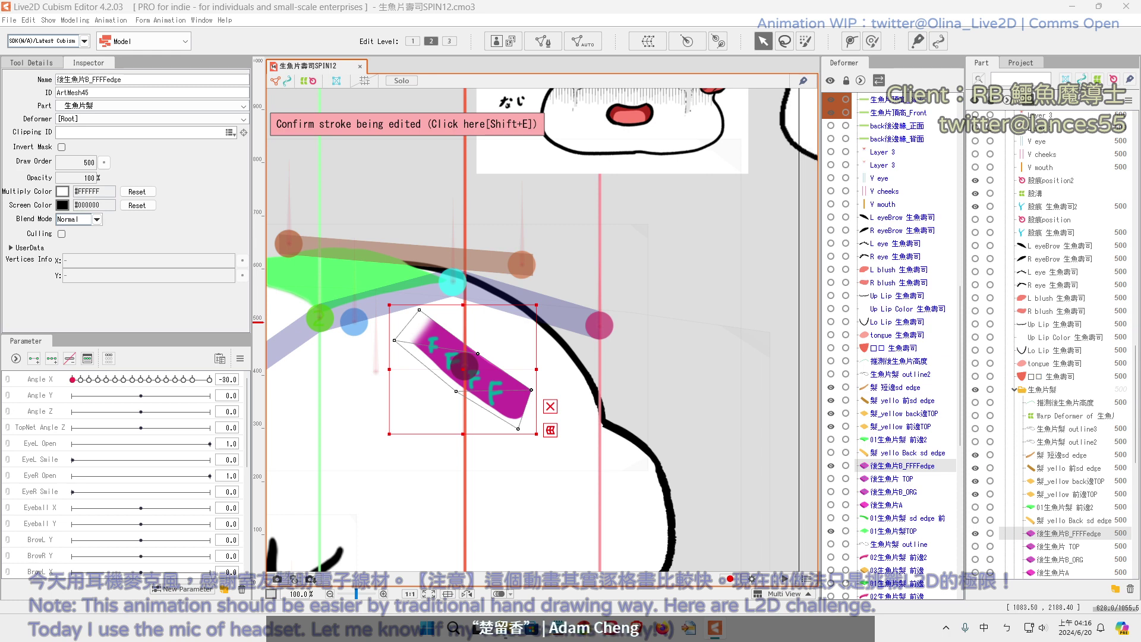
key(shift)
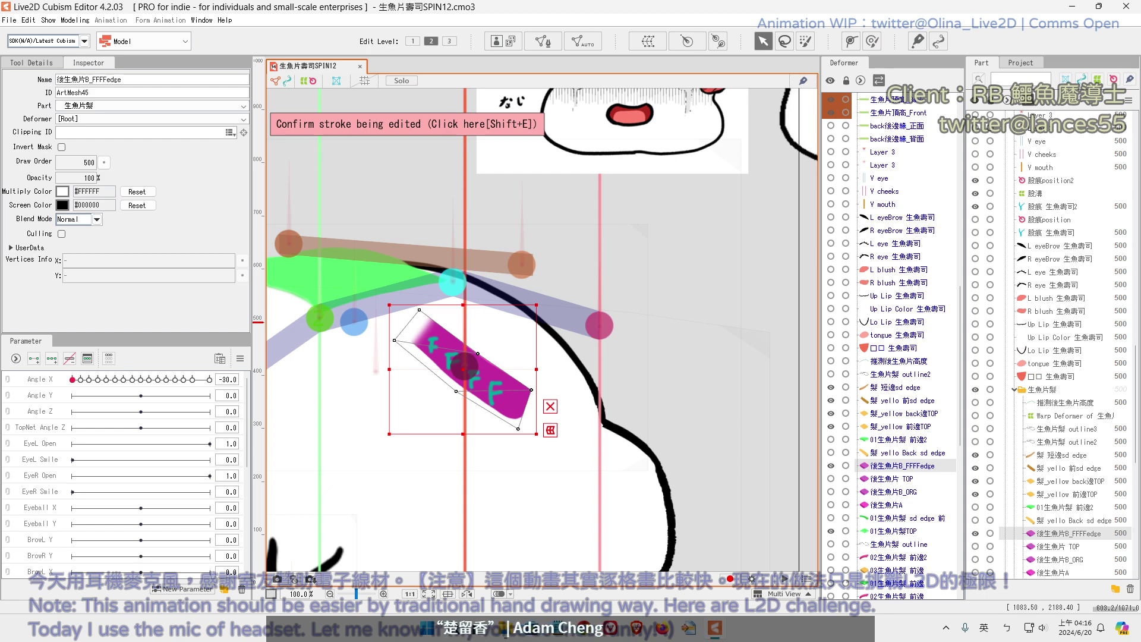
key(shift)
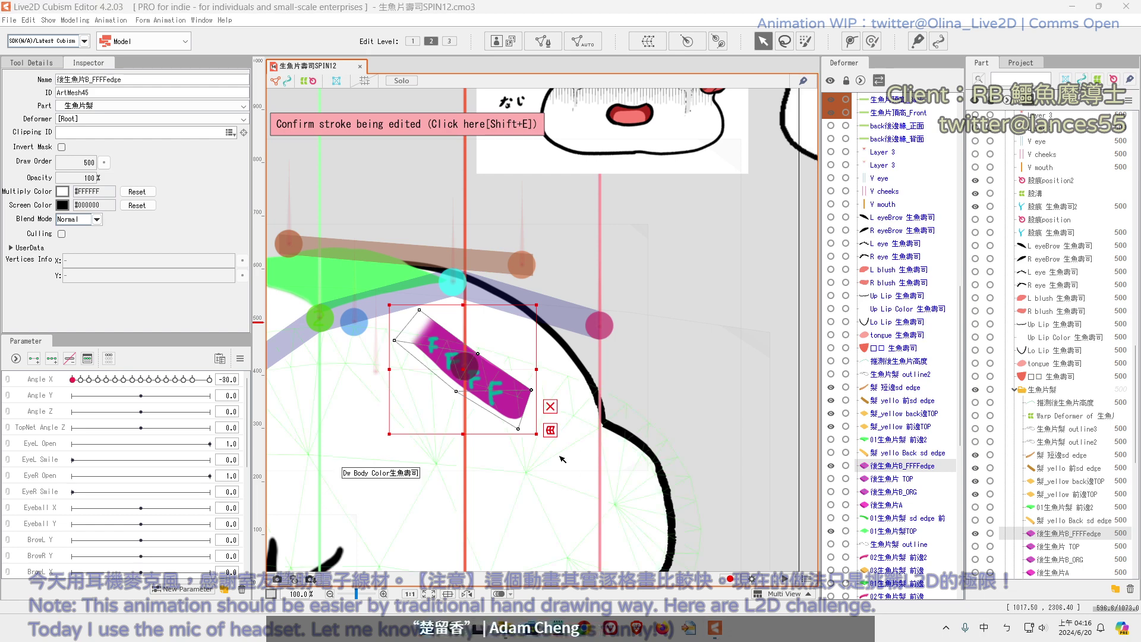
Hide the 後生魚片B_FFFFedge piece and show the 後生魚片 TOP piece instead
click(1062, 535)
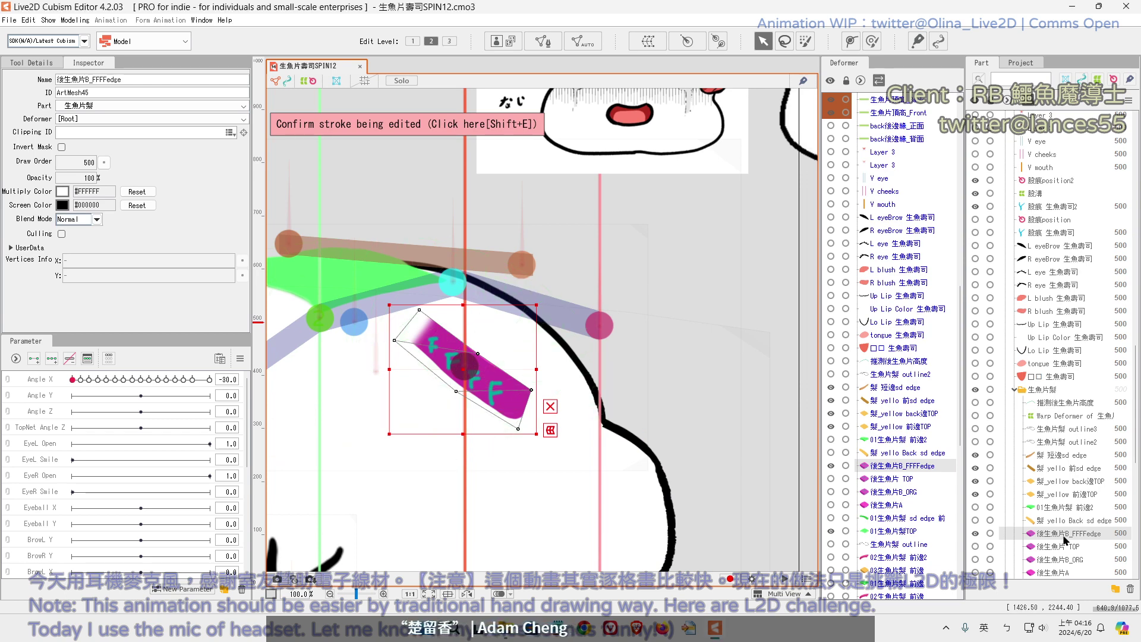
click(976, 534)
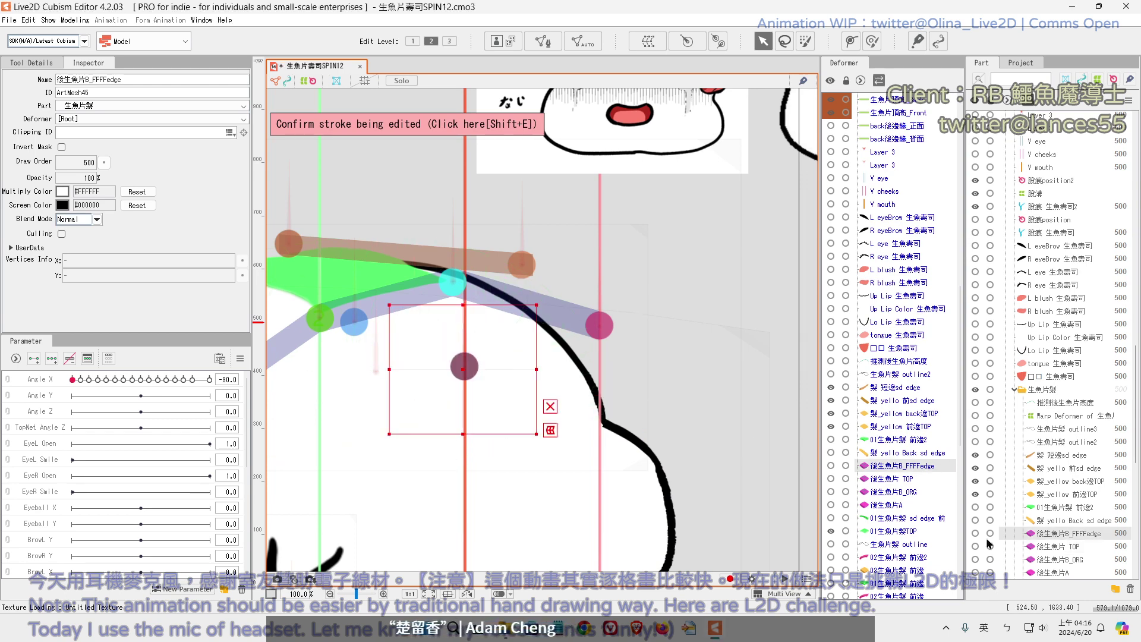
click(975, 546)
Select 後生魚片 TOP and give it Angle X keys at -30, 0 and 30
click(1053, 546)
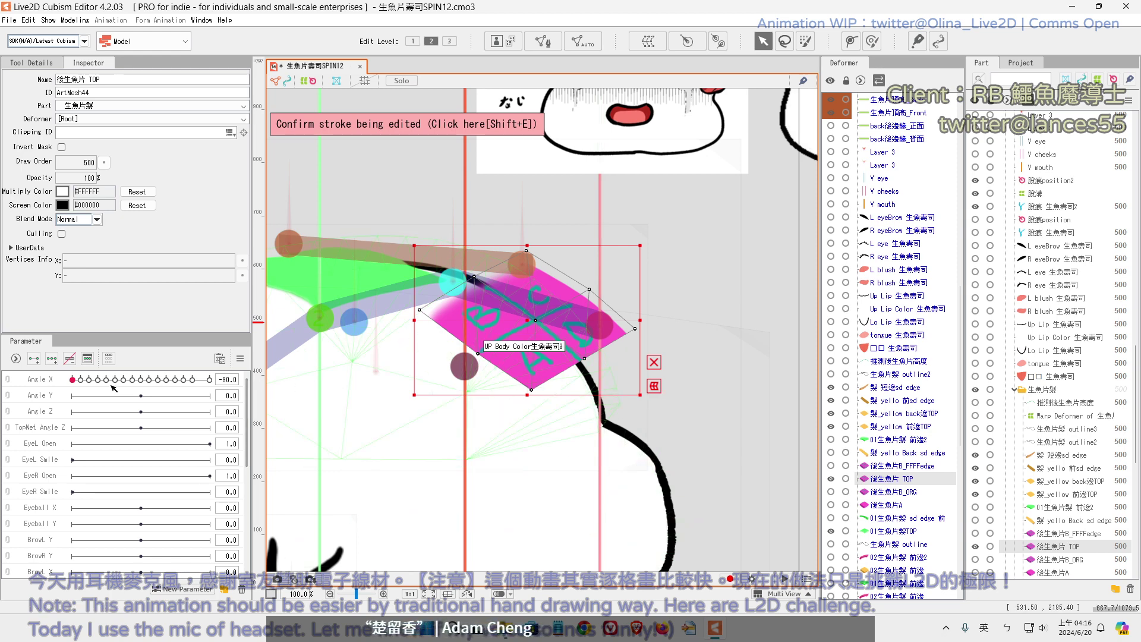
click(46, 385)
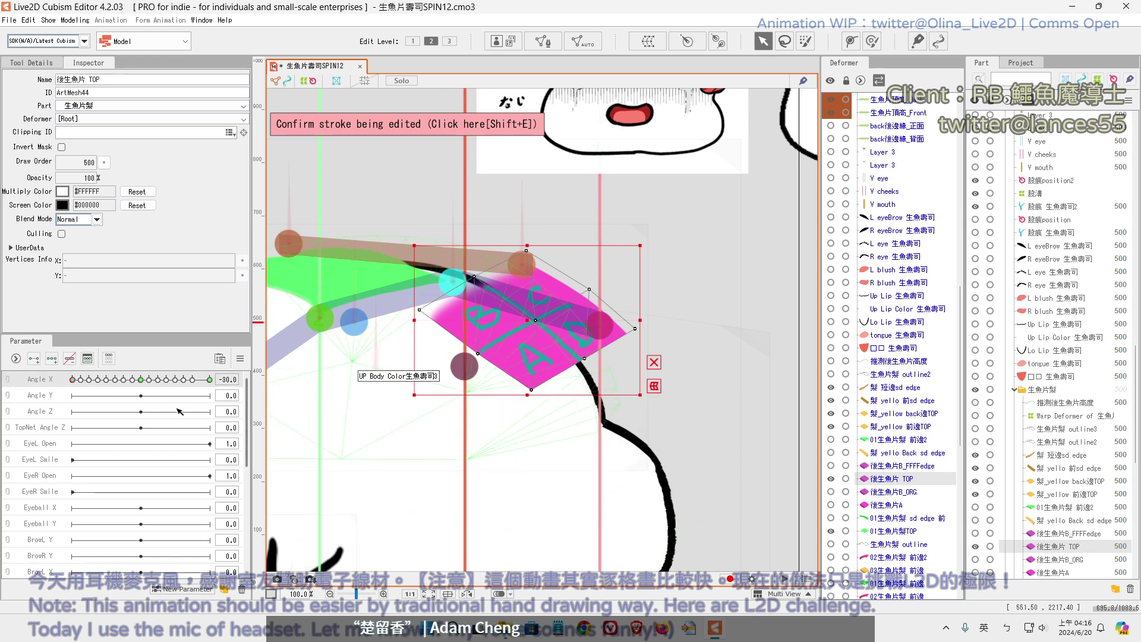
scroll(565, 345, down, 2)
drag(574, 334, 578, 437)
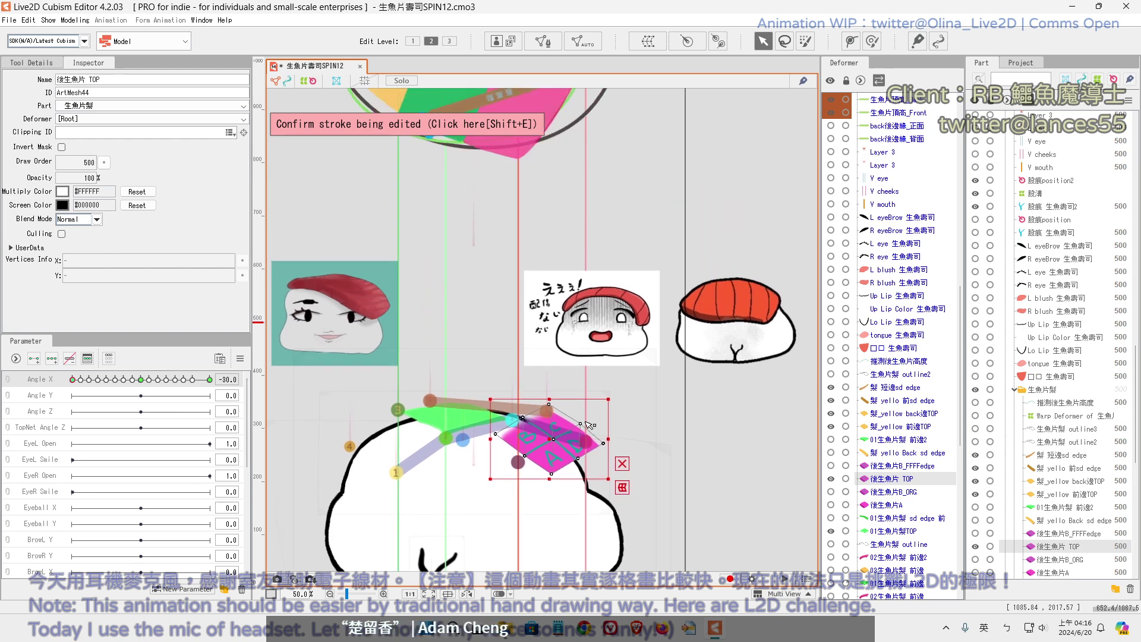
scroll(588, 424, down, 2)
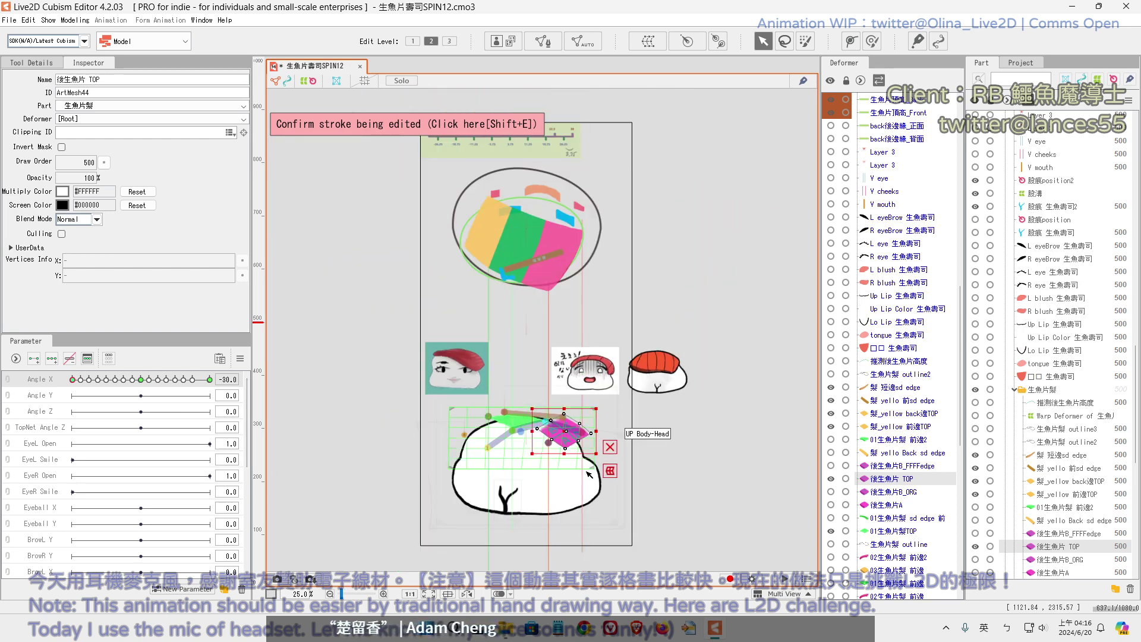
scroll(590, 473, up, 1)
scroll(540, 461, up, 1)
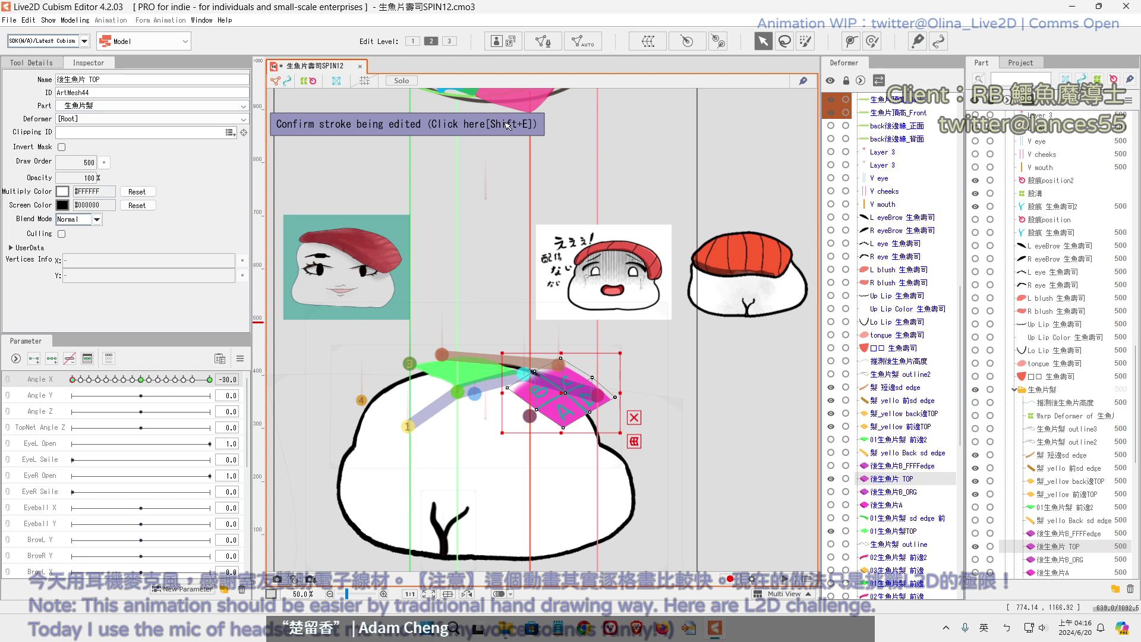
Place deform path points at the four corners of 後生魚片 TOP, forming paths along two opposite edges
click(852, 43)
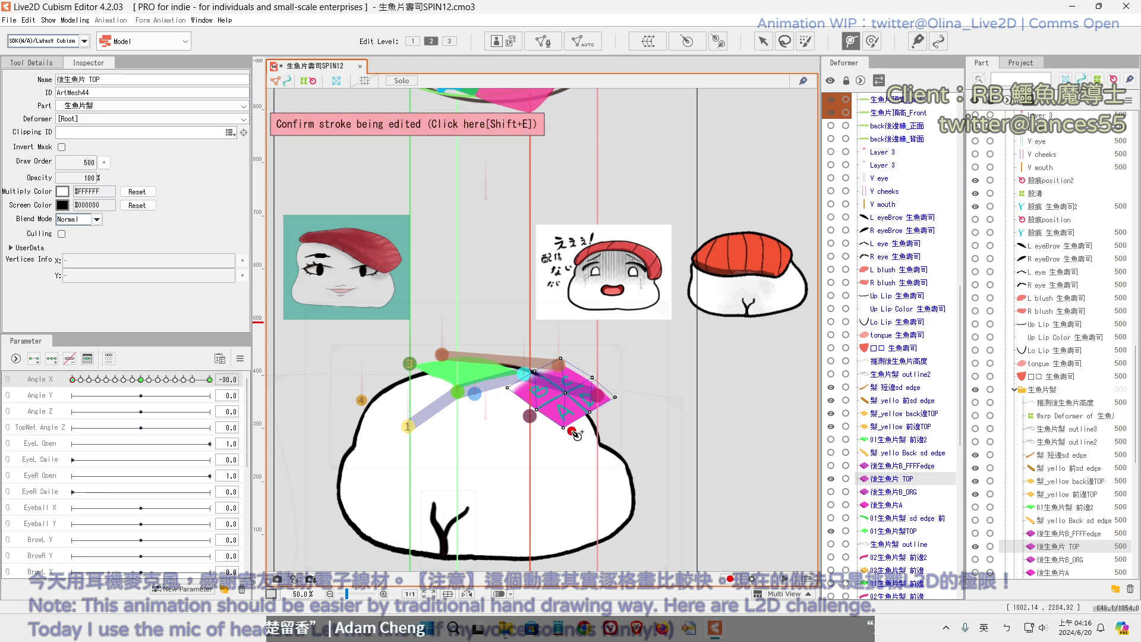
click(573, 431)
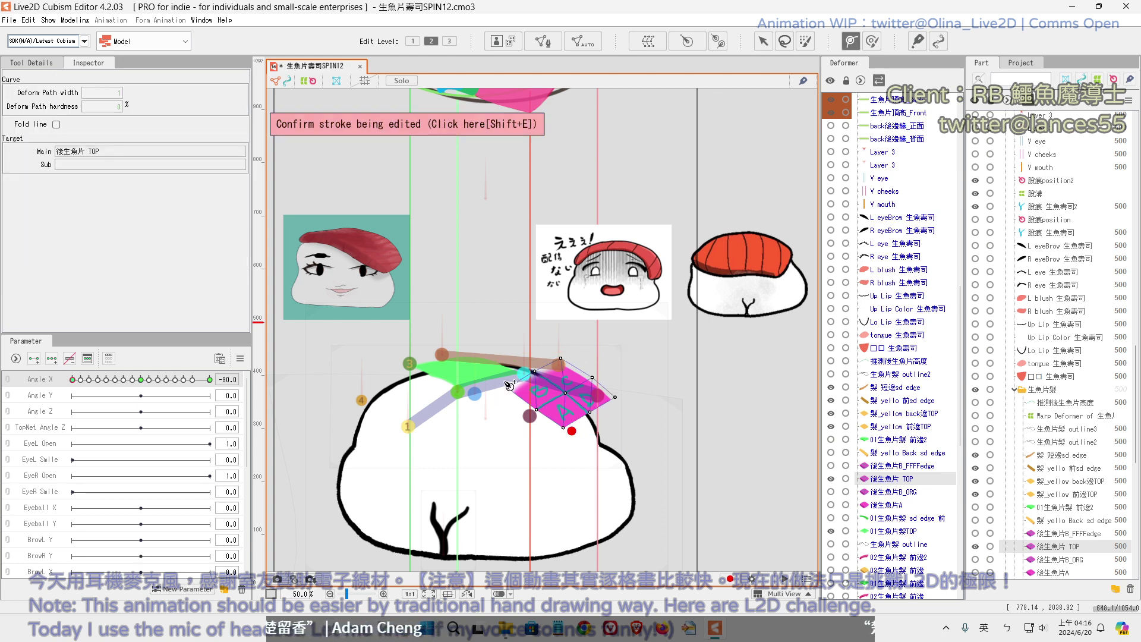
click(552, 355)
click(618, 402)
click(763, 41)
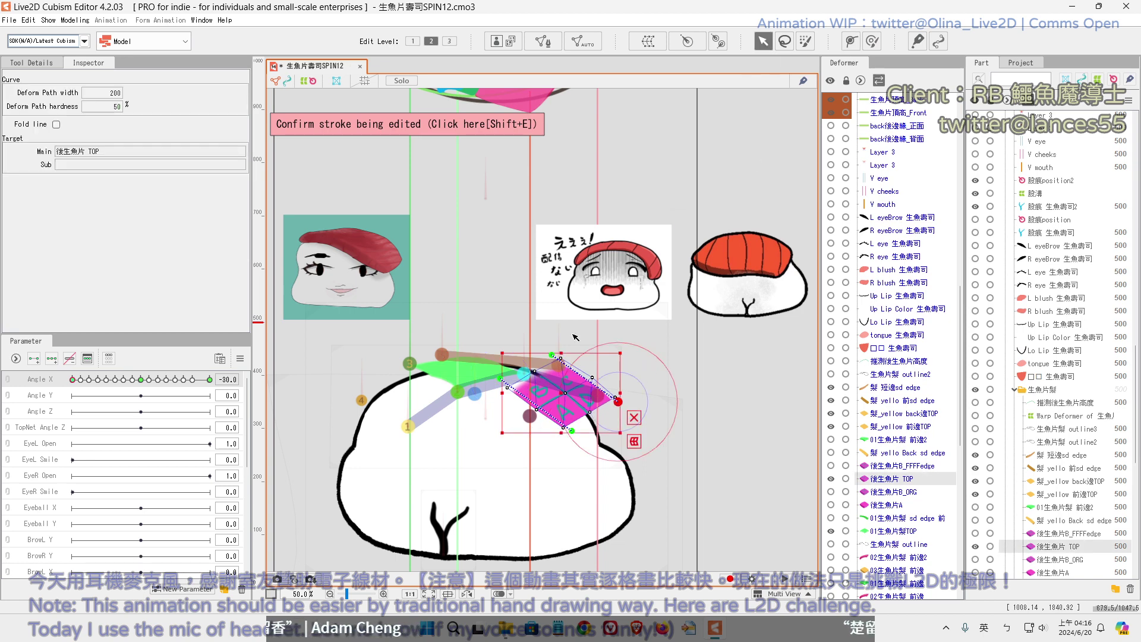
At Angle X -30, move 後生魚片 TOP over the position markers and pull its outer corners onto the pink and brown markers
drag(565, 392, 532, 380)
drag(535, 471, 512, 489)
click(580, 420)
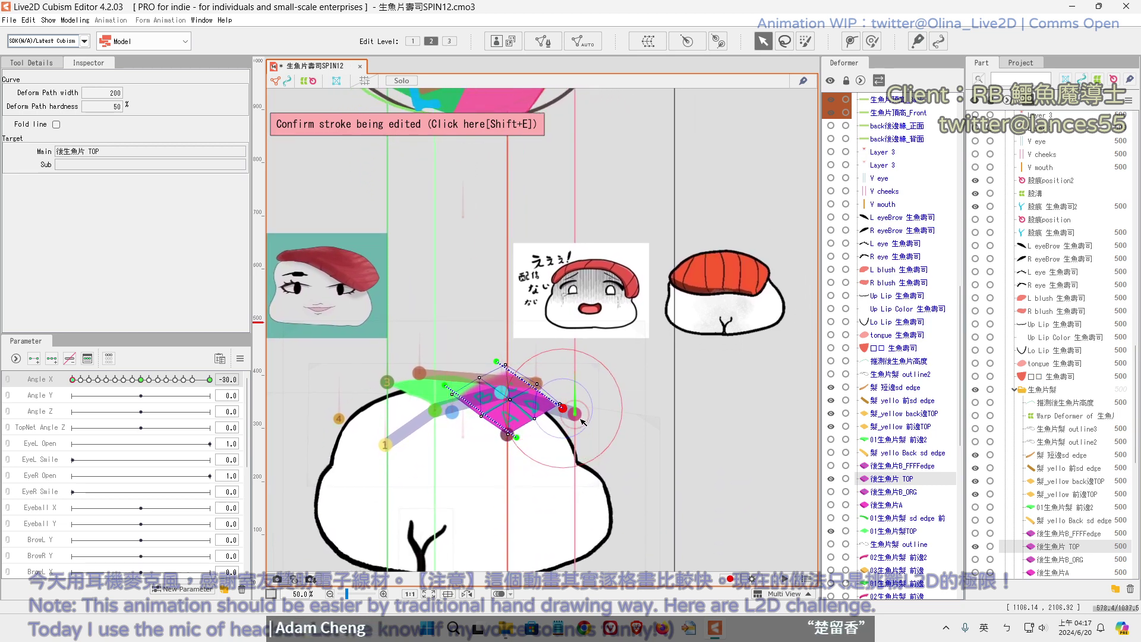
drag(563, 408, 582, 419)
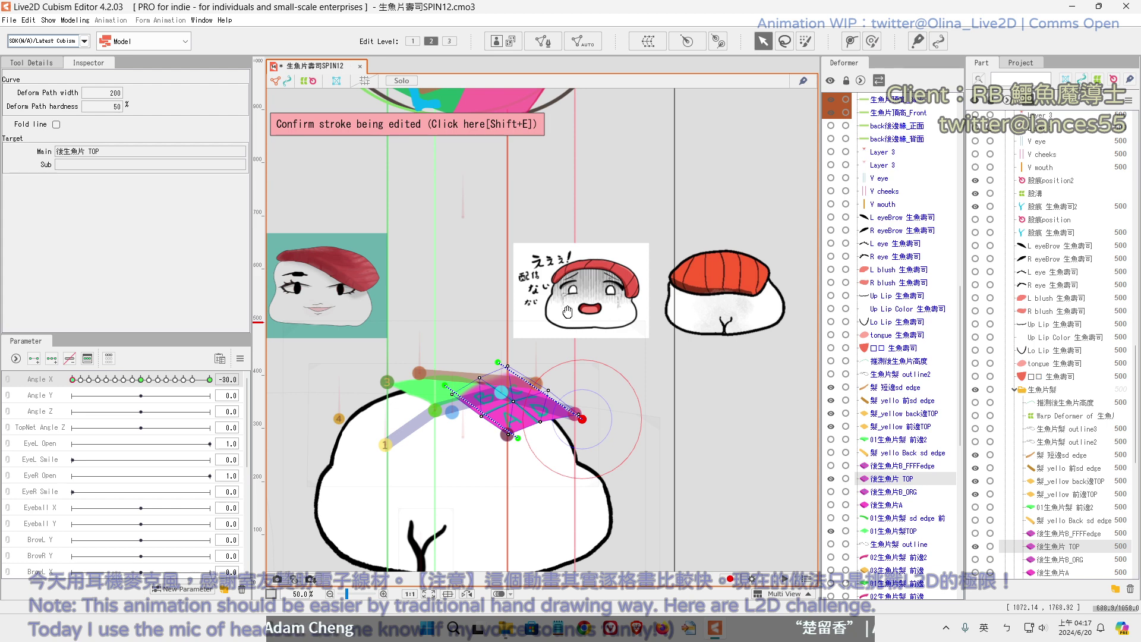
mouse_move(567, 311)
mouse_down()
mouse_move(569, 480)
mouse_move(579, 312)
mouse_up()
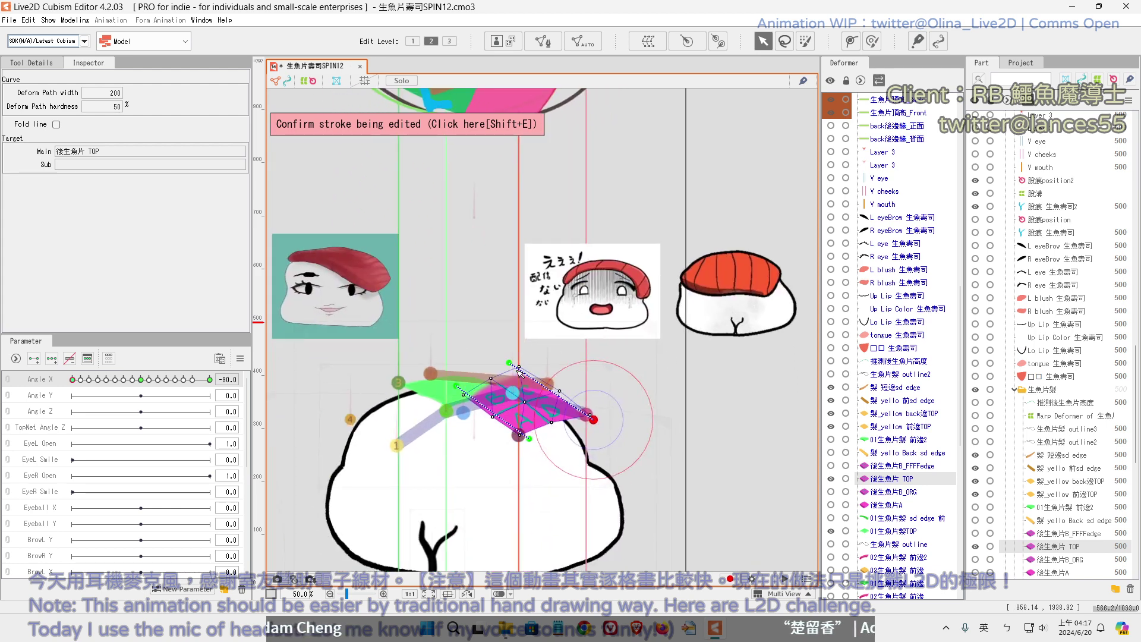
drag(512, 365, 571, 392)
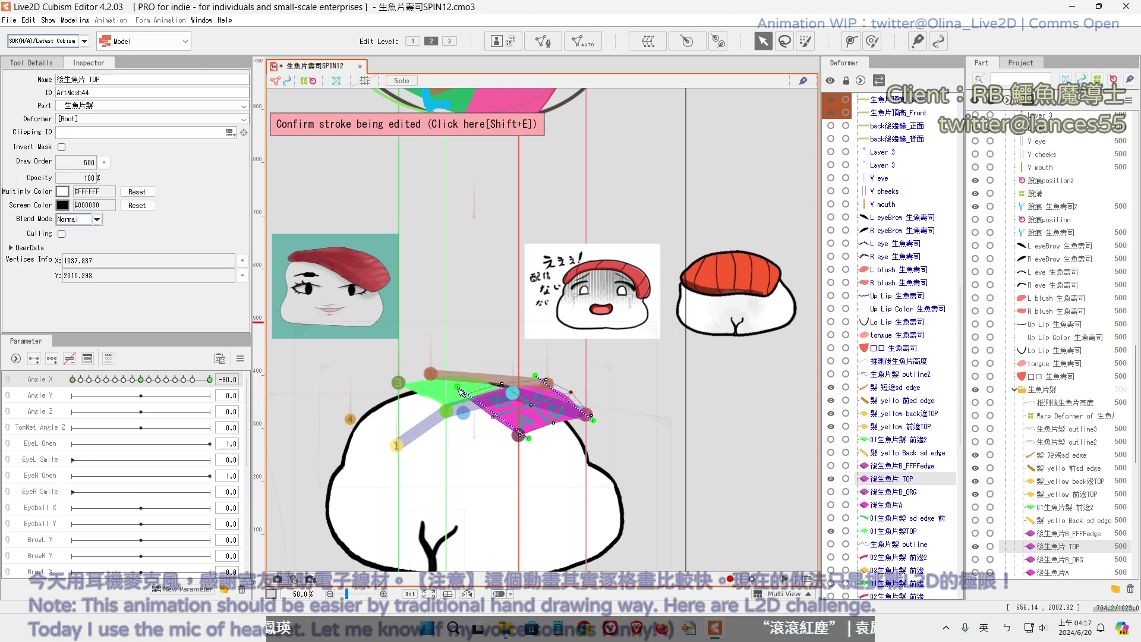
Pull the inner corner of 後生魚片 TOP onto the green marker at Angle X -30 and save the model
mouse_move(482, 343)
mouse_down()
mouse_move(463, 474)
mouse_move(461, 422)
mouse_up()
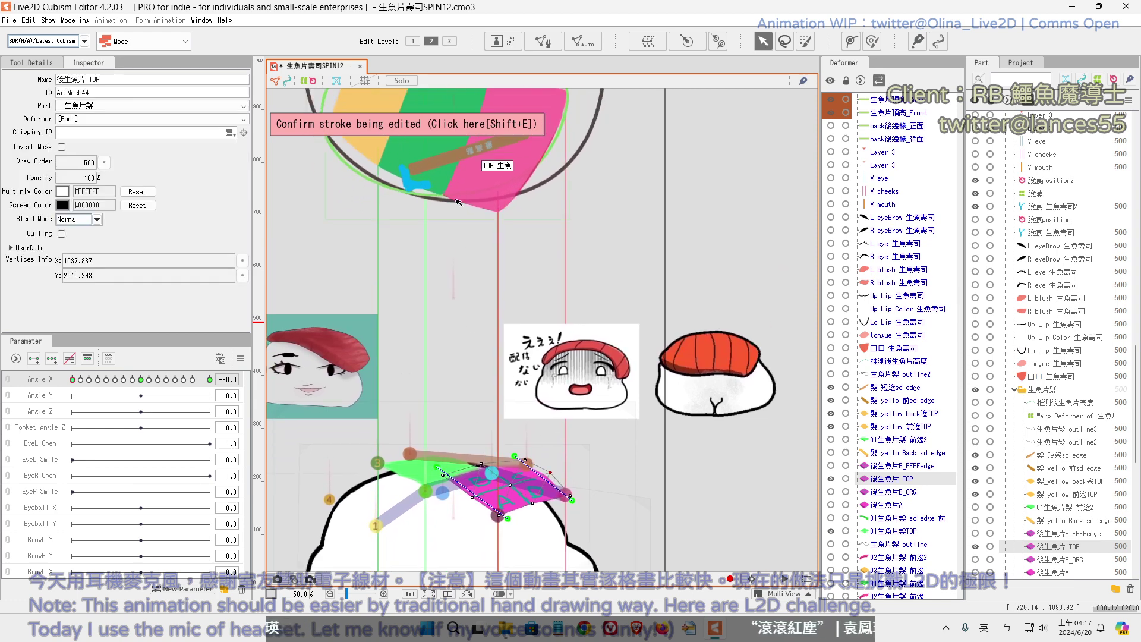
click(443, 475)
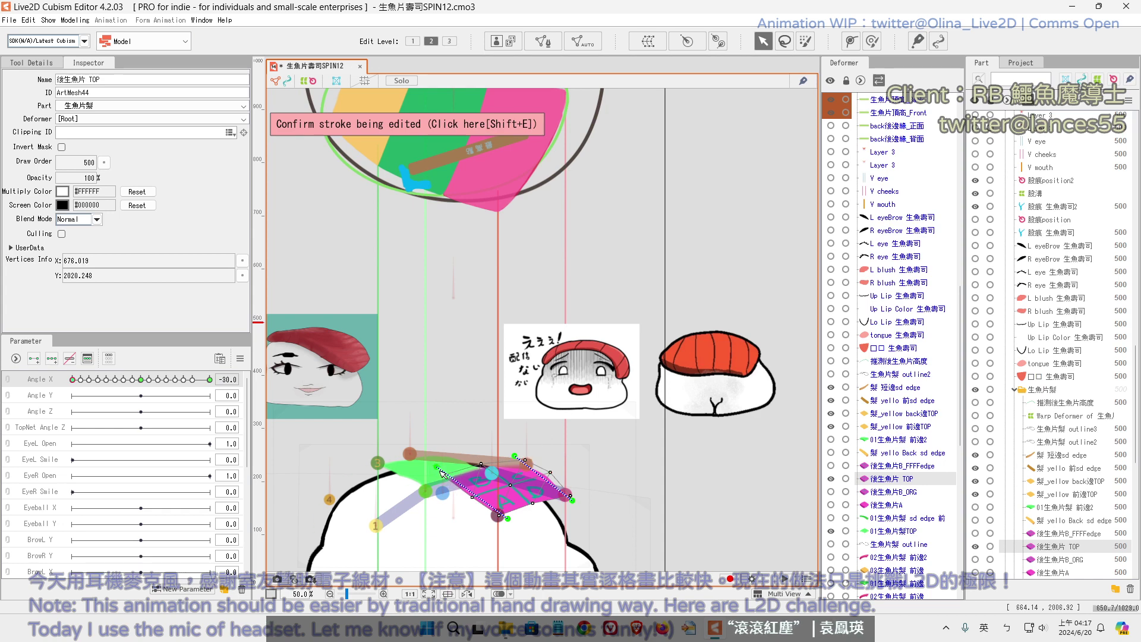
drag(442, 471, 429, 484)
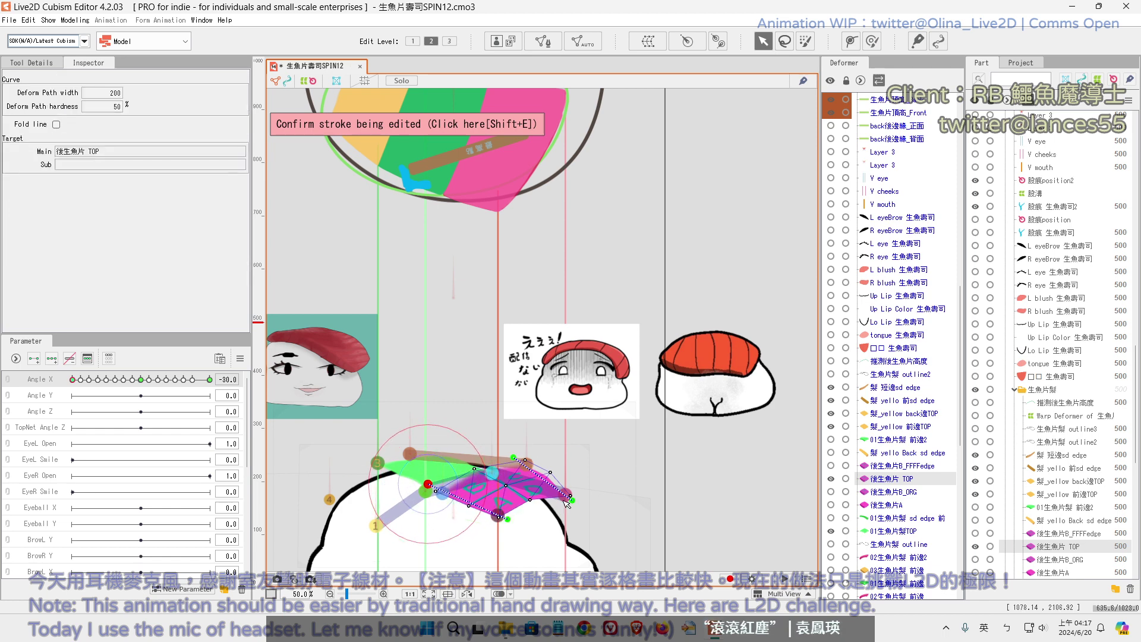
click(552, 472)
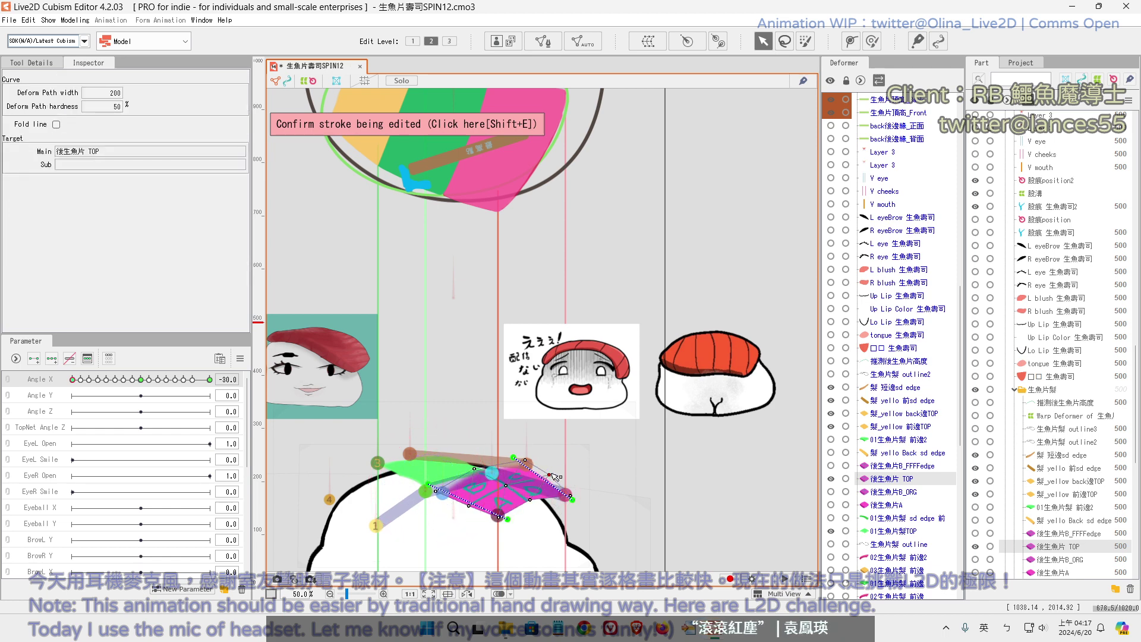
click(513, 457)
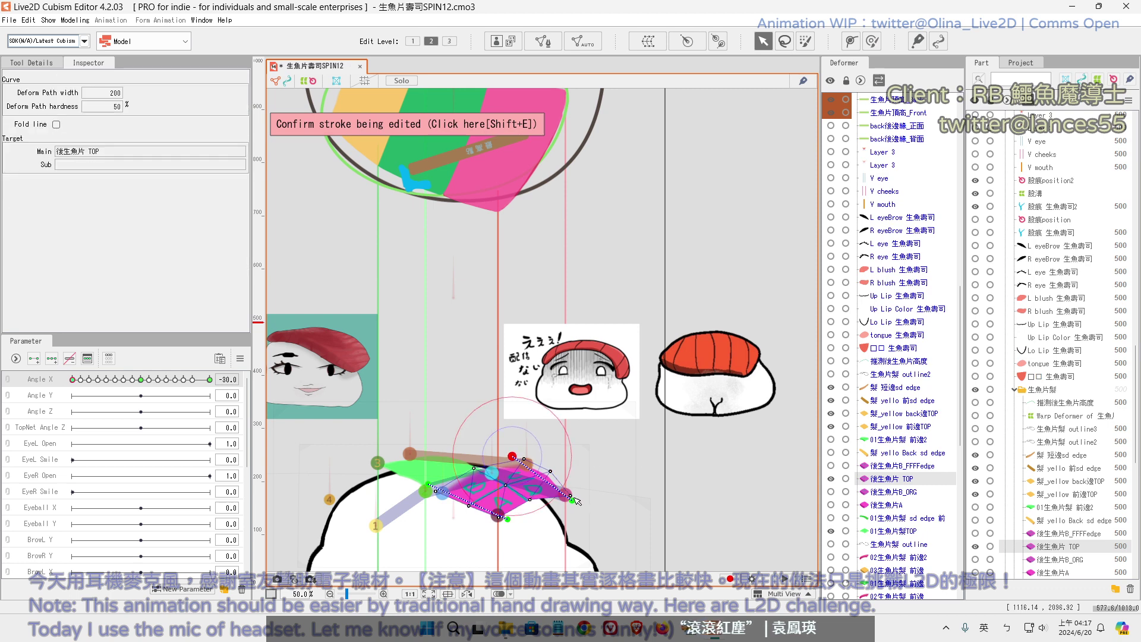
click(505, 485)
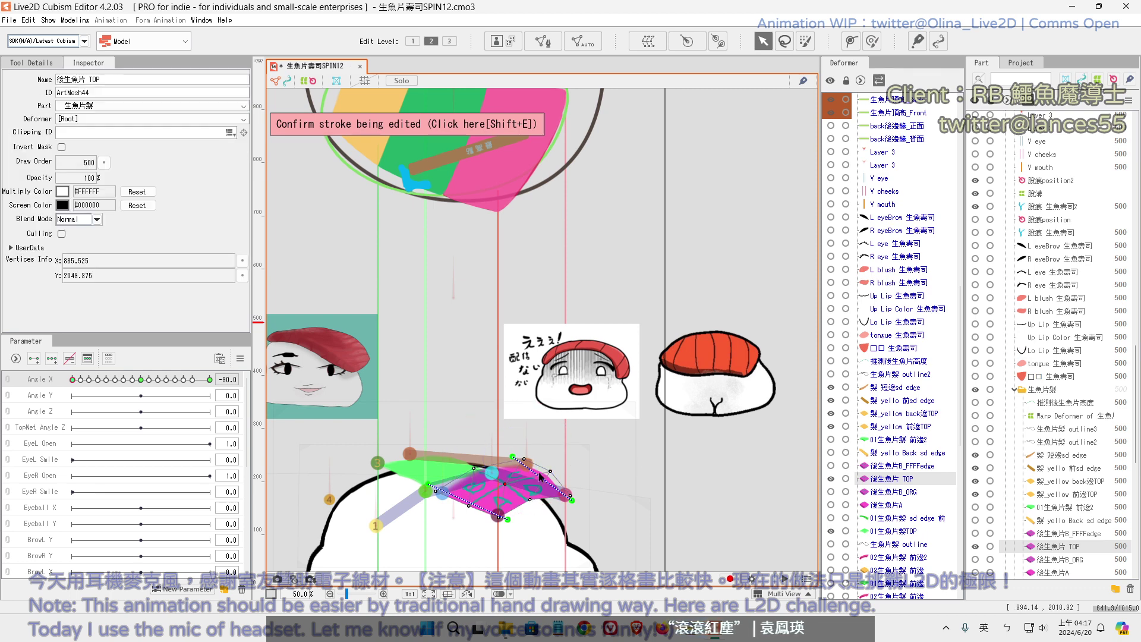
key(ctrl+minus)
key(ctrl+s)
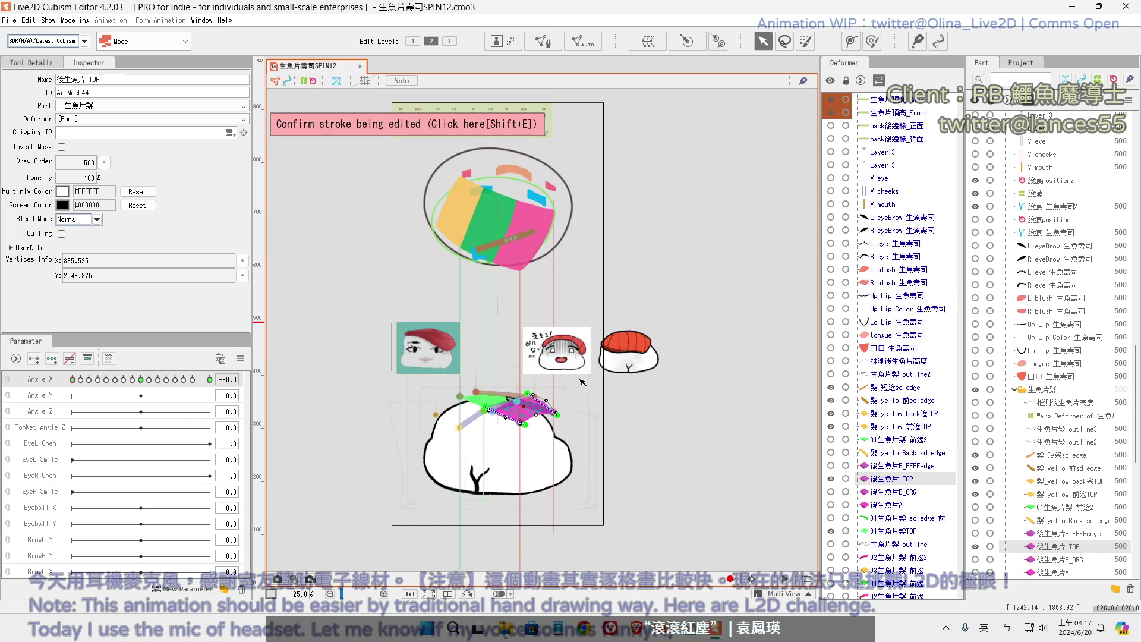
Copy the 後生魚片 TOP shape from Angle X -30, paste it at Angle X 30 and save the model
click(73, 379)
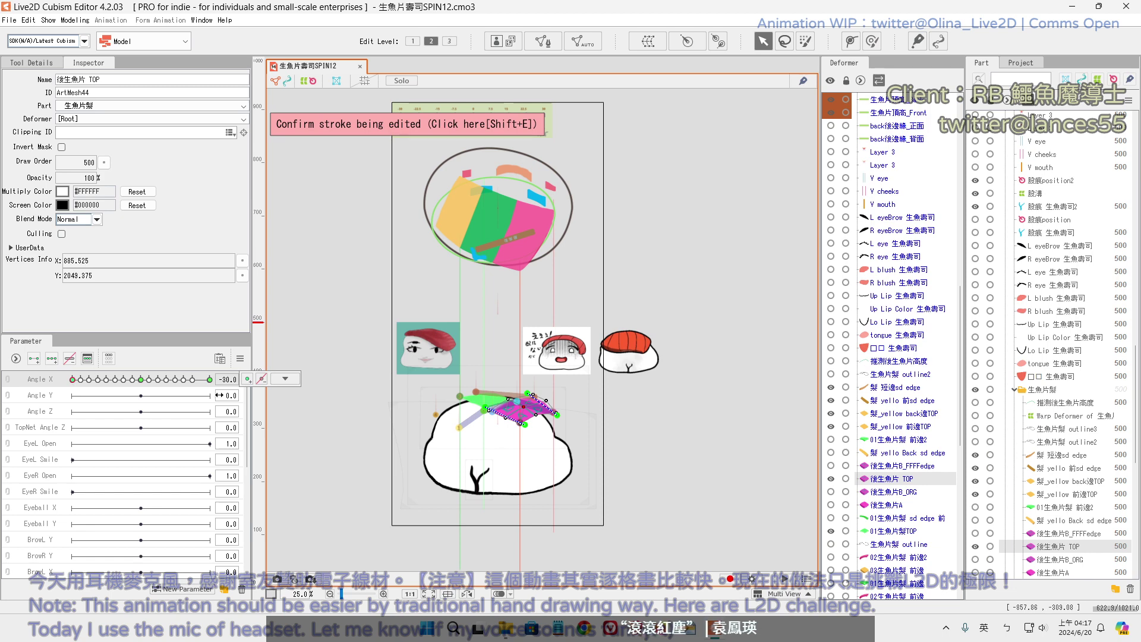
click(212, 381)
key(ctrl+v)
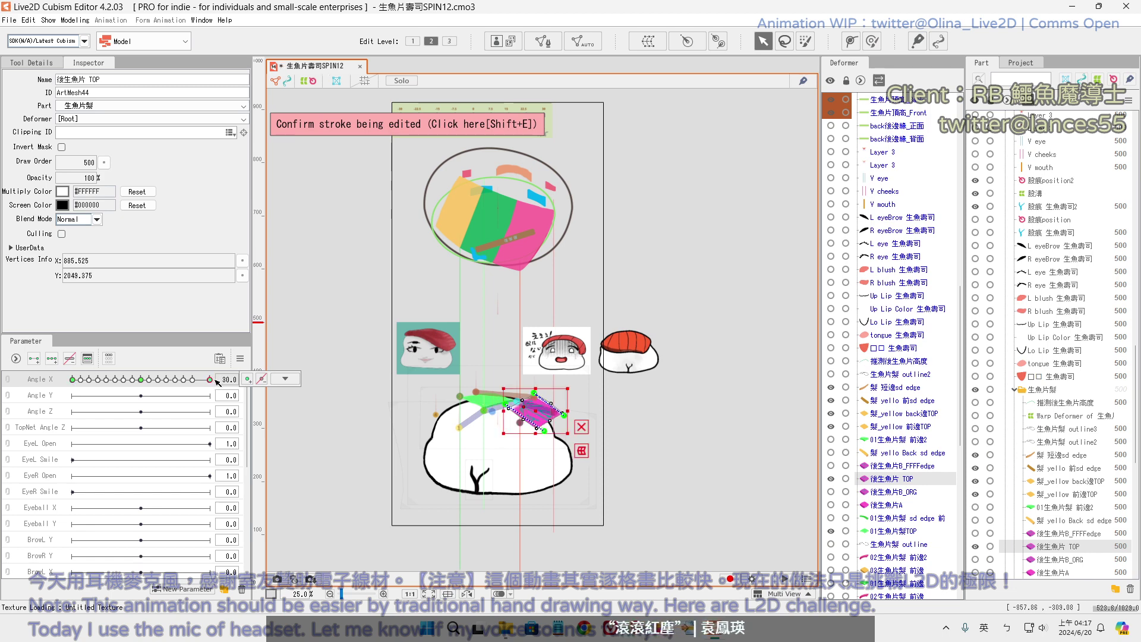
click(192, 379)
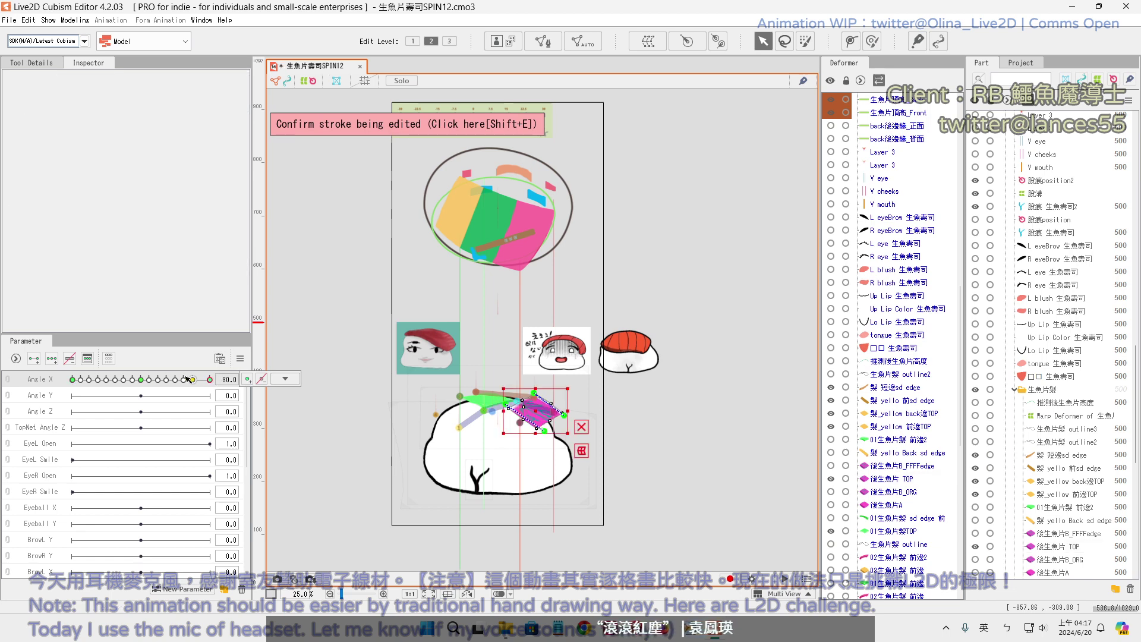
click(73, 381)
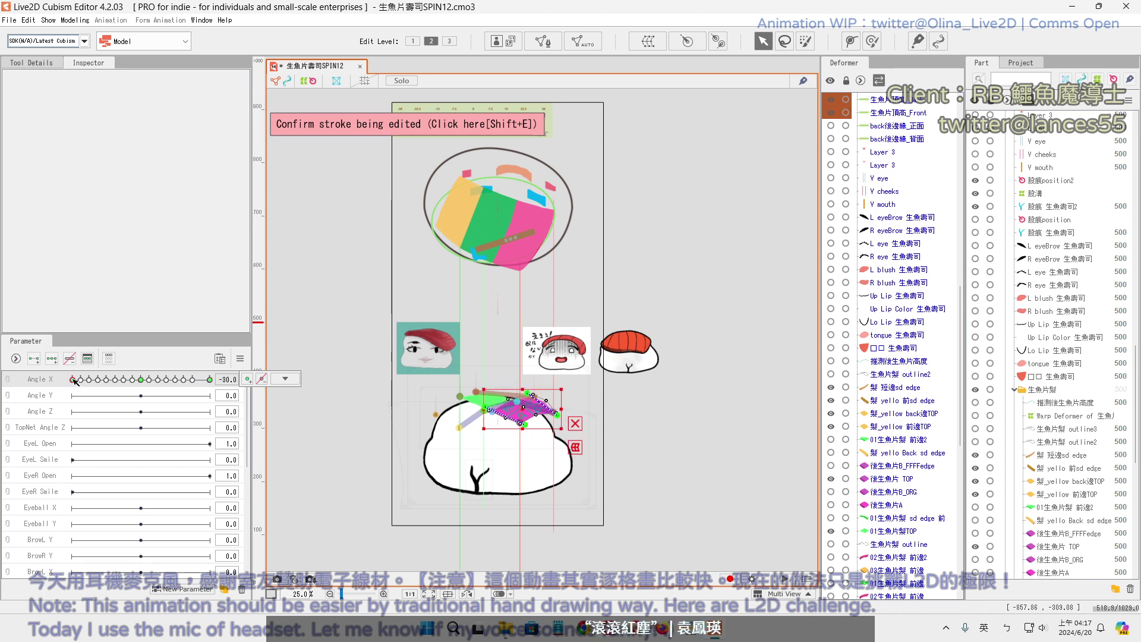
click(209, 379)
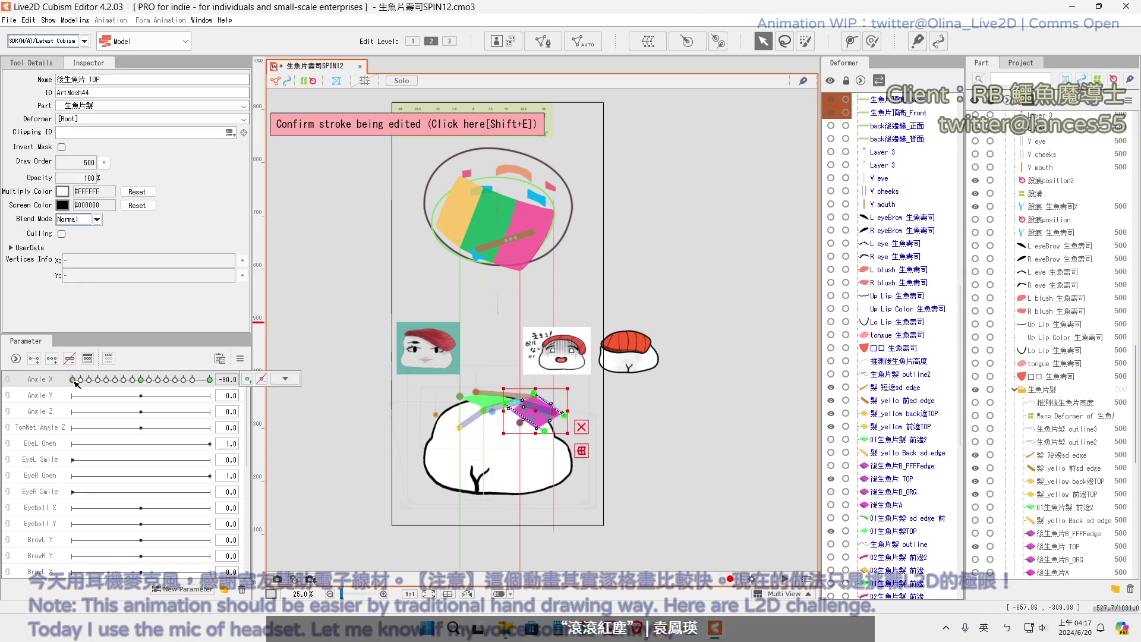
click(73, 380)
click(209, 379)
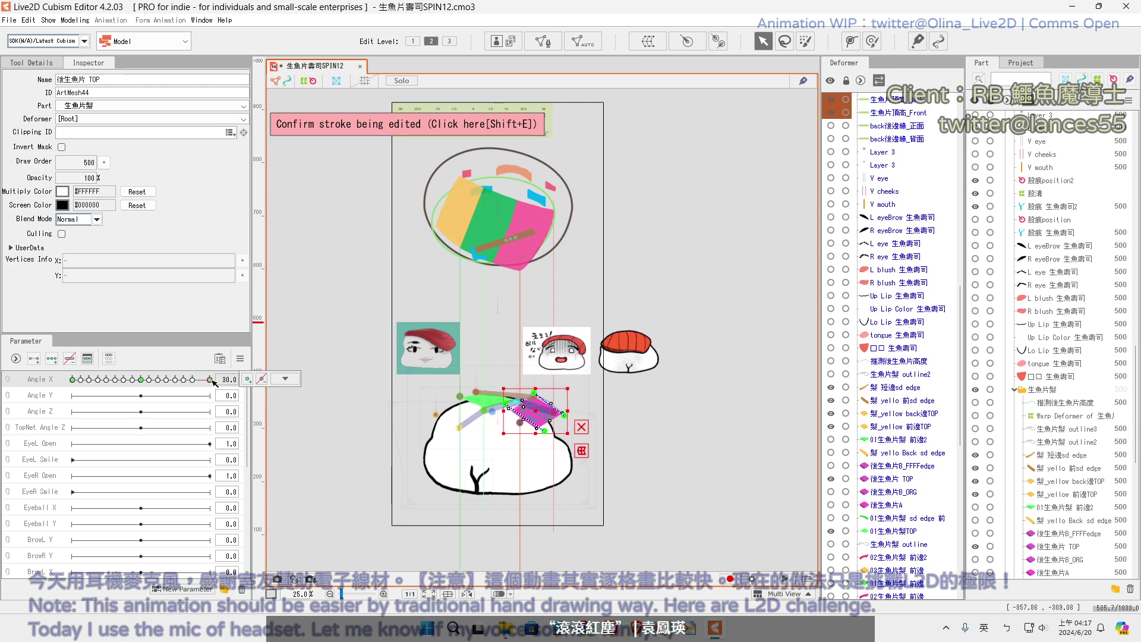
click(565, 413)
key(ctrl+plus)
key(ctrl+plus)
key(ctrl+s)
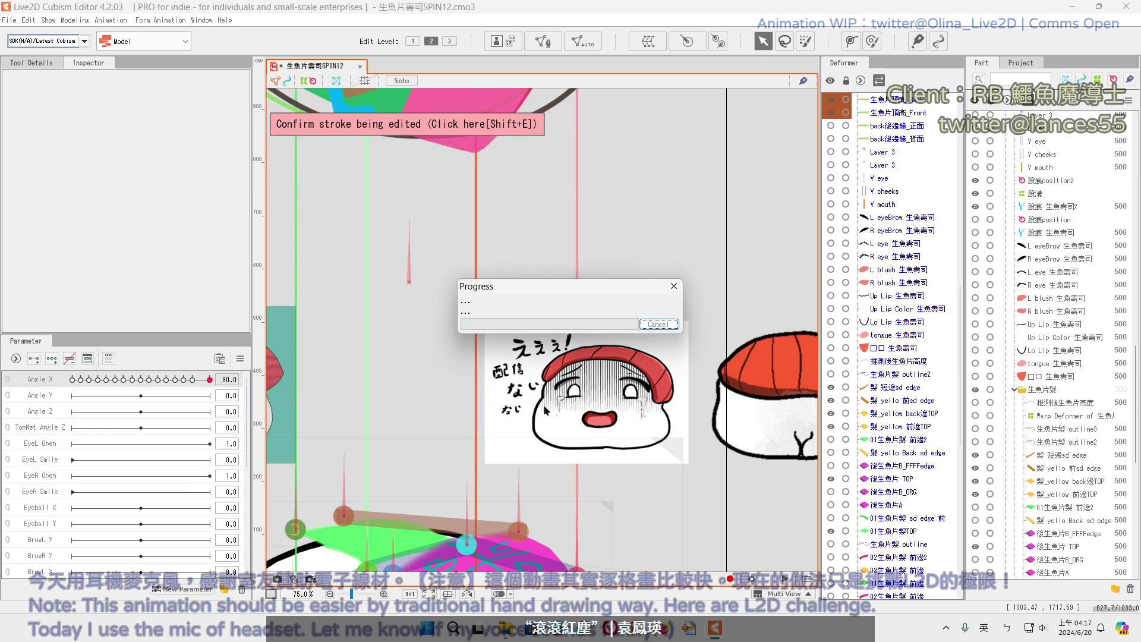
Preview the rotation between Angle X 0 and 30, and add an Angle X key at 15 to 後生魚片 TOP
scroll(478, 440, down, 1)
scroll(395, 394, down, 2)
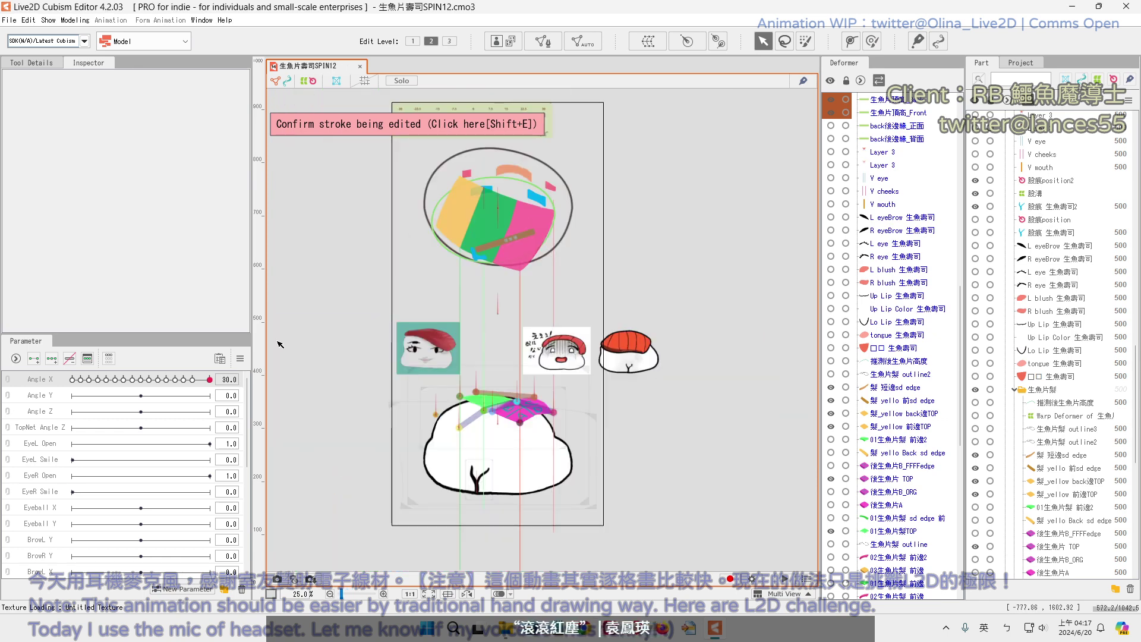
drag(336, 593, 346, 599)
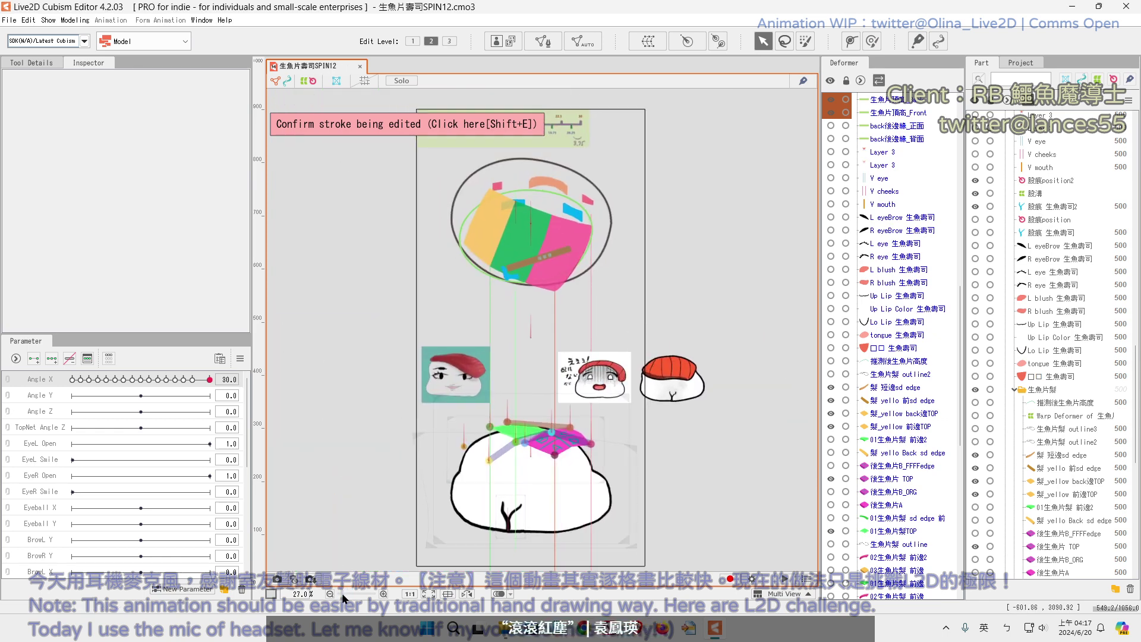
click(139, 379)
drag(139, 380, 221, 389)
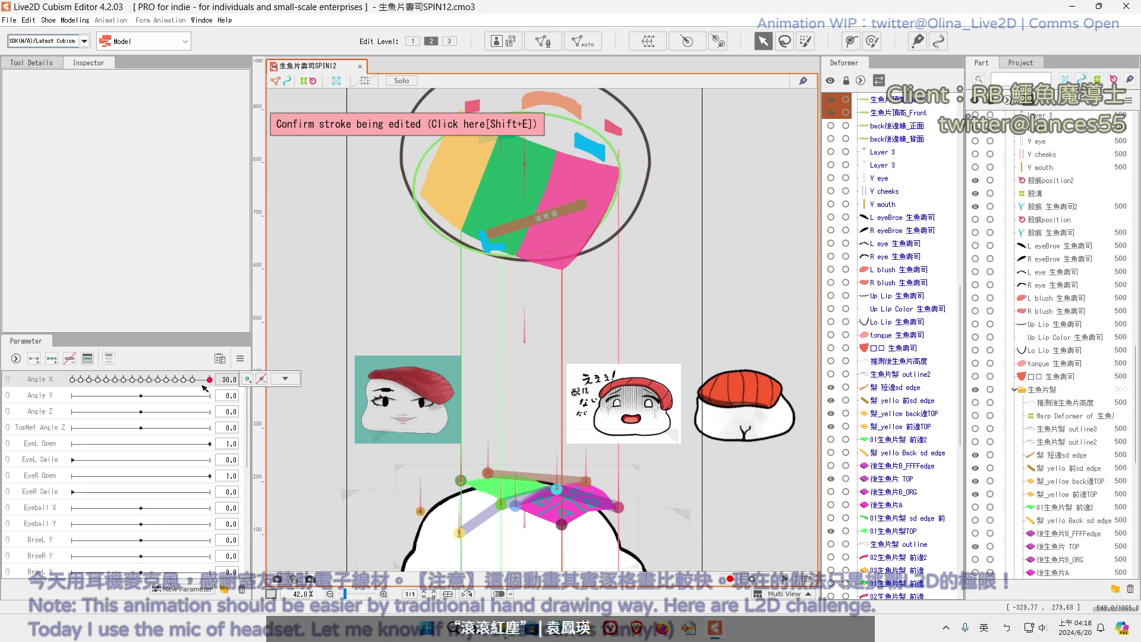
drag(202, 384, 180, 387)
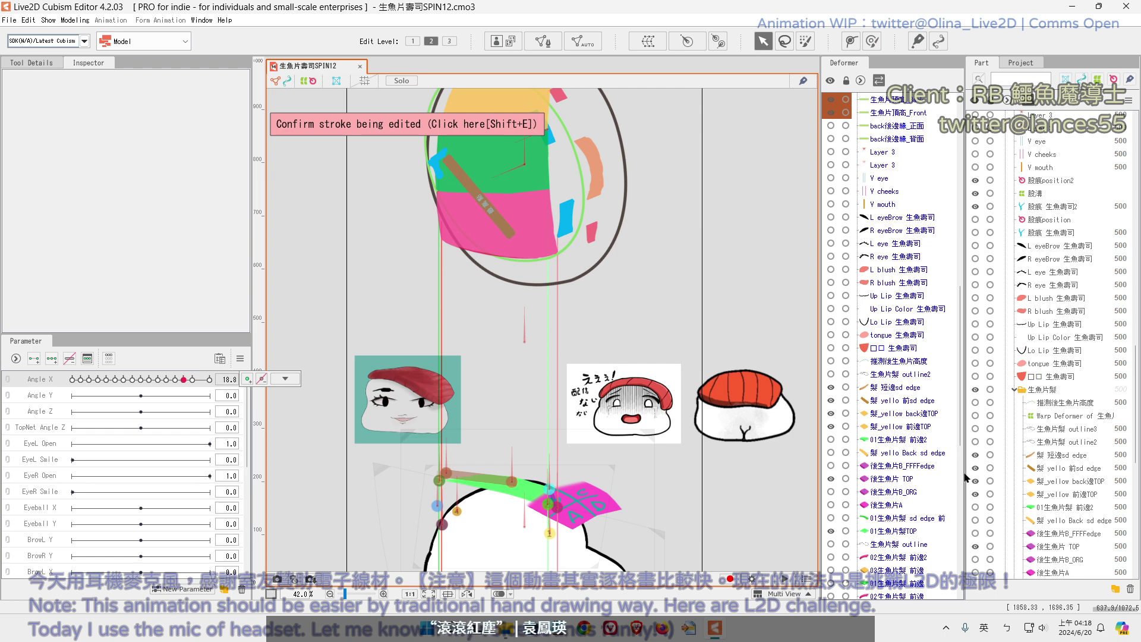
click(1058, 546)
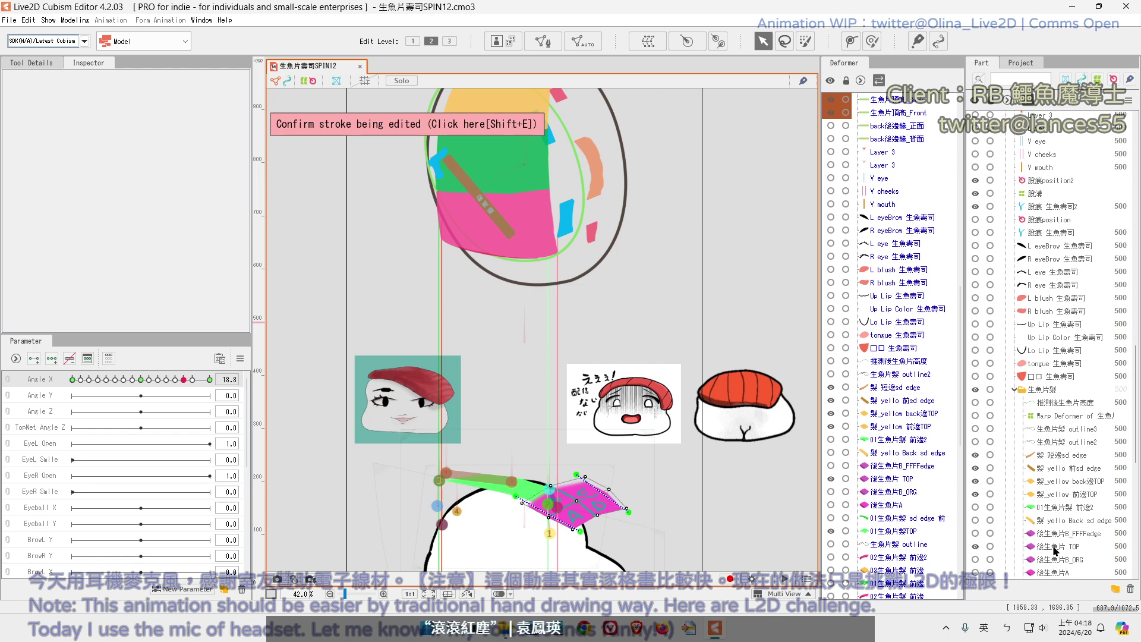
click(204, 383)
click(178, 381)
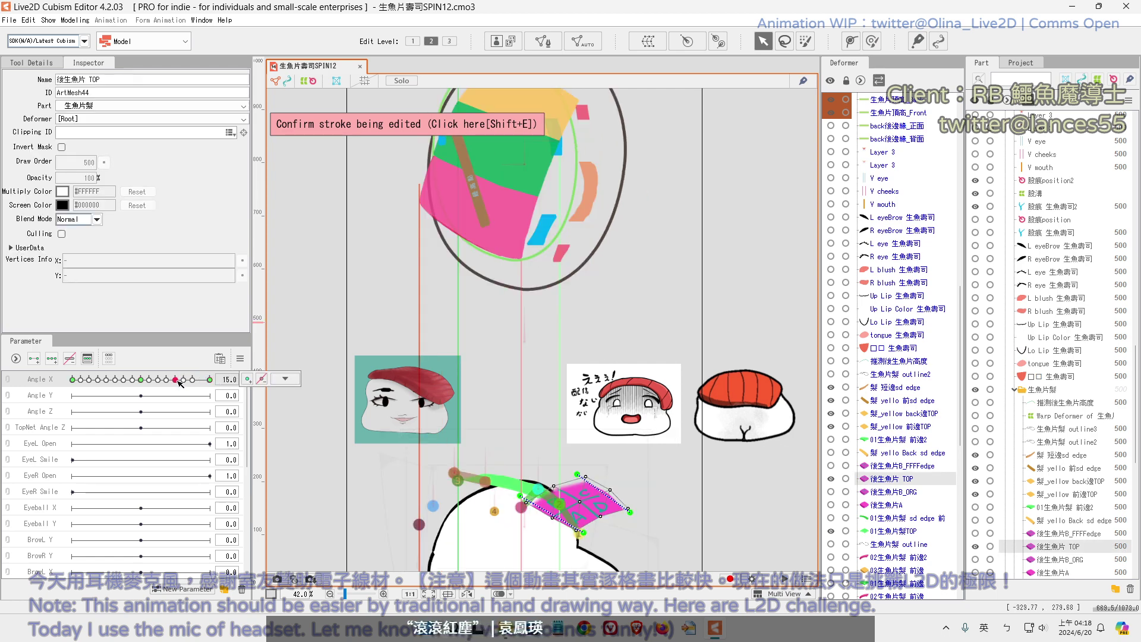
click(247, 380)
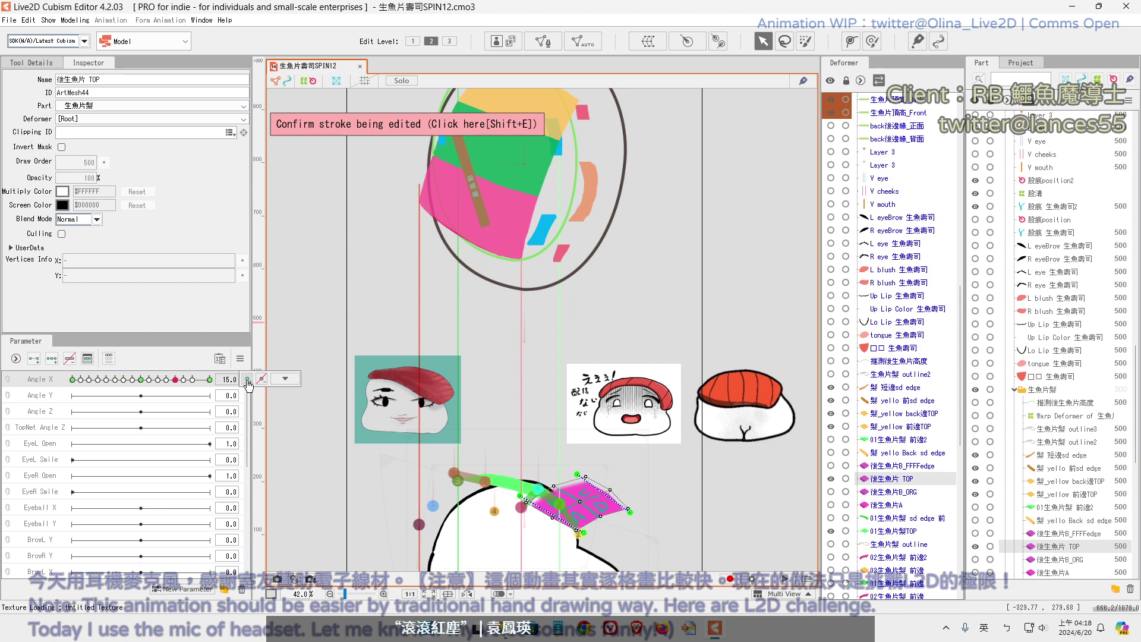